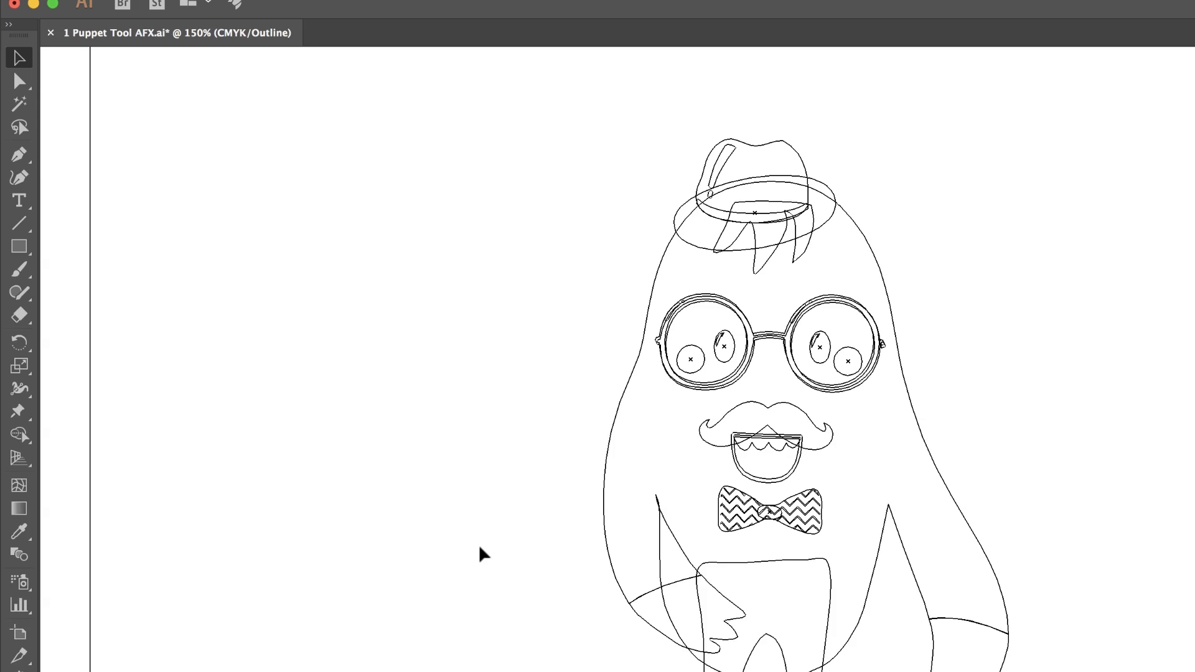
Step: Return the puppet artwork from outline view to full-colour preview and switch to After Effects
key(super+y)
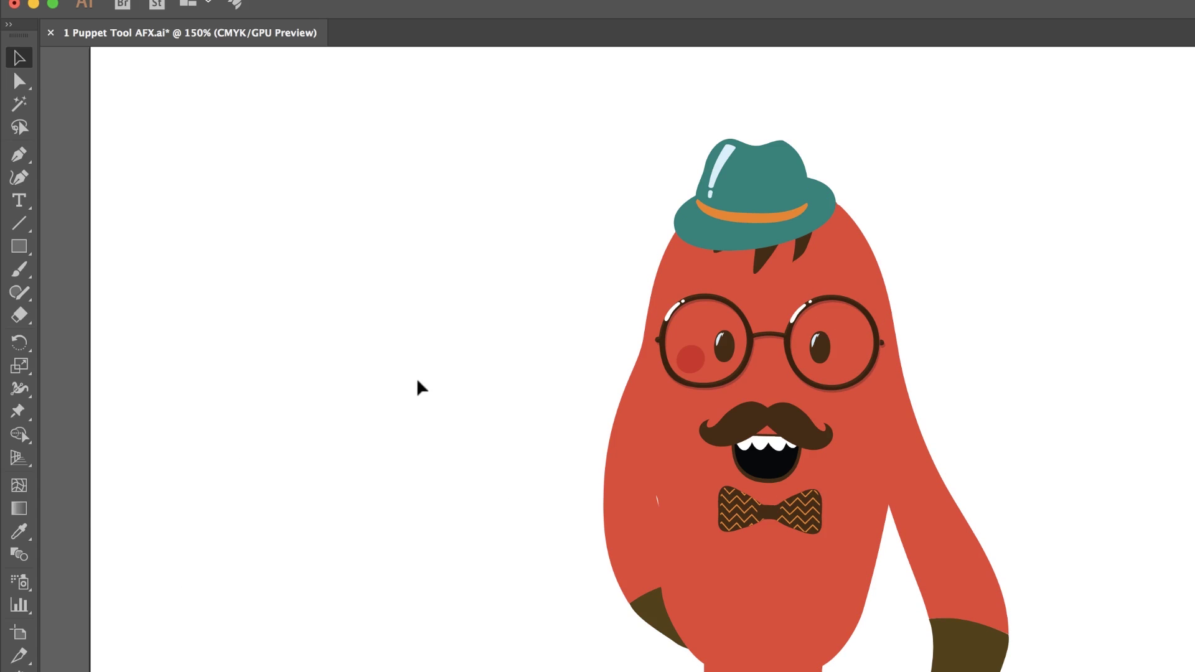
key(super+Tab)
click(1019, 496)
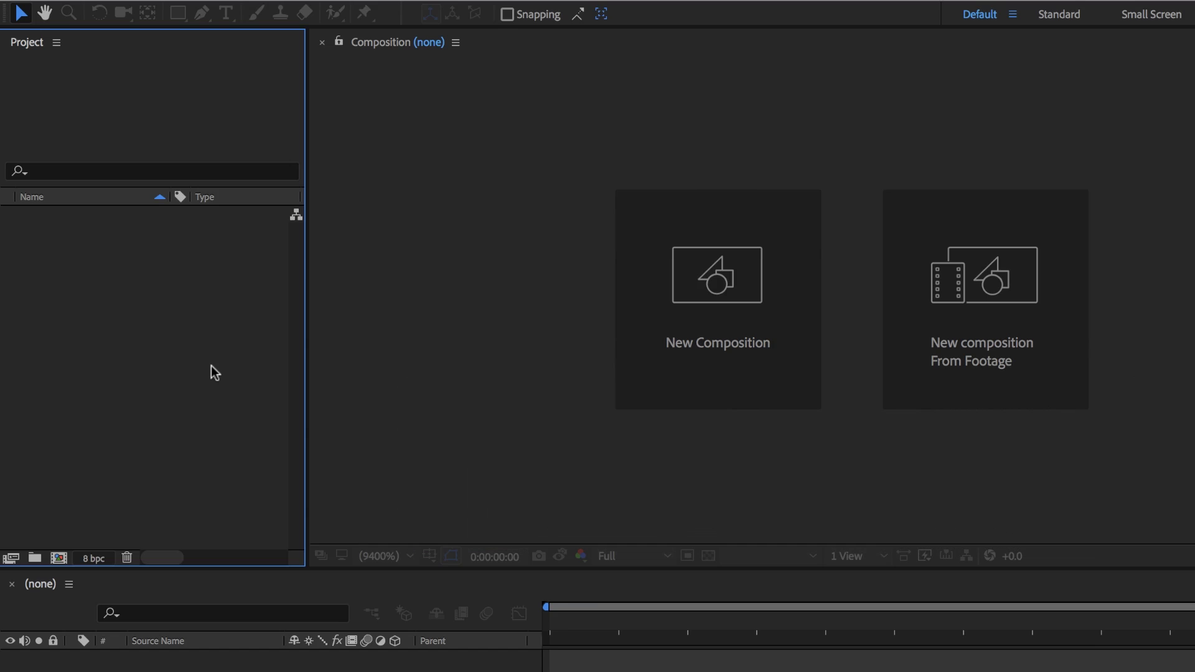
Step: Import 1 Puppet Tool AFX.ai as footage and place it at the centre of a new HDTV 1080 25 composition
key(super+i)
double_click(611, 161)
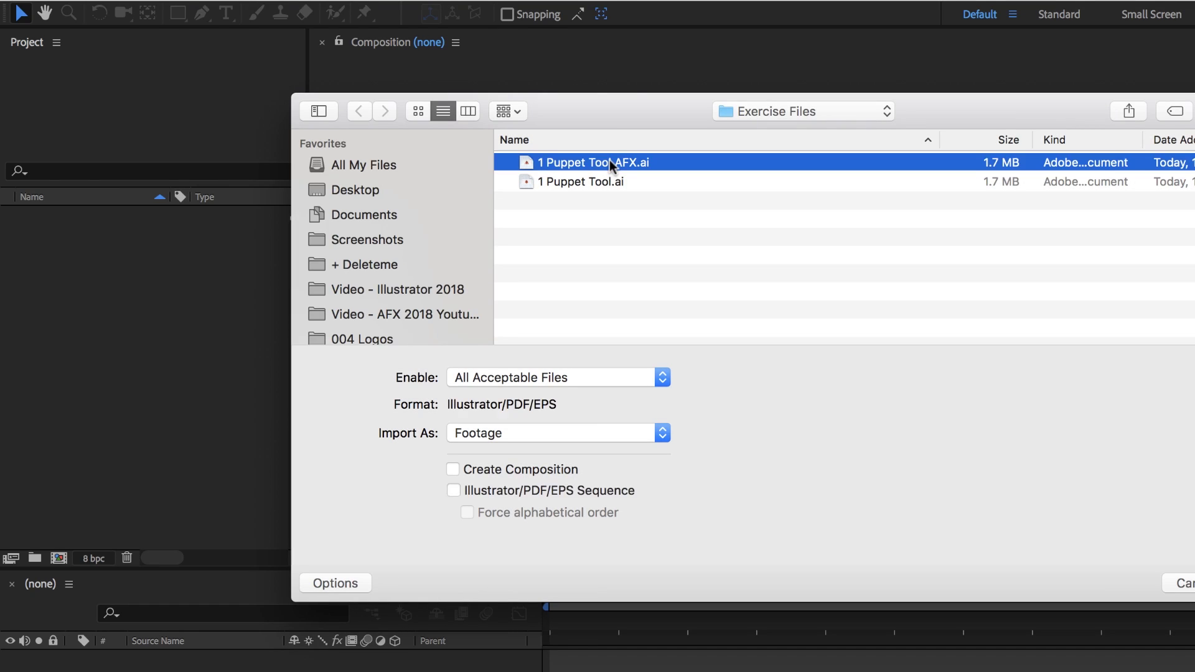
drag(31, 213, 87, 479)
click(664, 310)
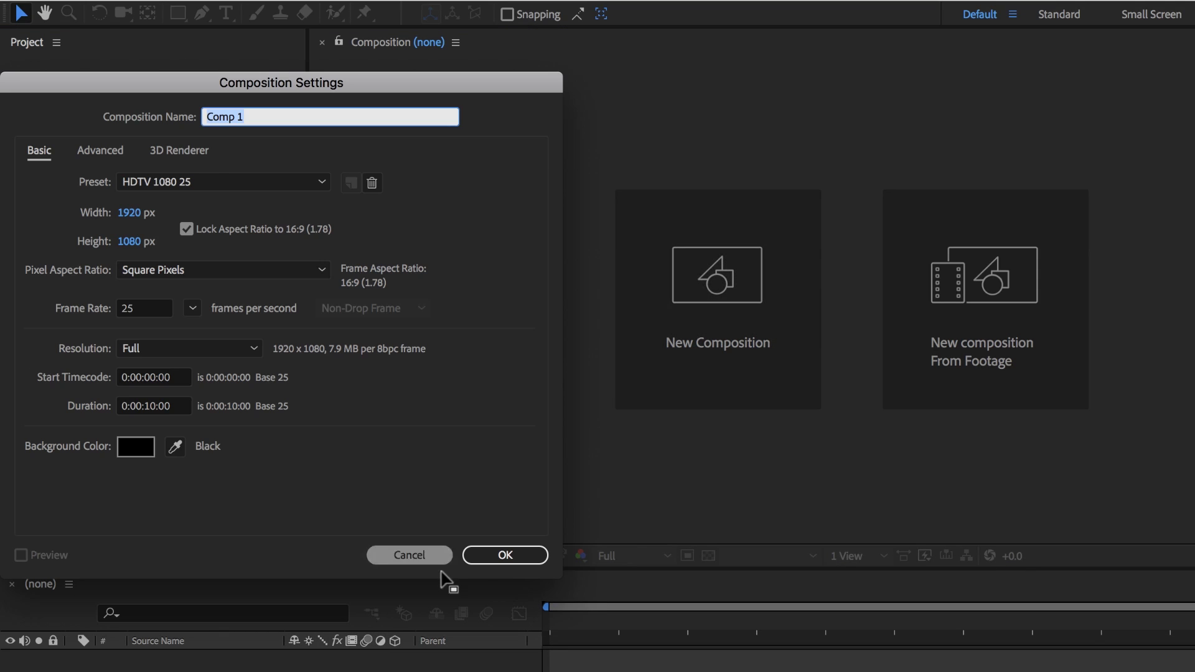
click(490, 560)
drag(36, 216, 862, 296)
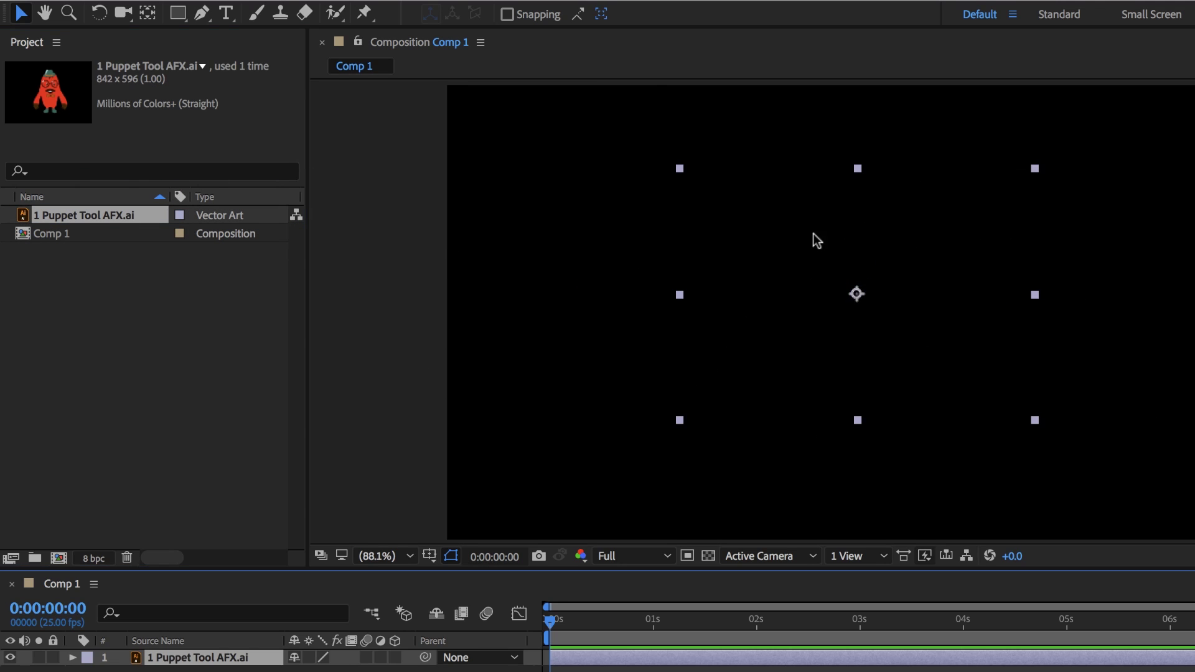
Step: Place Puppet pins on the character's hands, hips, feet, face and hat
click(364, 12)
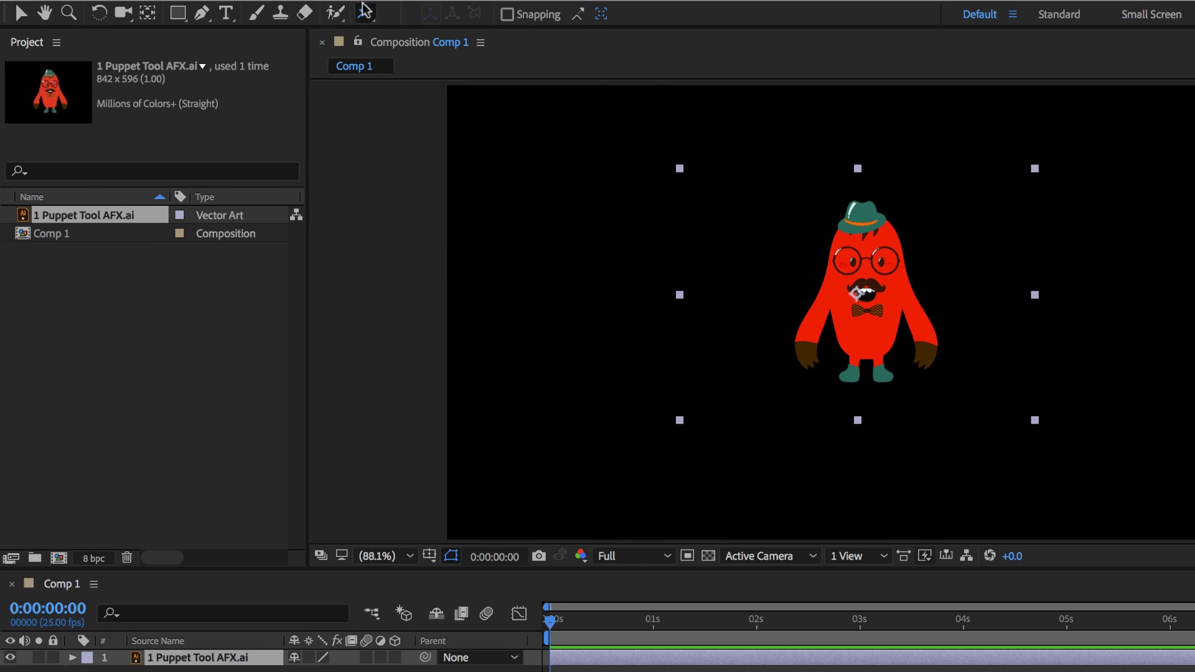
click(805, 352)
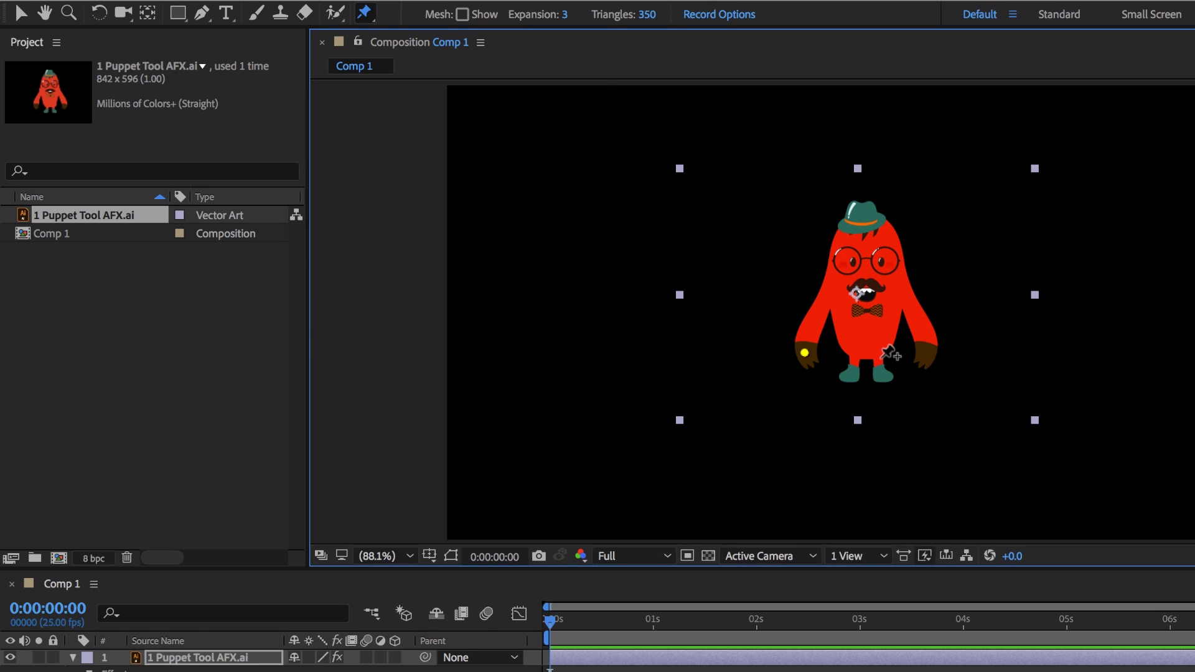
click(881, 354)
click(928, 345)
click(857, 354)
click(851, 373)
click(882, 373)
click(859, 269)
click(859, 222)
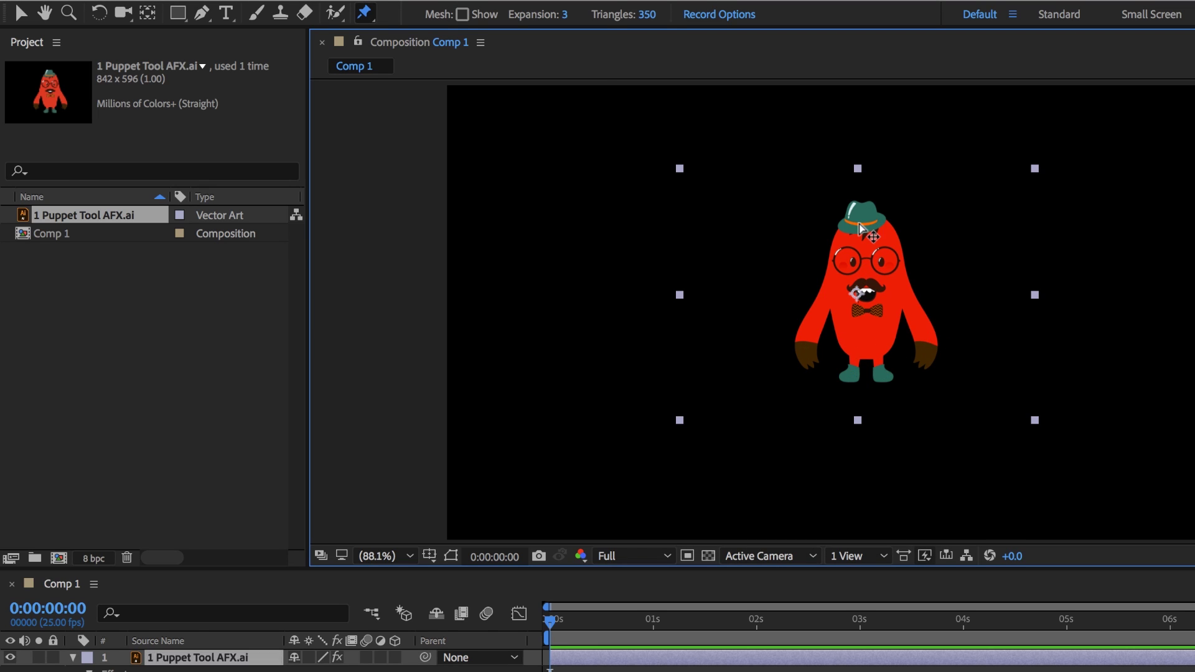
Step: Record a wiggling motion for the pin on the left-hand foot and play back the animation
scroll(853, 308, up, 4)
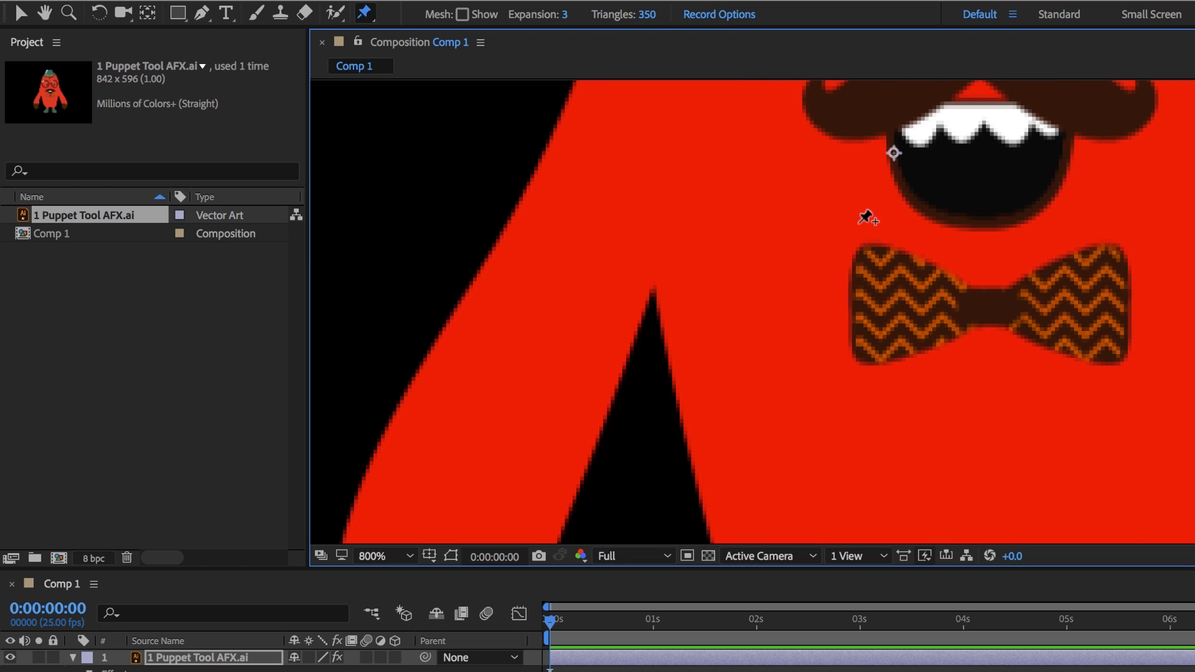
scroll(862, 215, down, 3)
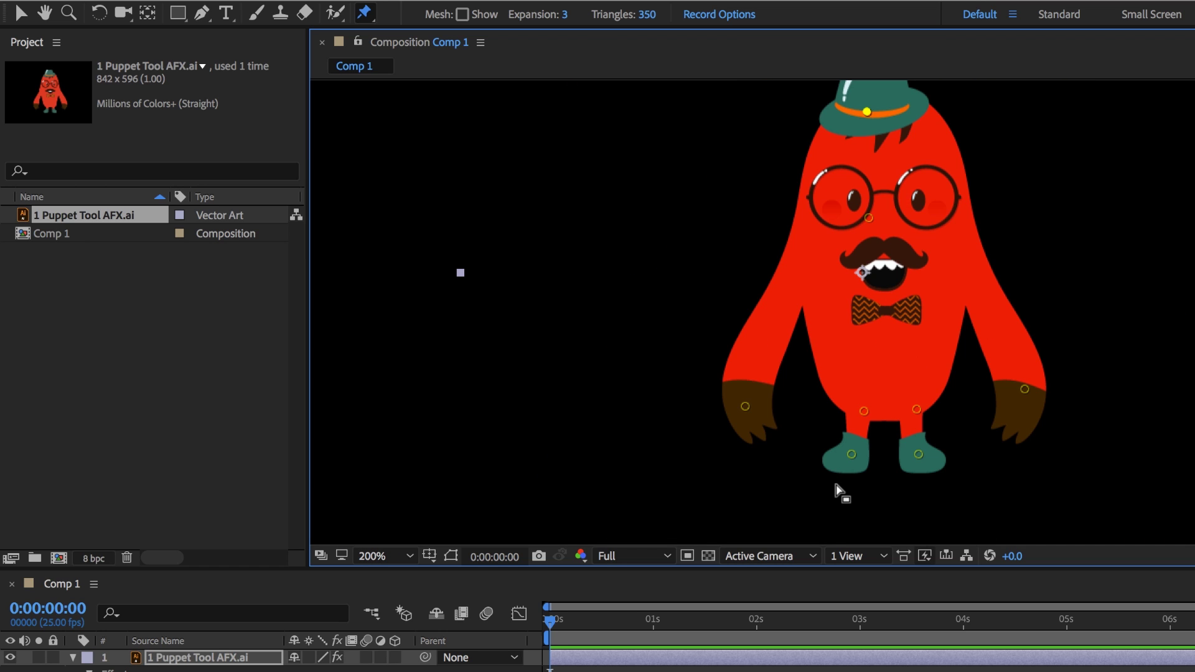
click(851, 456)
mouse_move(851, 455)
mouse_down()
mouse_move(830, 459)
mouse_move(835, 483)
mouse_move(784, 487)
mouse_move(798, 496)
mouse_move(841, 483)
mouse_move(854, 454)
mouse_up()
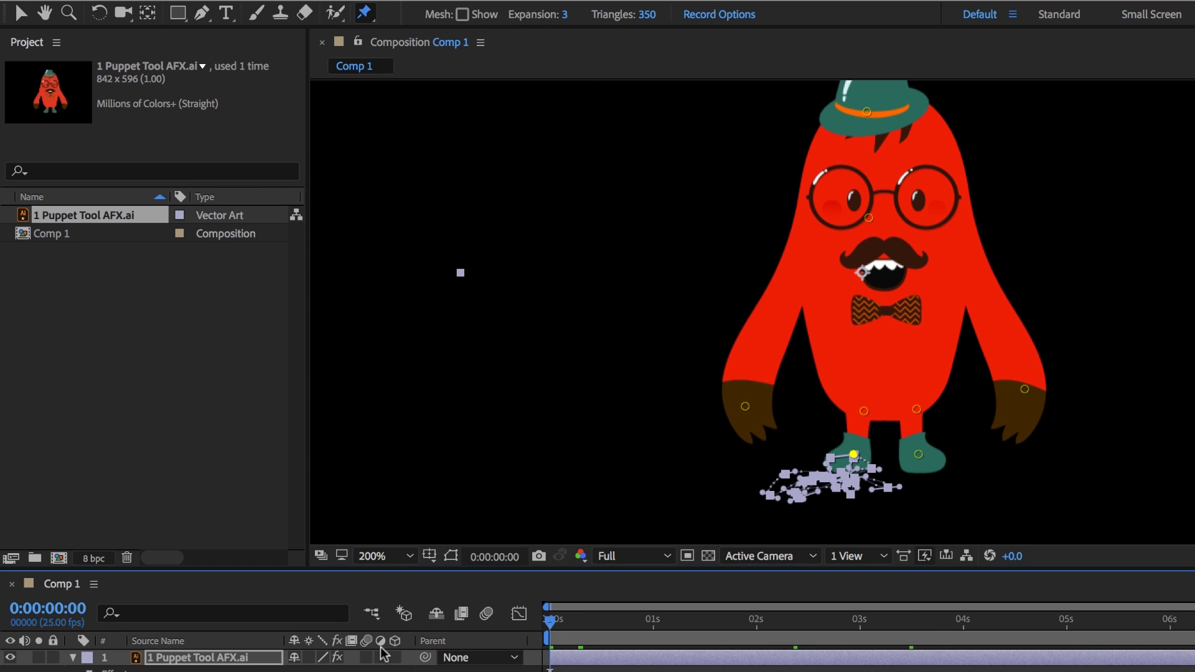
key(space)
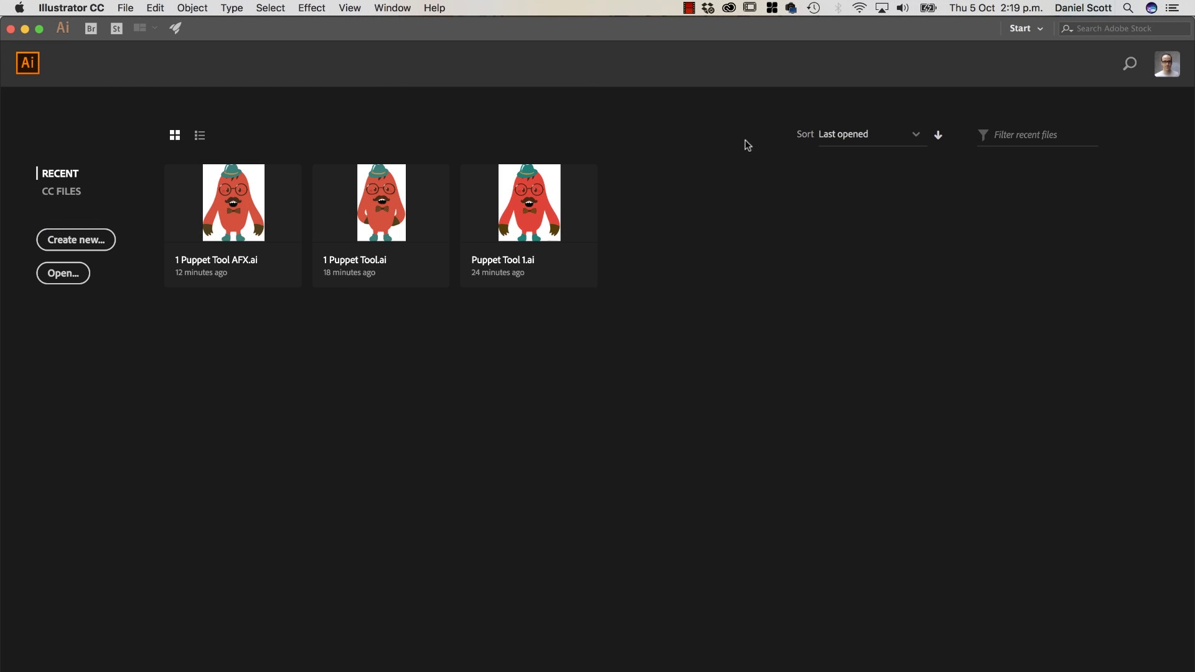
Step: Create a new landscape A4 document, 297 x 210 mm, in Illustrator and use the Essentials workspace
click(93, 242)
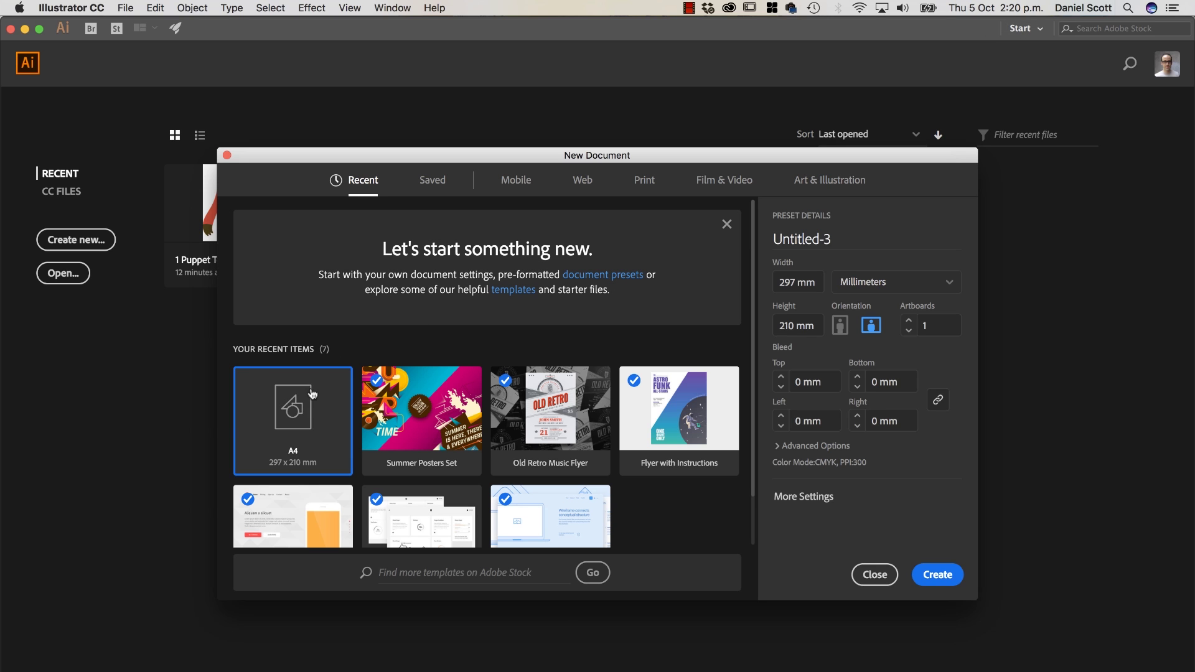
click(937, 574)
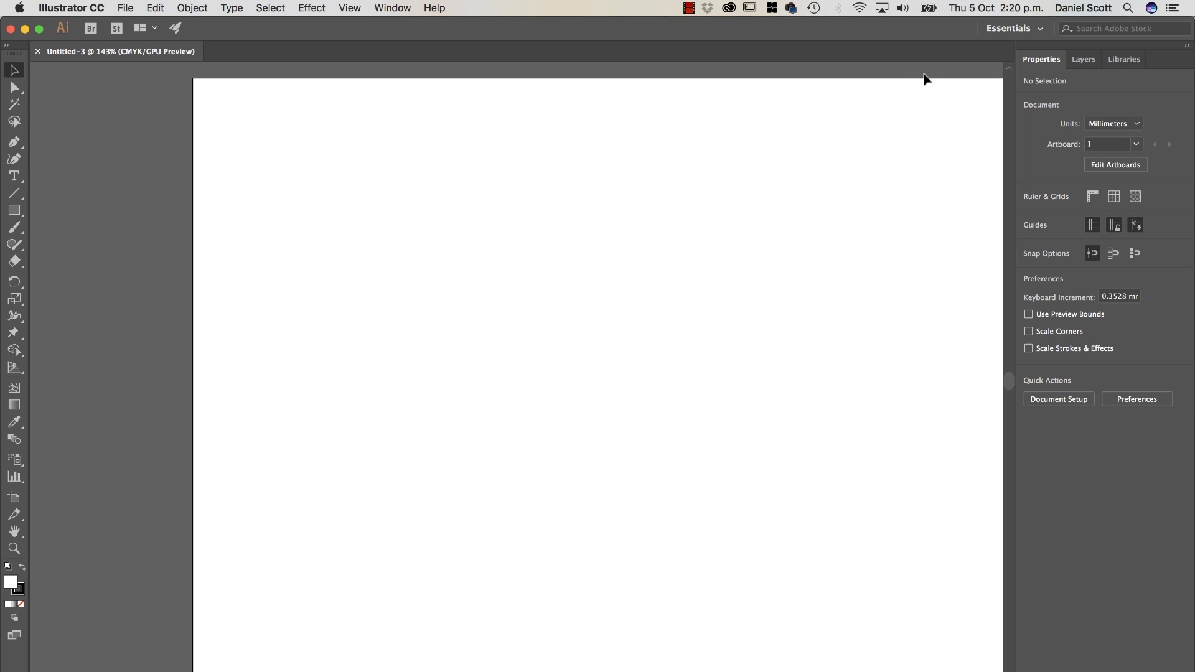
click(1013, 28)
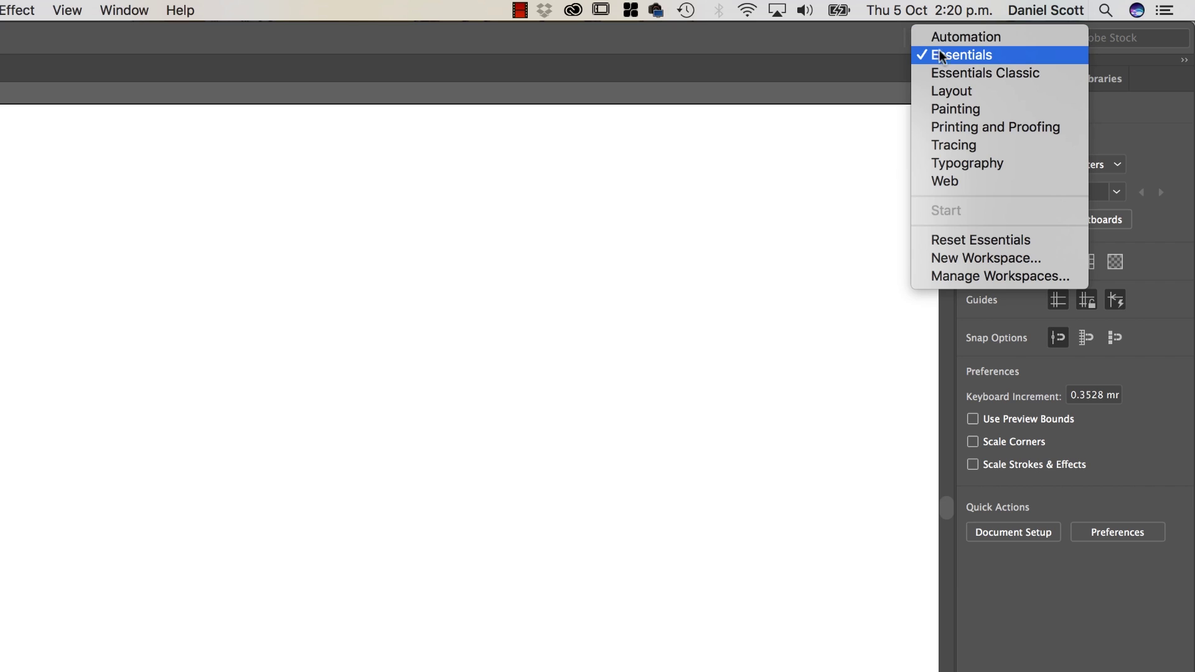
click(951, 55)
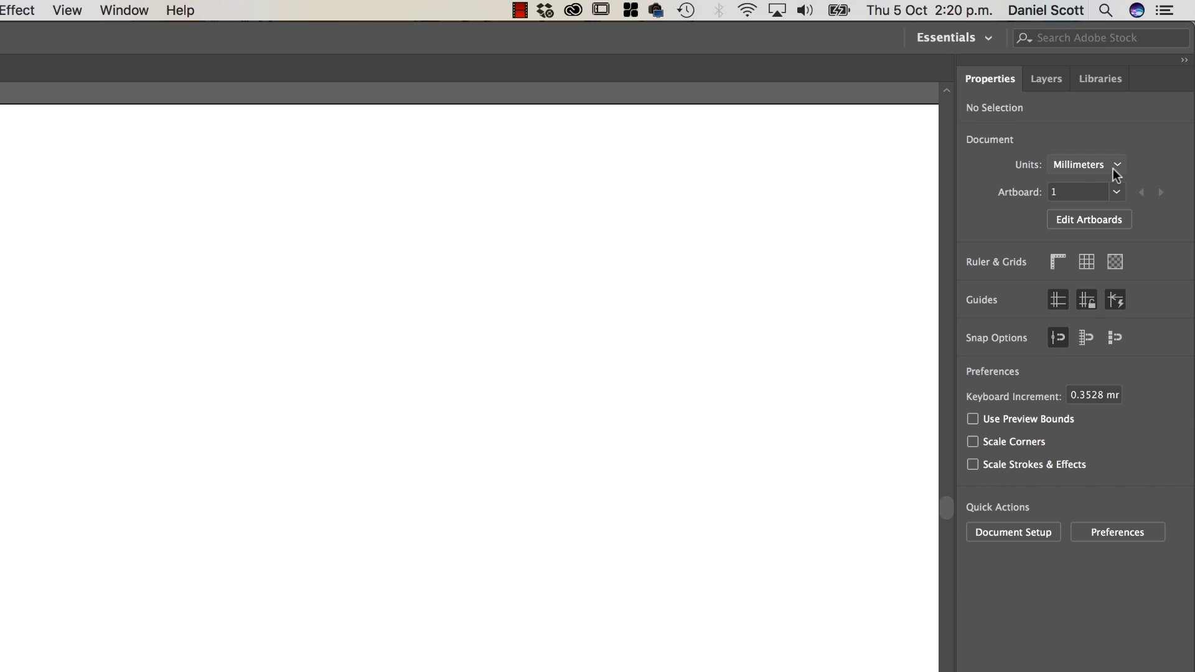
Step: Toggle the rulers and the transparency grid on and off again
click(1056, 261)
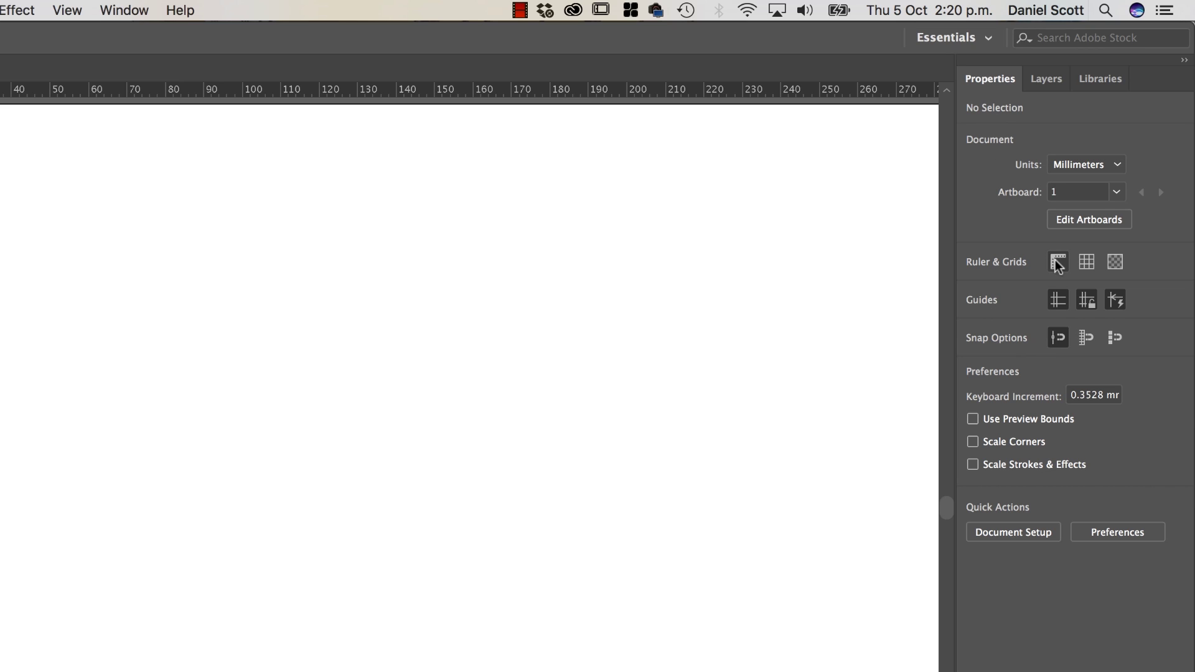
click(1056, 261)
click(1114, 261)
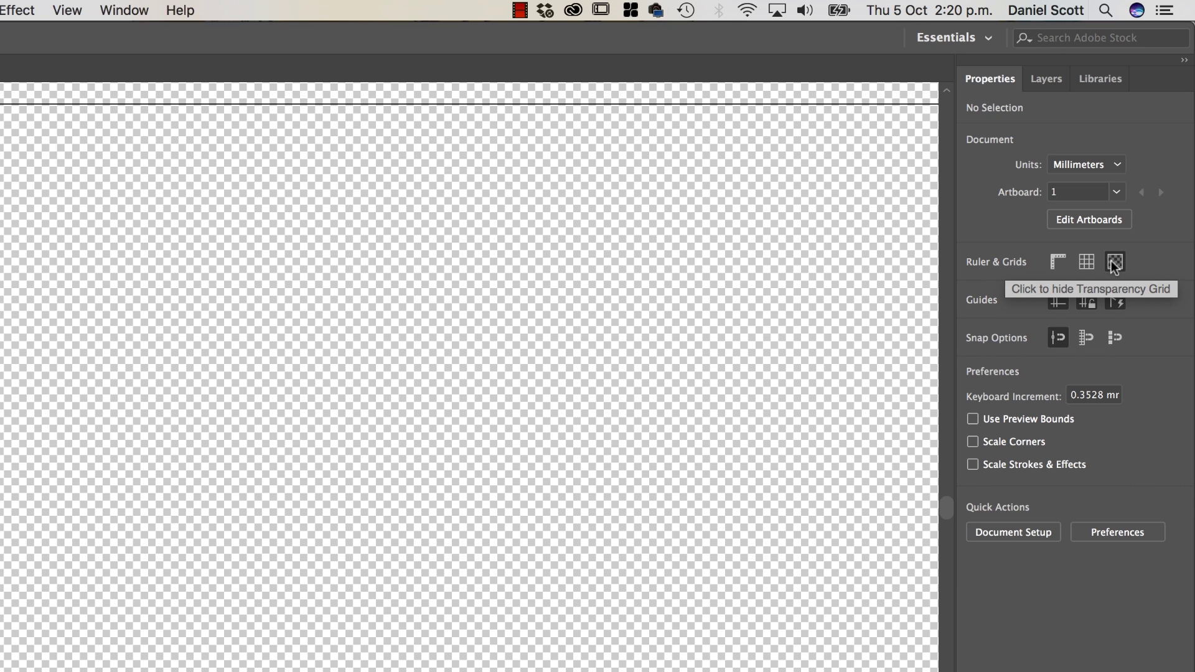
click(1113, 261)
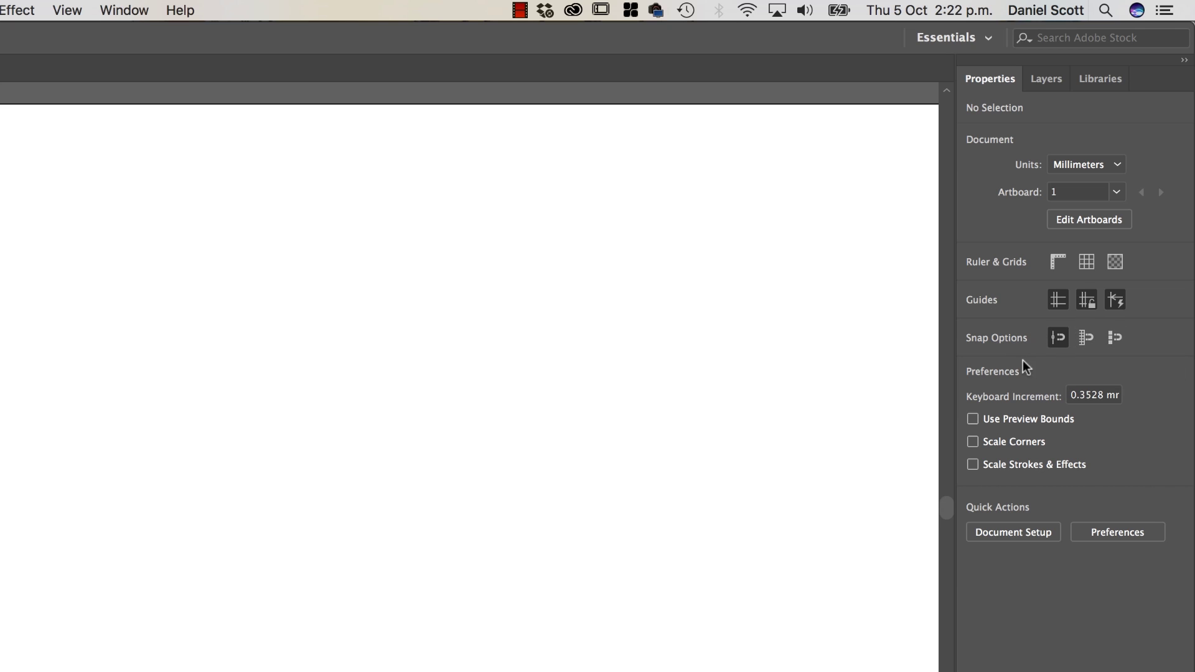
Step: Draw a teal rectangle about 83 mm wide and 61 mm high on the artboard
key(m)
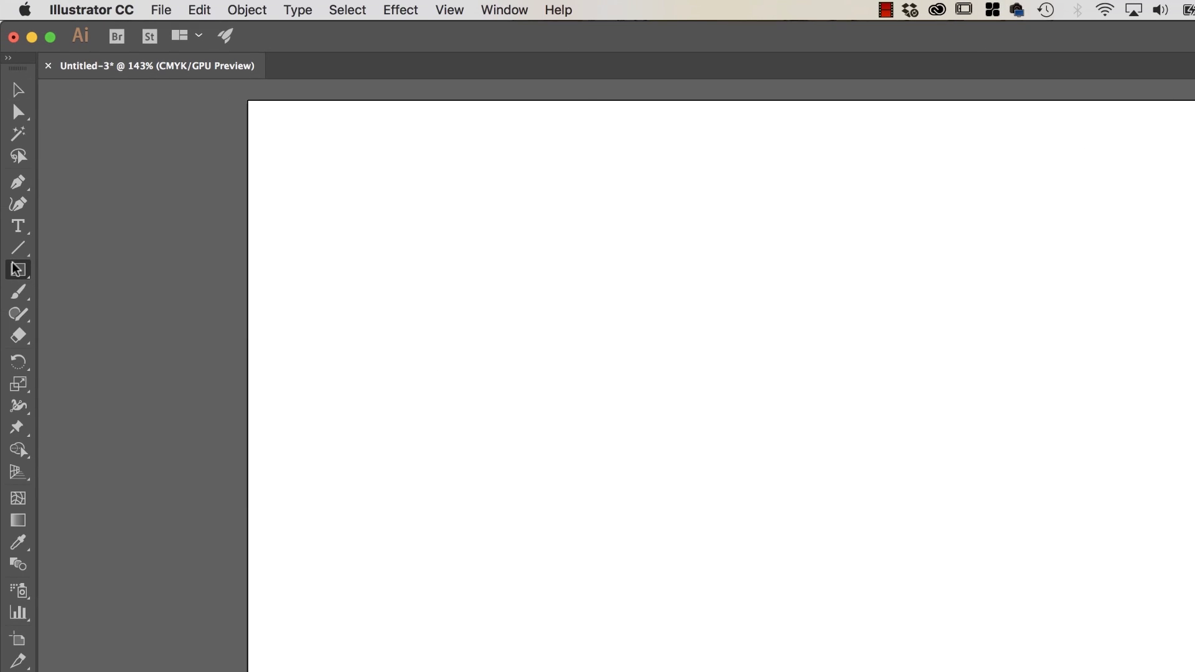
drag(387, 339, 702, 571)
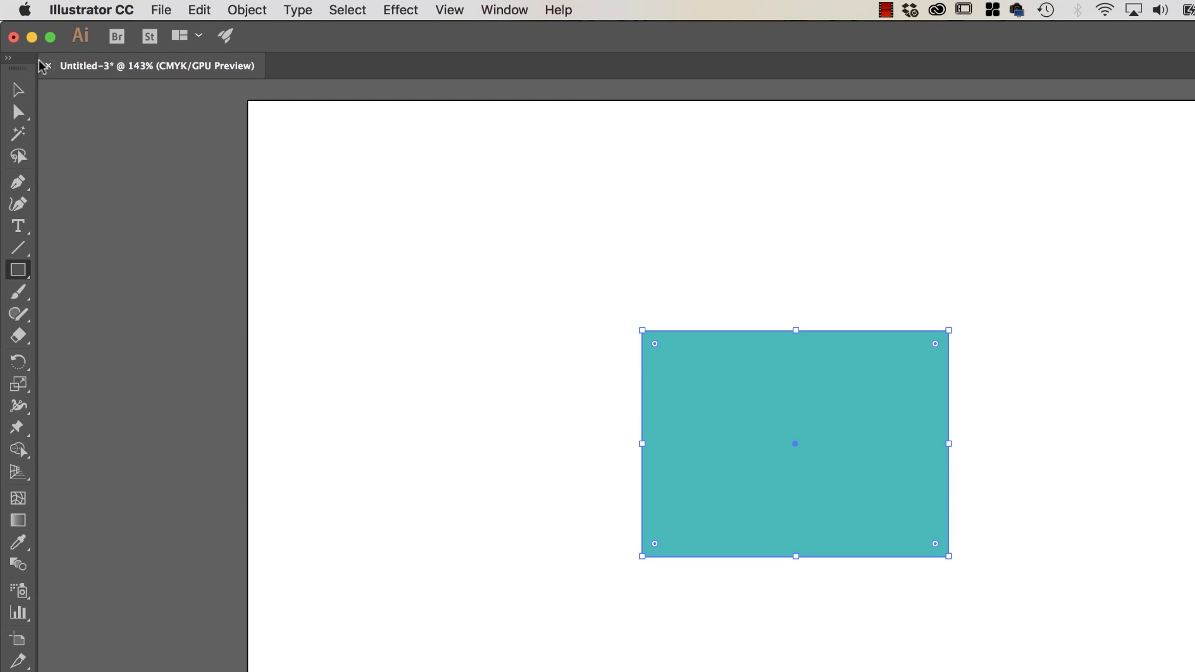
click(18, 90)
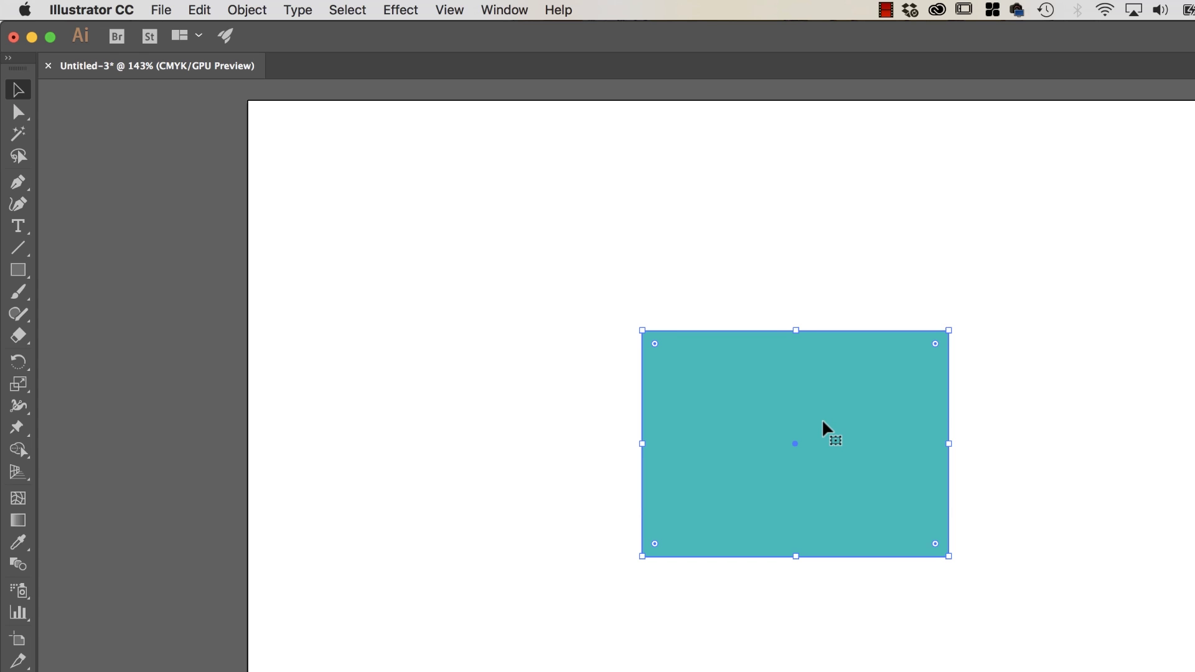
Step: Nudge the teal rectangle right by a few keyboard increments and deselect it
key(Right)
key(Right)
key(Right)
key(Right)
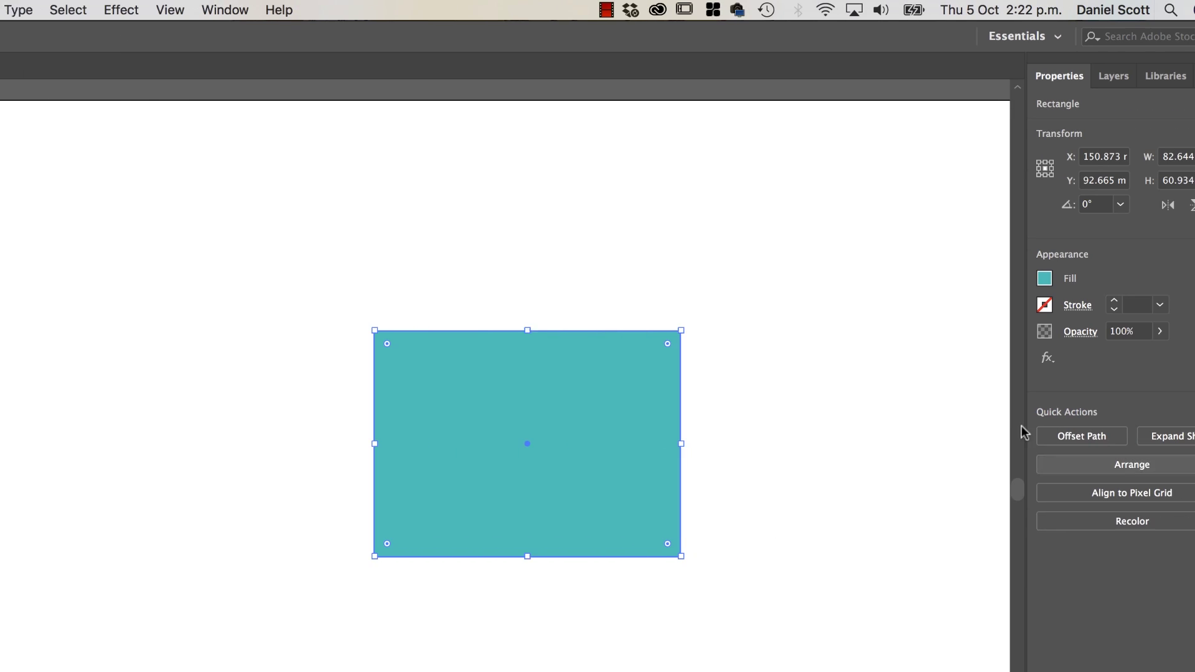
click(804, 485)
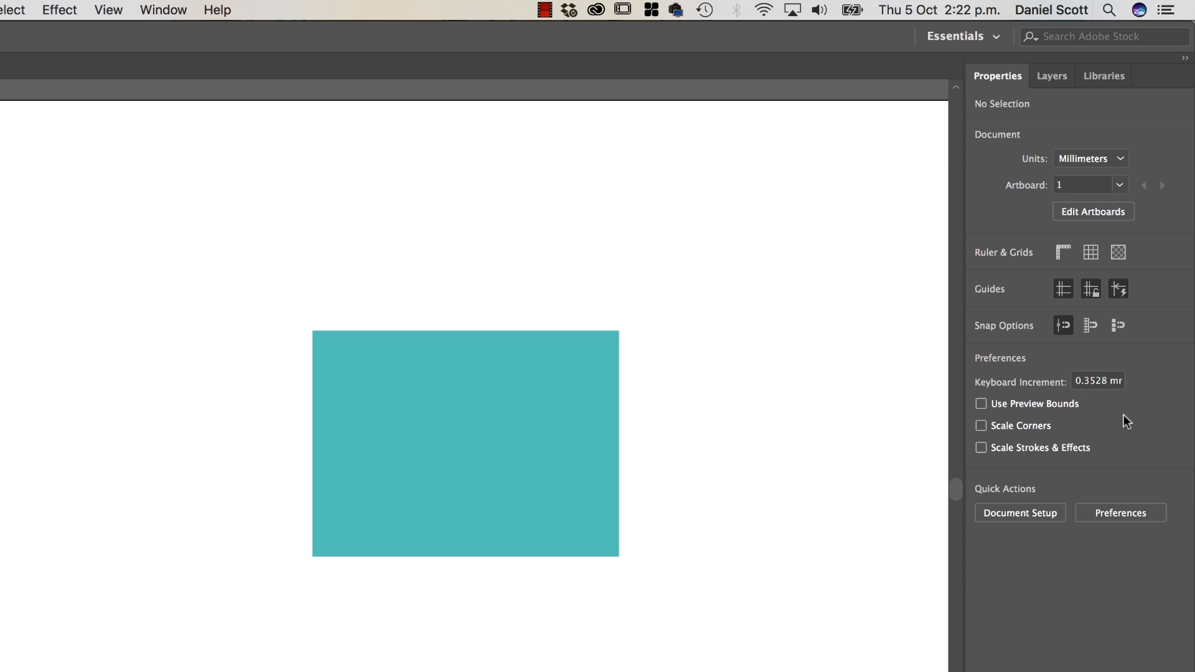
Step: Set the keyboard increment to 0.1 mm
triple_click(1085, 373)
text(0.1)
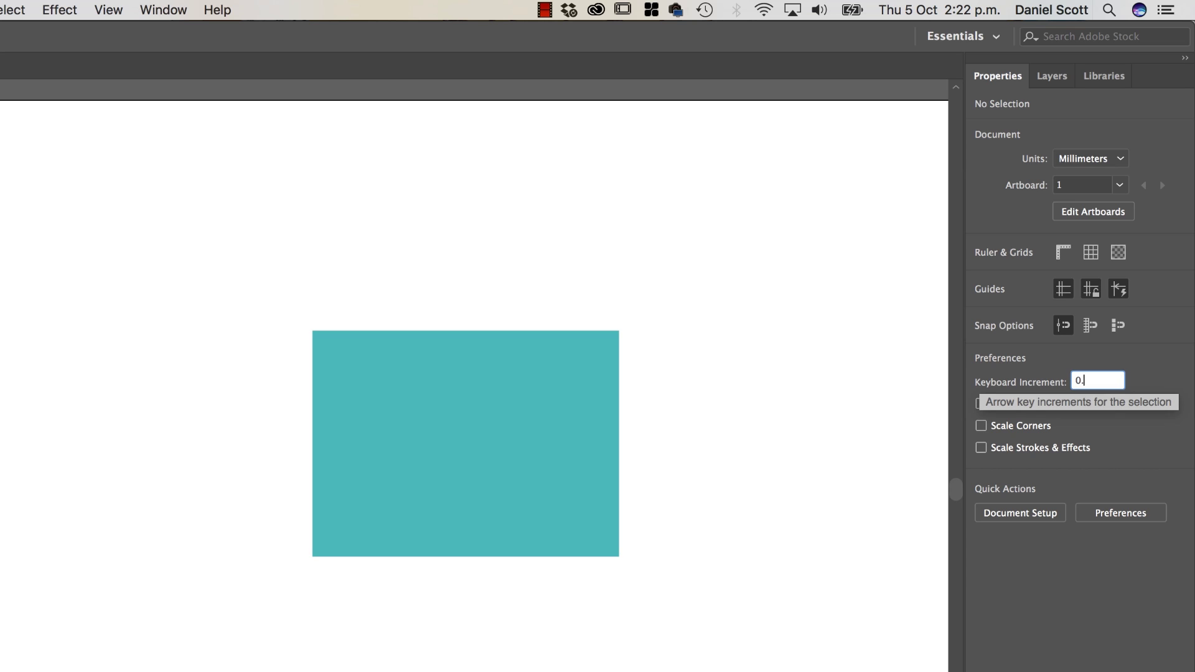
key(Return)
Step: Nudge the teal rectangle right in 0.1 mm increments to X 152.673 mm
click(456, 477)
key(Right)
key(Right)
key(Right)
key(Right)
key(Right)
key(Right)
key(Right)
key(Right)
key(Right)
key(Right)
key(Right)
key(Right)
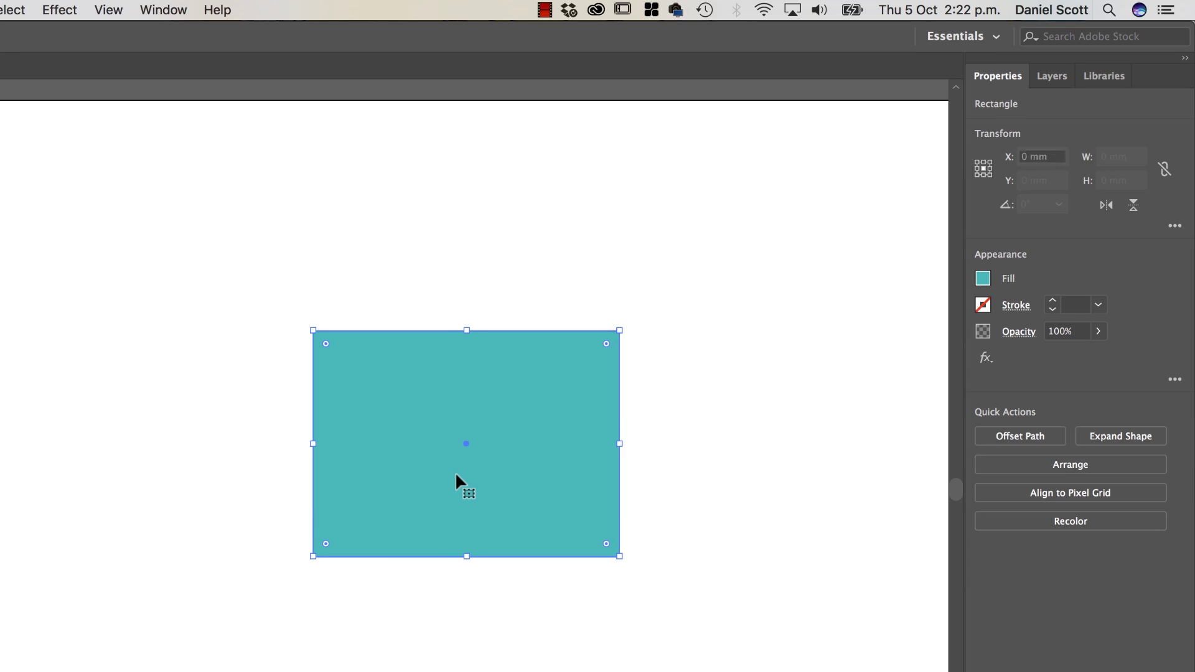
key(Right)
key(Right)
key(Right)
key(Right)
key(Right)
key(Right)
key(Right)
key(Right)
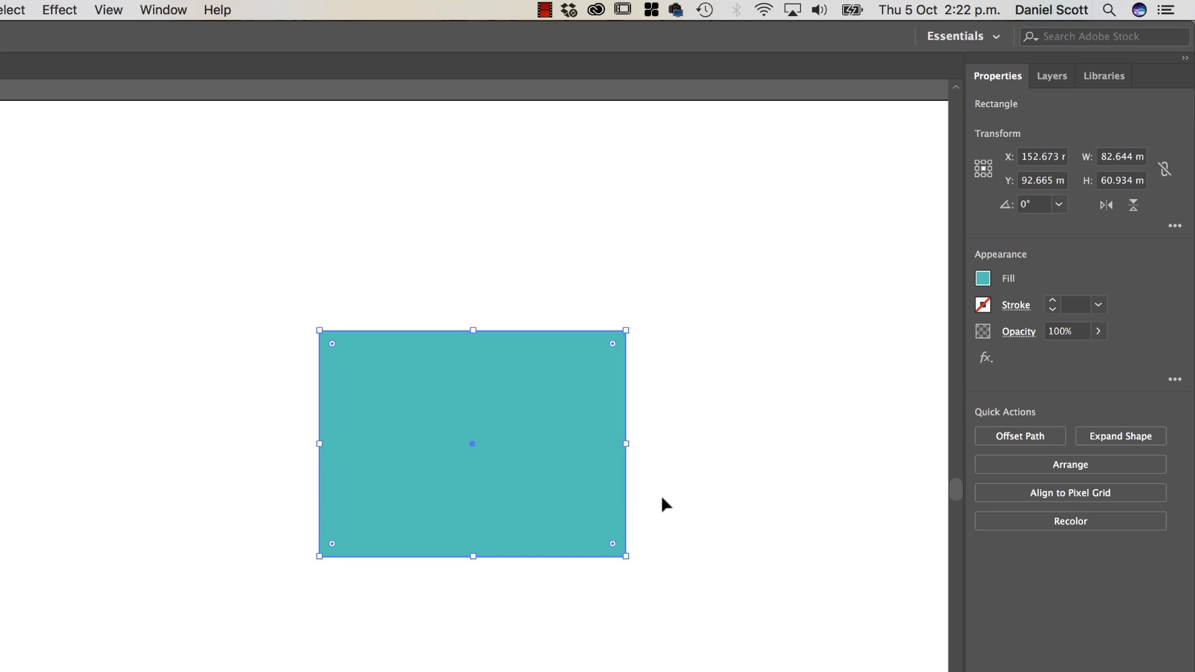
Step: Reselect the rectangle, nudge it right to X 158.673 mm and deselect it
click(641, 536)
click(608, 536)
key(Right)
key(Right)
key(Right)
key(Right)
key(Right)
key(Right)
key(Right)
key(Right)
key(Right)
key(Right)
key(Right)
key(Right)
key(Right)
key(Right)
key(Right)
key(Right)
key(Right)
key(Right)
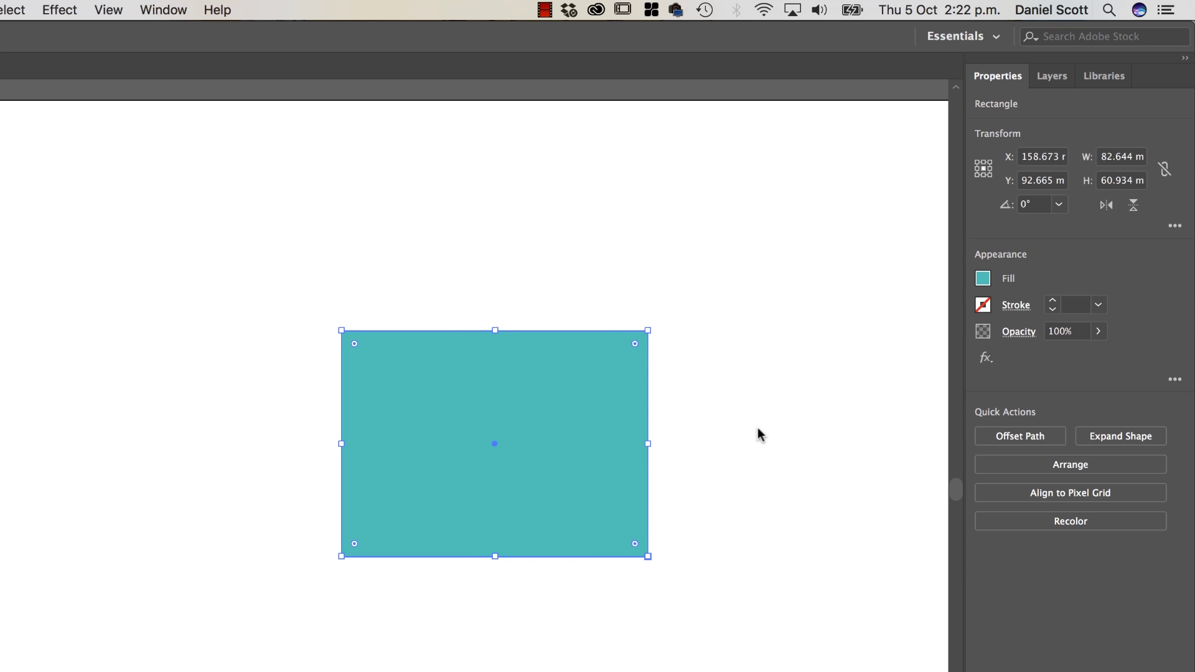
click(758, 428)
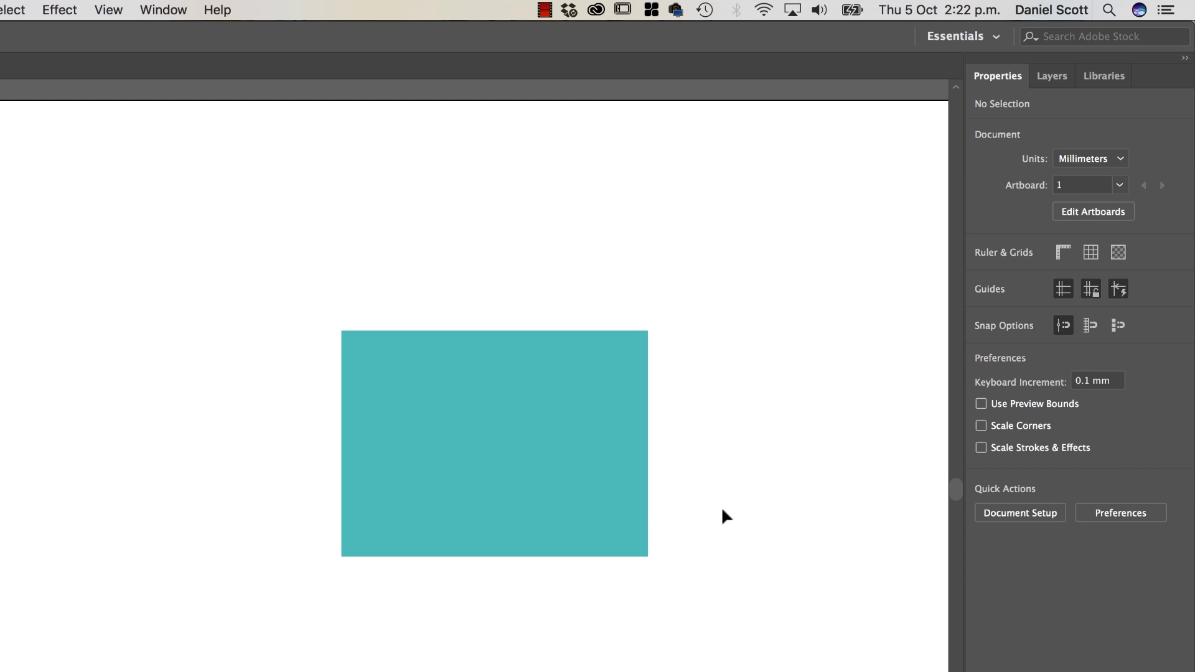
Step: Move the rectangle 5 mm to the right in nudges of ten times the keyboard increment and deselect it
click(618, 502)
key(shift+Right)
key(shift+Right)
key(shift+Right)
key(shift+Right)
key(shift+Right)
click(800, 563)
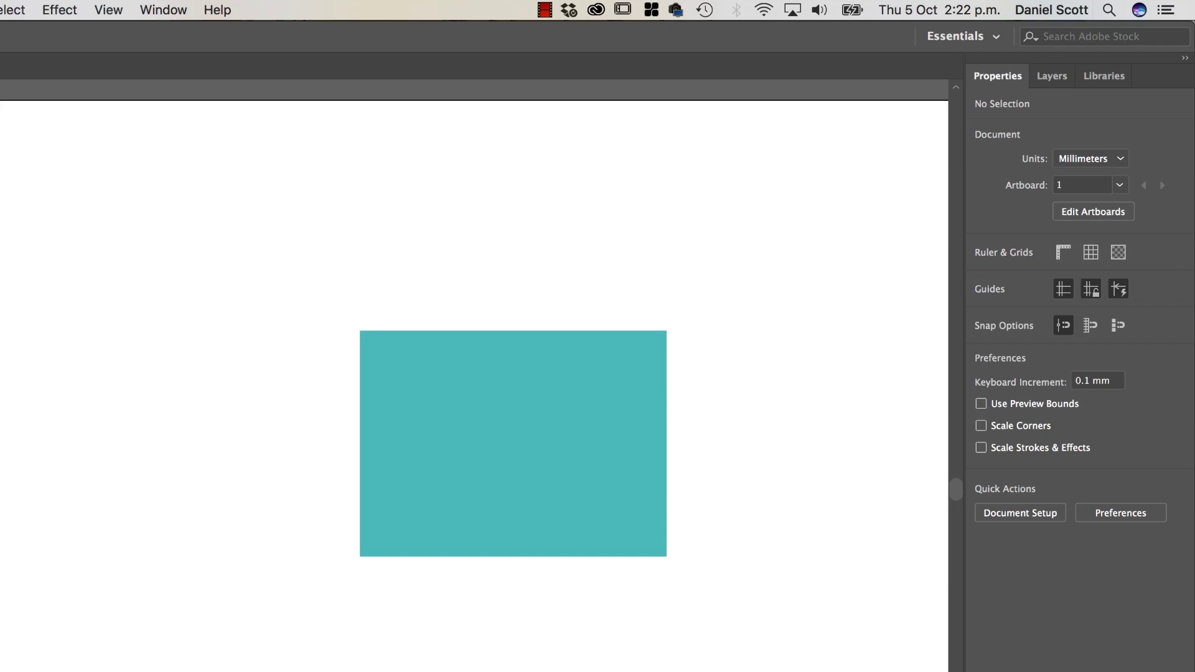
Step: Give the teal rectangle a black 20 pt stroke and deselect it
click(589, 447)
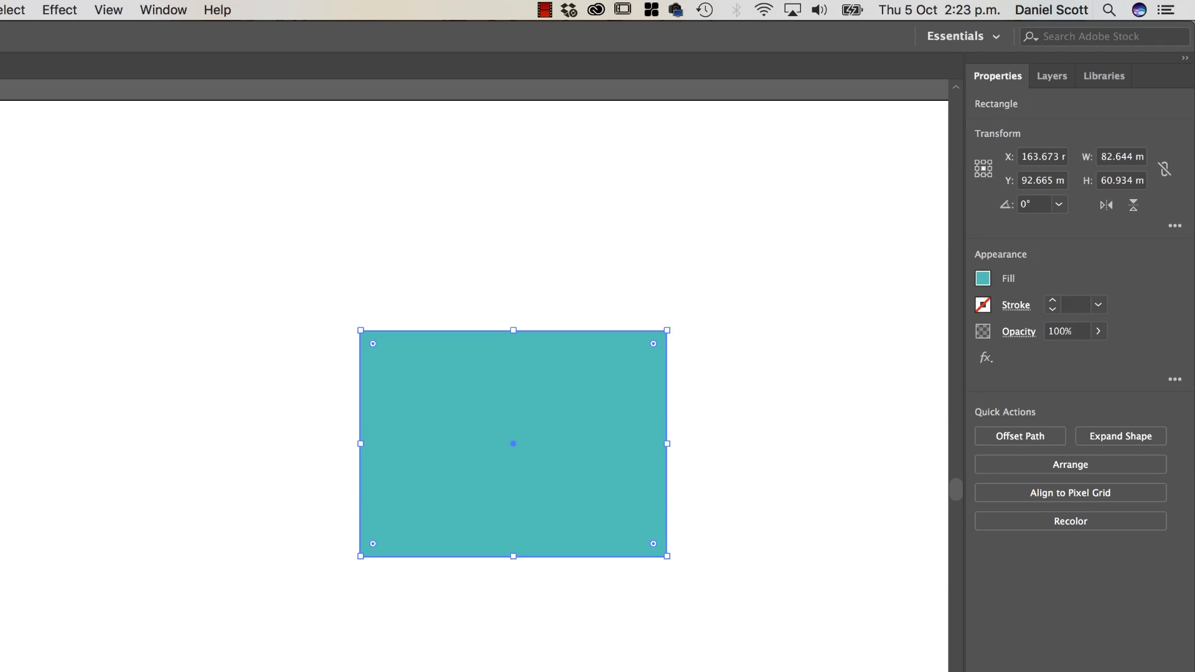
click(983, 304)
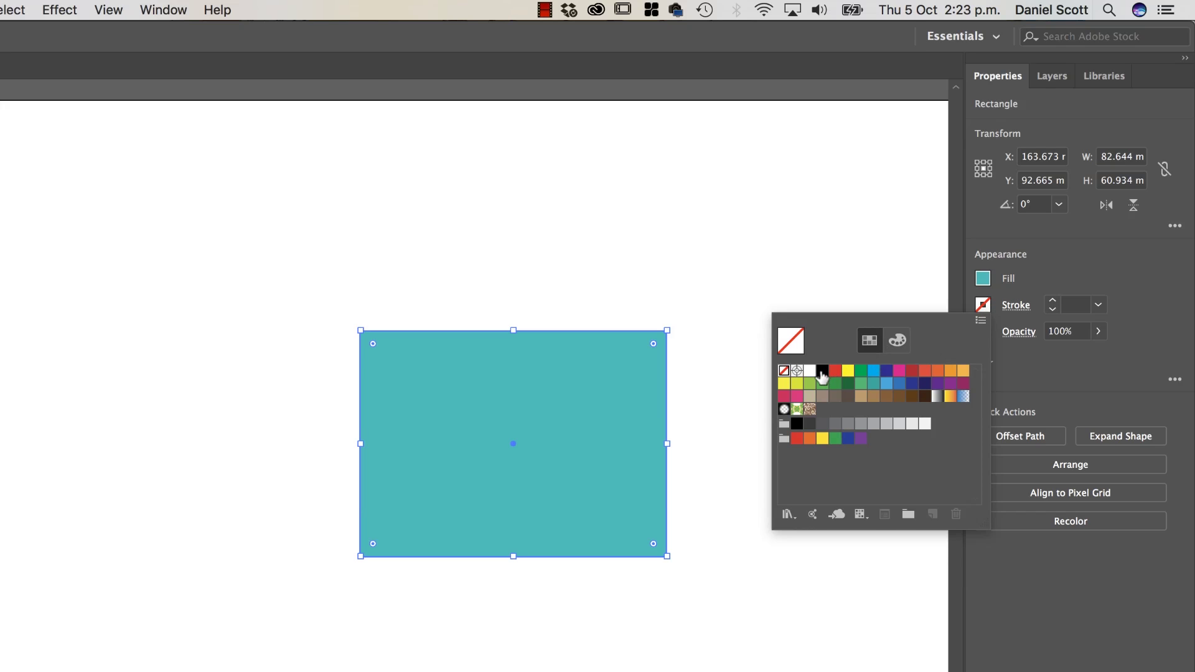
click(823, 371)
click(1099, 305)
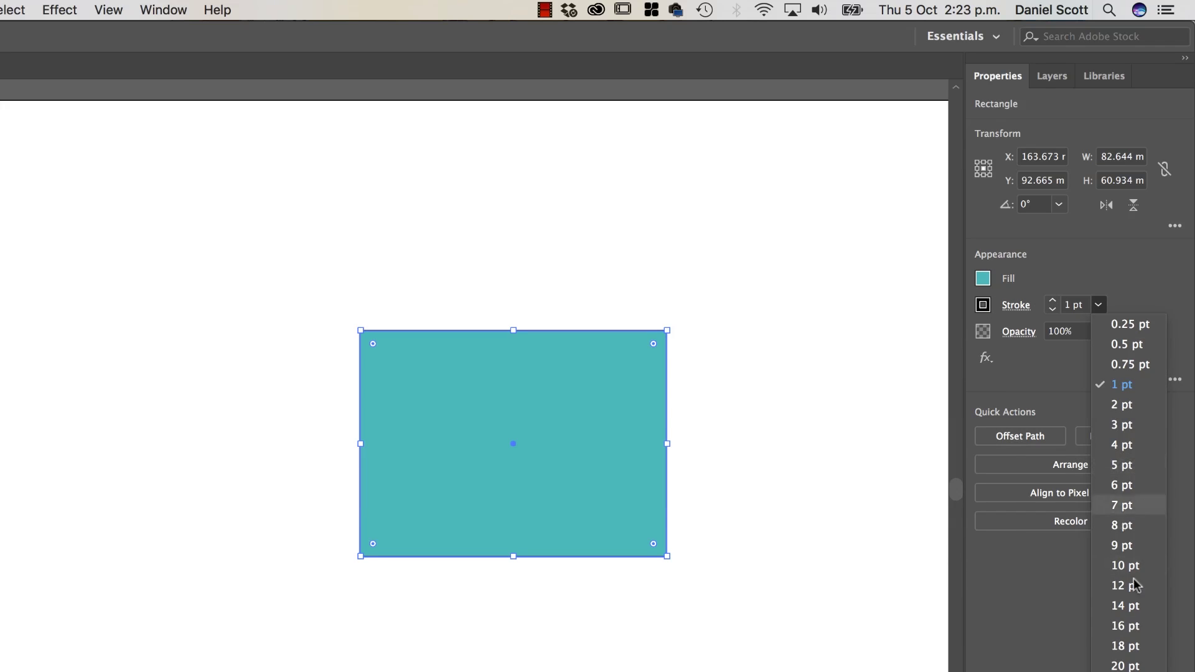
click(1086, 663)
click(815, 557)
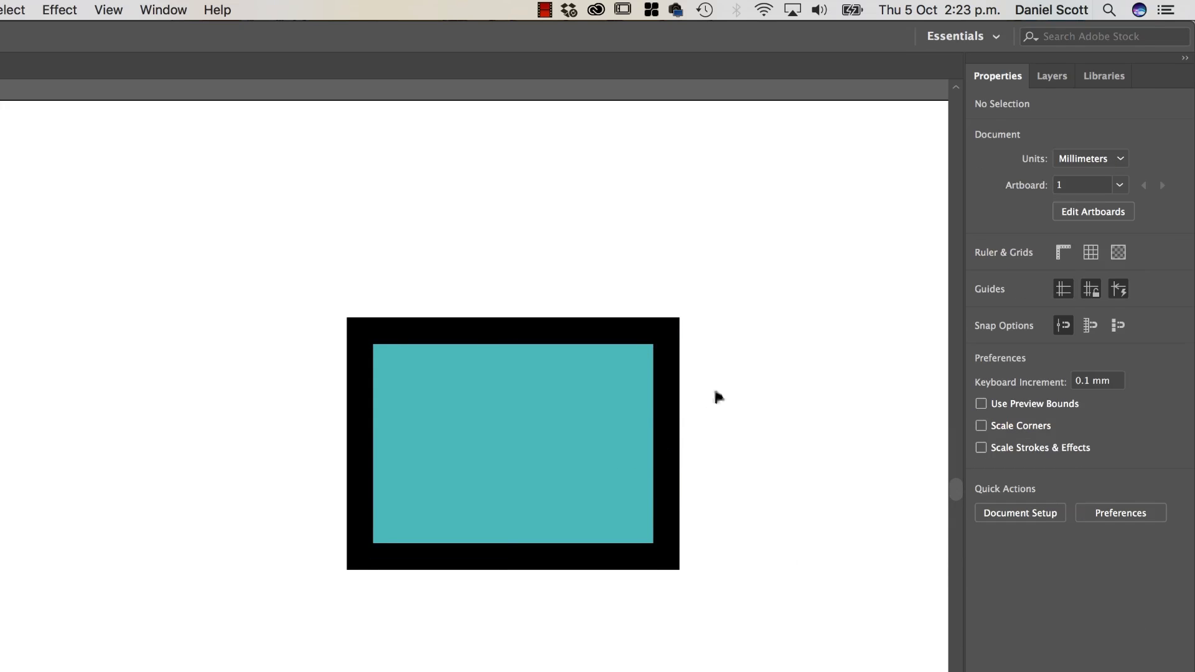
Step: Scale the stroked teal rectangle down to about 26.1 by 19.2 mm and undo the scaling
click(483, 514)
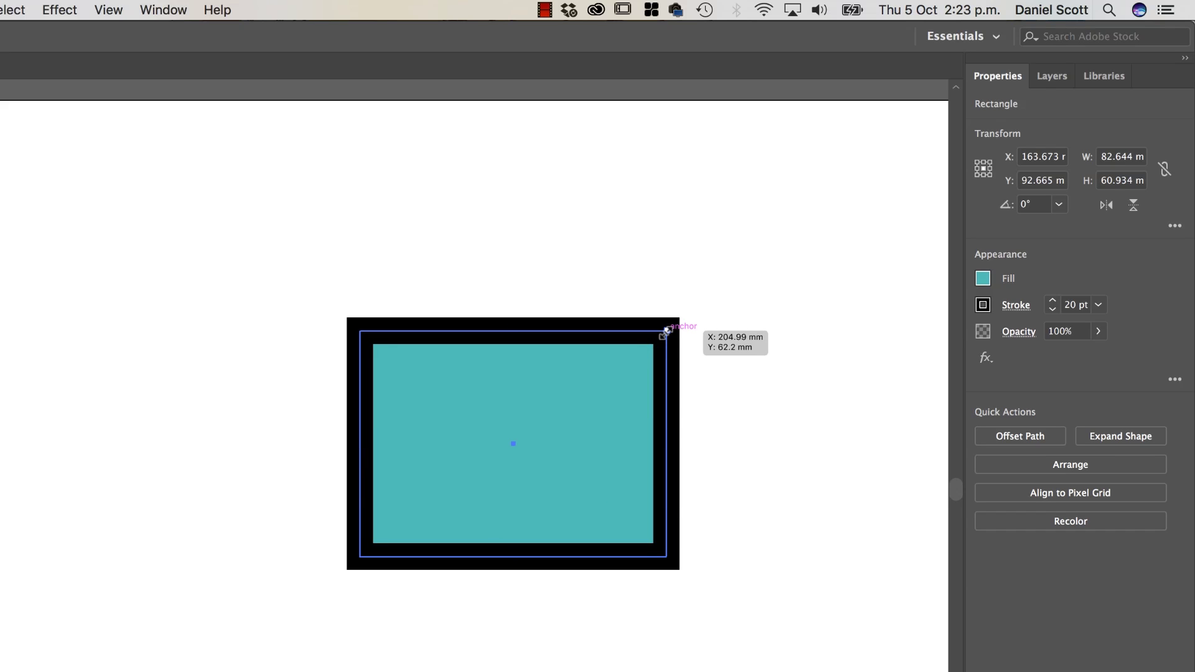
drag(665, 332, 480, 487)
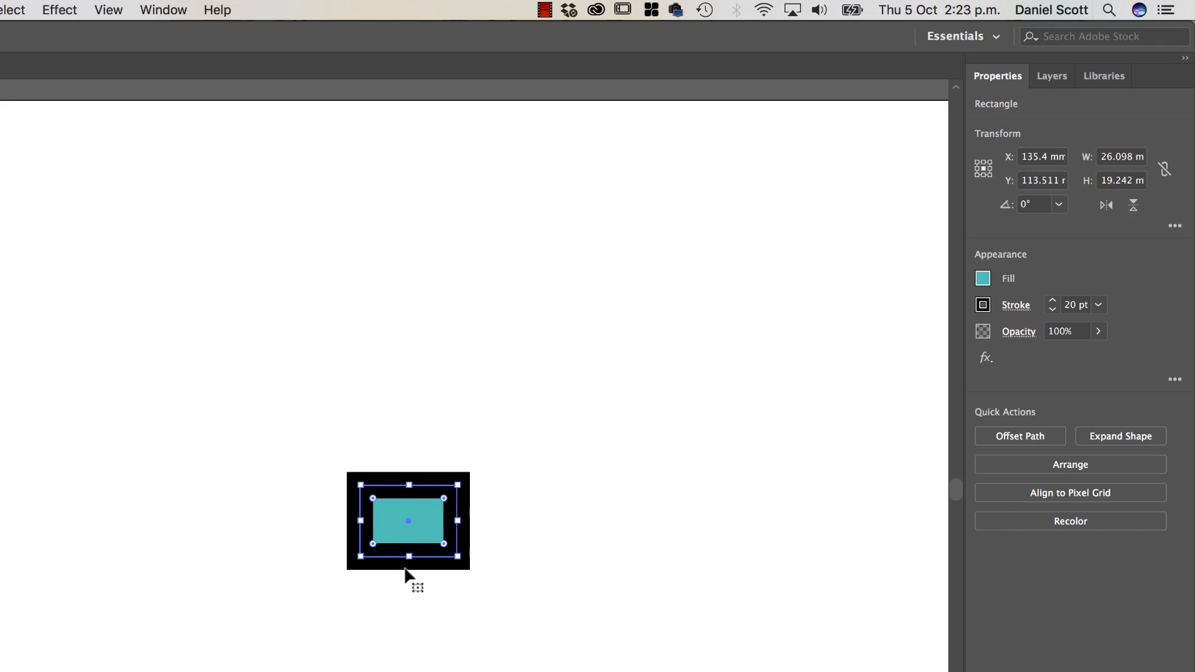
key(super+z)
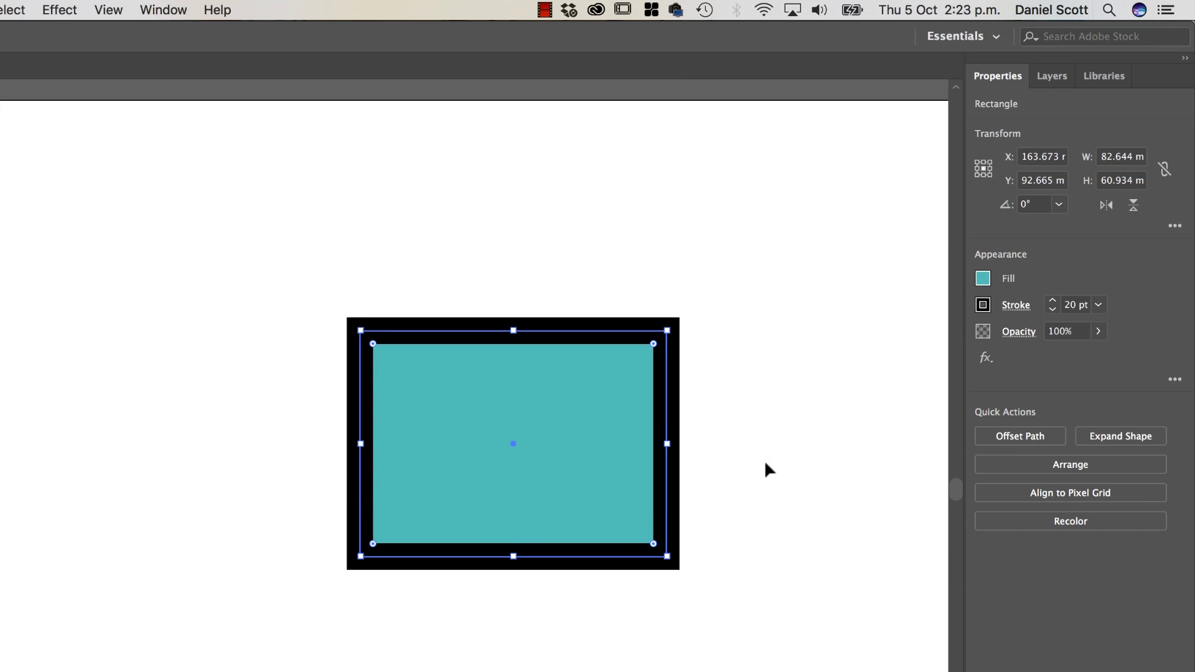
Step: Enable Scale Strokes & Effects with nothing selected and shrink the teal rectangle to about 13.4 by 9.9 mm, leaving it deselected
click(794, 442)
click(1037, 446)
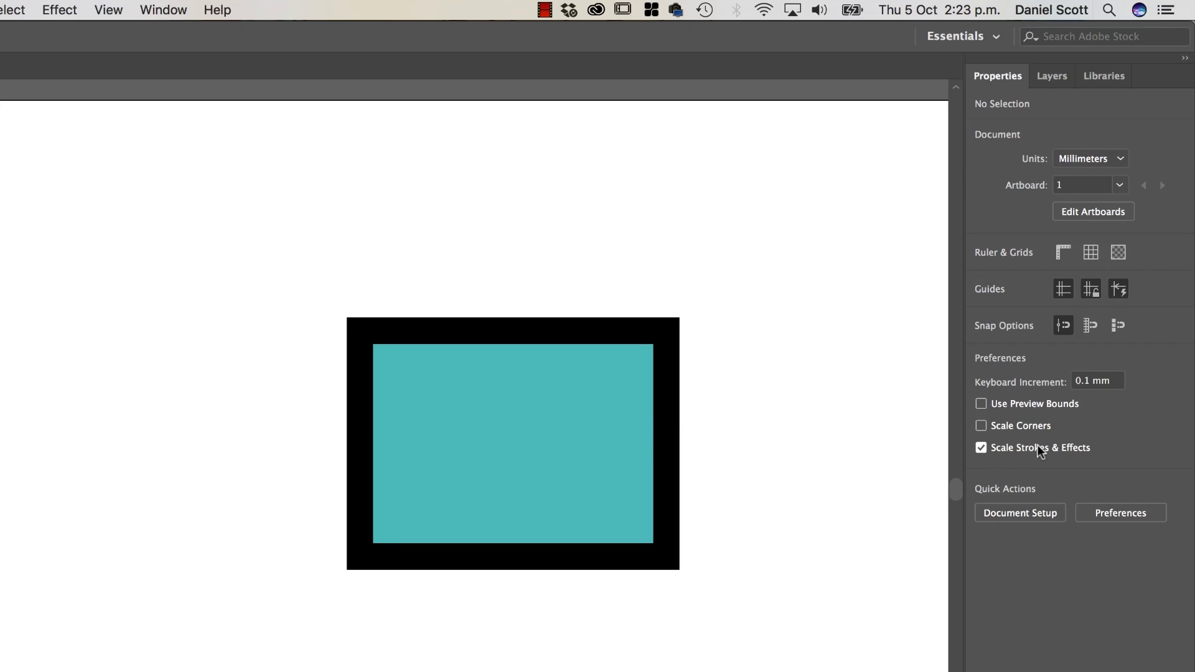
click(633, 428)
drag(664, 333, 412, 520)
click(535, 504)
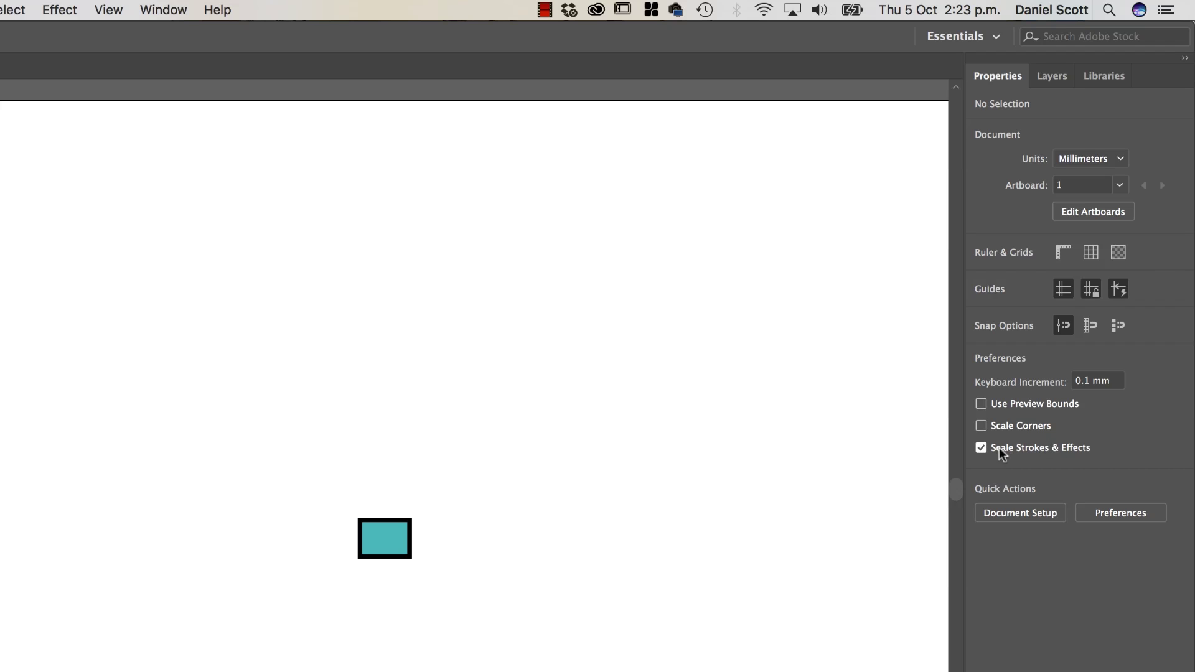
Step: Turn off Scale Strokes & Effects and inspect the Document Setup dialog, cancelling it without changes
click(1056, 450)
click(1030, 447)
click(1021, 449)
click(1026, 513)
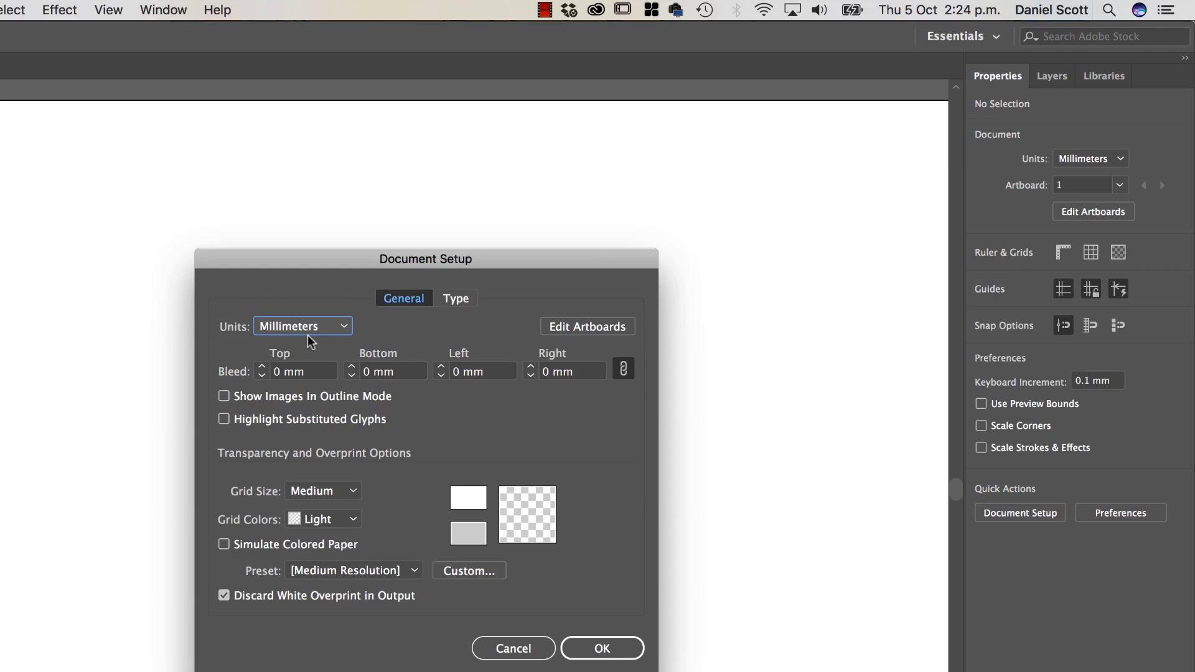
click(525, 648)
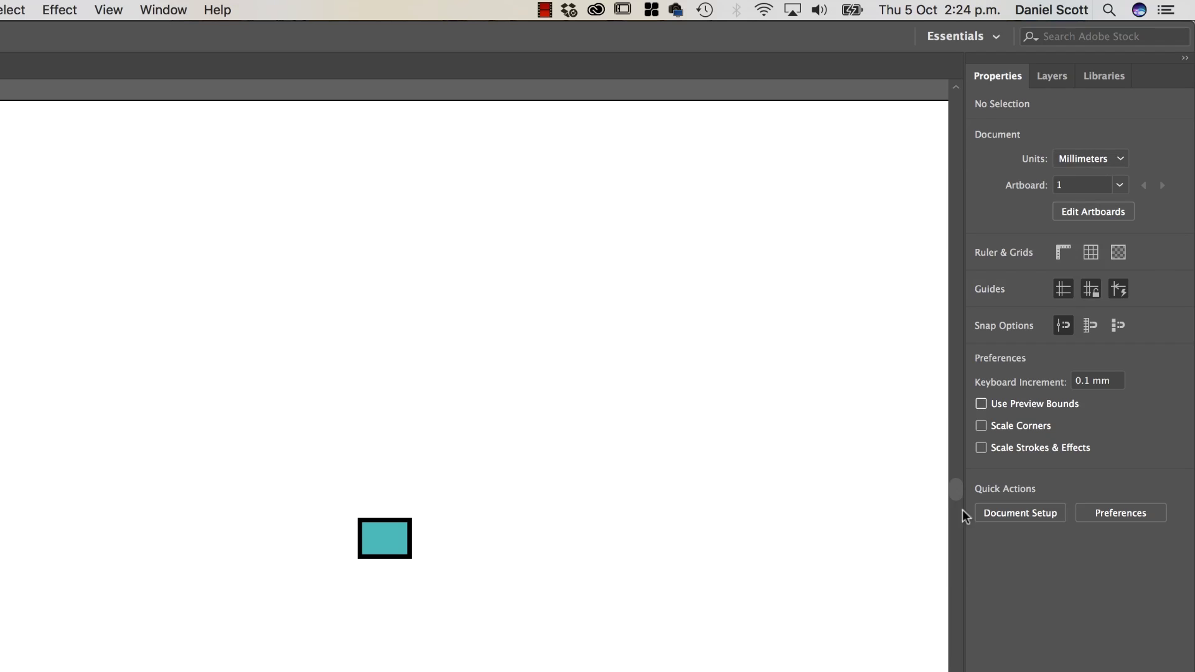
Step: Select the teal rectangle and view its Arrange options without applying any
click(411, 555)
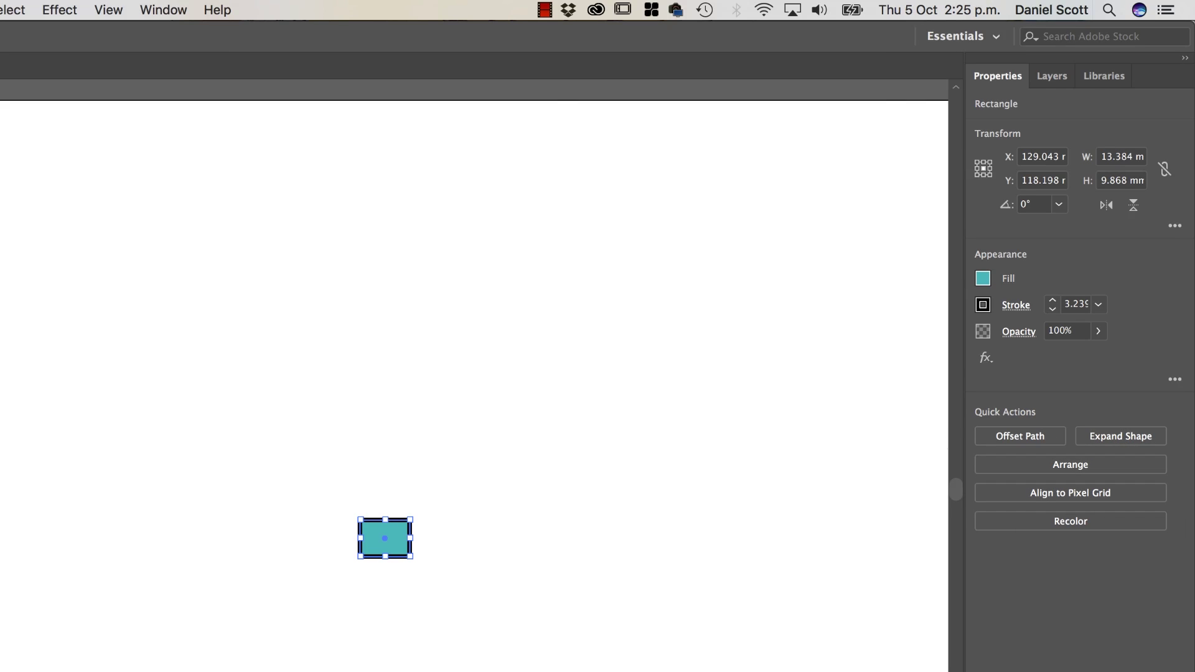
click(1083, 467)
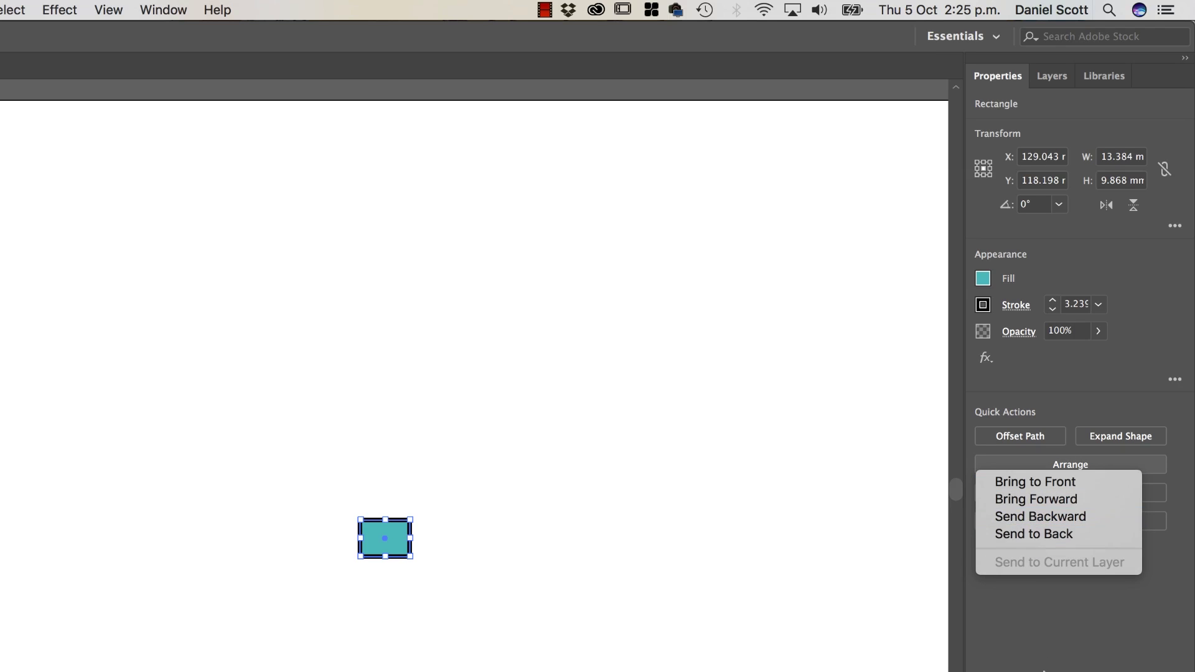
key(Escape)
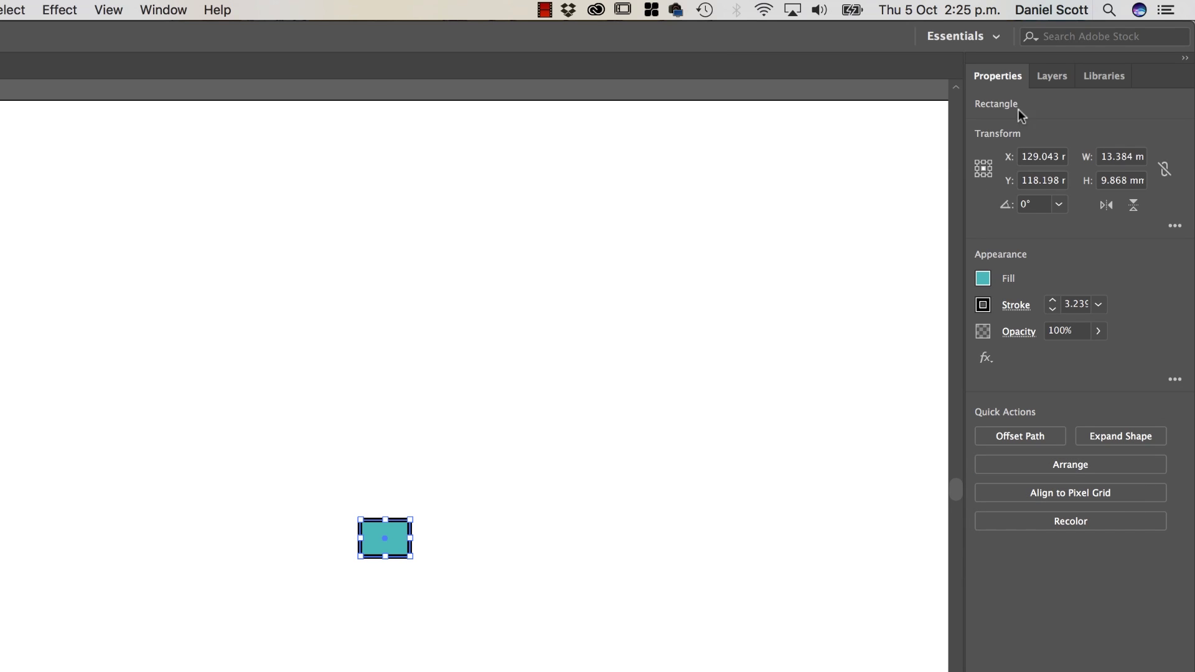
Step: Add a point text object containing a first name above the teal rectangle and select all its characters
click(550, 480)
key(t)
click(325, 378)
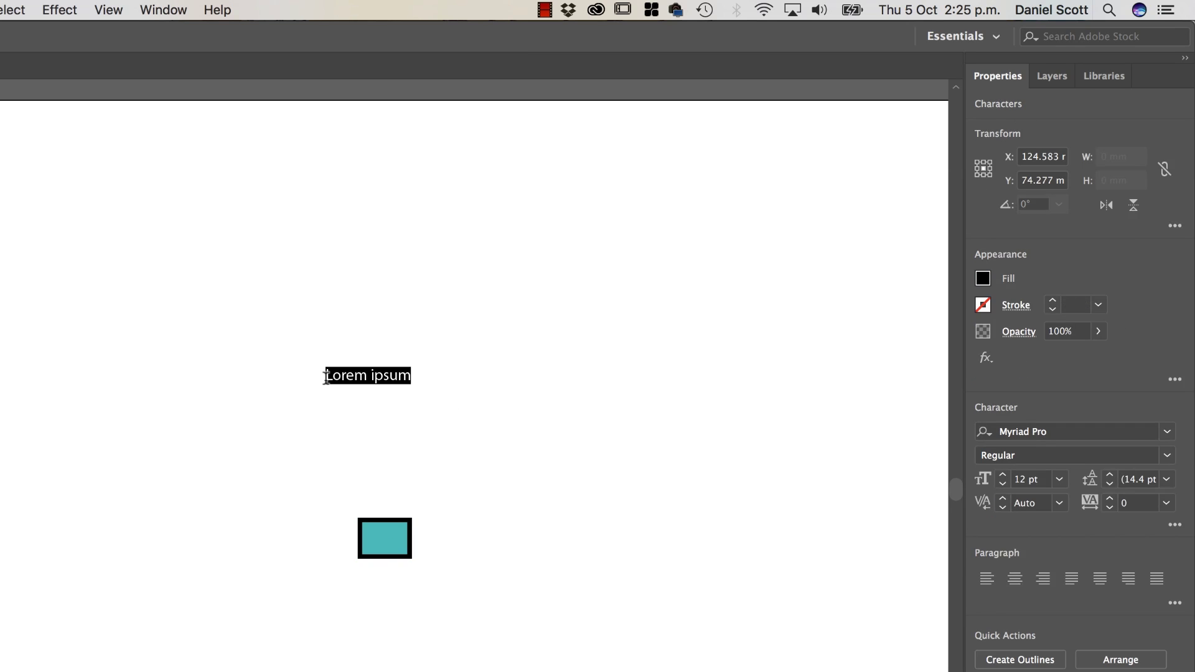
text(Daniel)
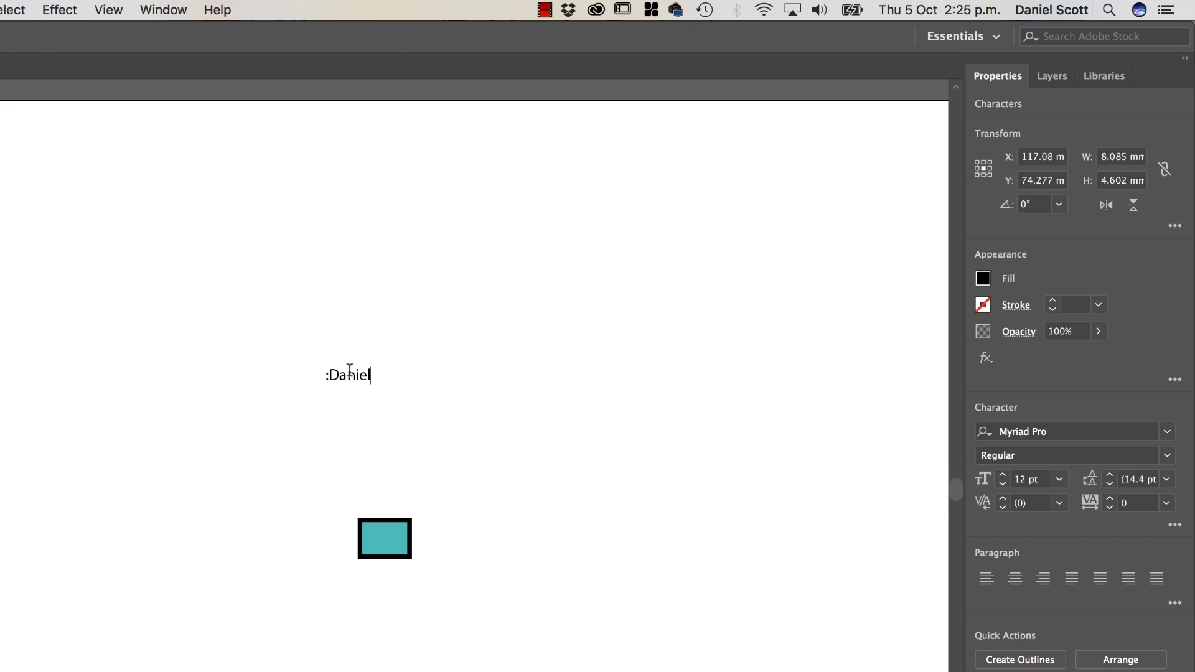
triple_click(349, 371)
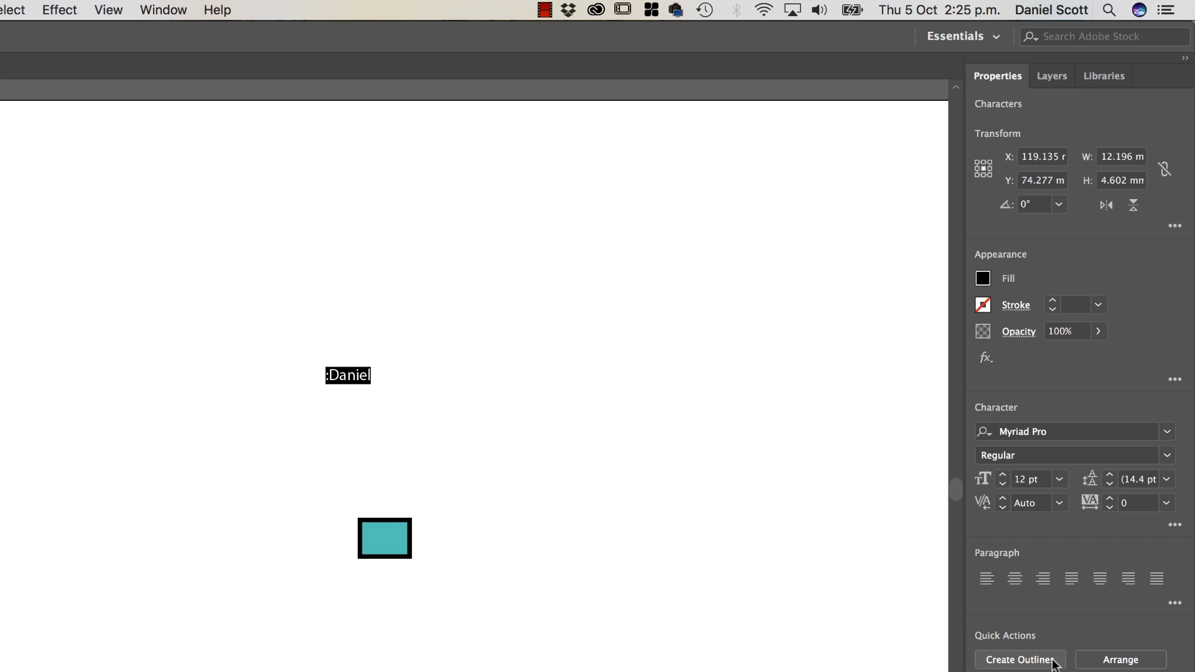
Step: Switch the workspace to Essentials Classic
click(965, 36)
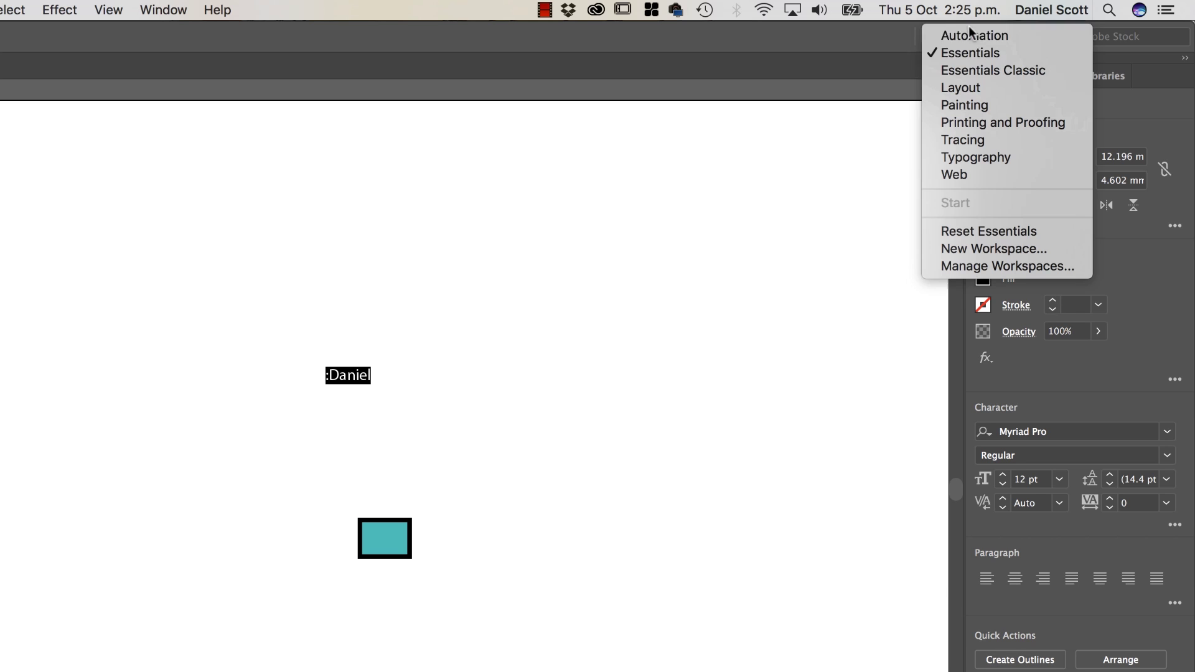
click(969, 71)
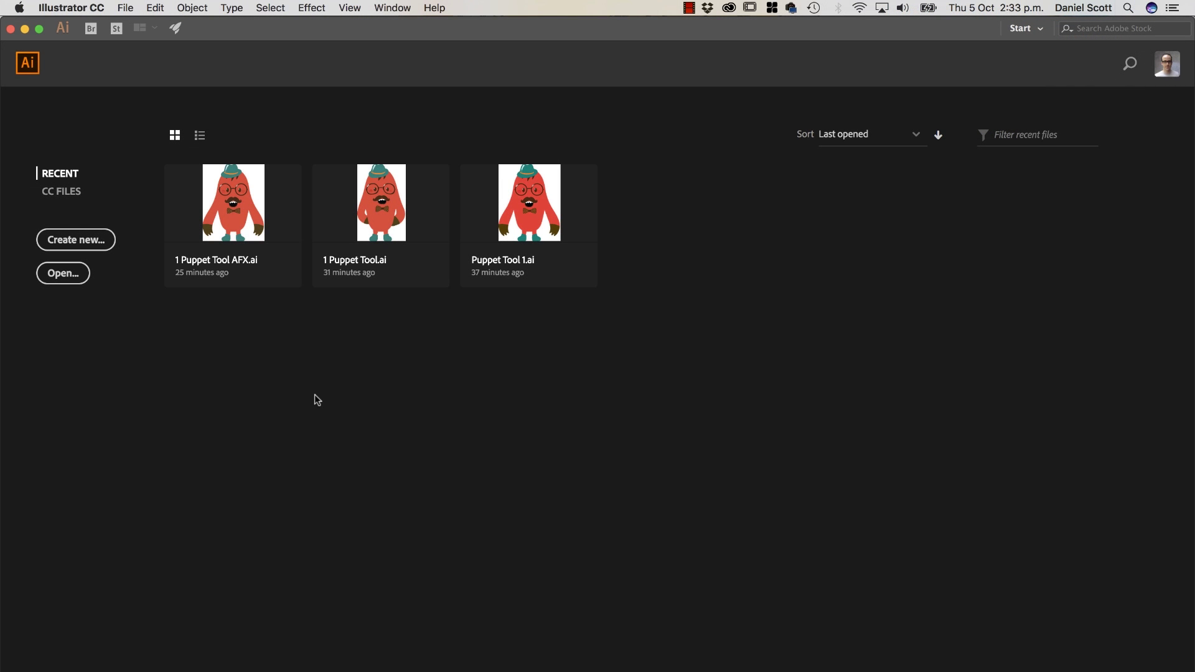
Step: Create a new mobile document from the iPhone 6/6s preset, 750 x 1334 px in portrait orientation
click(48, 238)
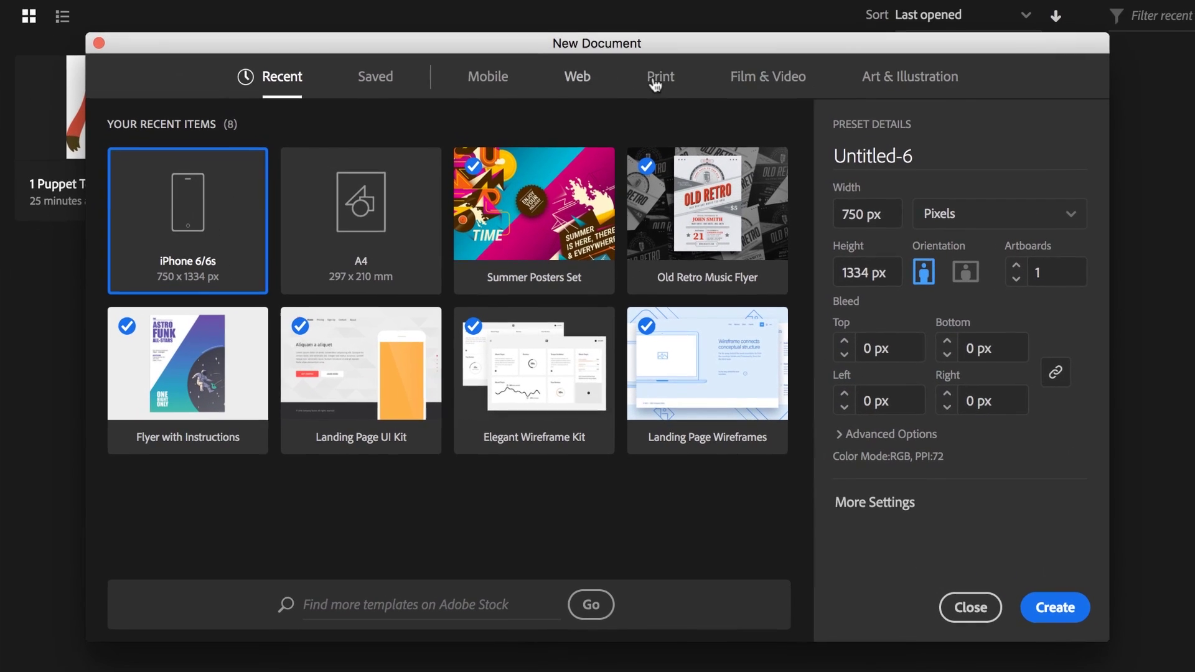
click(507, 146)
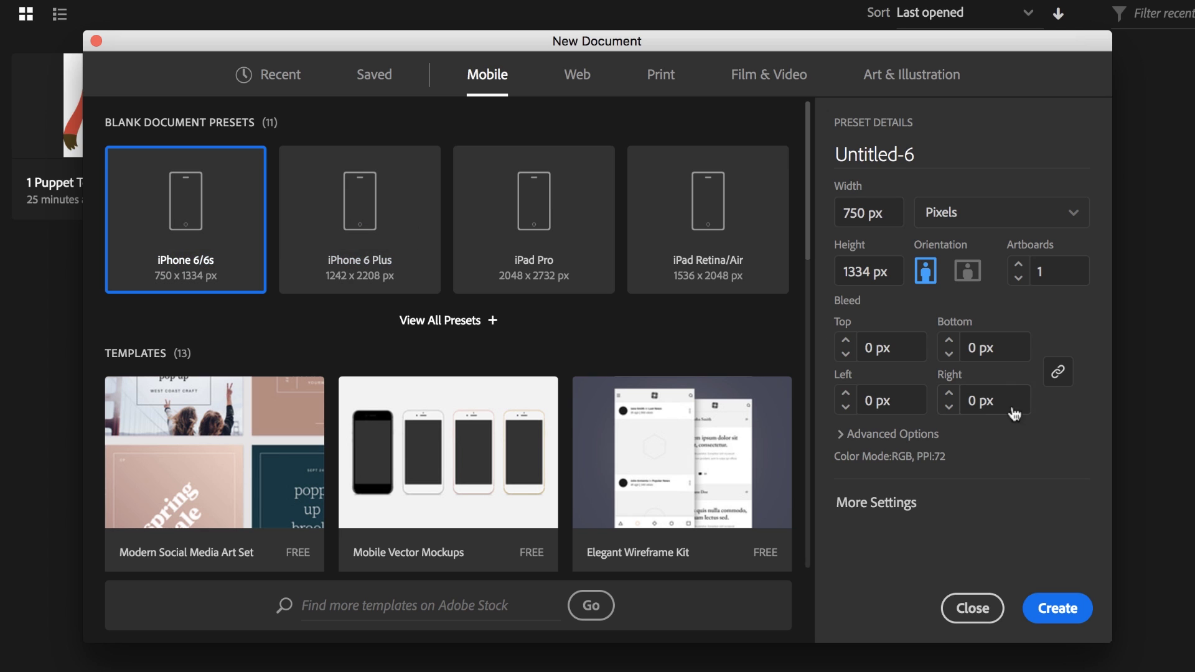
click(1059, 609)
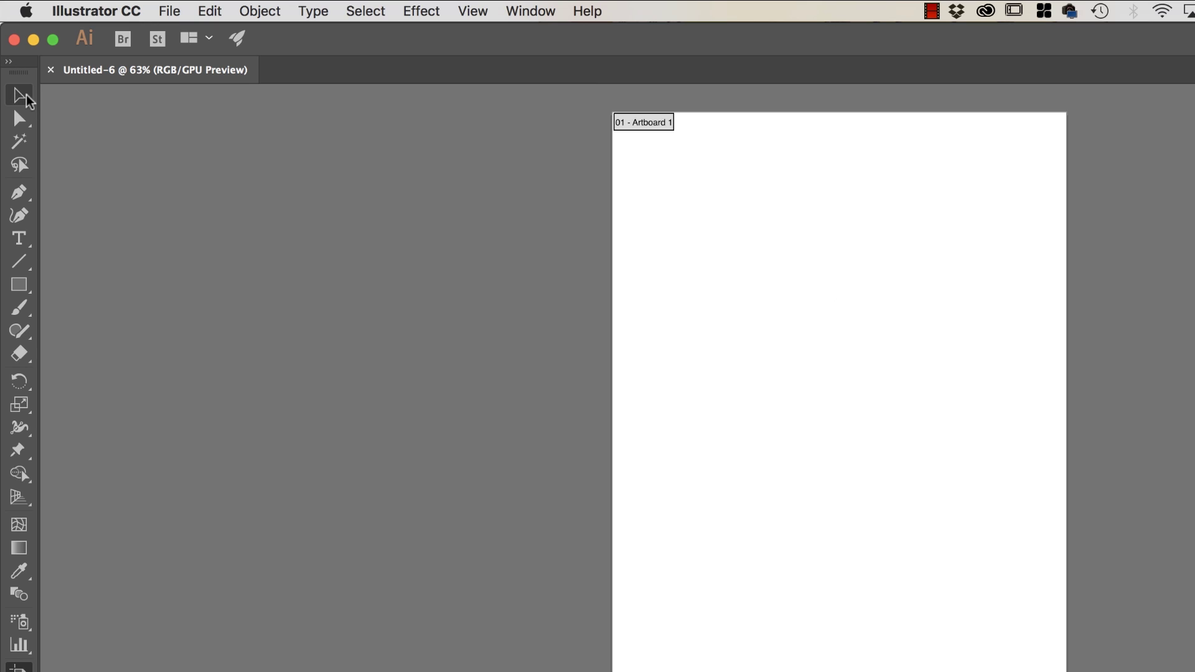
Step: Add a second iPhone 6/6s artboard beside Artboard 1 and move it right to widen the gap between them
click(25, 94)
key(super+minus)
key(super+minus)
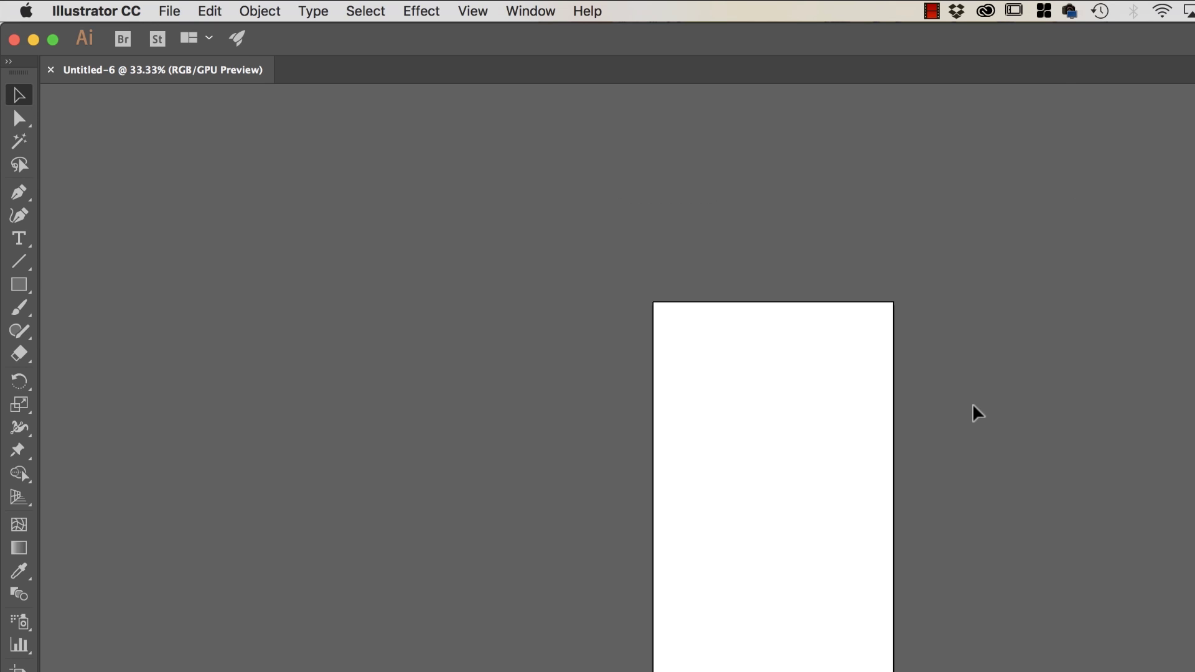
scroll(996, 406, right, 3)
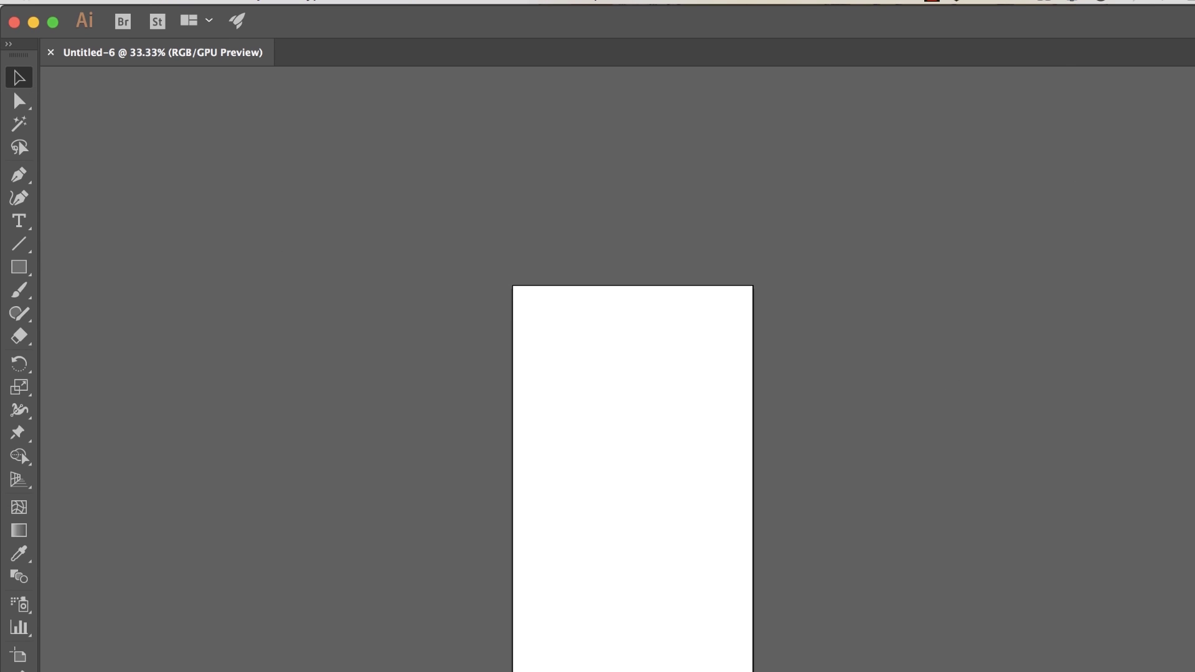
click(25, 467)
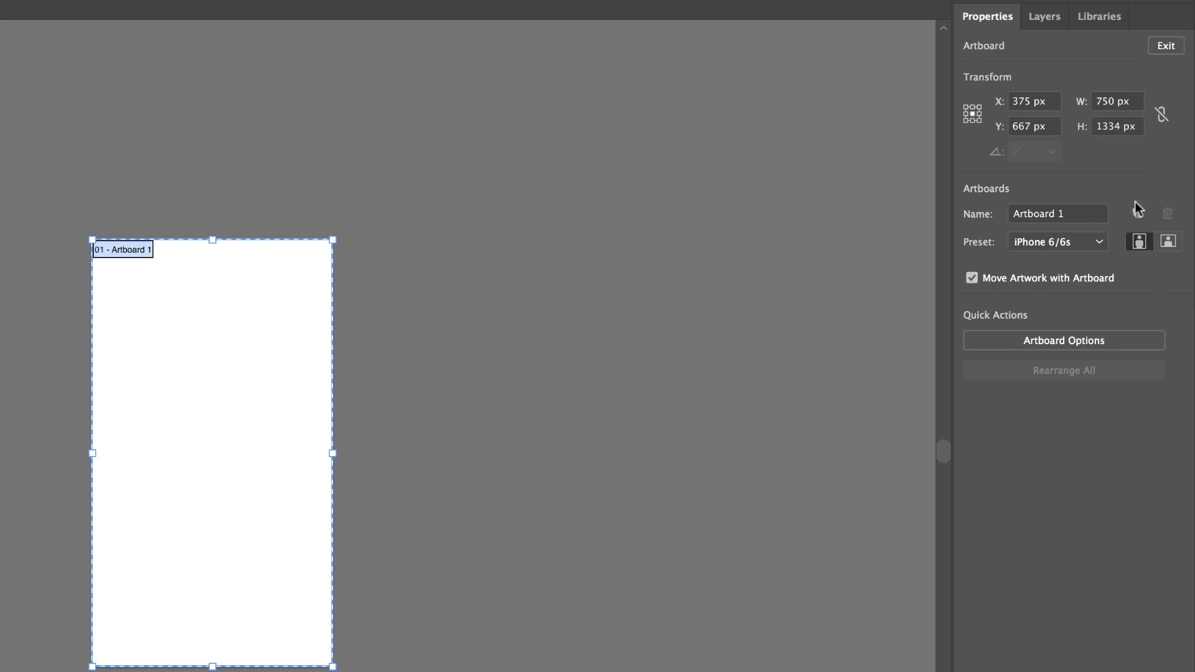
click(1137, 214)
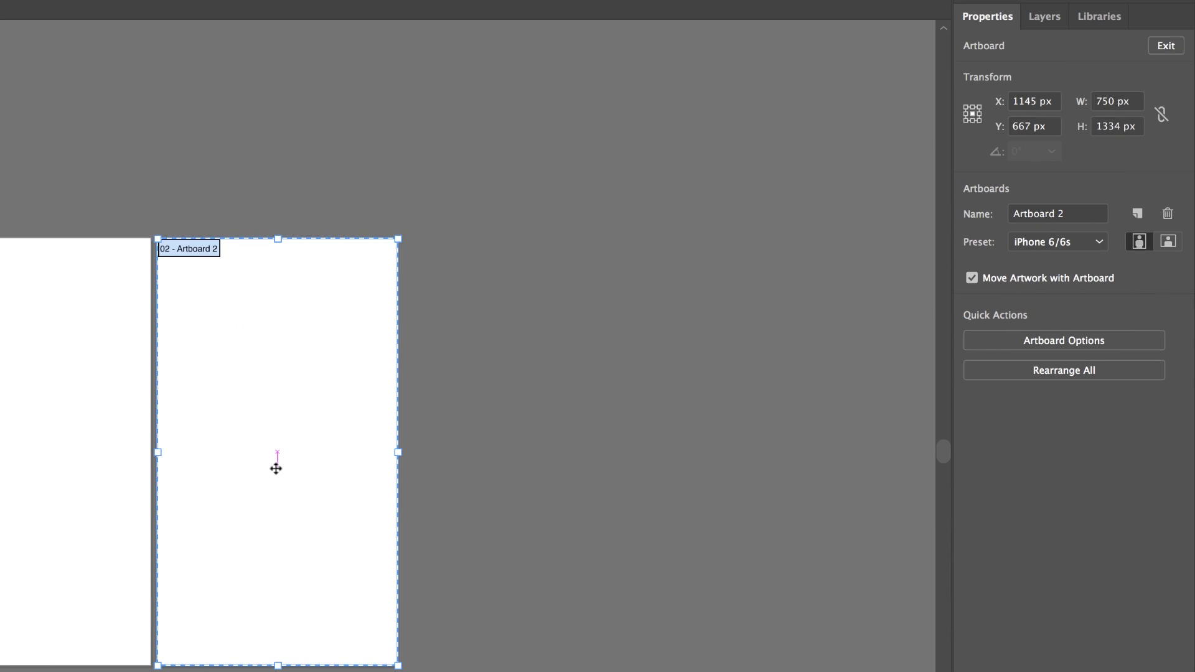
drag(274, 467, 334, 467)
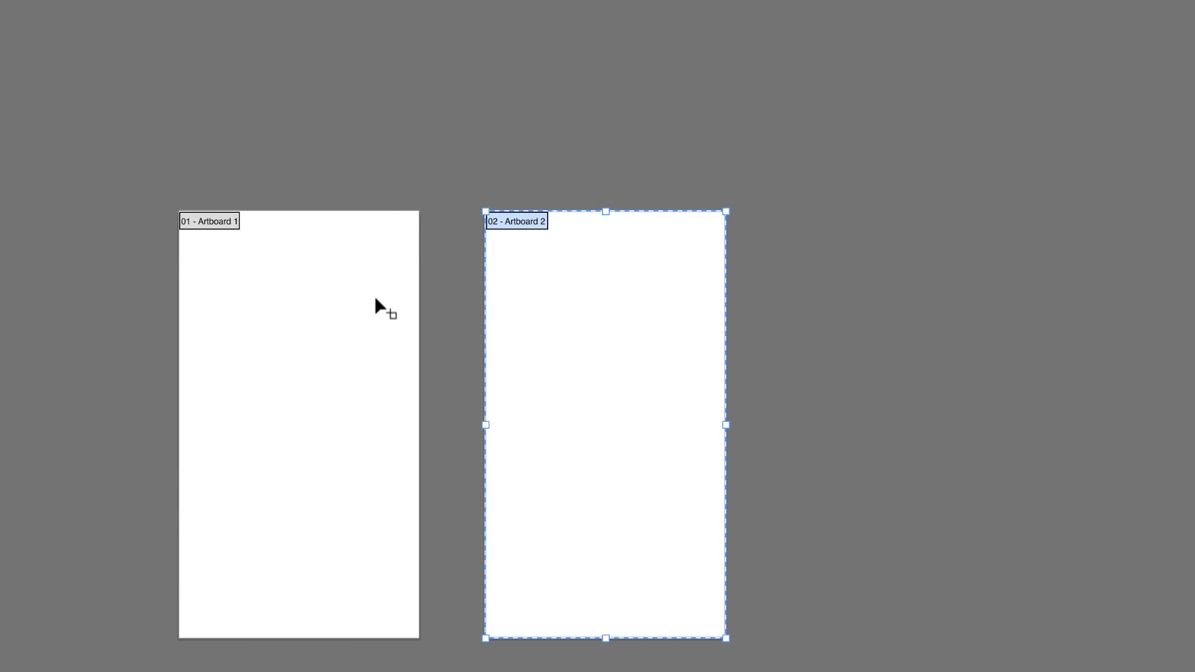
Step: Duplicate Artboard 2 twice to the right, making a row of four artboards
shift+click(108, 326)
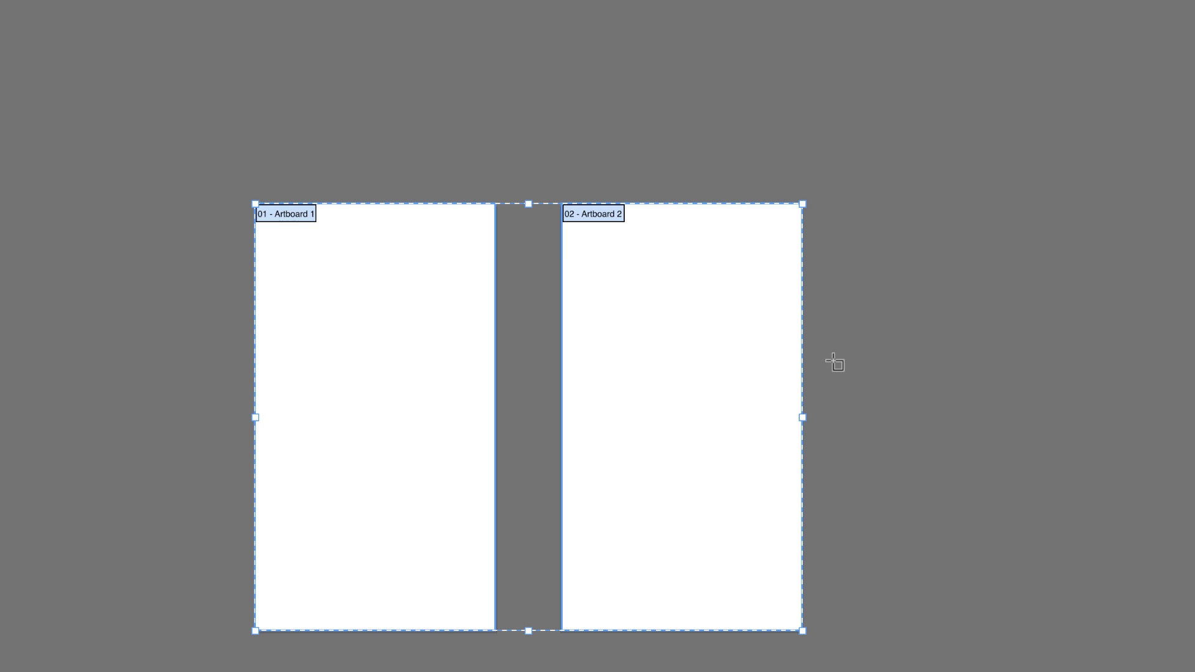
drag(635, 301, 1185, 340)
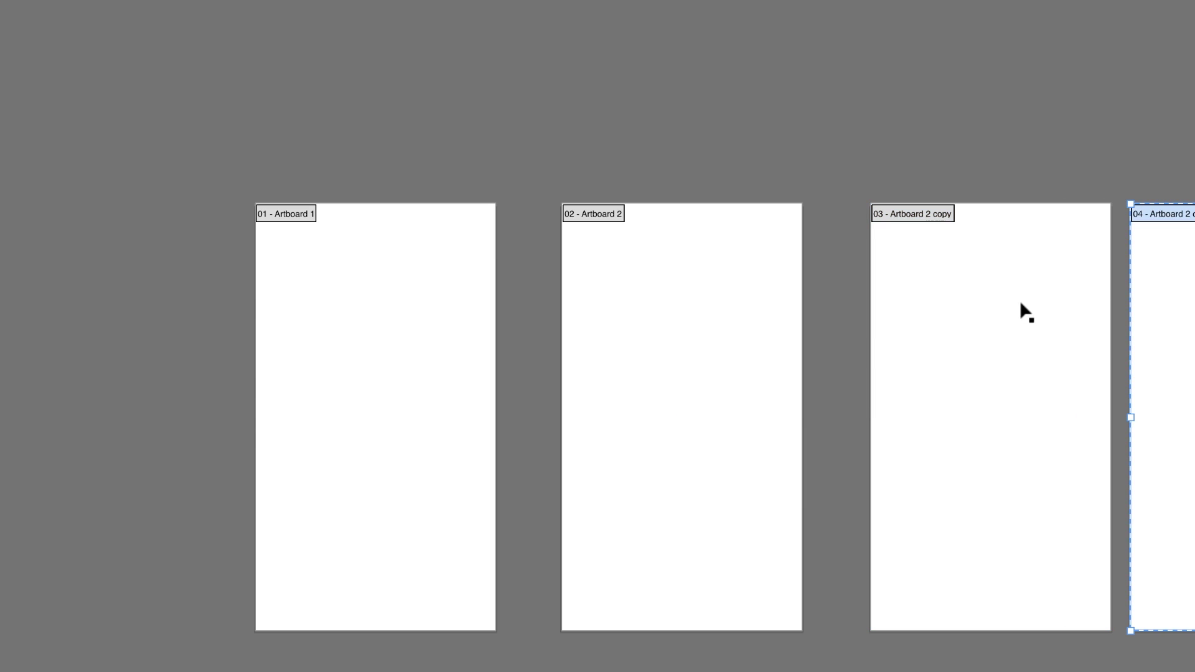
drag(1040, 297, 855, 285)
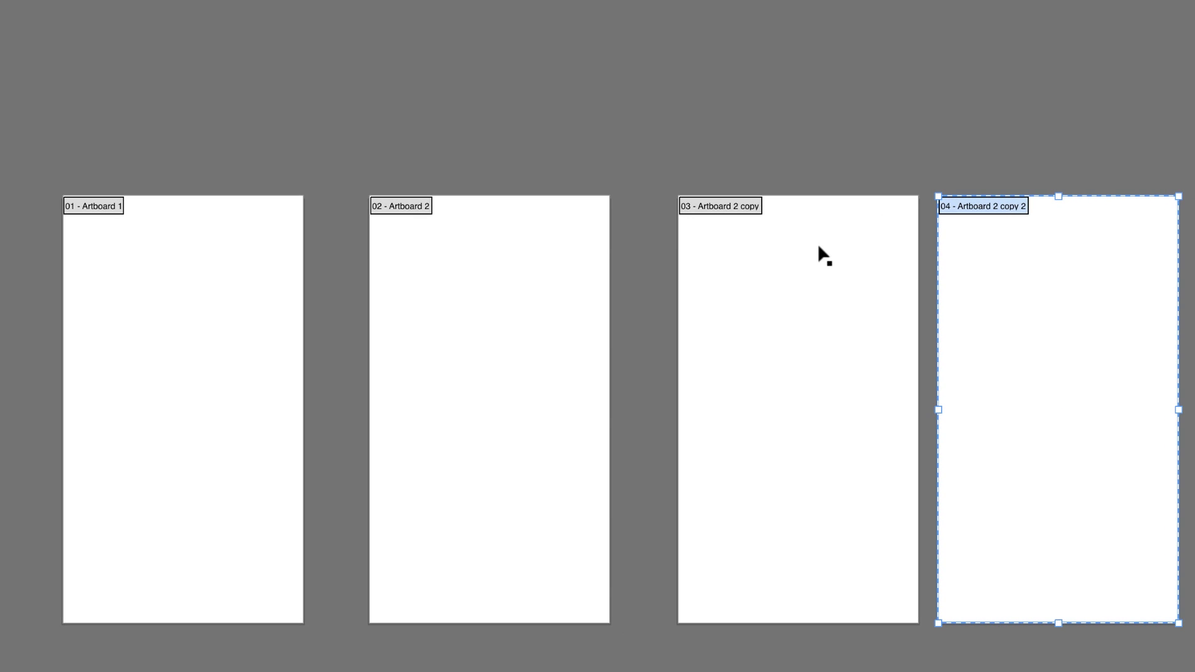
Step: Try selecting all four artboards one at a time and as a group, and clear the selection
shift+click(846, 298)
shift+click(600, 297)
shift+click(226, 349)
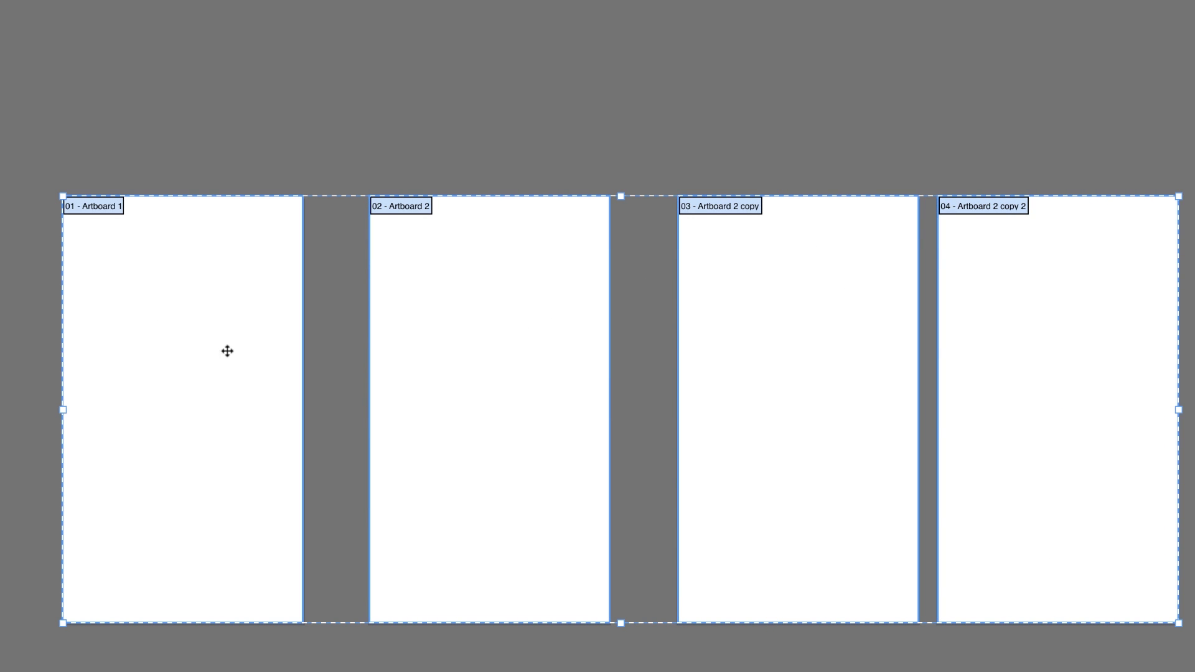
click(238, 271)
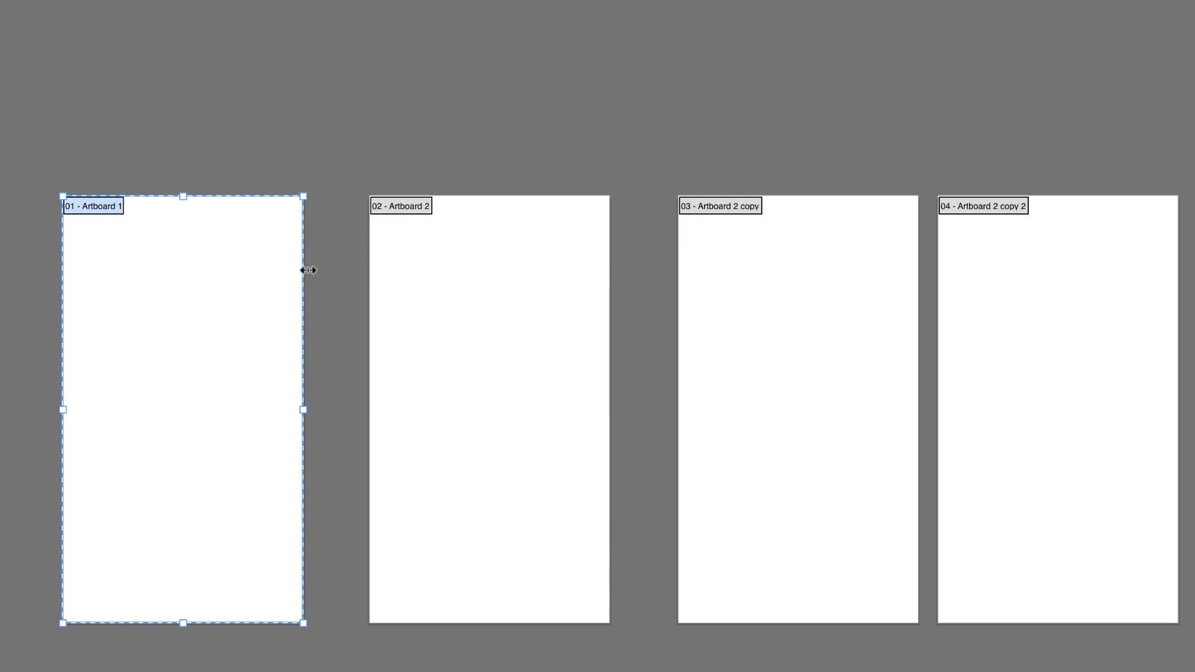
drag(3, 118, 1012, 671)
drag(499, 470, 903, 478)
shift+click(260, 402)
drag(645, 434, 526, 356)
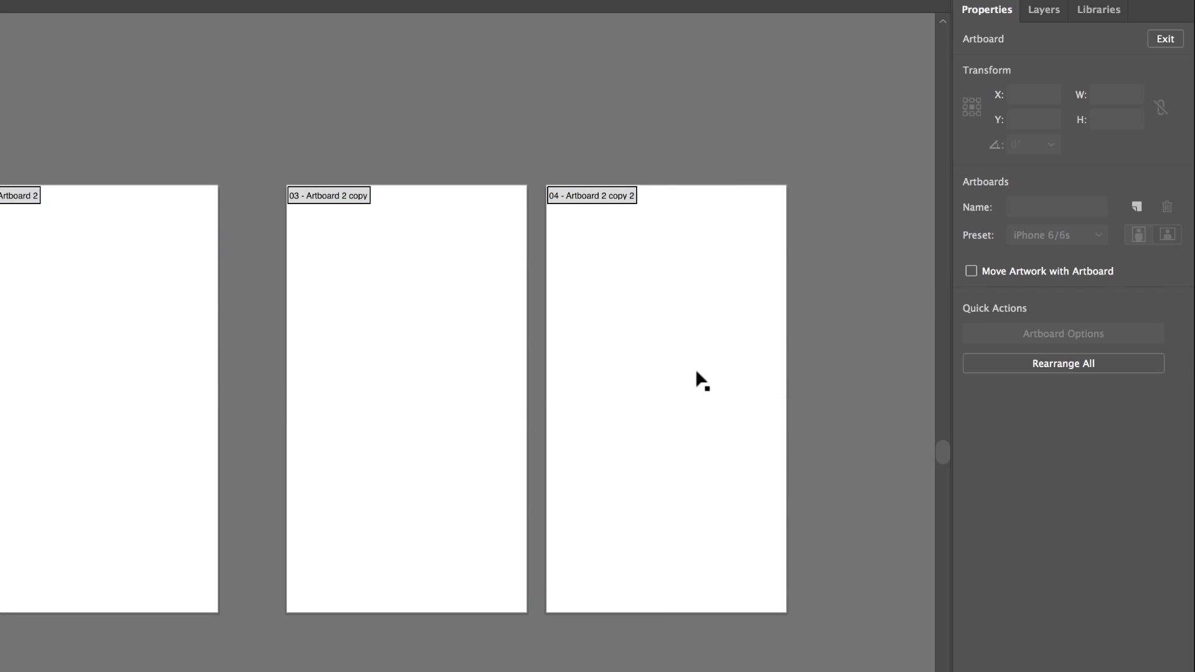
Step: Move Artboard 2 copy 2 slightly down out of line and select all four artboards
drag(696, 379, 696, 436)
shift+click(441, 355)
shift+click(47, 346)
key(super+a)
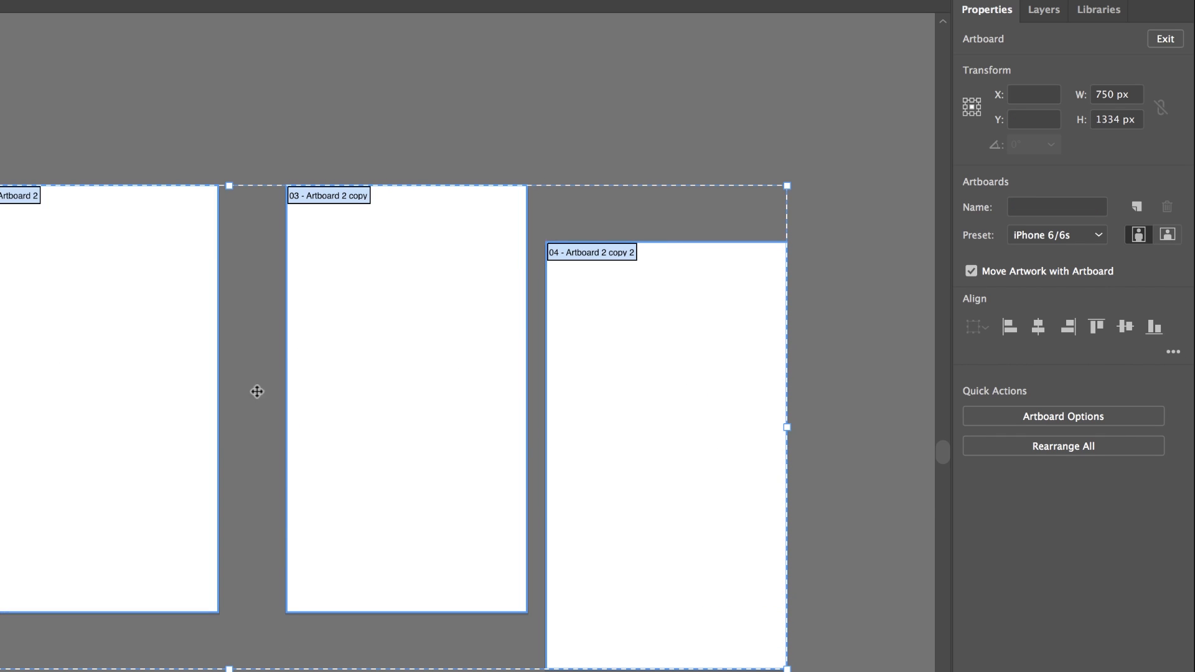
Step: Align the four artboards by their vertical centers and distribute them evenly by their horizontal centers
click(1126, 327)
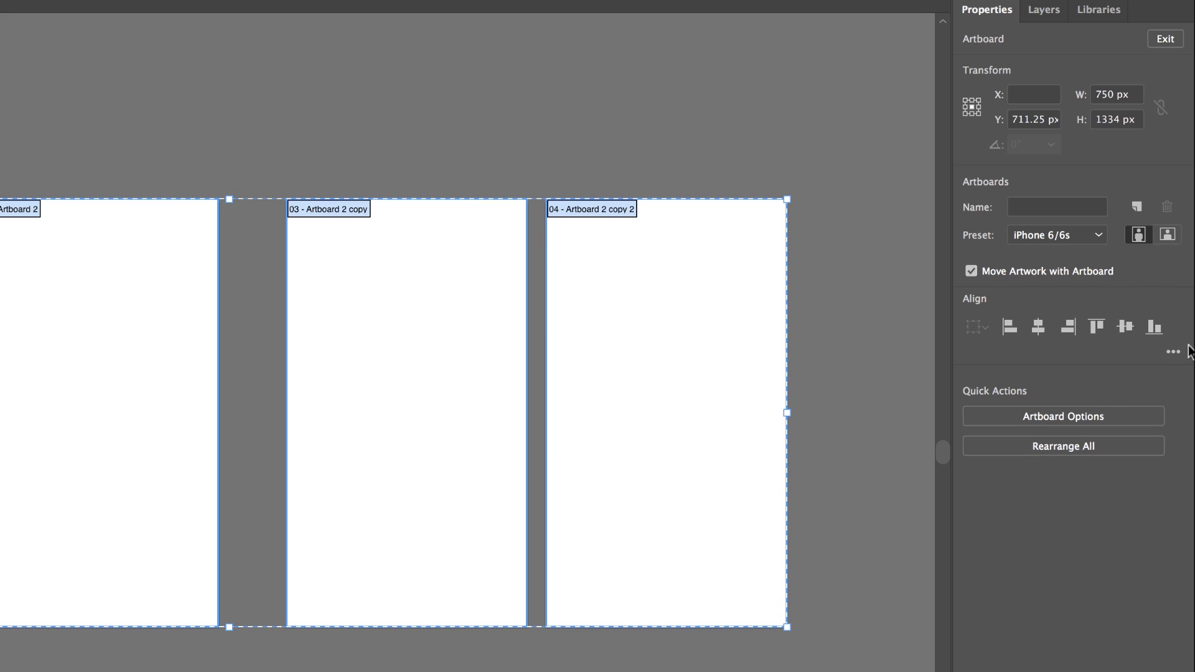
click(1173, 353)
click(1131, 462)
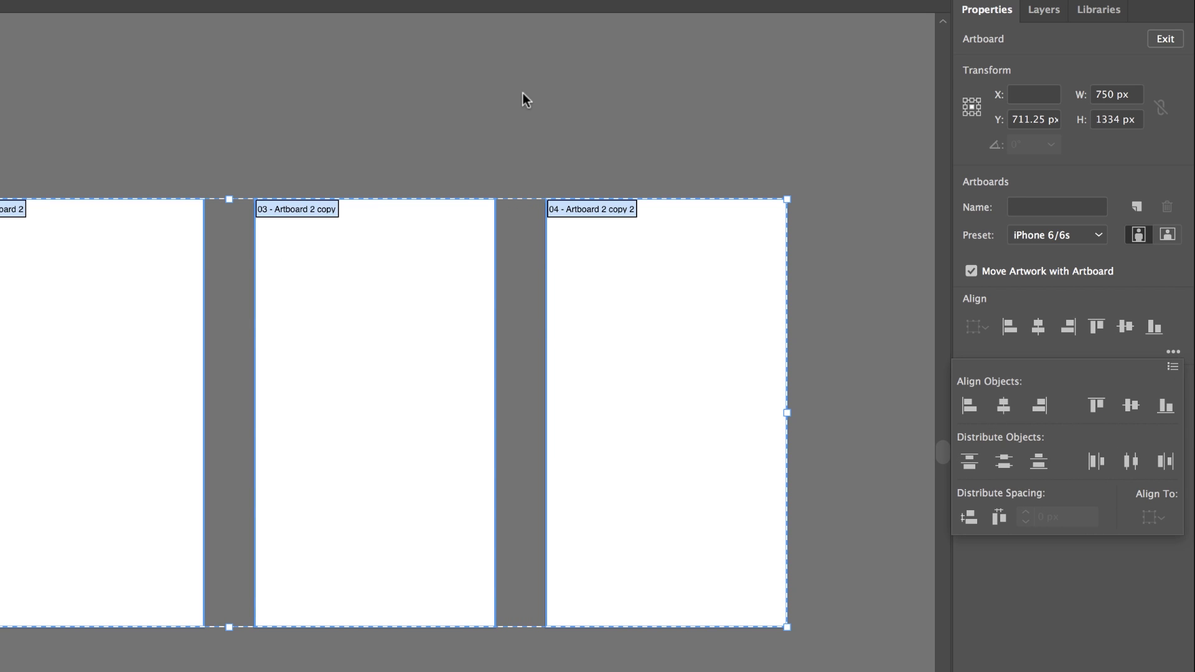
Step: Duplicate the row of four artboards straight down as a second row at Y 2299.25 px
key(super+minus)
scroll(489, 249, down, 3)
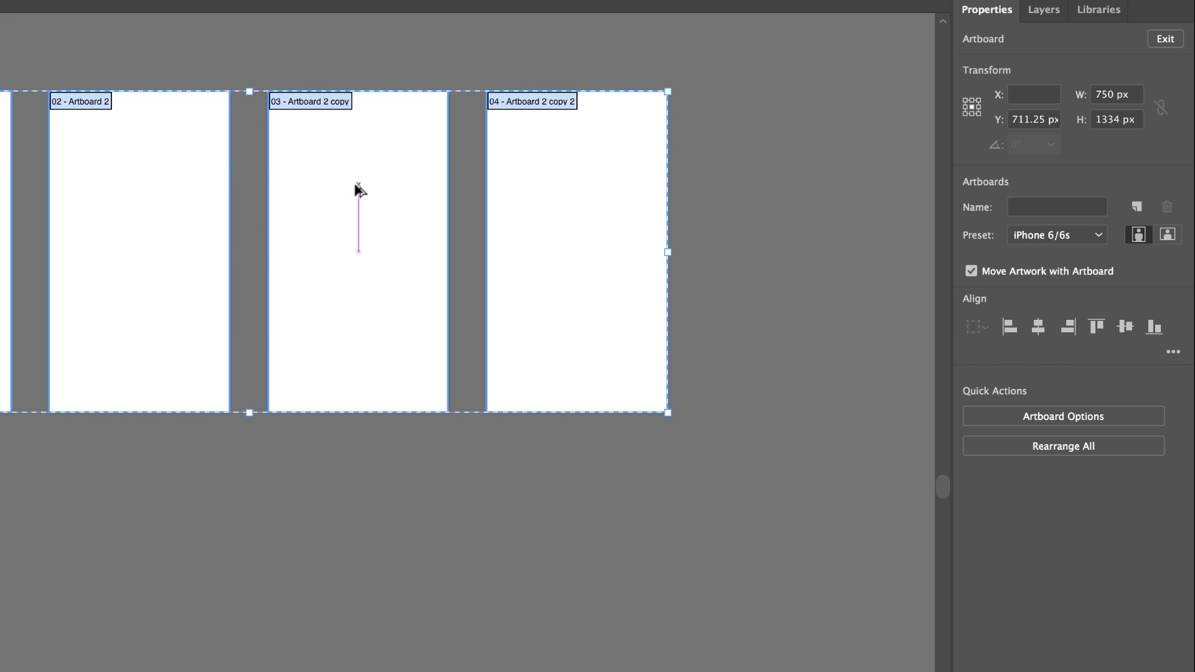
drag(357, 189, 364, 549)
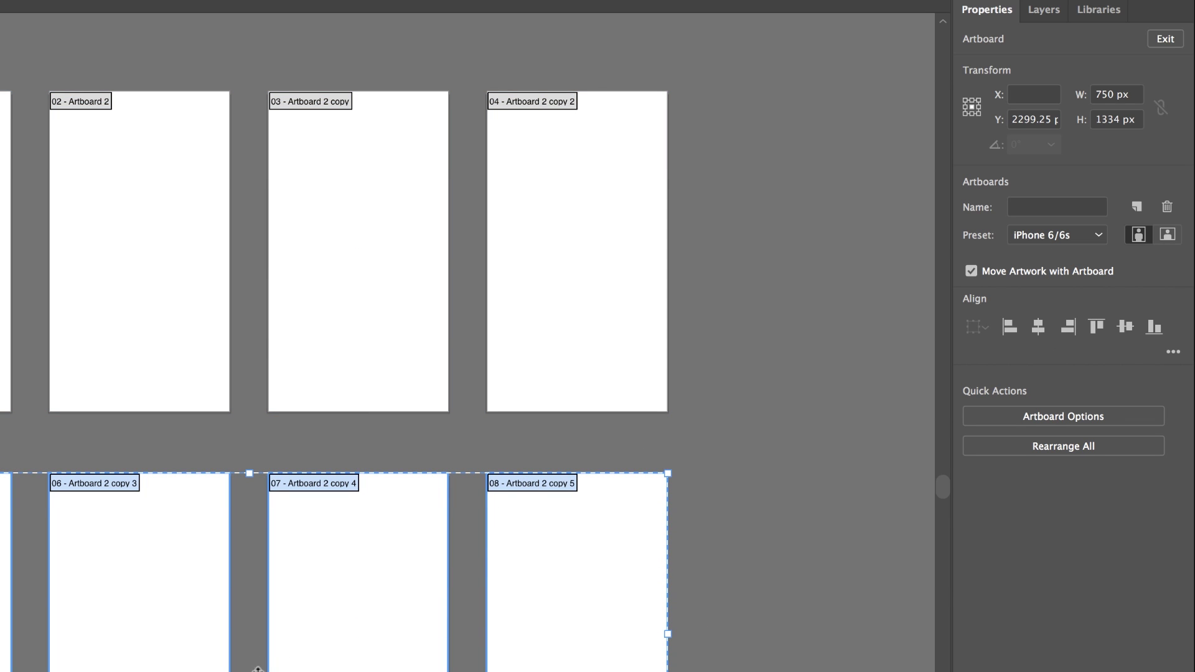
Step: Change the four artboards in the second row to the iPad Retina/Air preset
click(1086, 236)
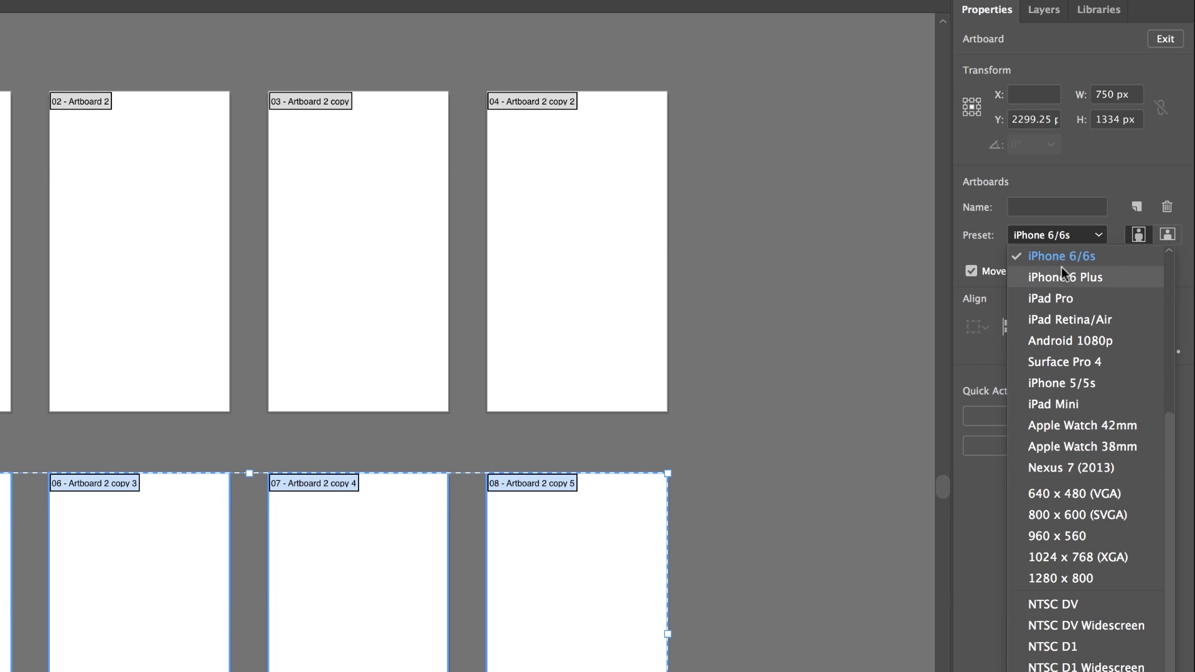
click(1057, 320)
drag(747, 490, 715, 619)
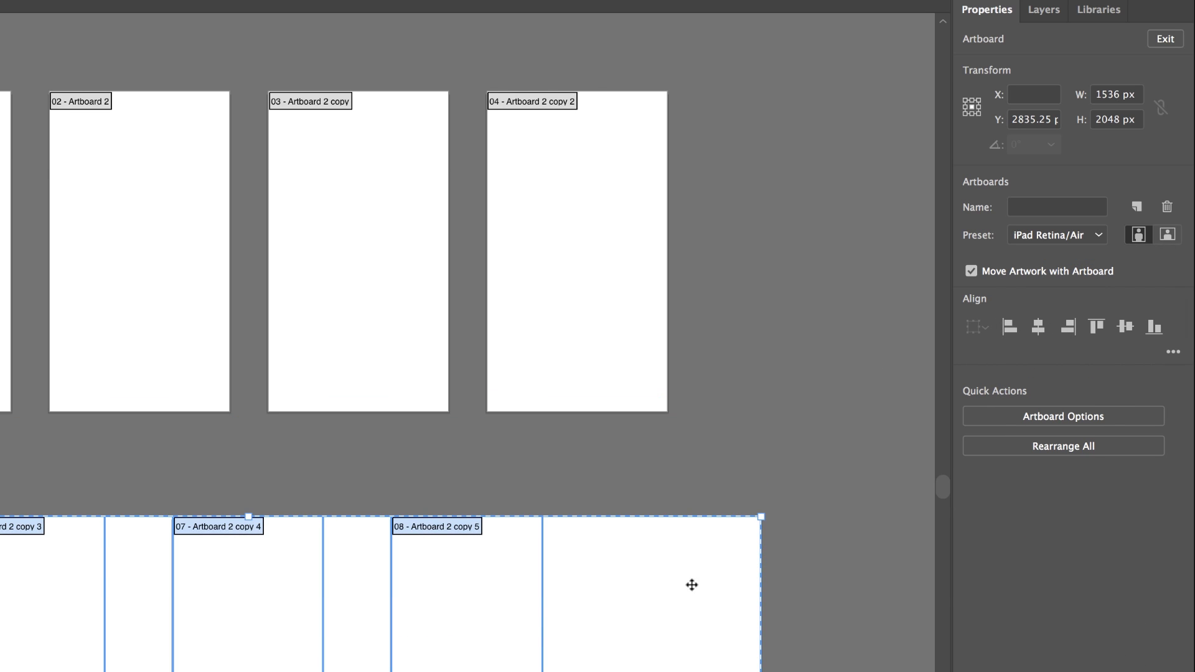
scroll(334, 589, down, 1)
scroll(334, 590, down, 5)
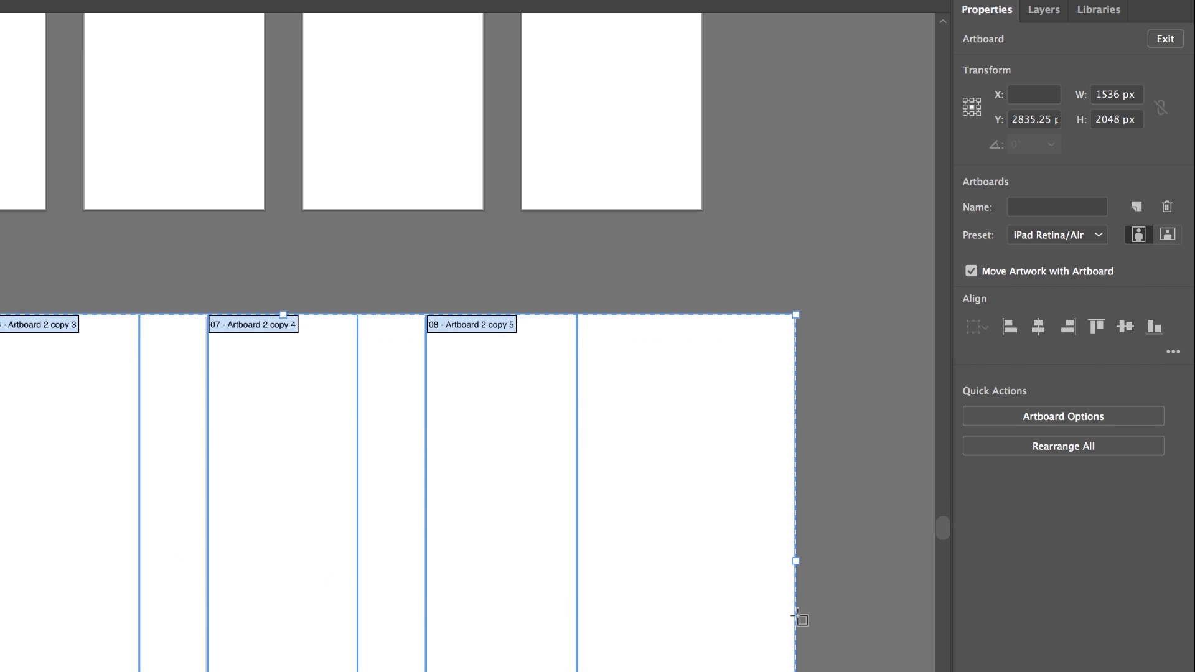
Step: Move Artboard 2 copy 5 right of the overlapping lower artboards and Artboard 1 copy out to their left
click(857, 566)
click(691, 532)
drag(855, 421, 997, 375)
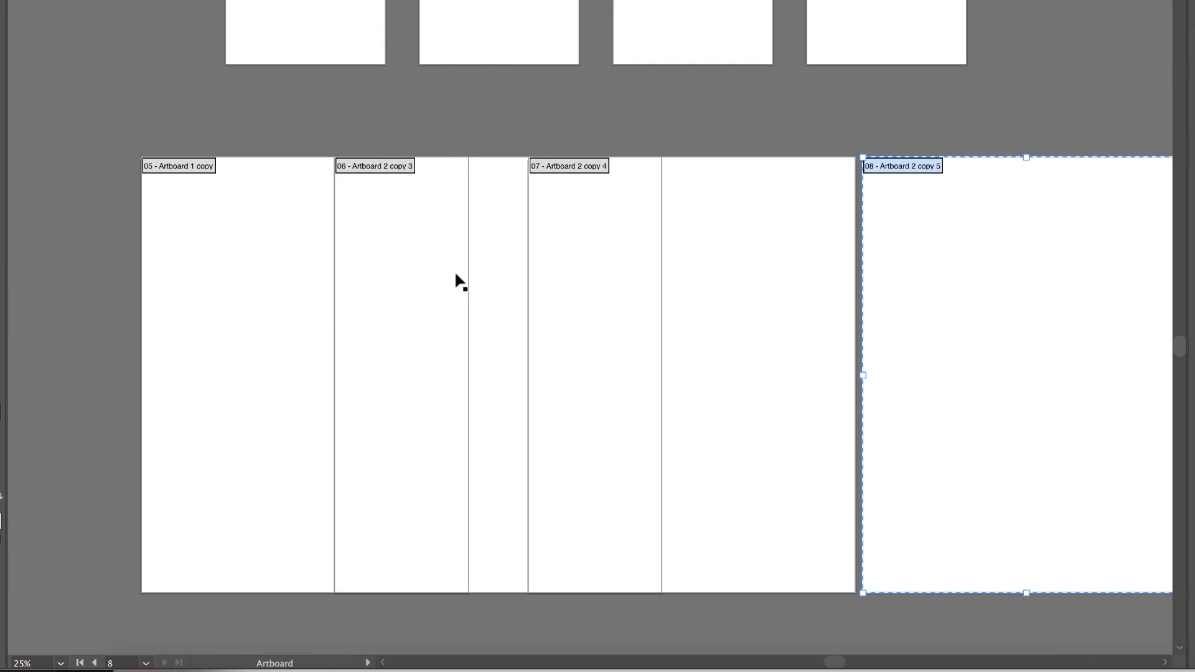
drag(109, 353, 0, 363)
drag(42, 298, 25, 298)
drag(195, 286, 122, 285)
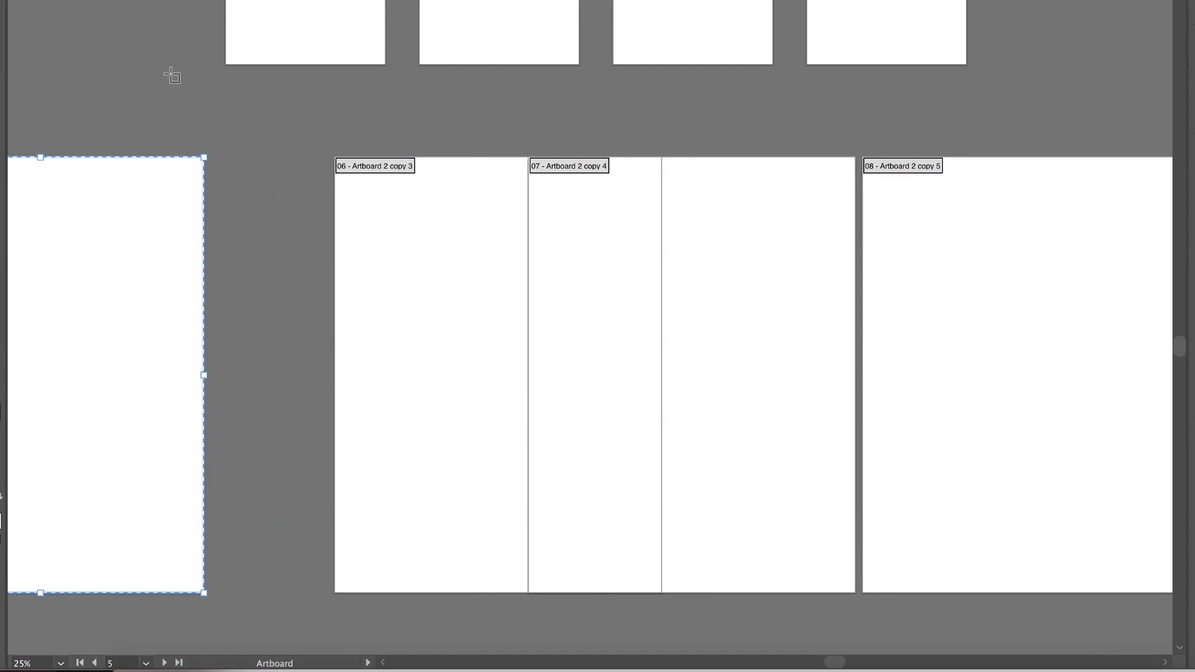
Step: Select the four lower artboards and distribute them evenly along the horizontal
click(99, 117)
drag(74, 88, 968, 443)
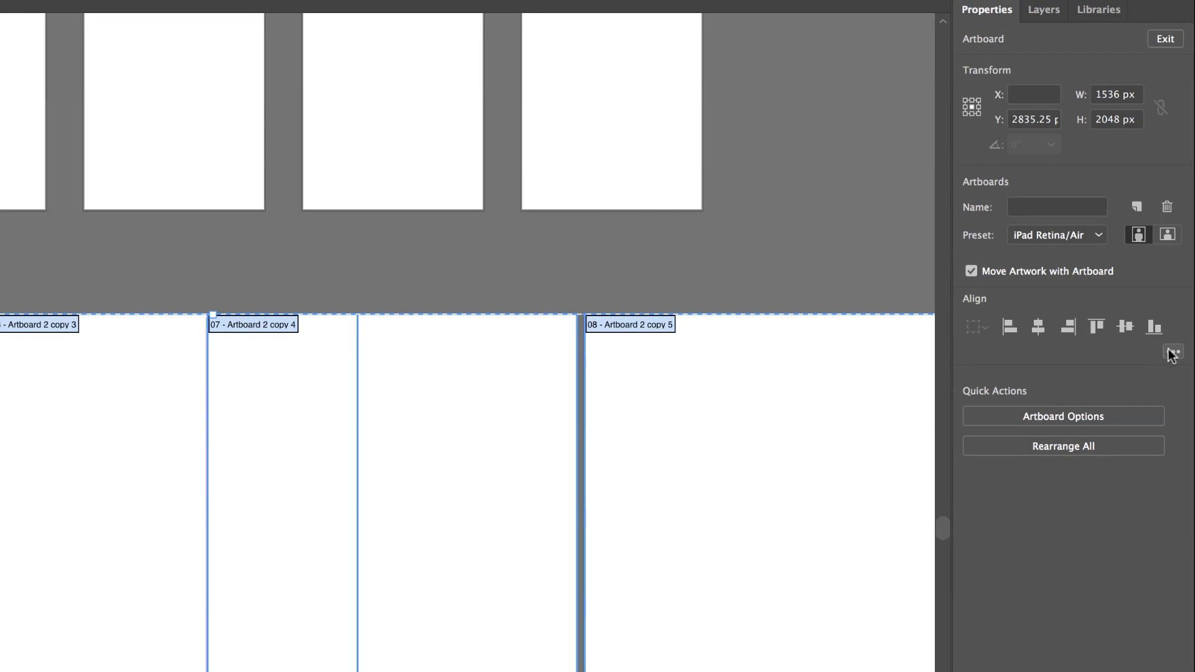
click(1170, 351)
click(1131, 458)
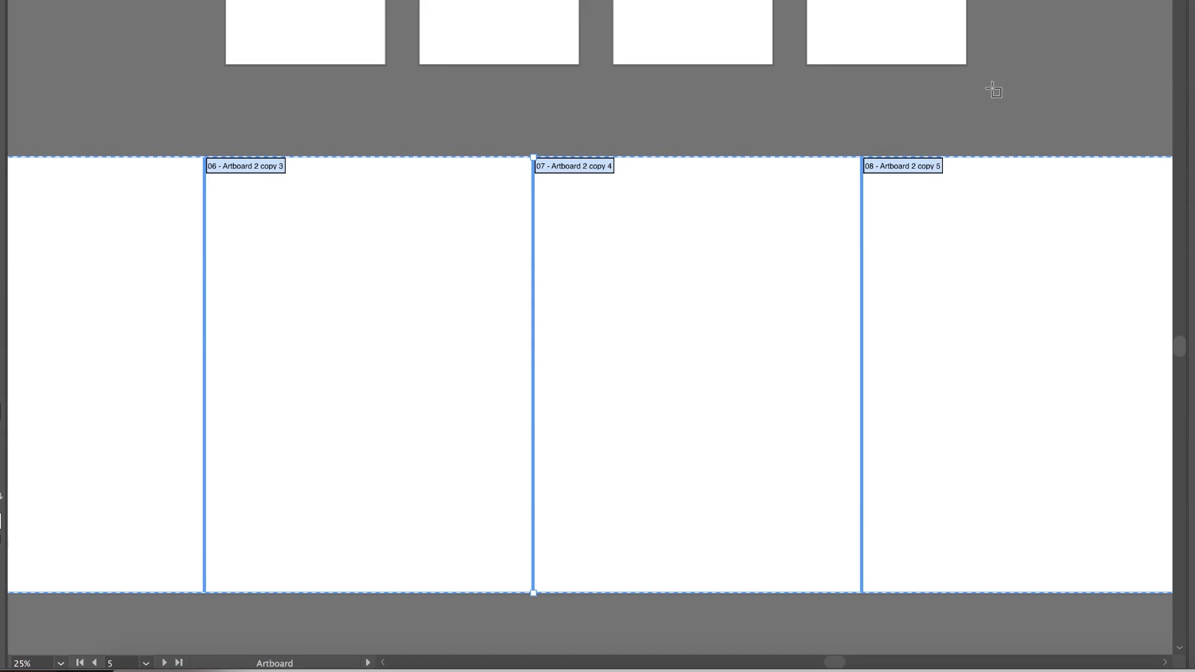
Step: Select all eight artboards and rearrange them in a single horizontal row with 100 px spacing
drag(1077, 27, 670, 381)
scroll(608, 590, down, 5)
scroll(608, 590, left, 5)
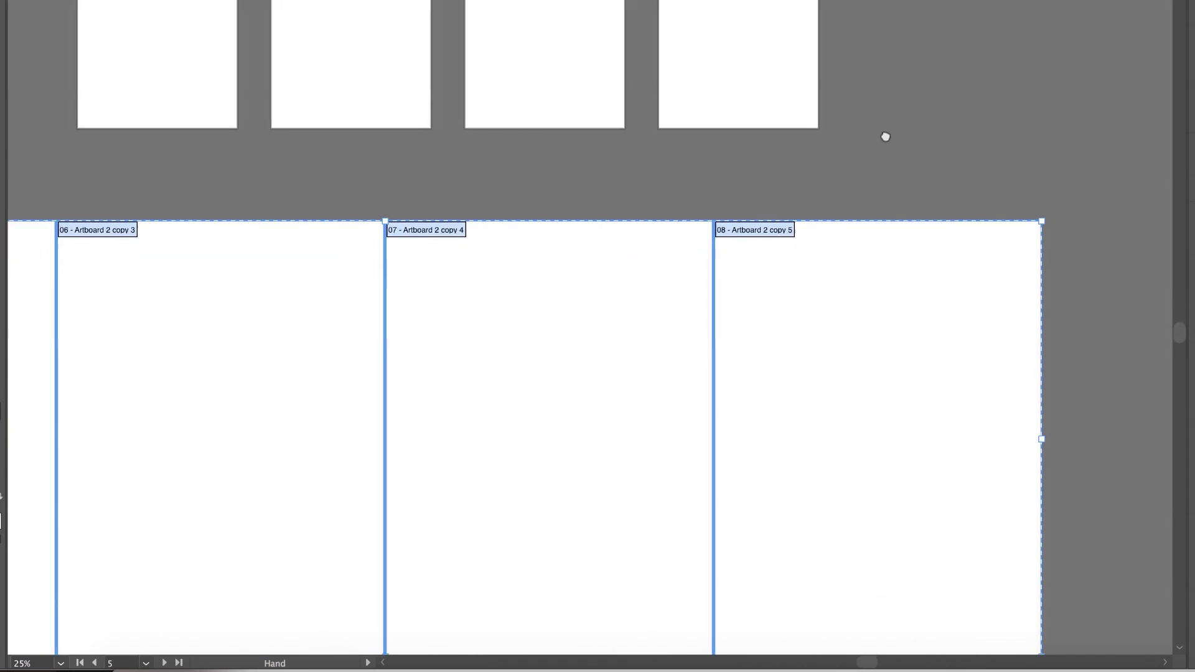
scroll(938, 198, up, 2)
scroll(938, 198, left, 1)
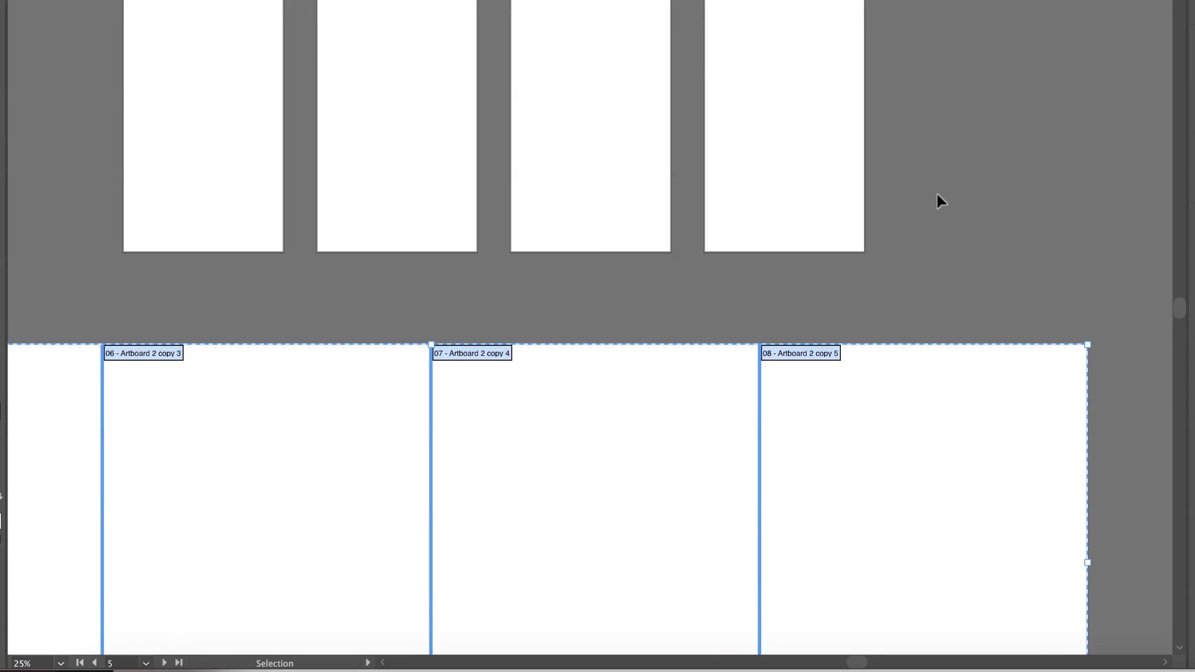
key(ctrl+minus)
key(ctrl+a)
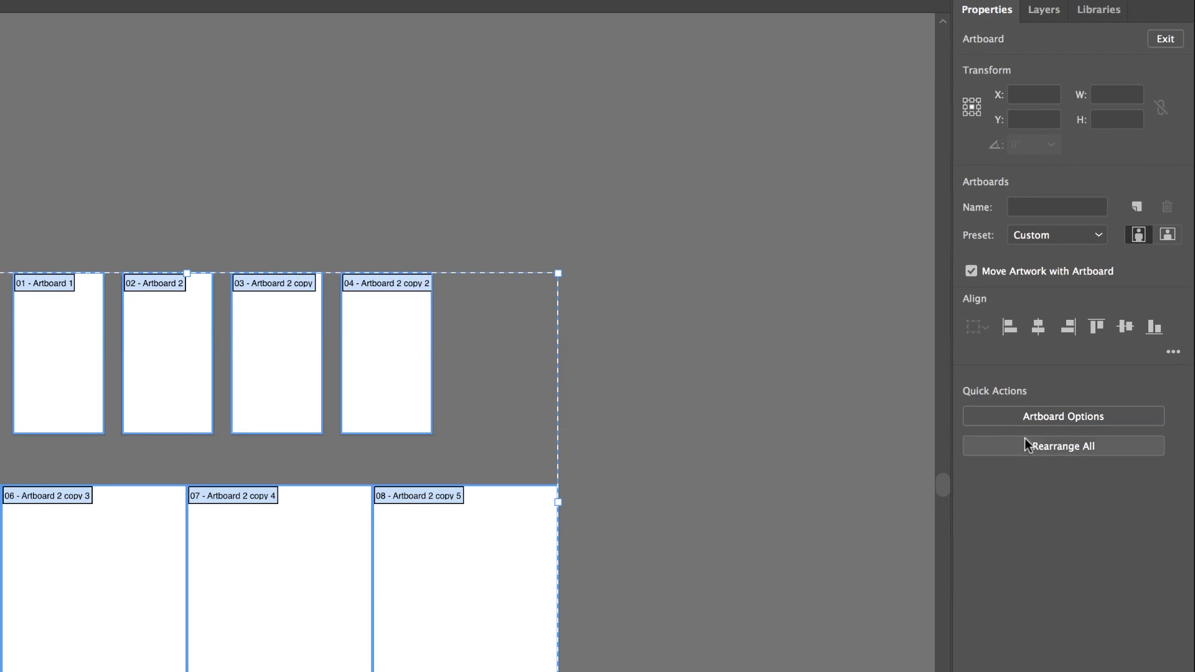
click(1046, 446)
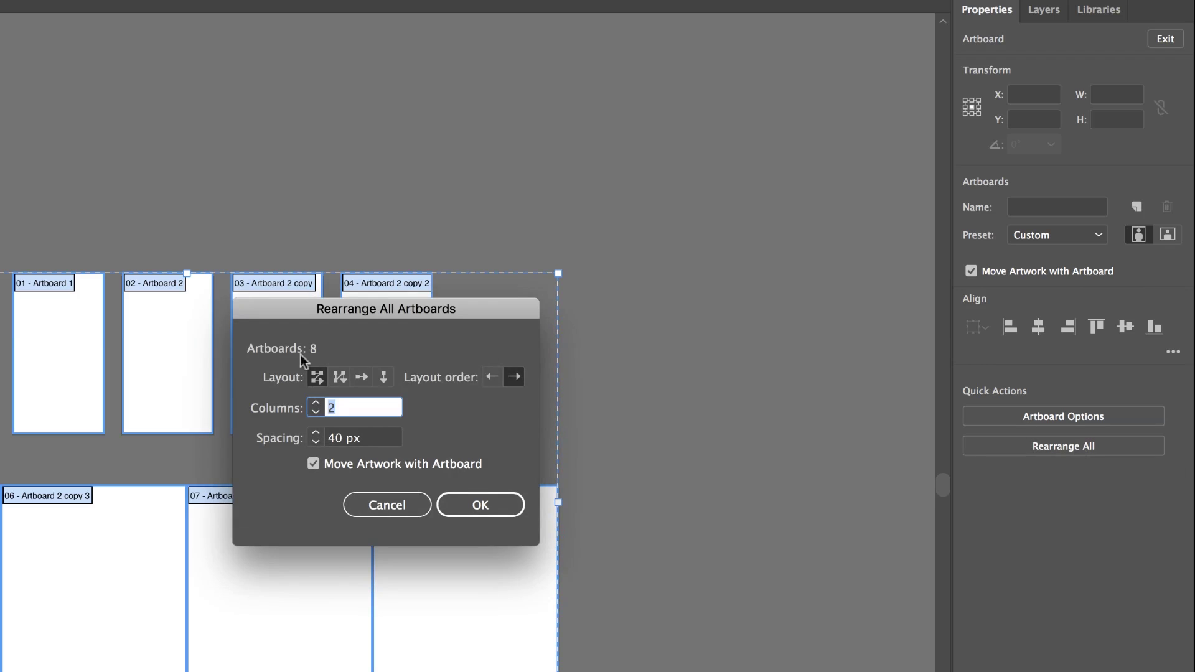
click(362, 377)
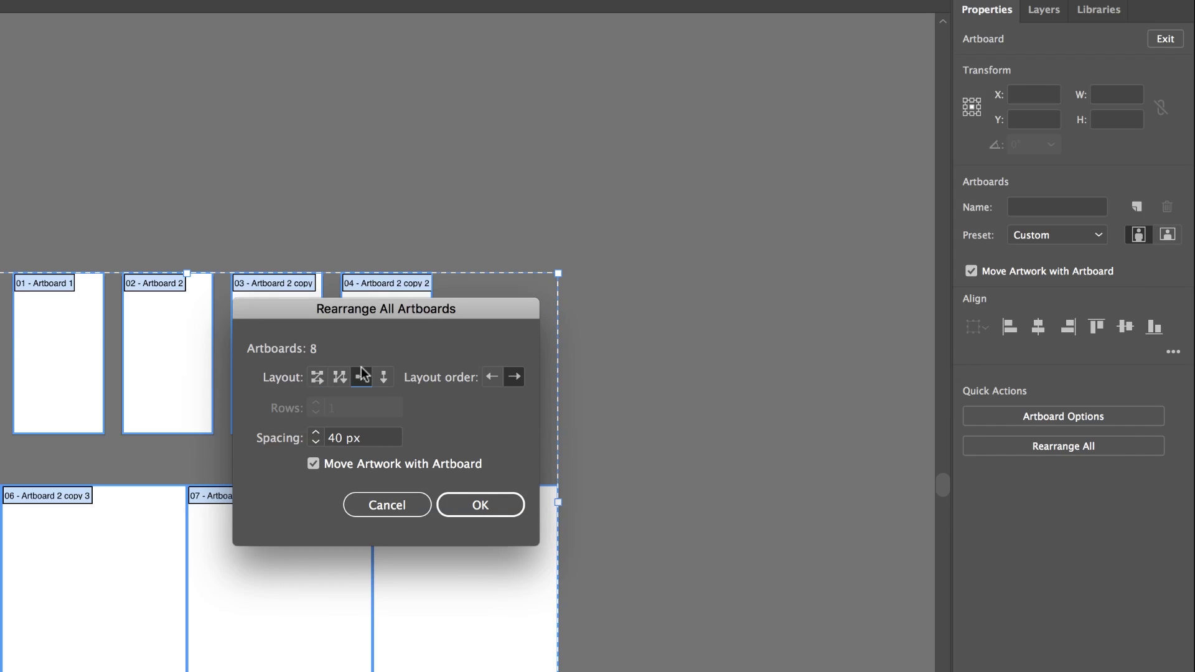
click(249, 440)
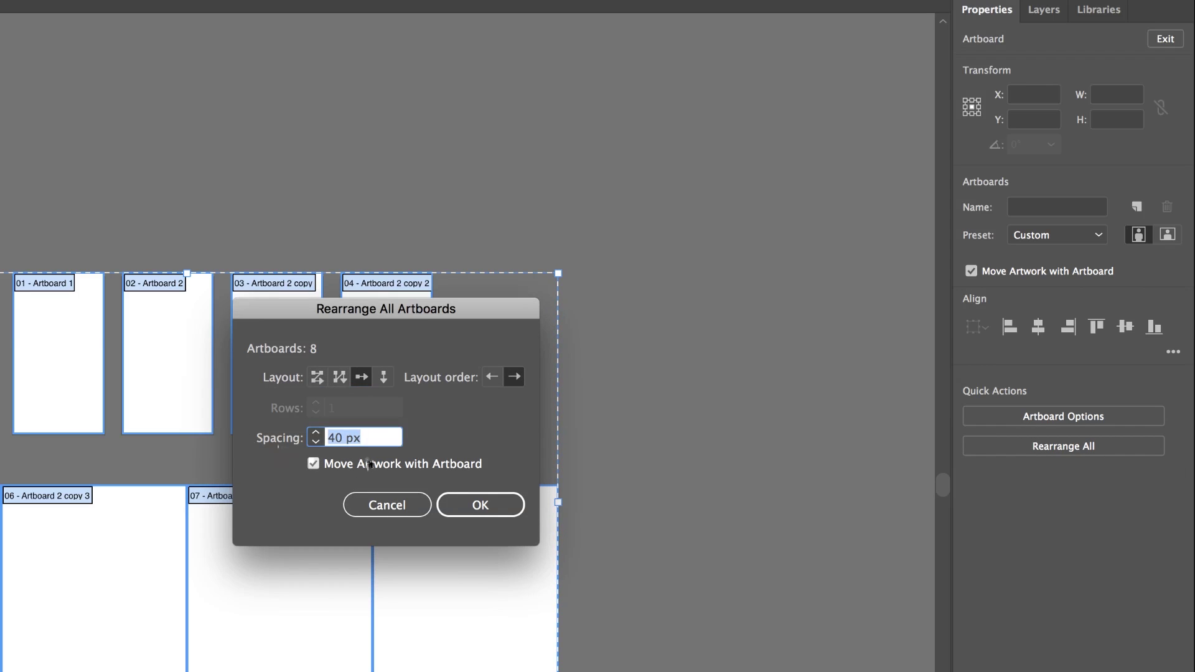
text(1000)
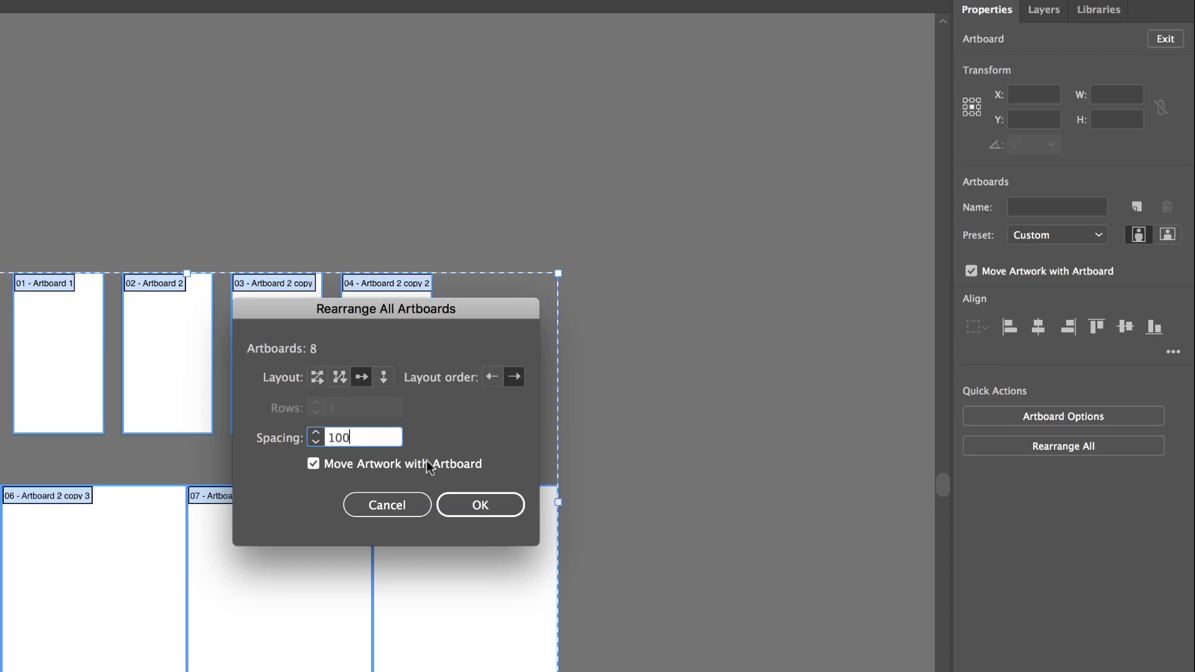
click(467, 504)
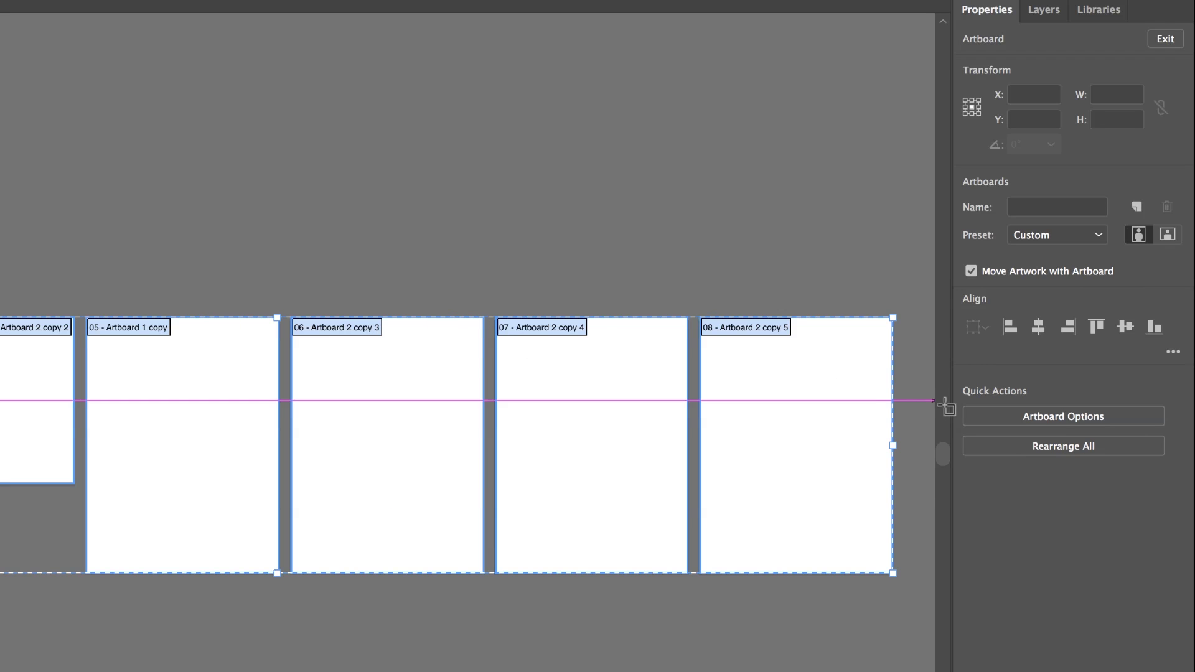
Step: Rearrange all artboards in a grid by row with 2 columns and 100 px spacing
click(1063, 446)
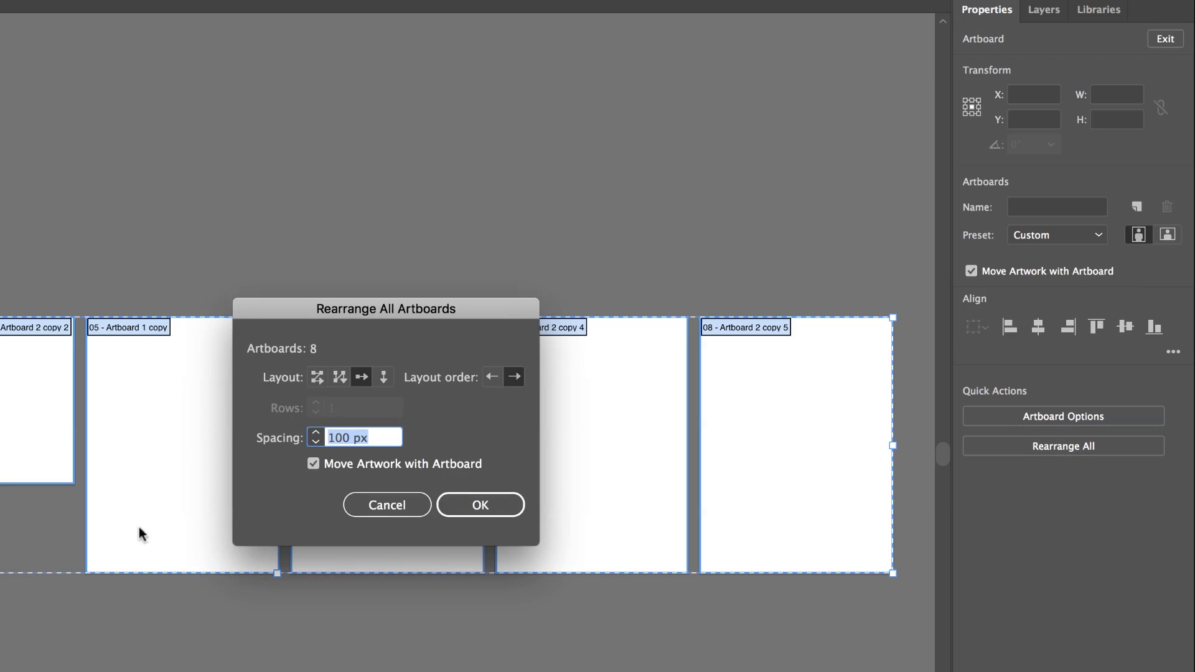
click(317, 377)
click(316, 412)
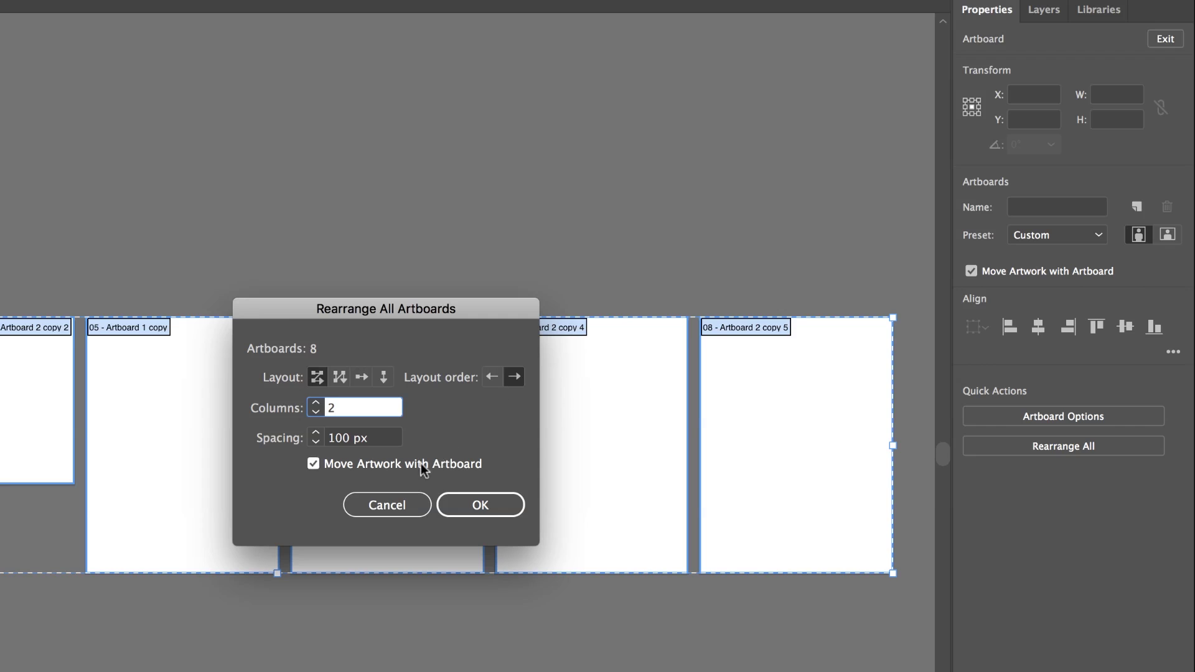
click(464, 505)
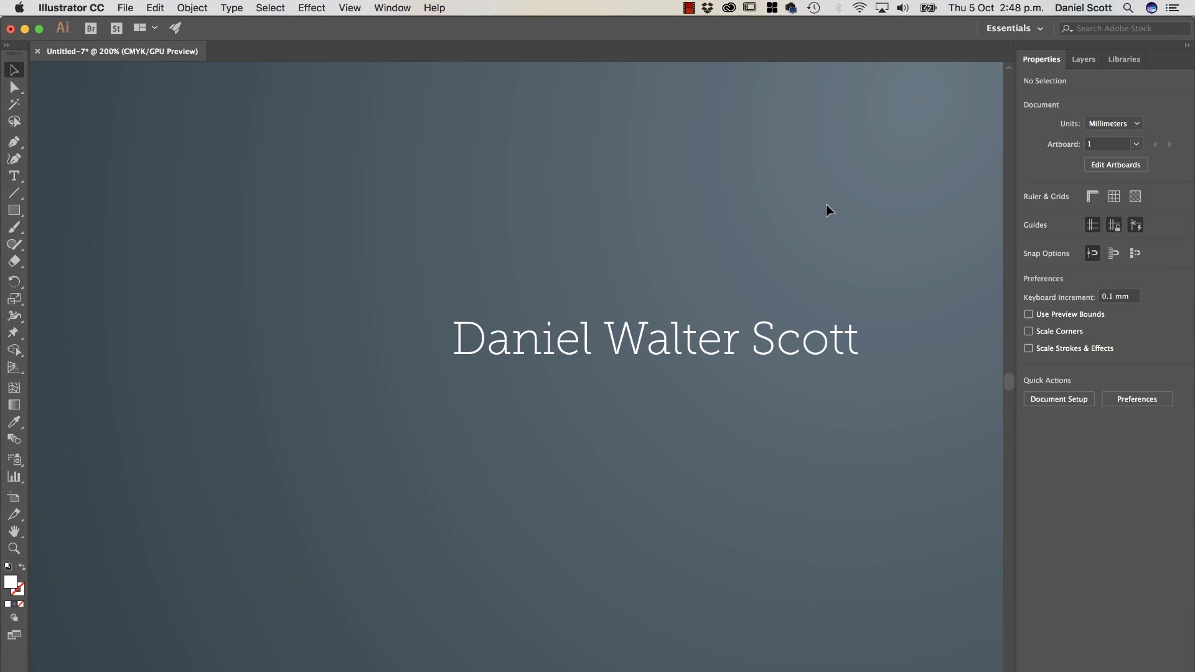
Step: Select the name text in the Untitled-7 document and preview the Museo Slab font styles, keeping style 100
click(659, 360)
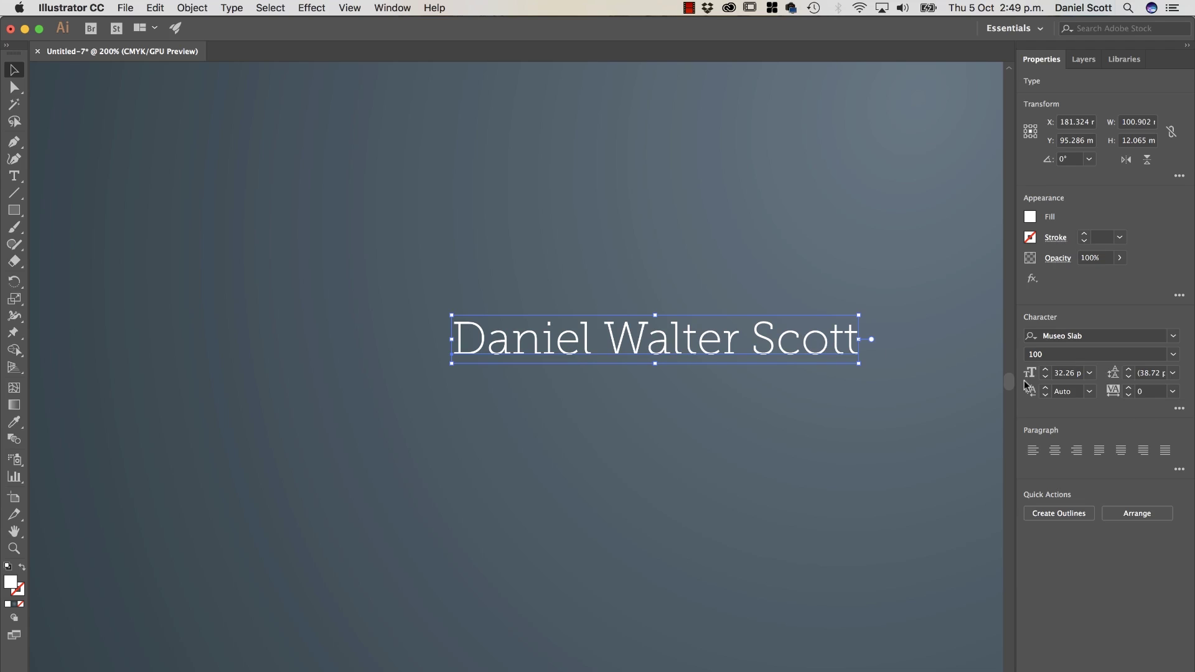
click(1173, 354)
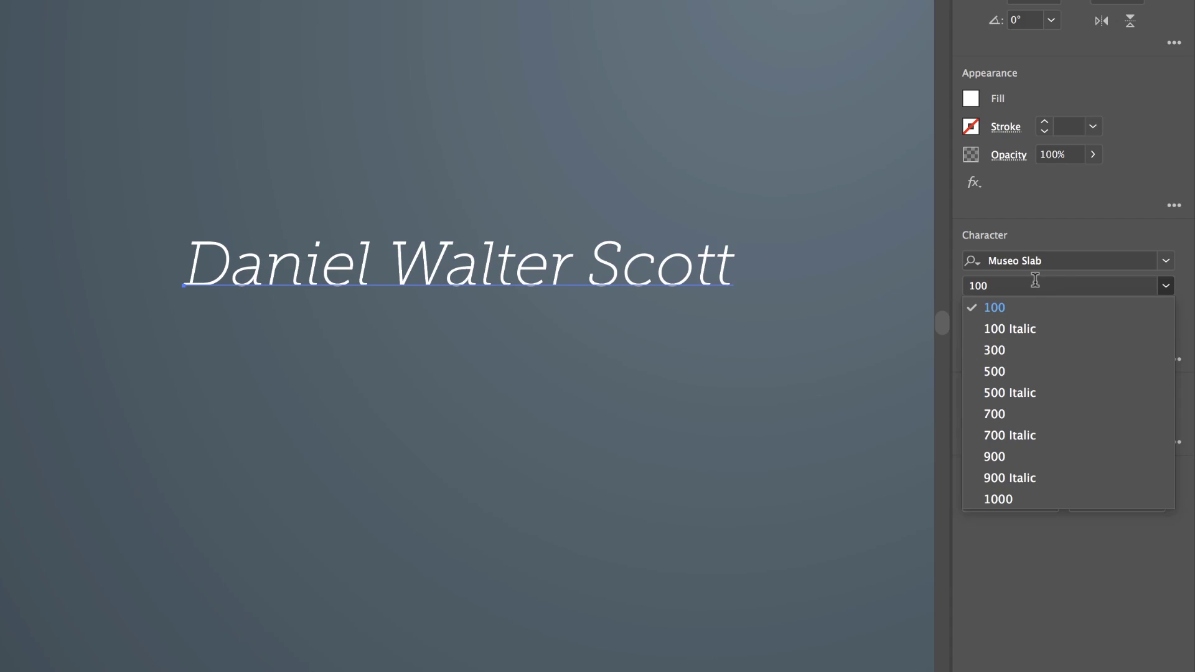
click(1010, 308)
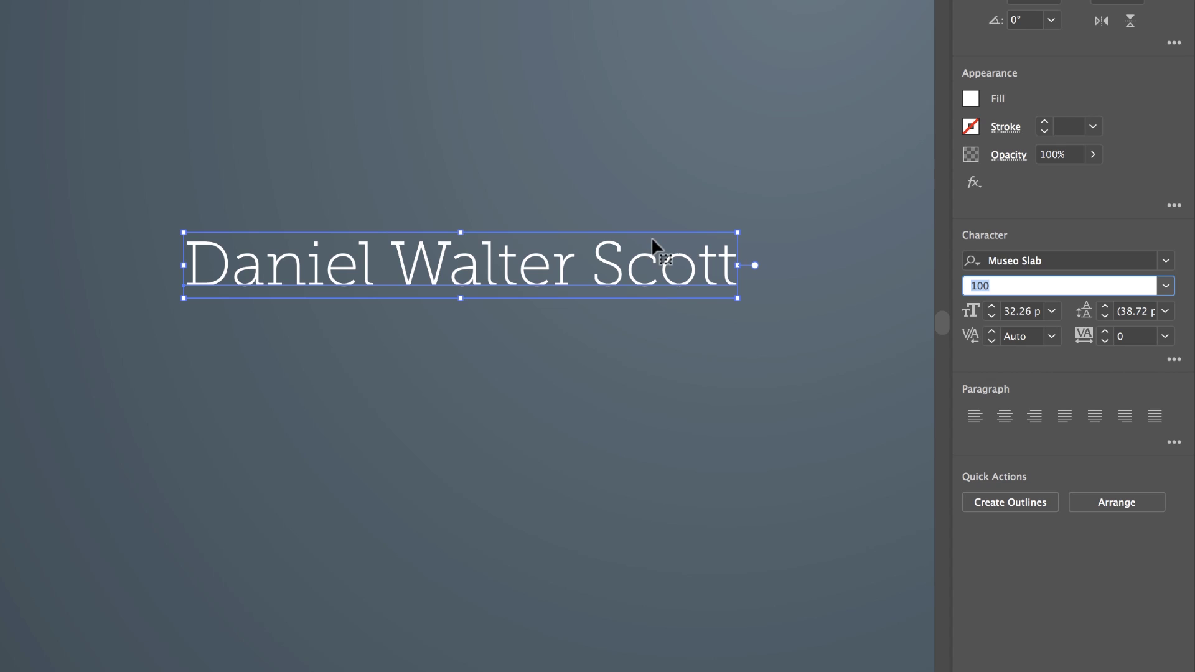
click(1165, 286)
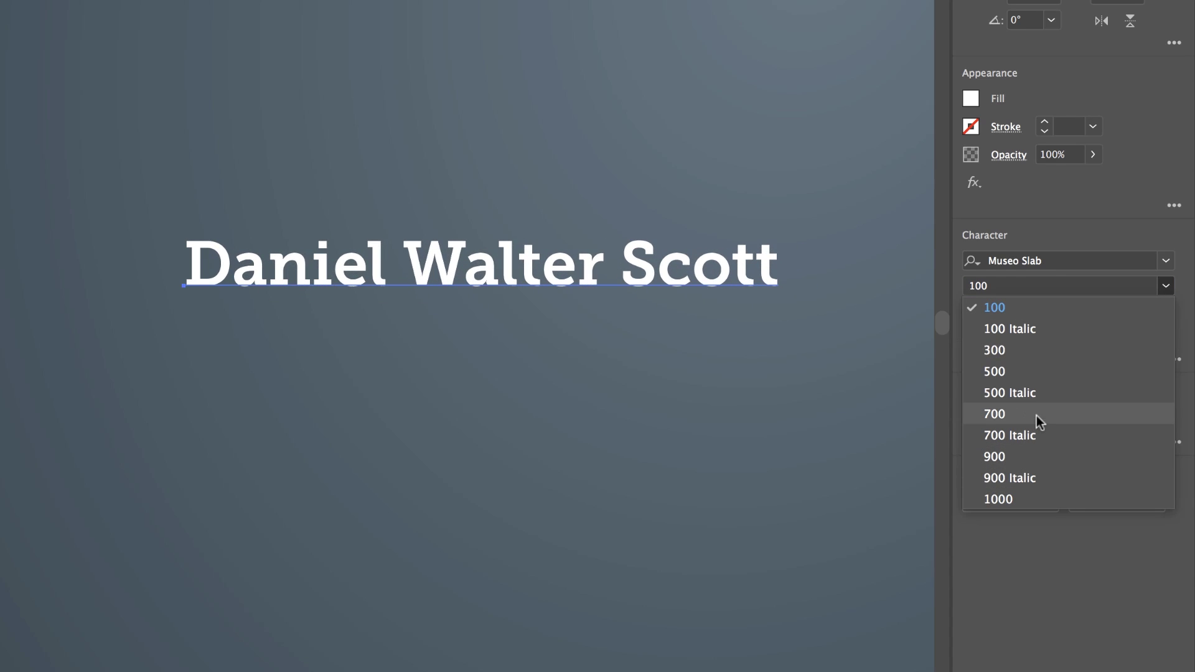
key(Escape)
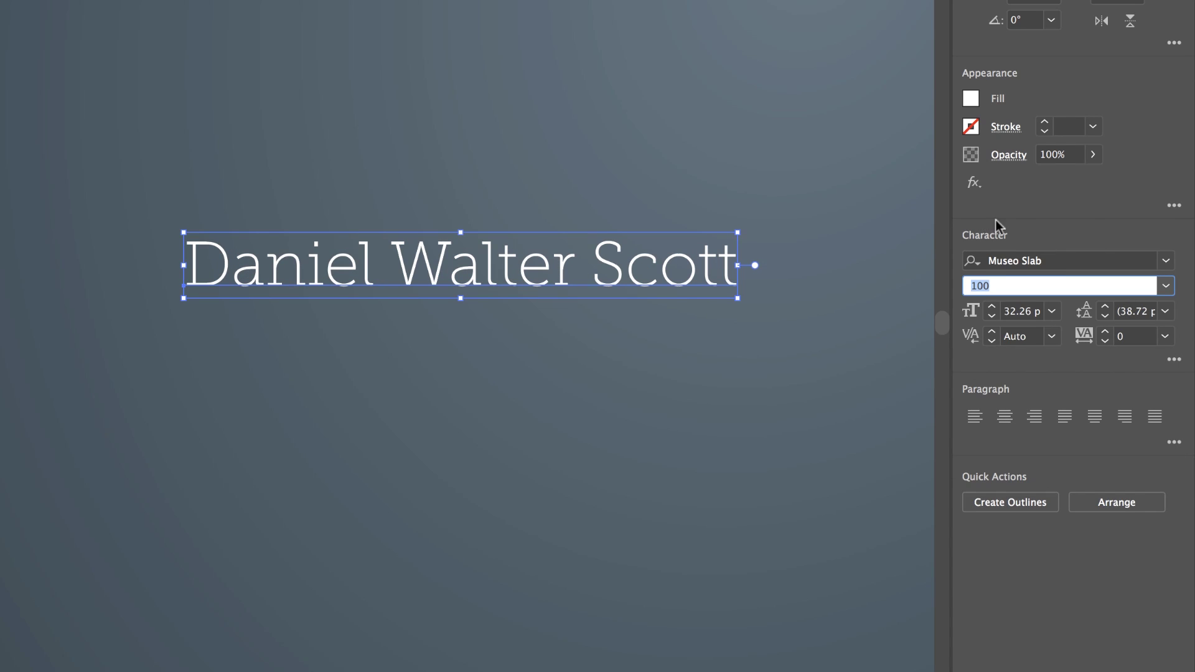
Step: Change the name text's font to Acumin Variable Concept and show its additional character options
click(1167, 264)
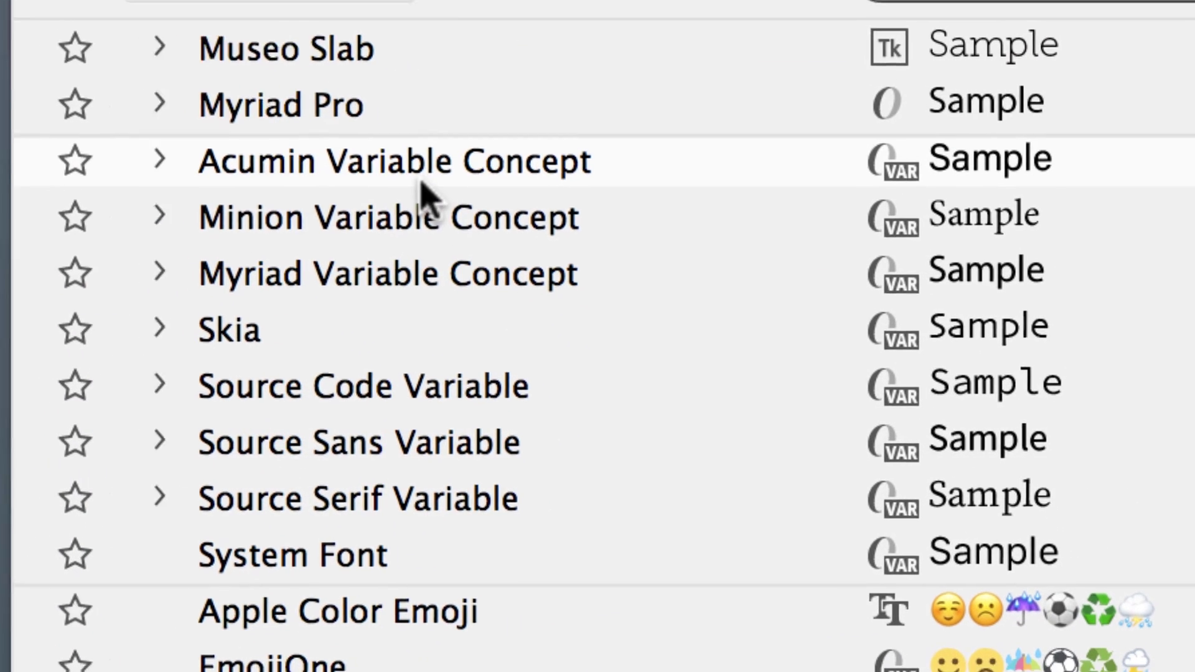
click(389, 163)
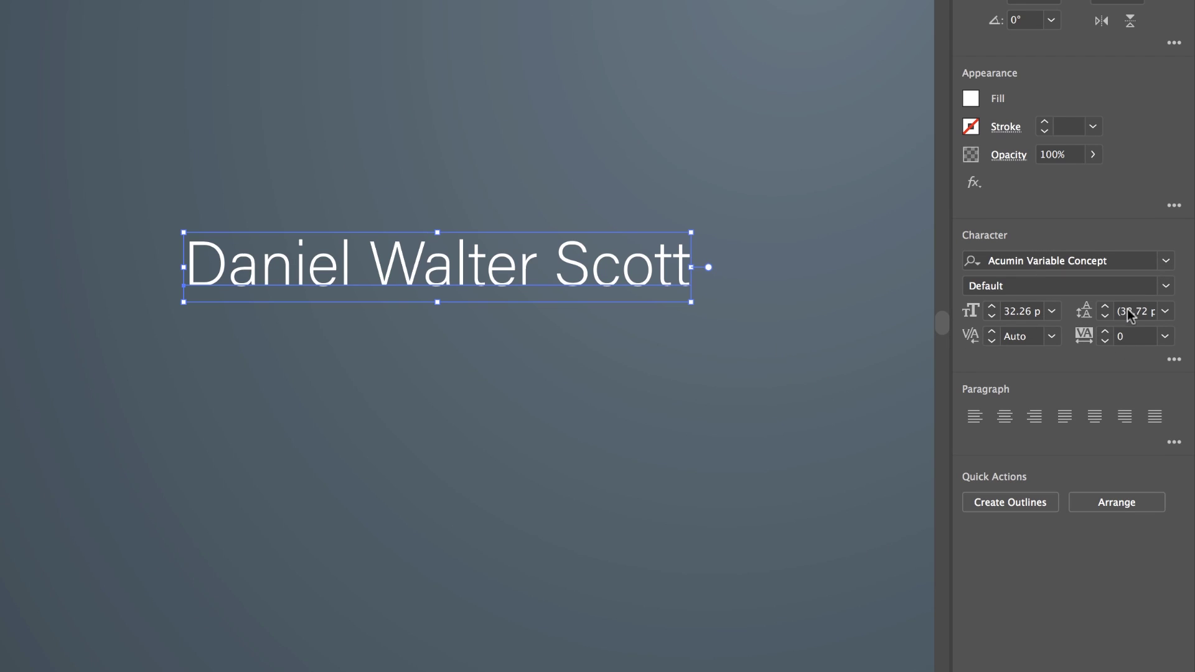
click(1174, 361)
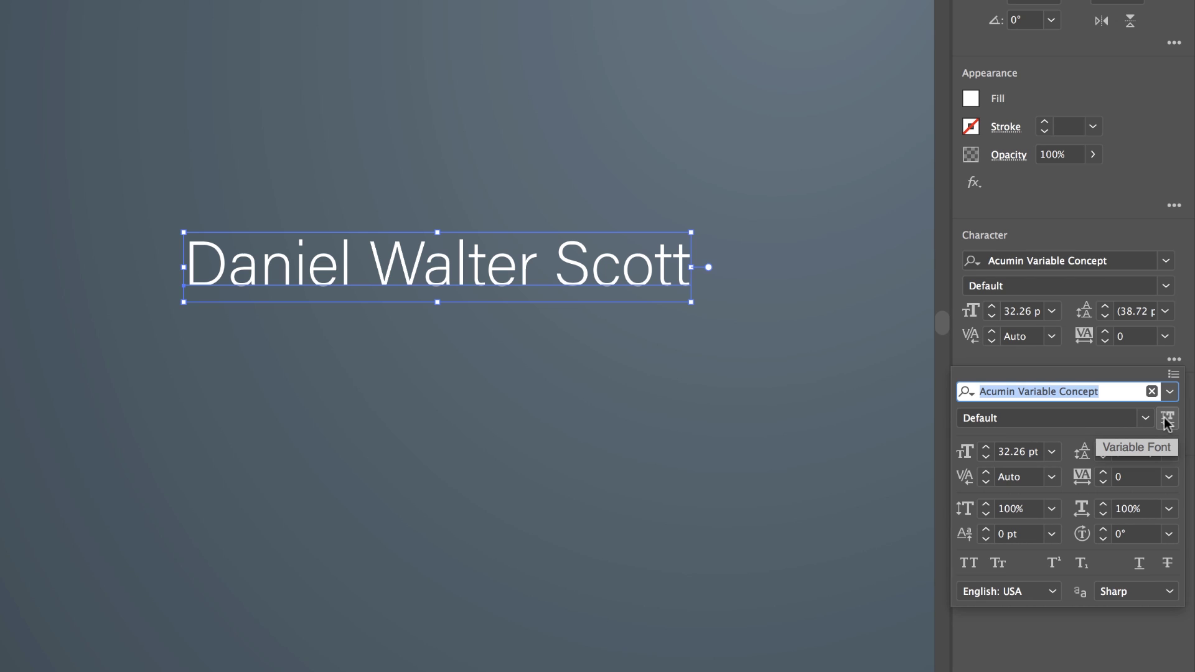
Step: Display the floating Character settings and adjust the variable font to weight 308, width 65 and slant 0
click(372, 8)
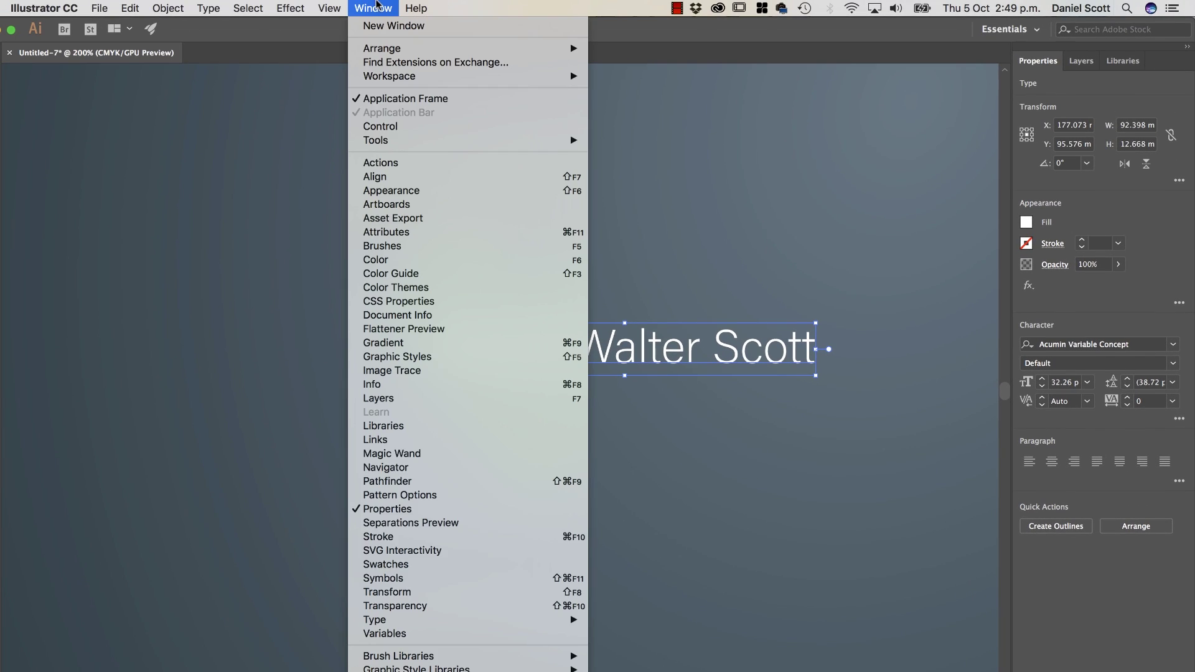
mouse_move(435, 619)
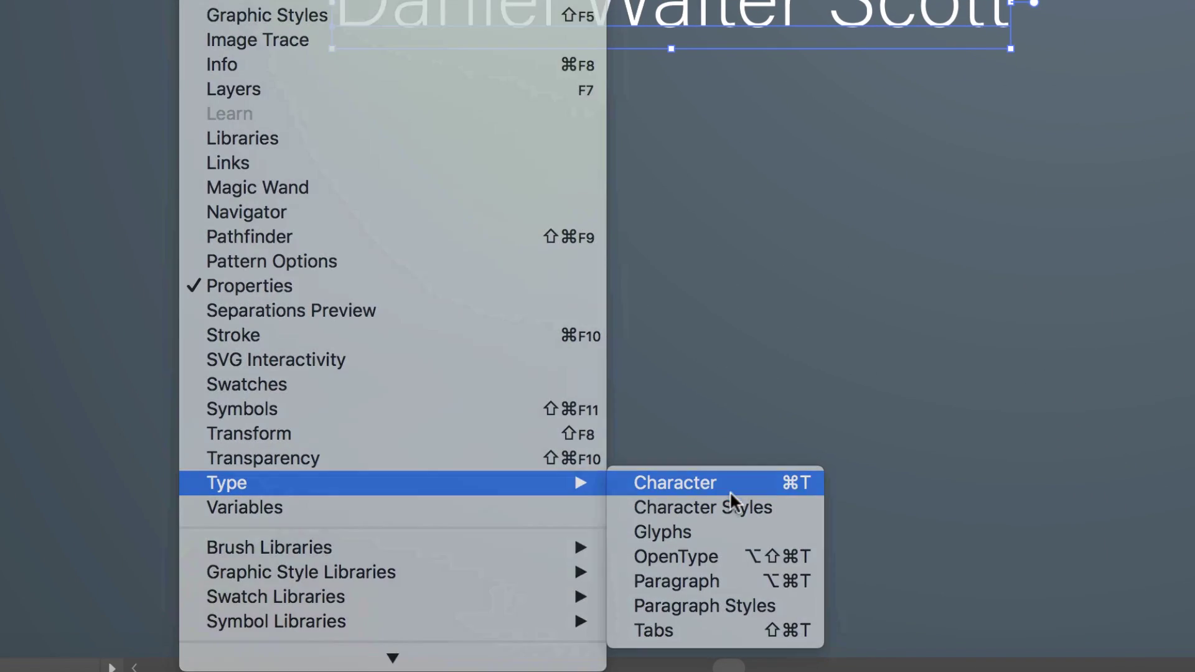
click(730, 491)
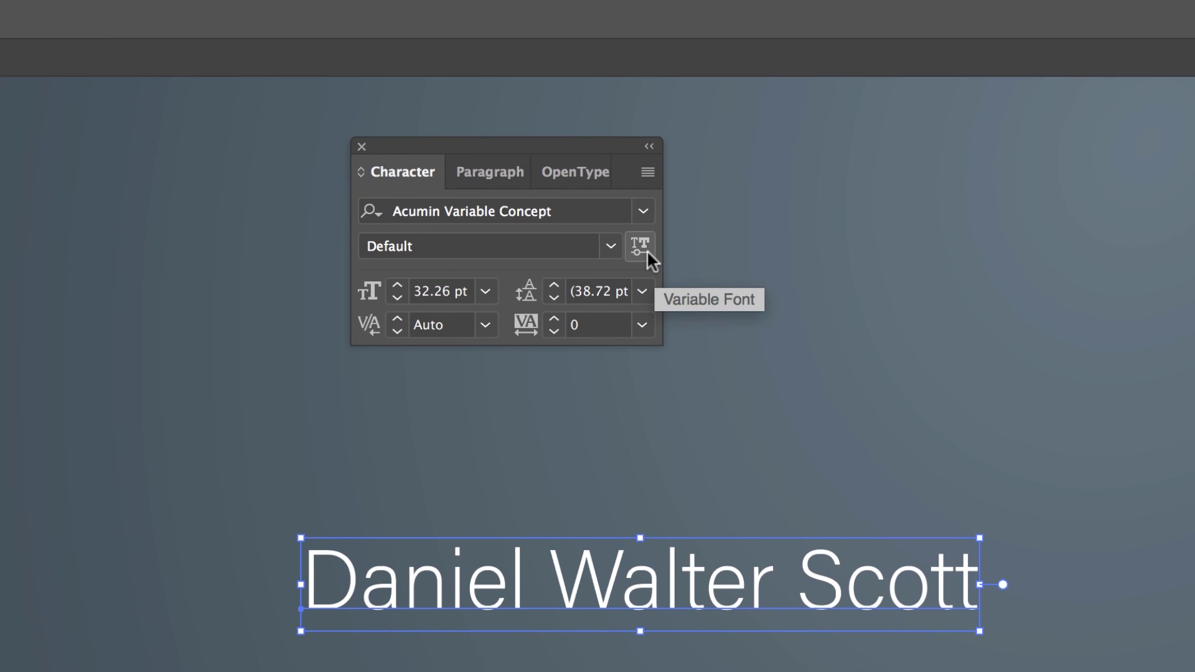
click(648, 252)
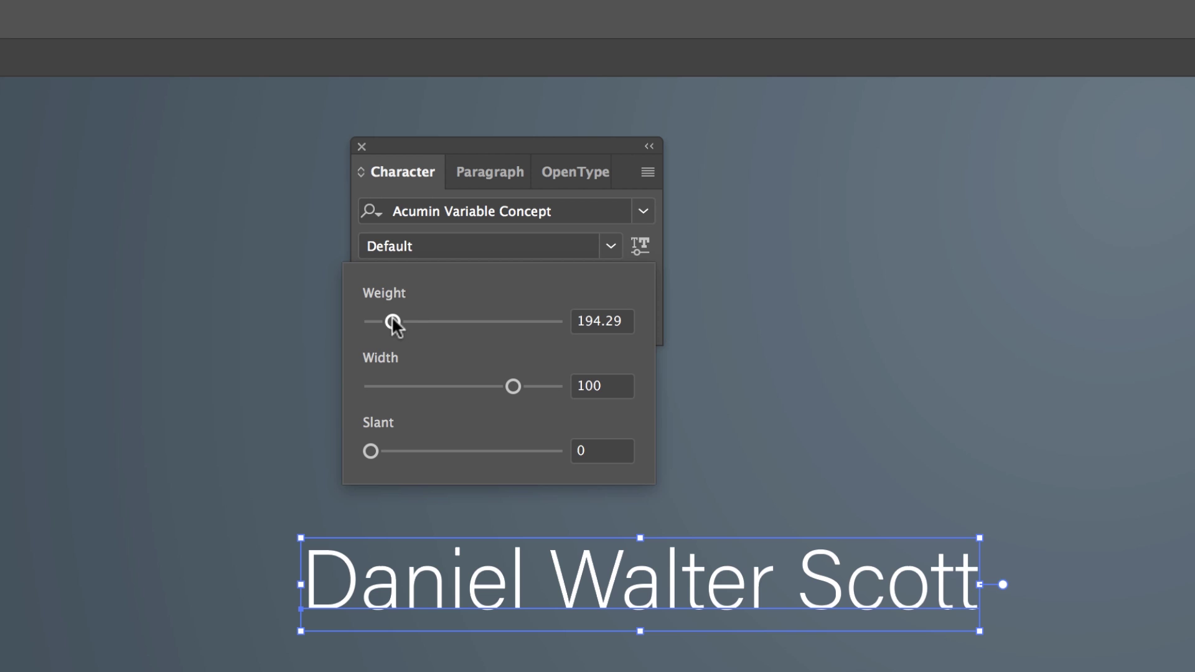
drag(393, 320, 413, 333)
drag(514, 386, 383, 409)
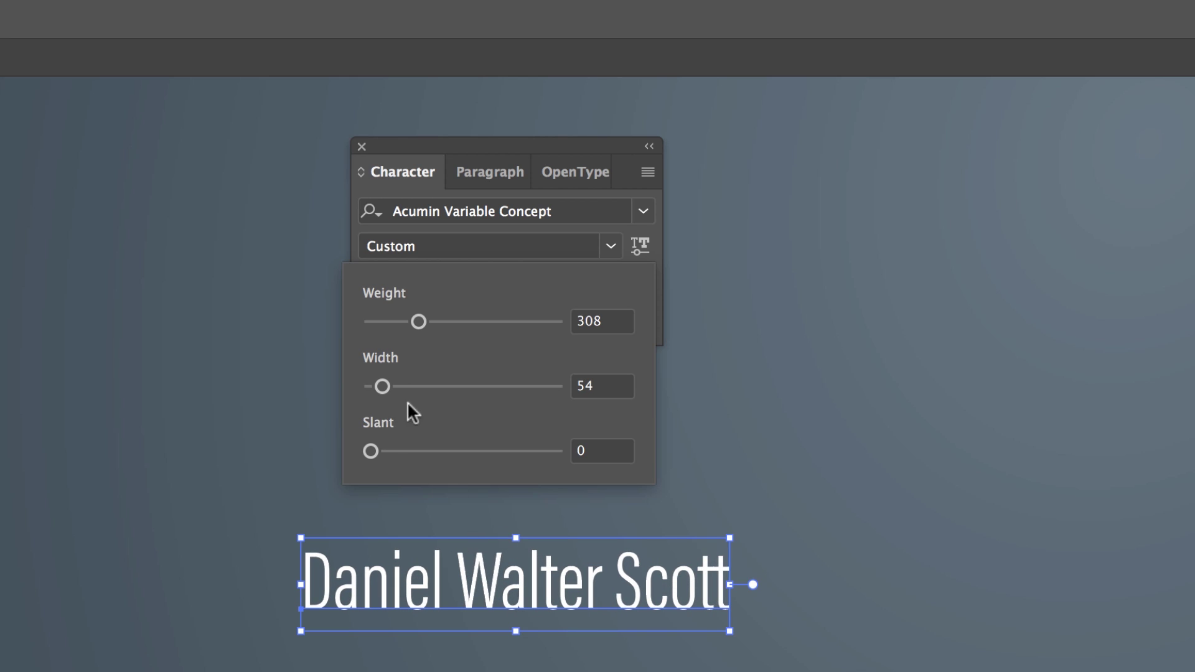
drag(382, 376, 412, 376)
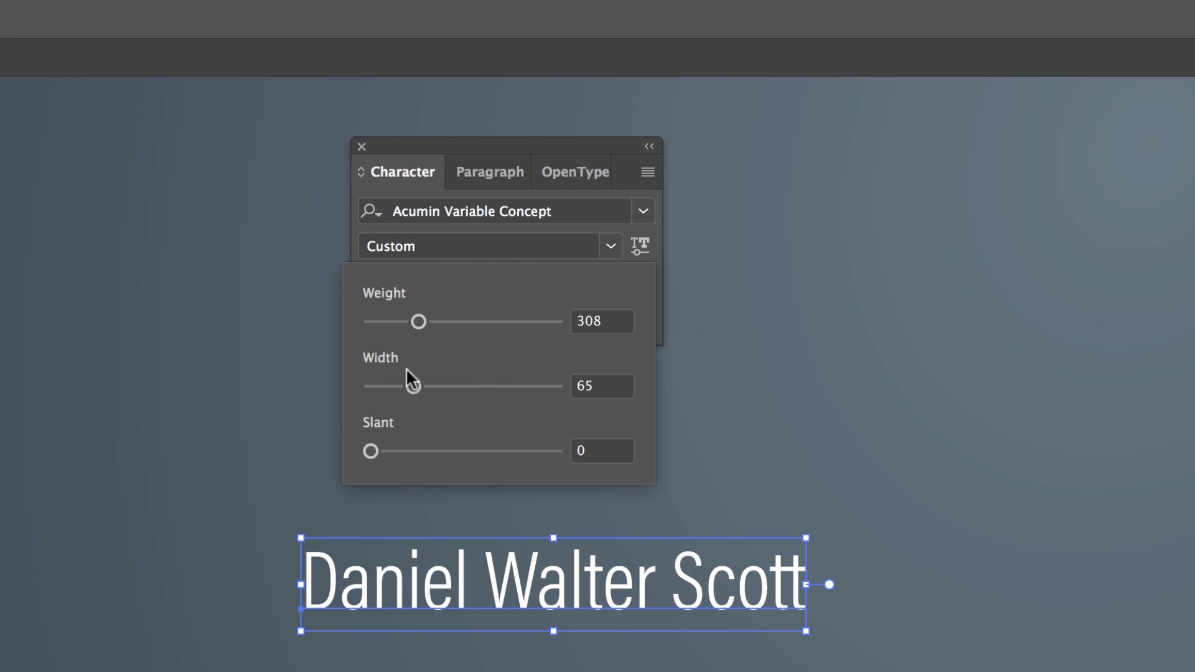
drag(373, 449, 324, 451)
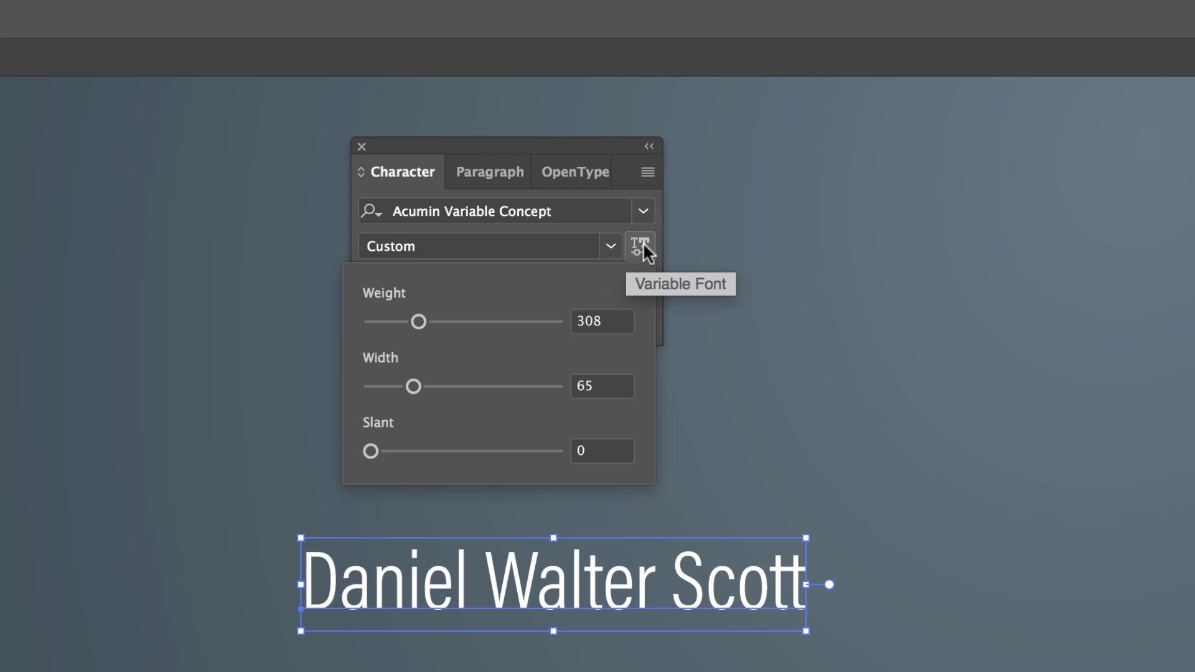
Step: Change the name text's font to Source Sans Variable
click(644, 211)
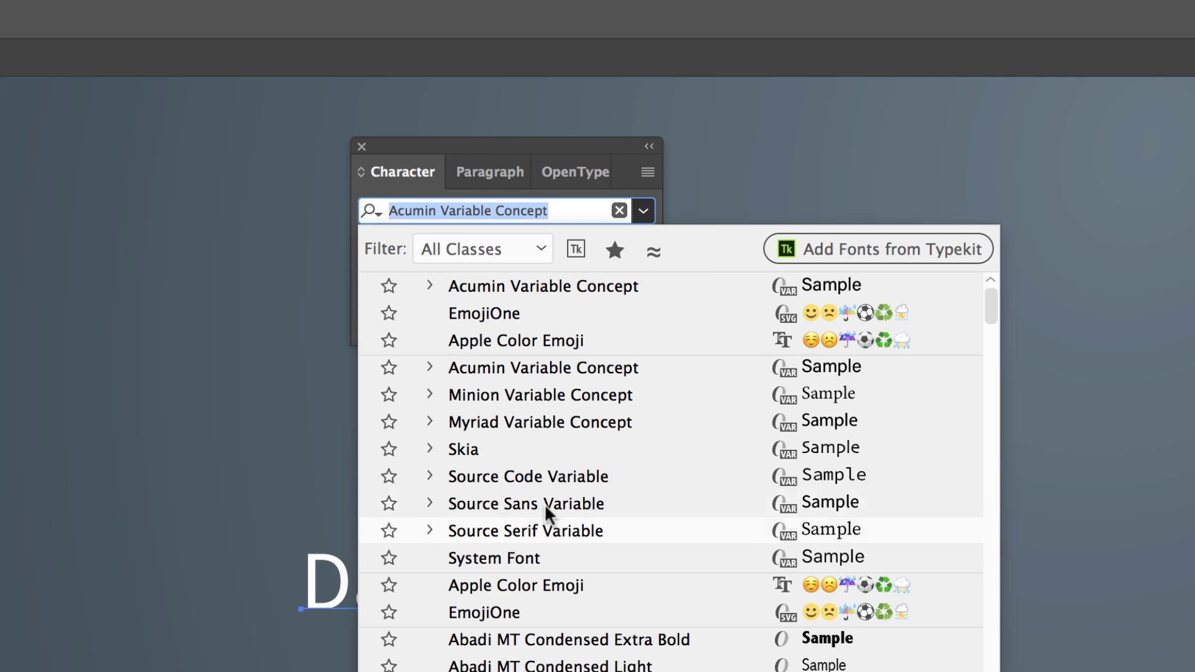
click(476, 506)
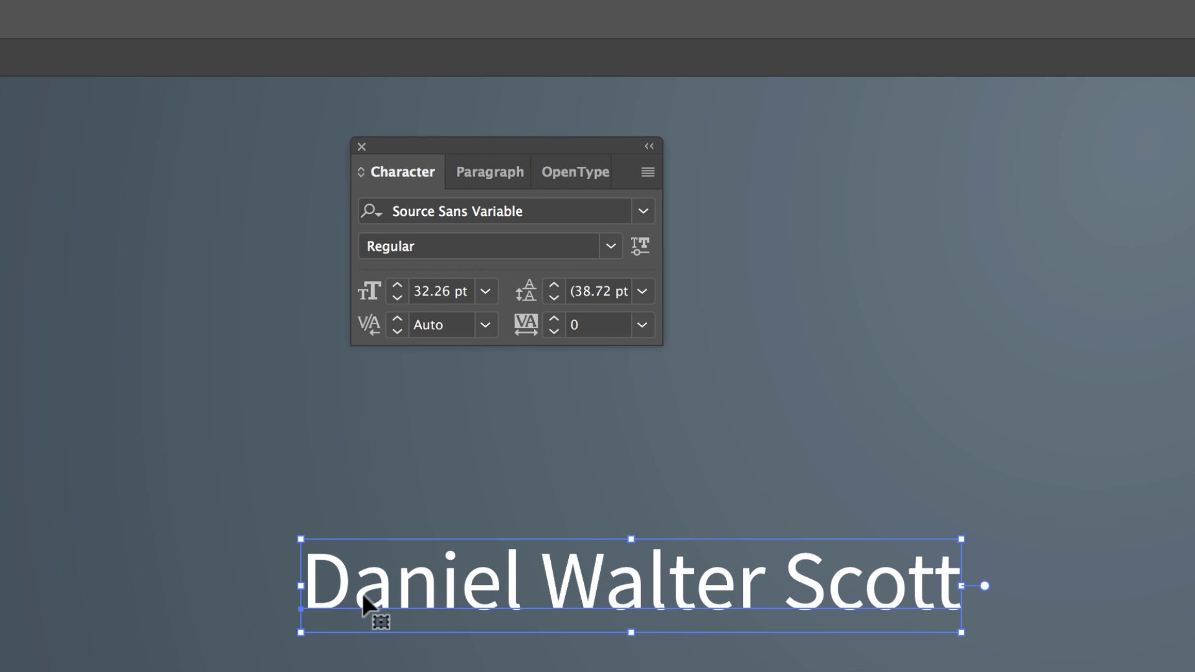
Step: Reduce the name text's variable font weight to ExtraLight, and look through the available font sizes and styles
click(640, 246)
drag(424, 321, 284, 328)
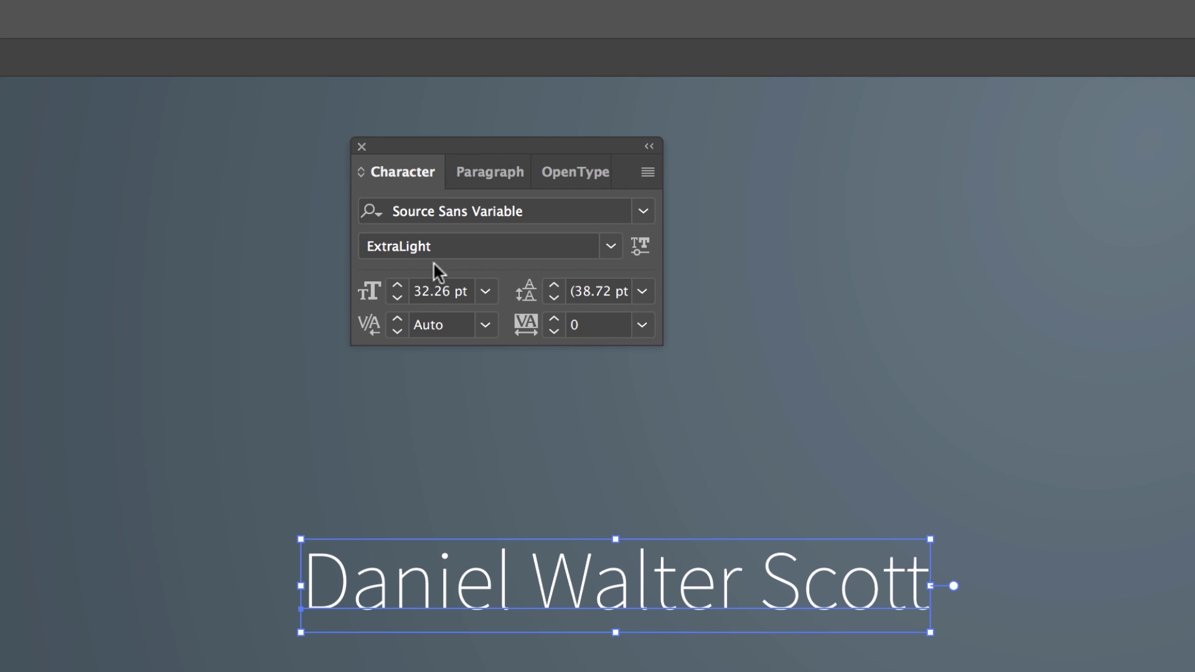
click(485, 291)
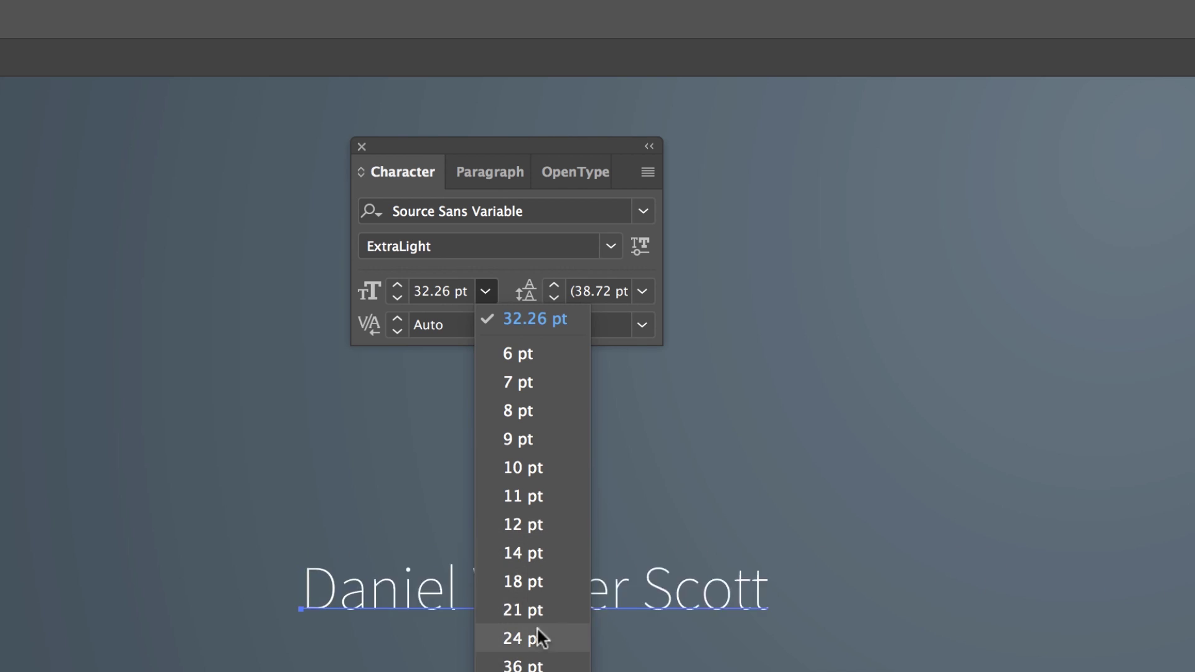
click(485, 291)
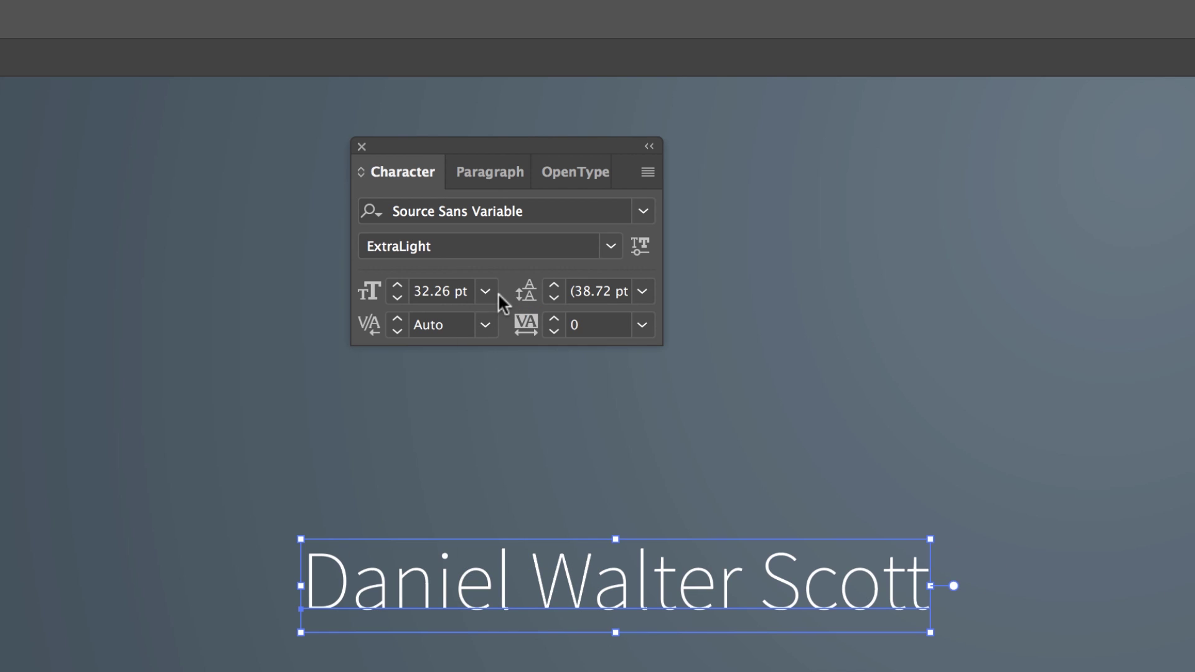
click(611, 246)
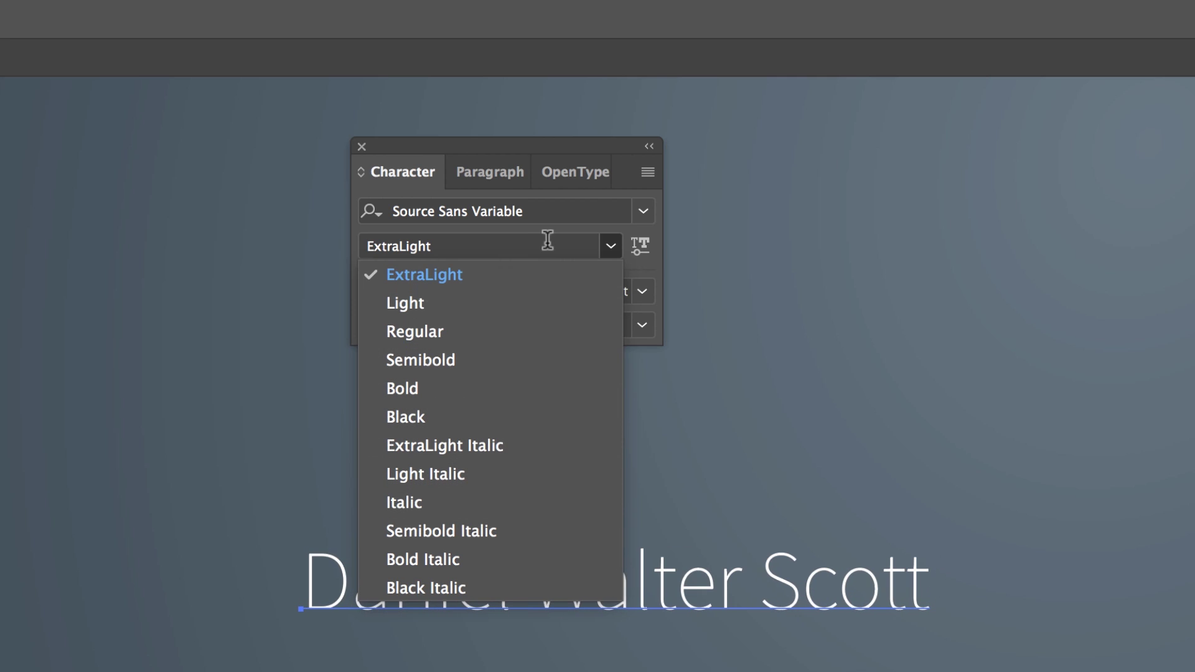
click(609, 244)
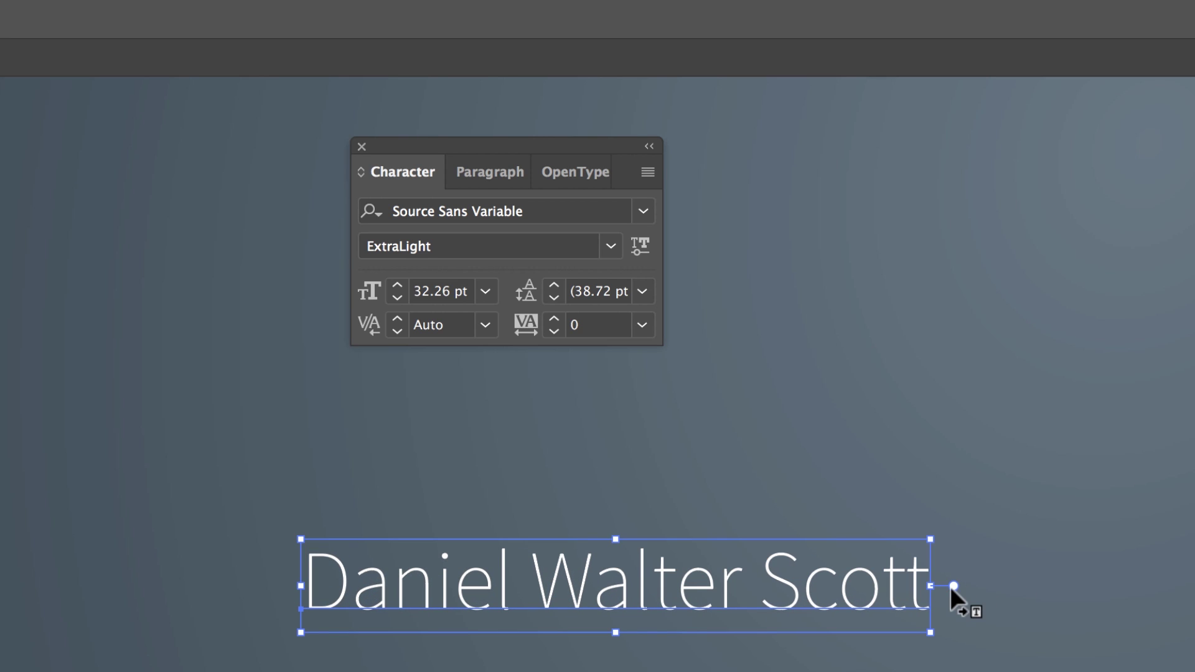
Step: Split the name text onto three lines, one word per line, and set its leading to 24 pt
click(643, 291)
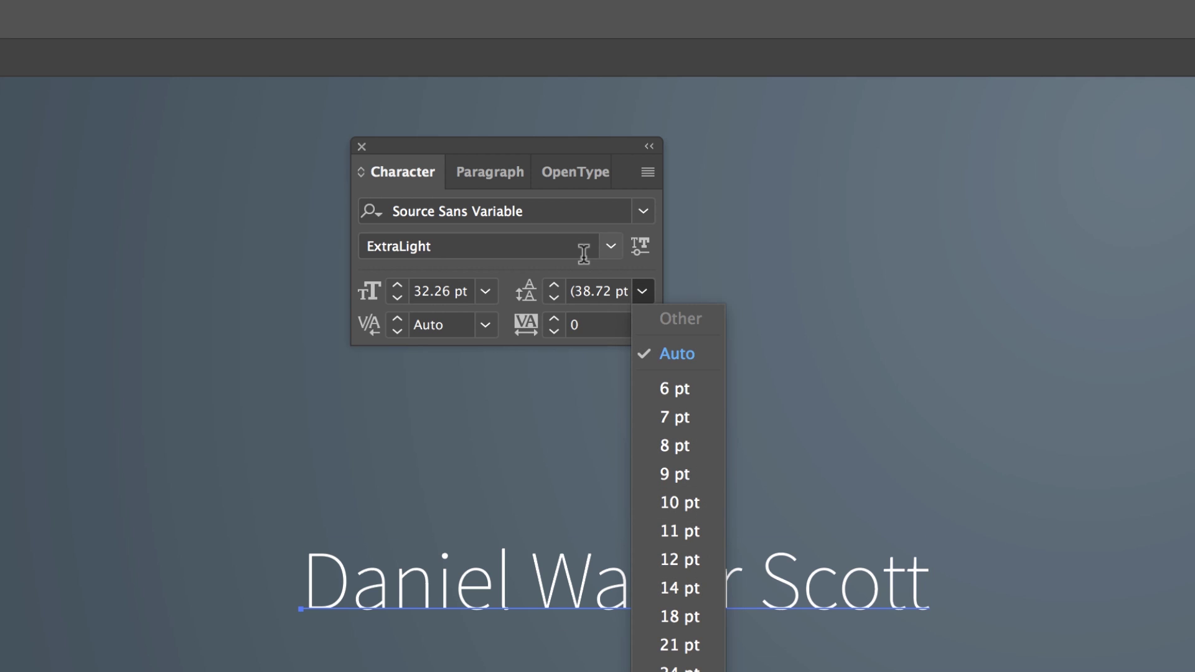
click(771, 607)
double_click(693, 592)
click(579, 587)
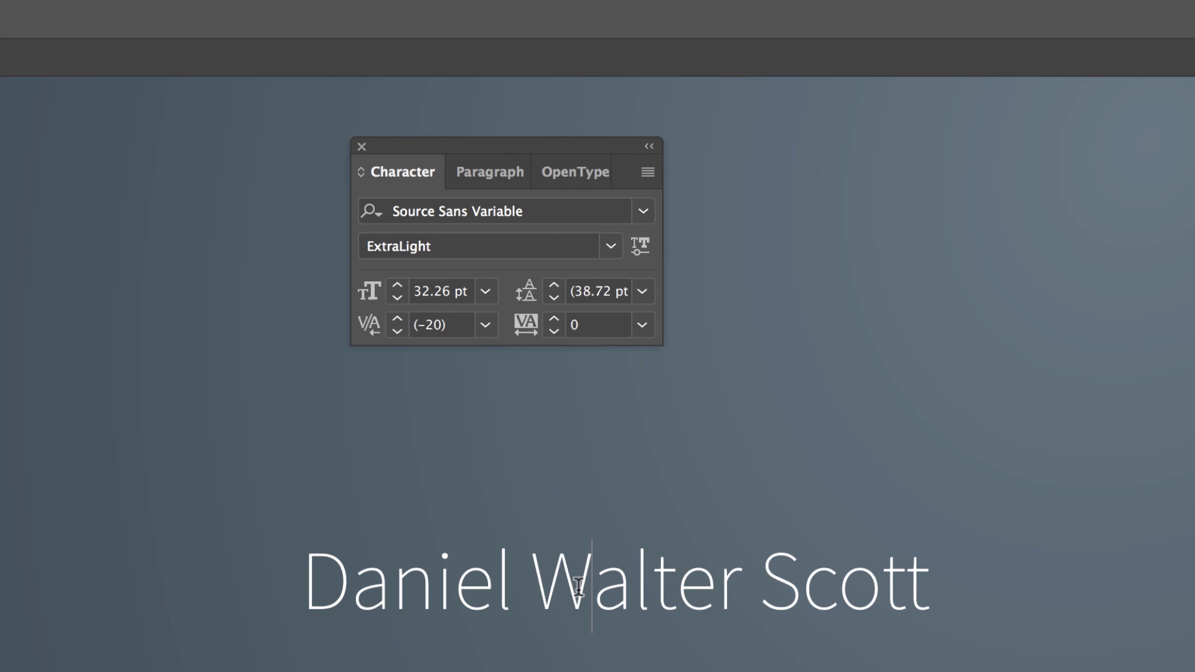
key(Left)
key(Return)
click(537, 669)
key(Return)
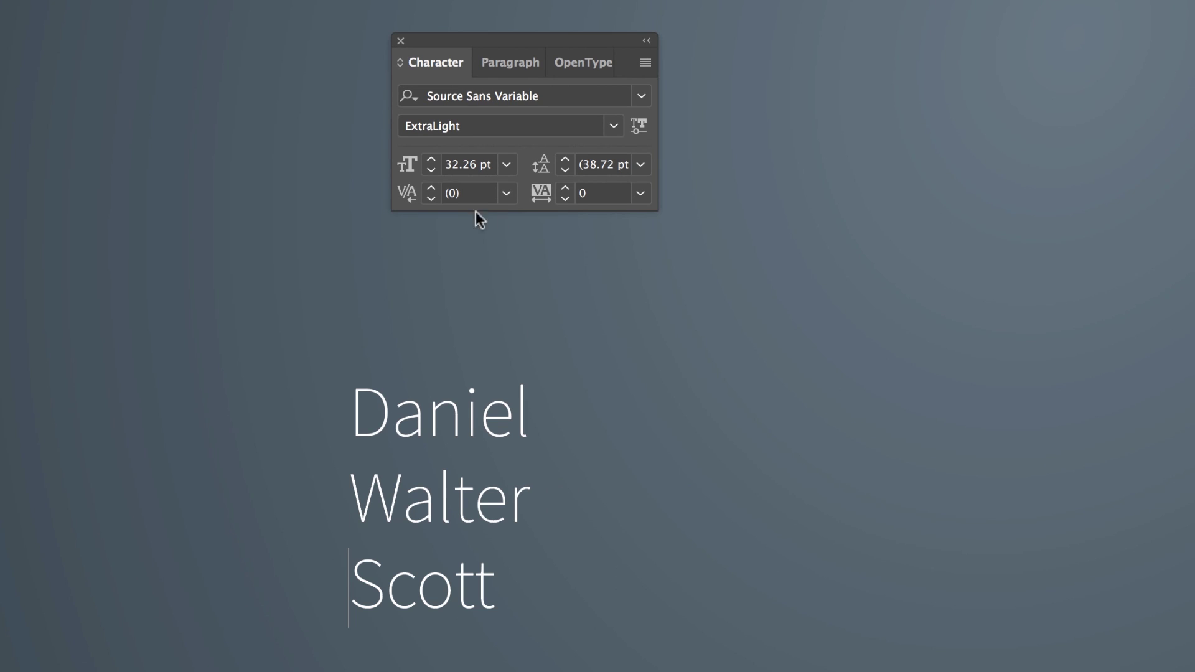
key(Escape)
click(640, 164)
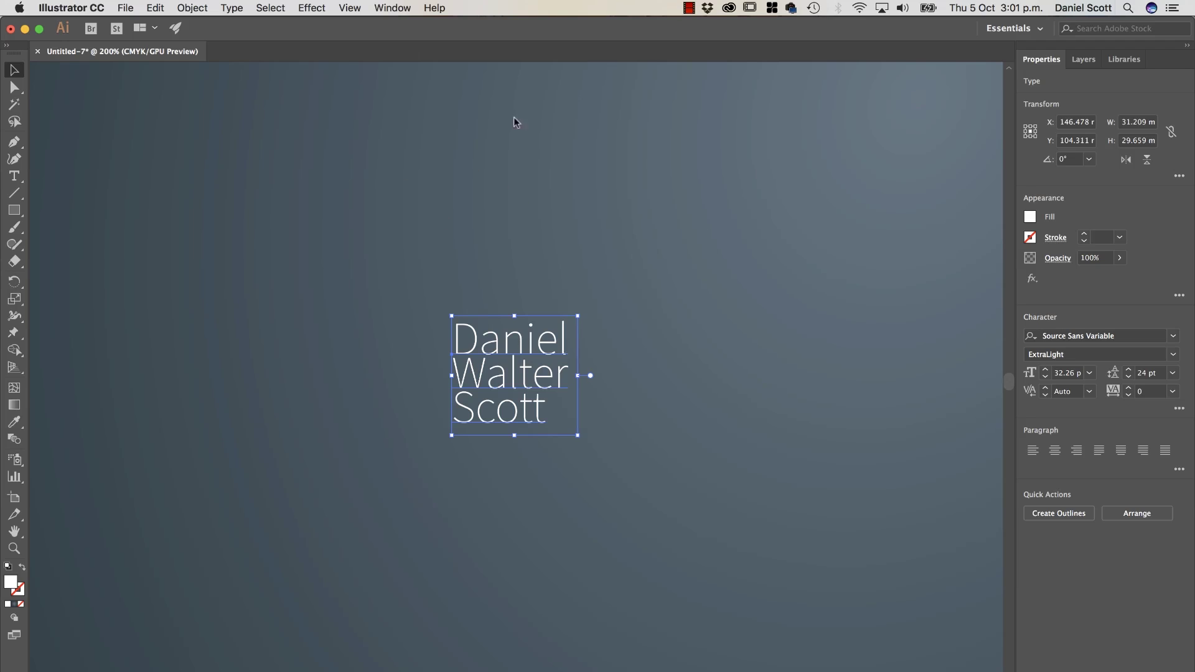
Step: Add a new point text reading "Queen" above the name text
click(245, 244)
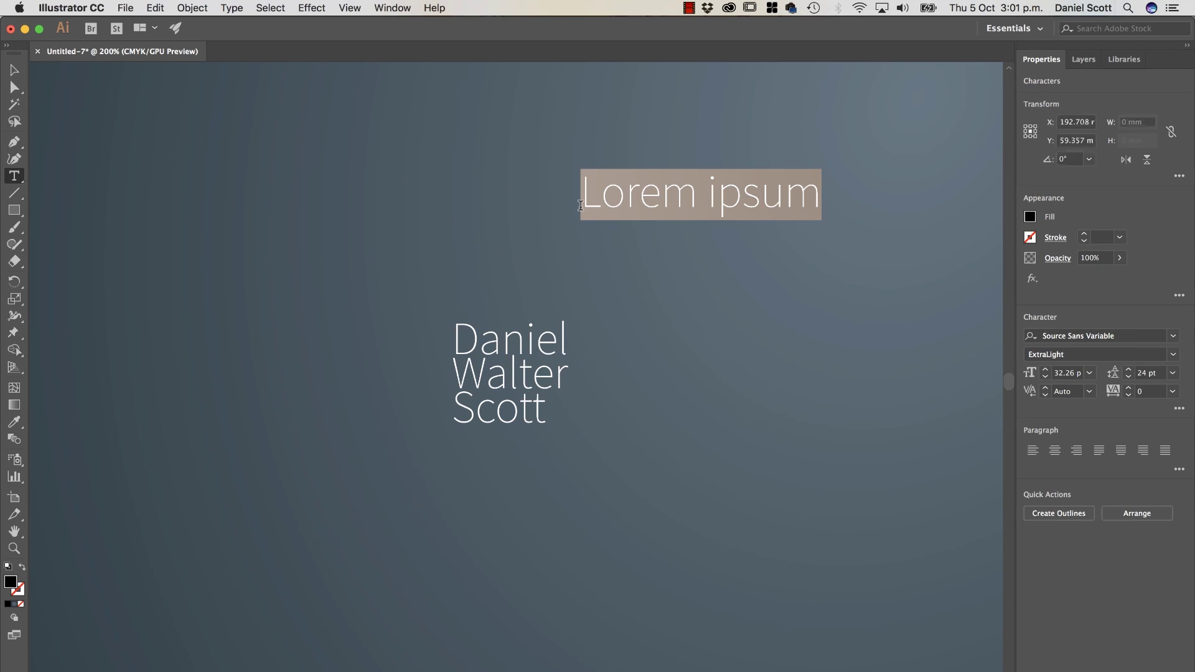
text(L)
key(BackSpace)
text(Queen)
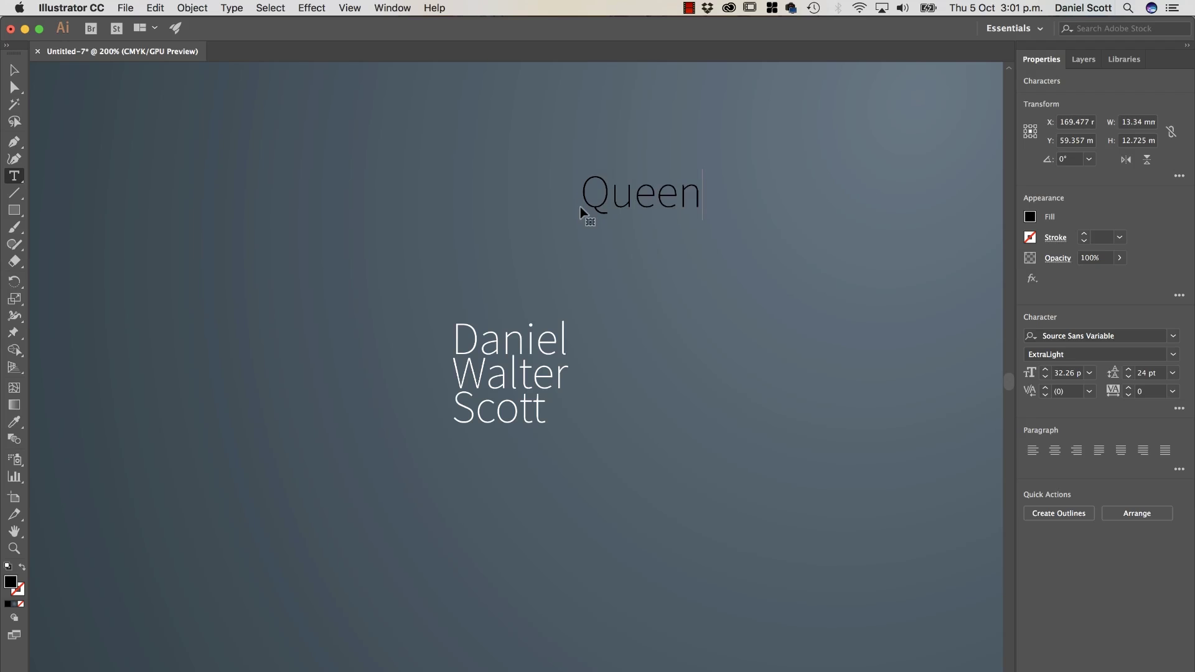
Step: Format the whole word Queen in Lust Italic at 48 pt
key(super+a)
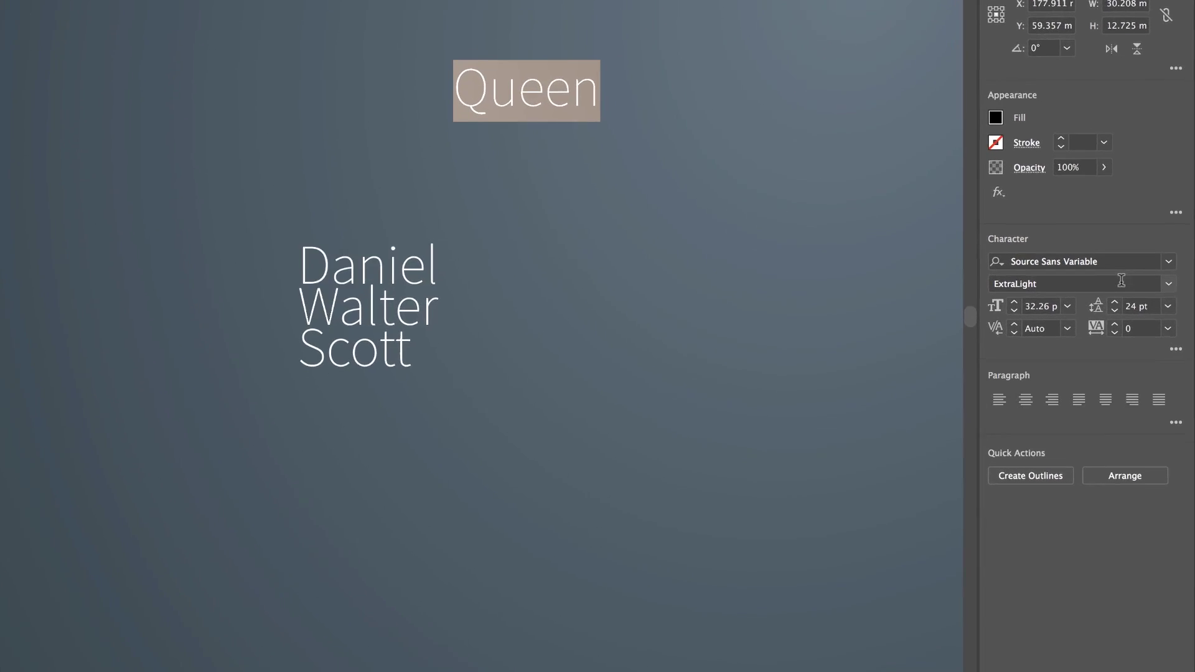
click(1121, 280)
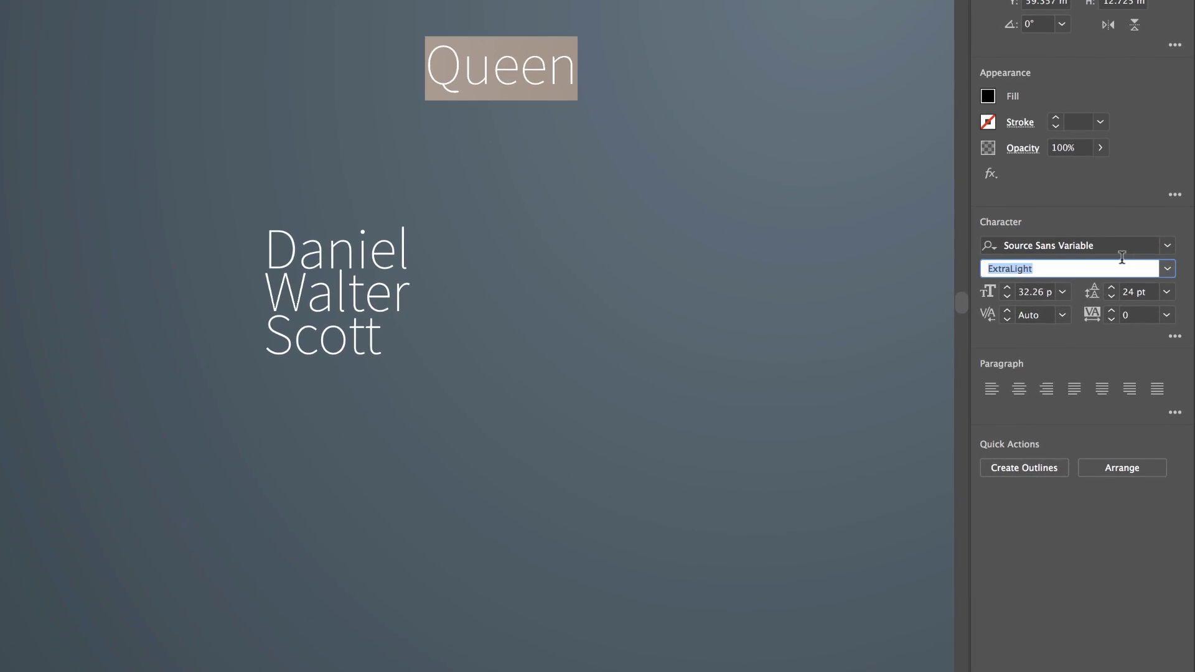
click(1118, 260)
key(BackSpace)
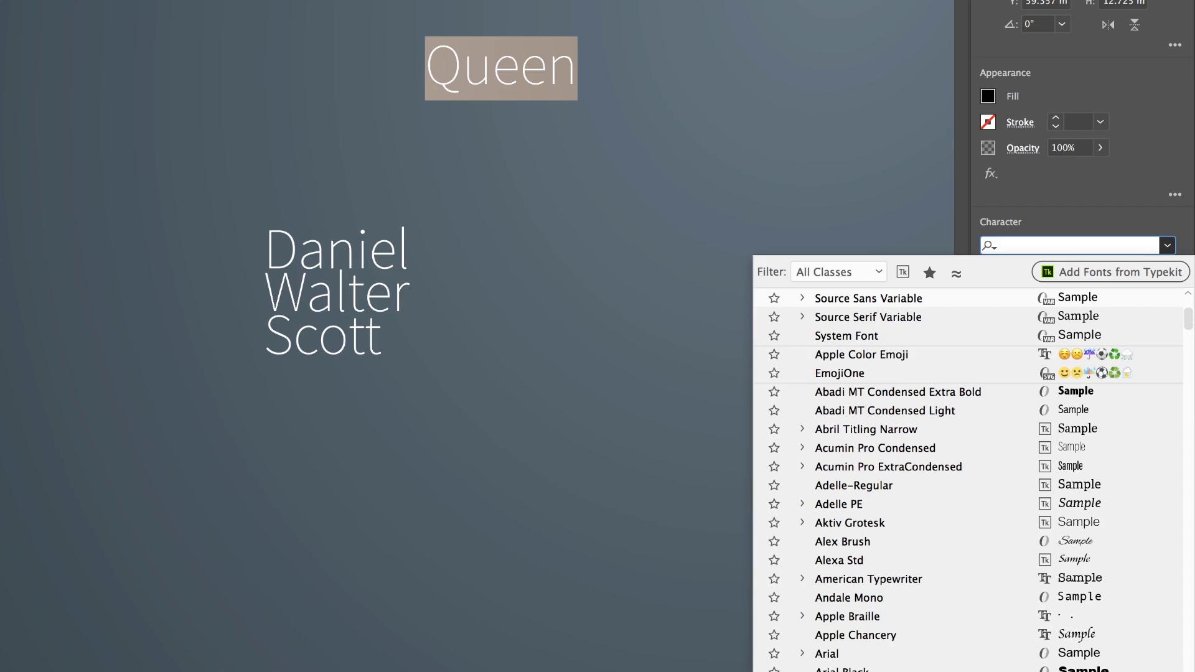
text(lust)
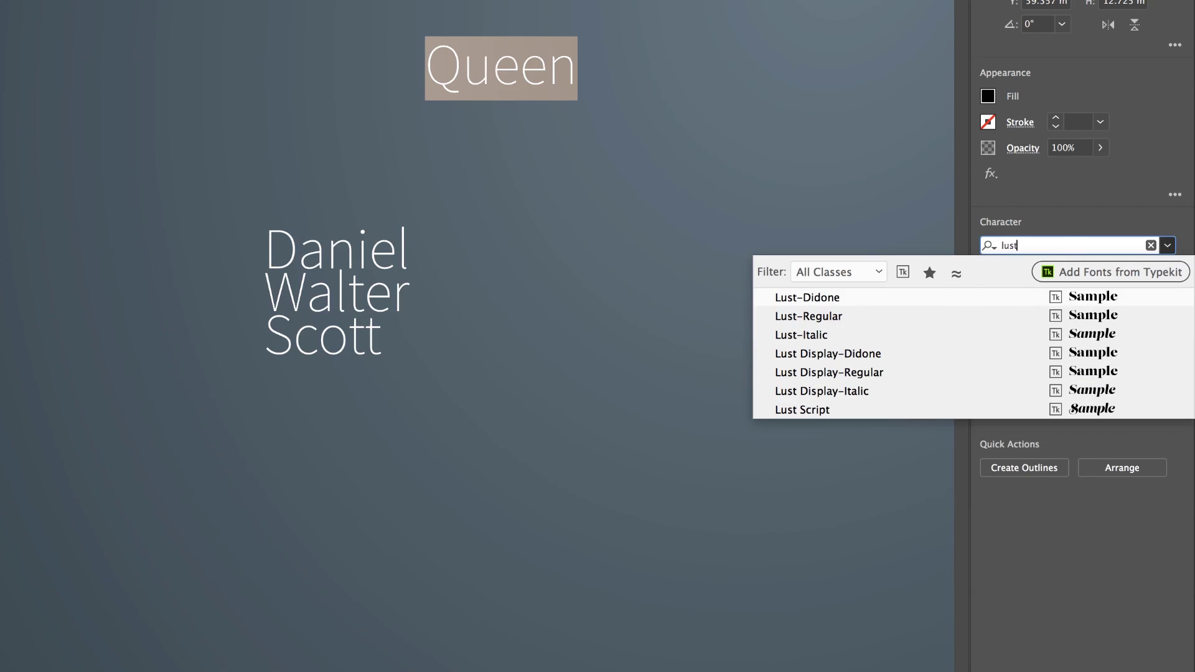
click(848, 339)
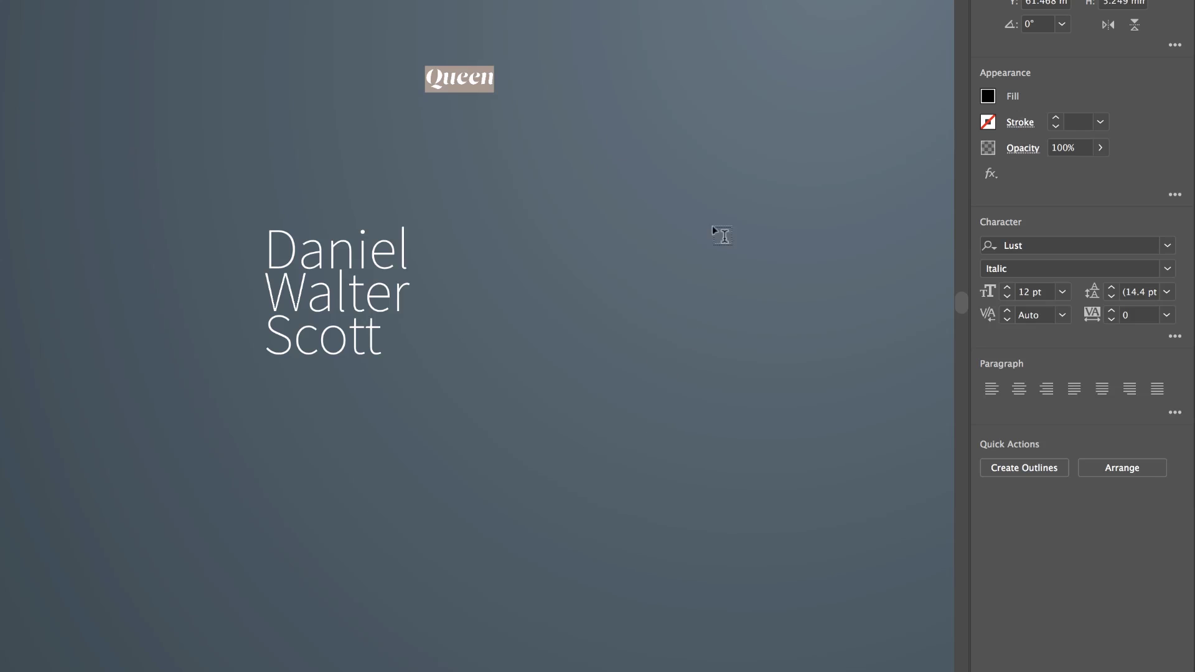
click(1062, 292)
click(1077, 570)
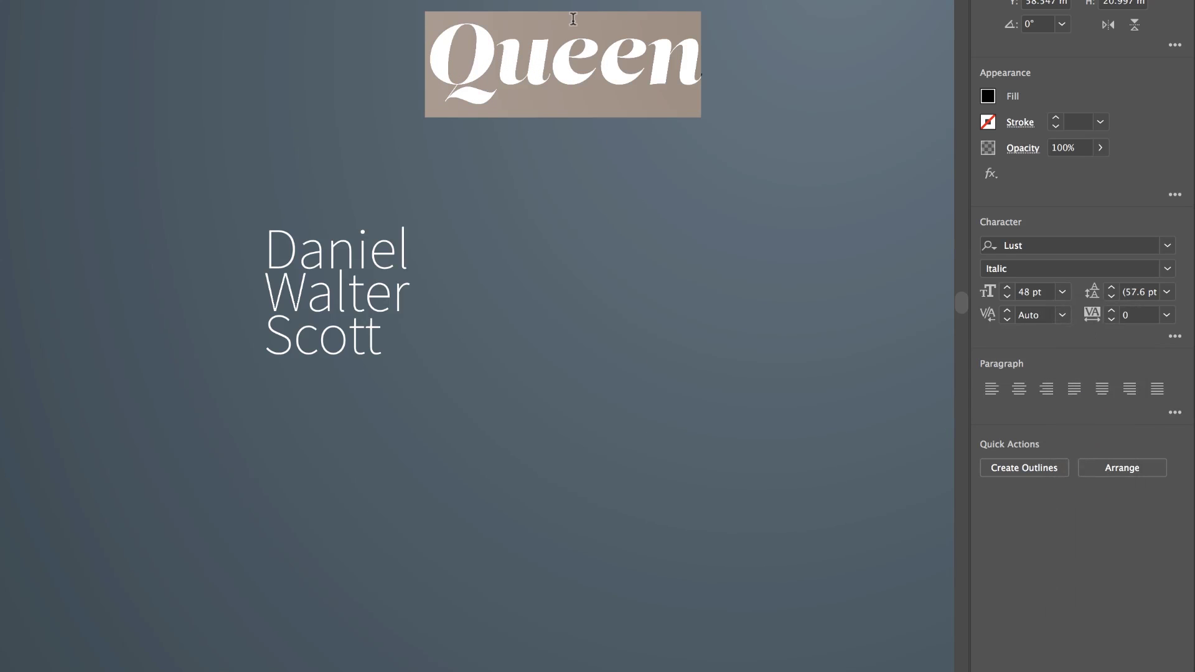
Step: Replace the final n of Queen with its descending swash alternate glyph and finish editing the text
click(594, 24)
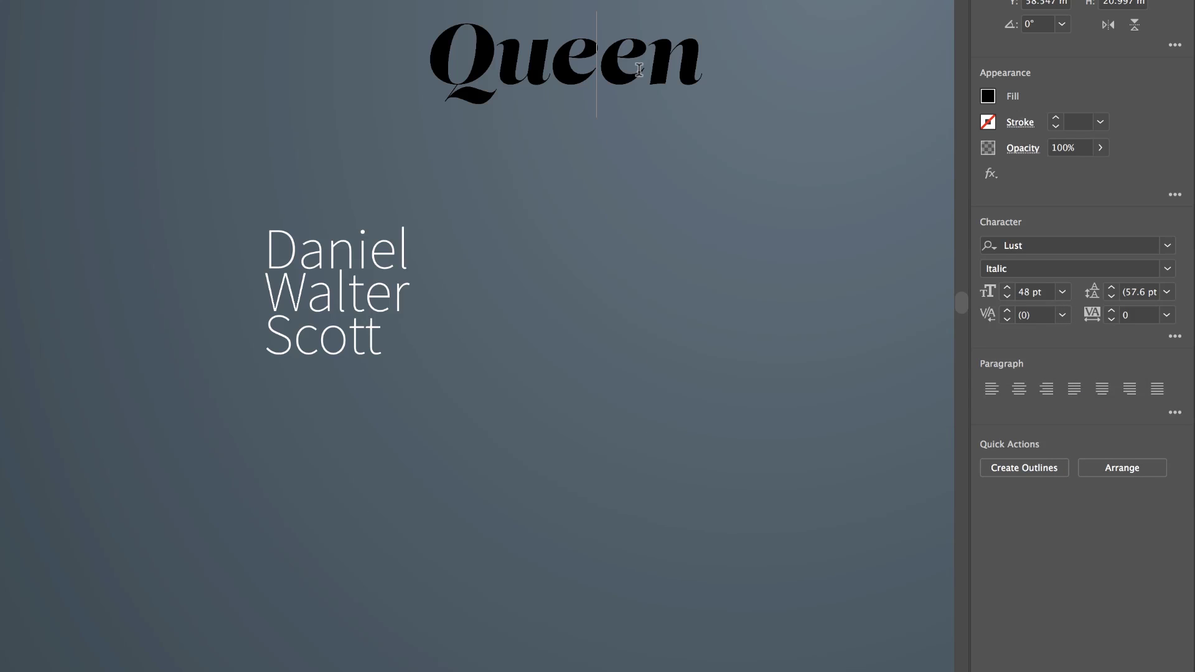
drag(649, 64, 683, 61)
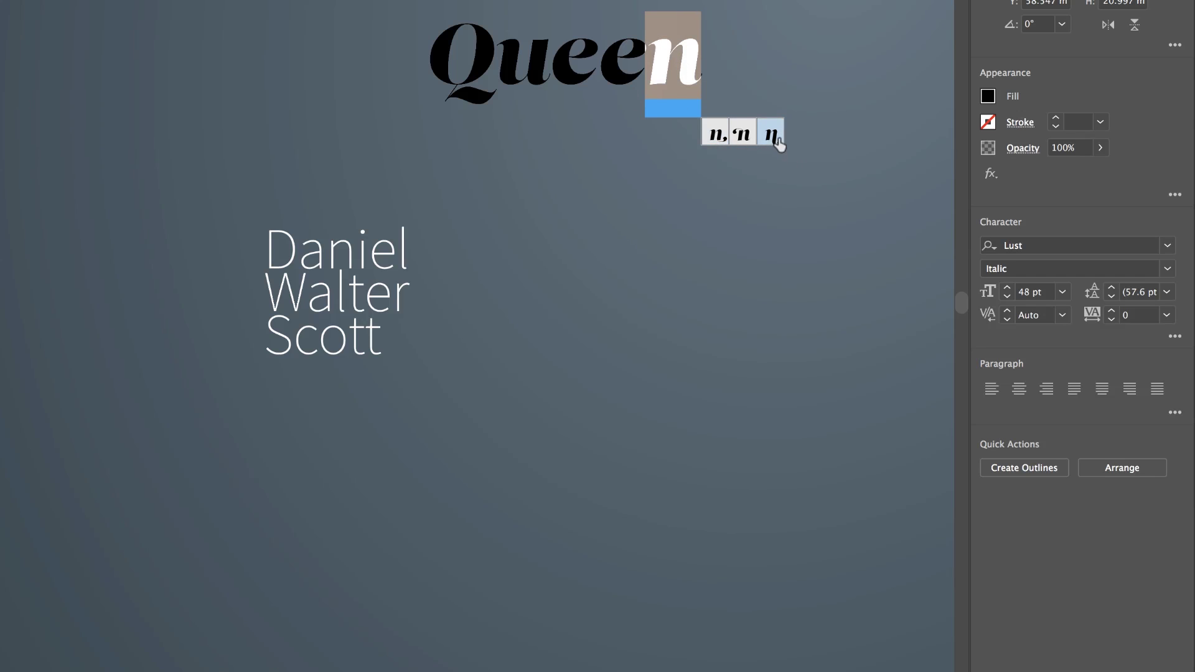
click(719, 138)
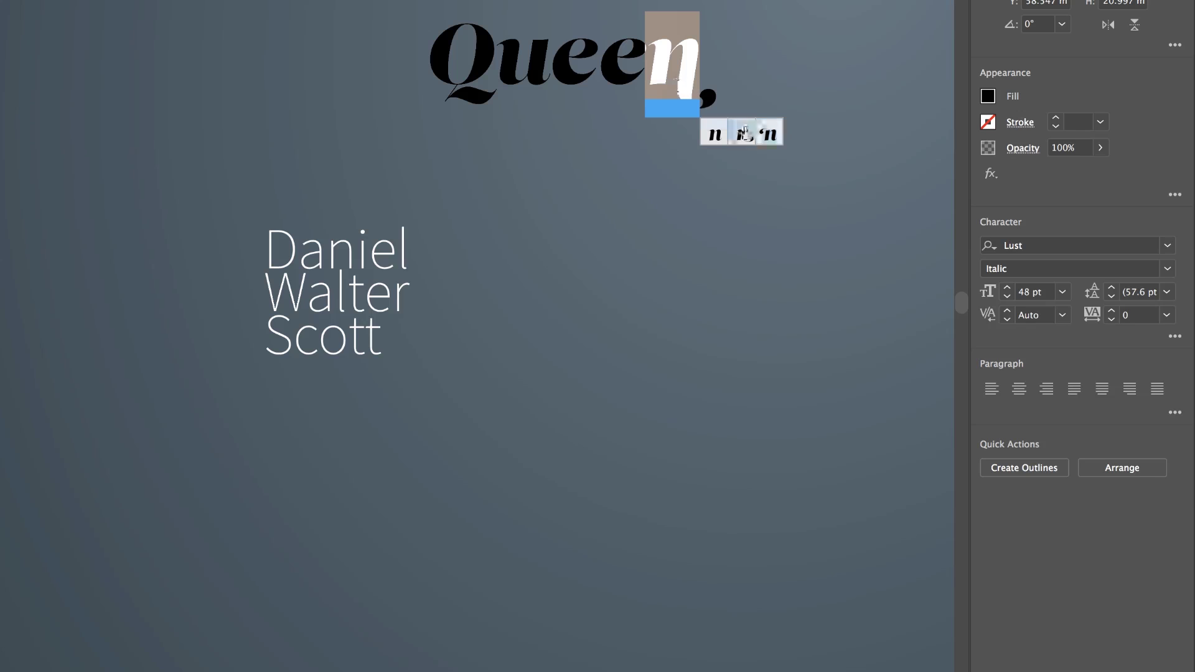
click(716, 133)
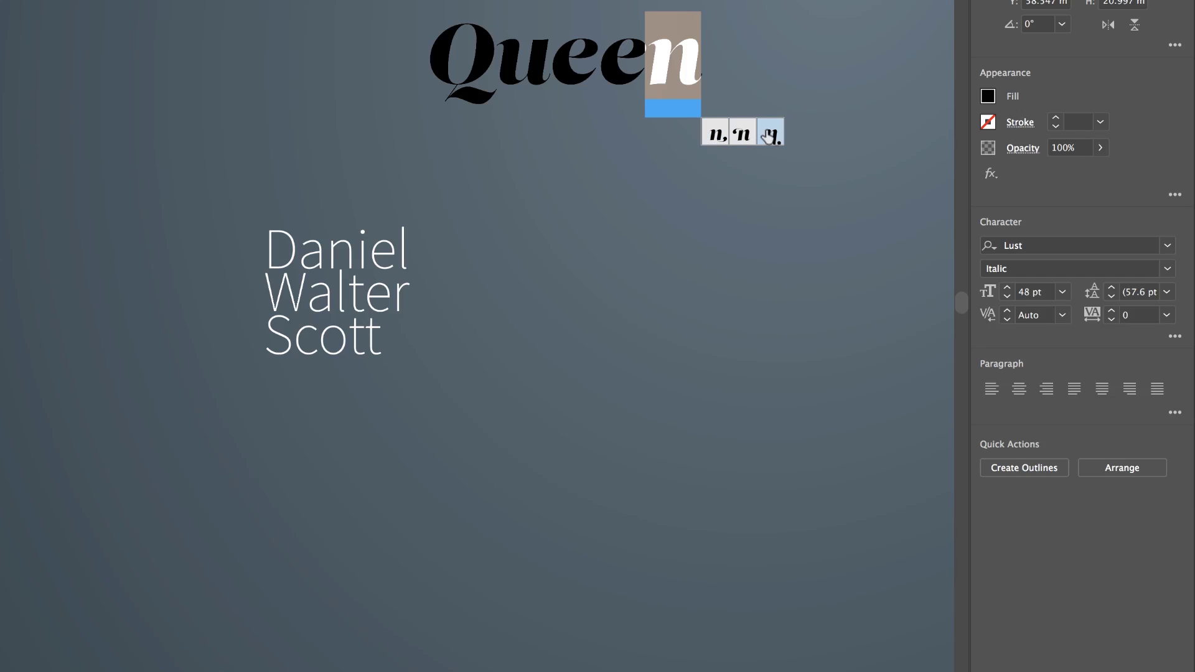
click(576, 41)
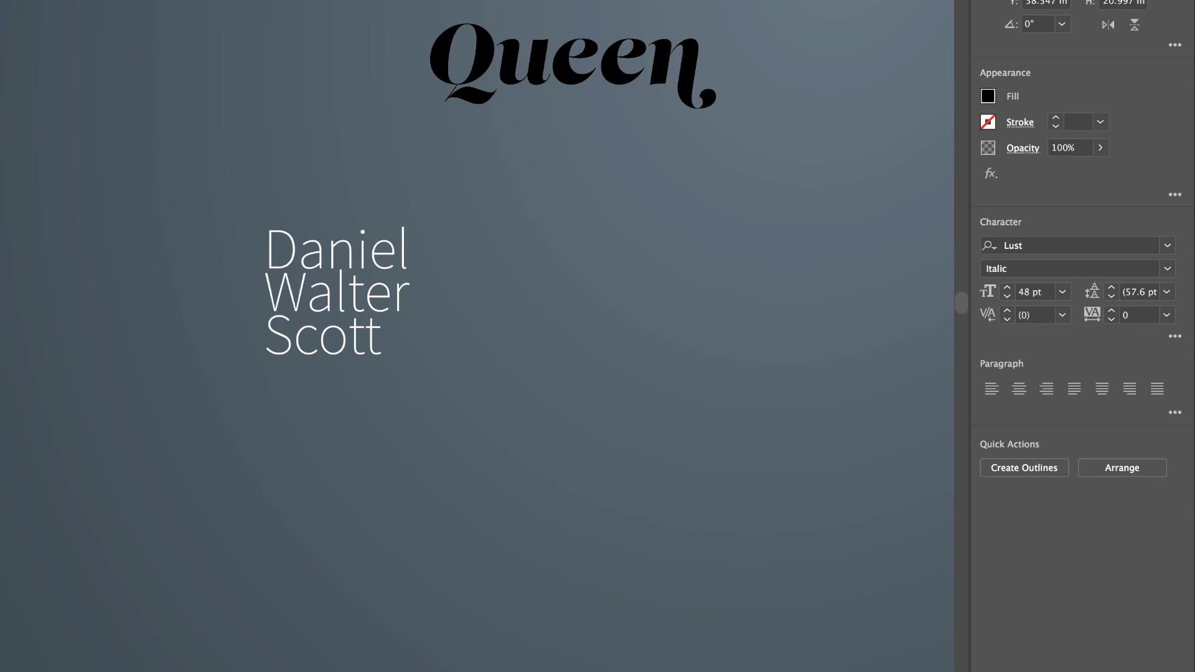
key(Escape)
click(185, 111)
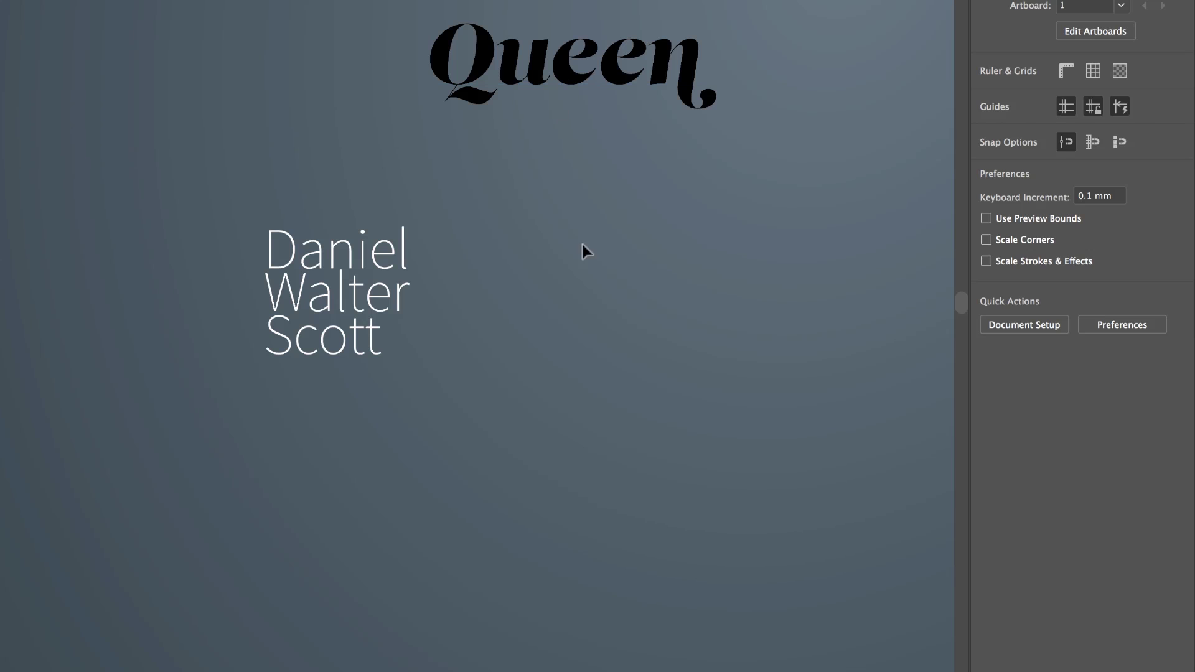
Step: Select the three-line name text, show the OpenType settings and review its stylistic sets
click(366, 292)
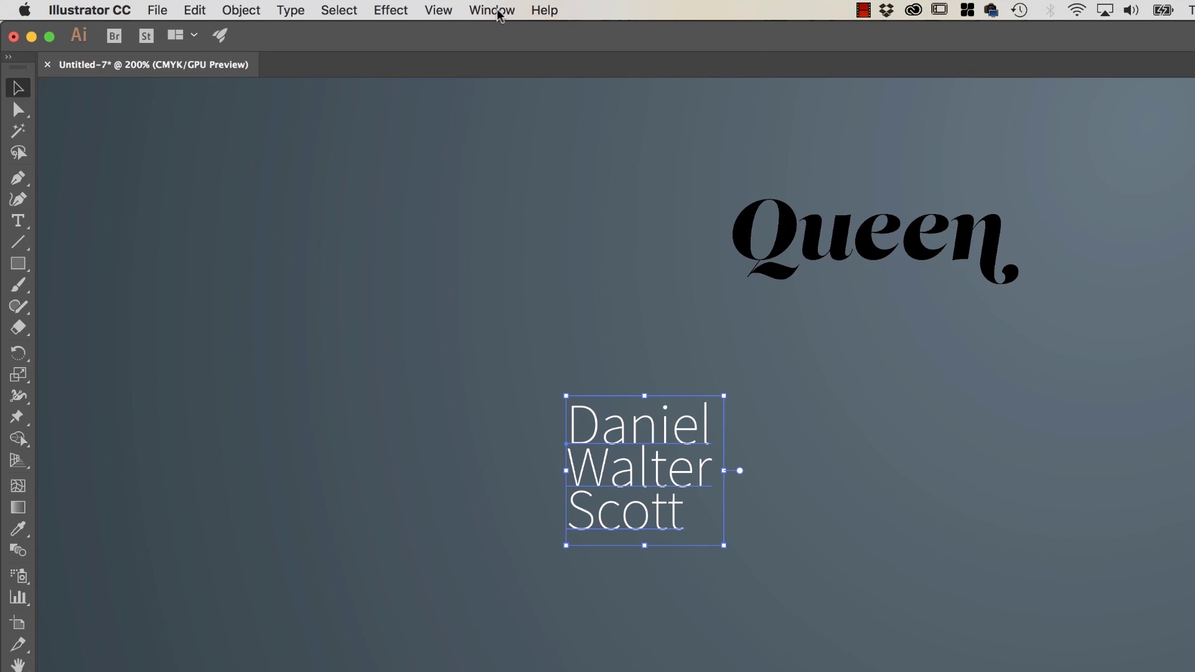
click(499, 11)
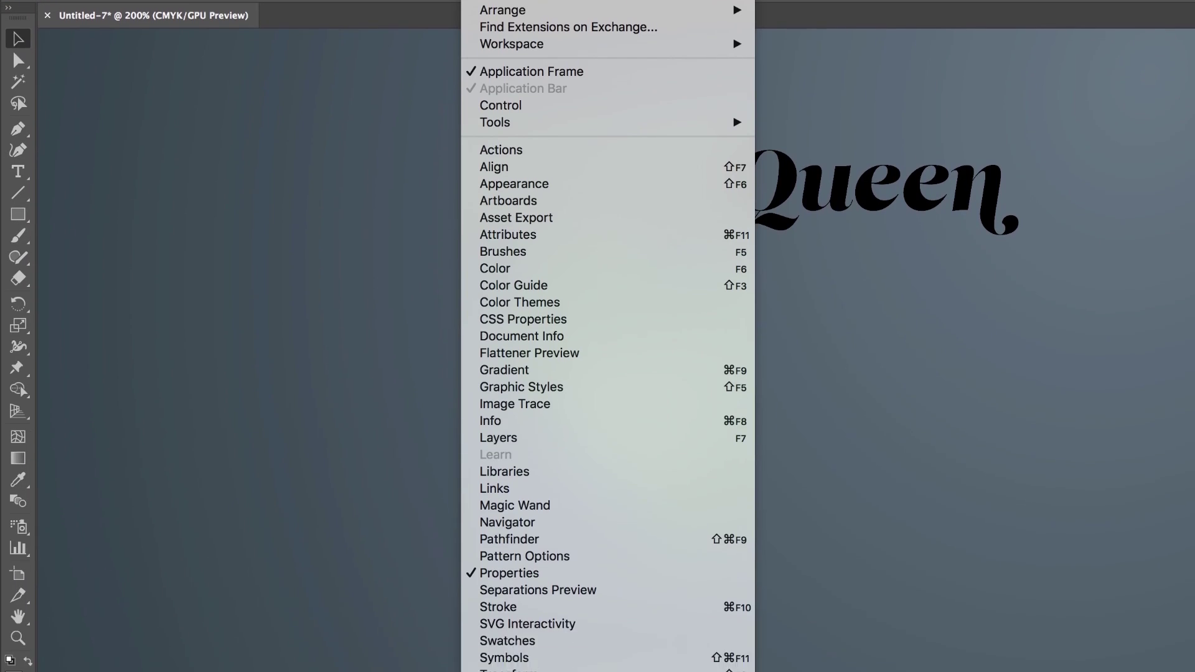
mouse_move(675, 536)
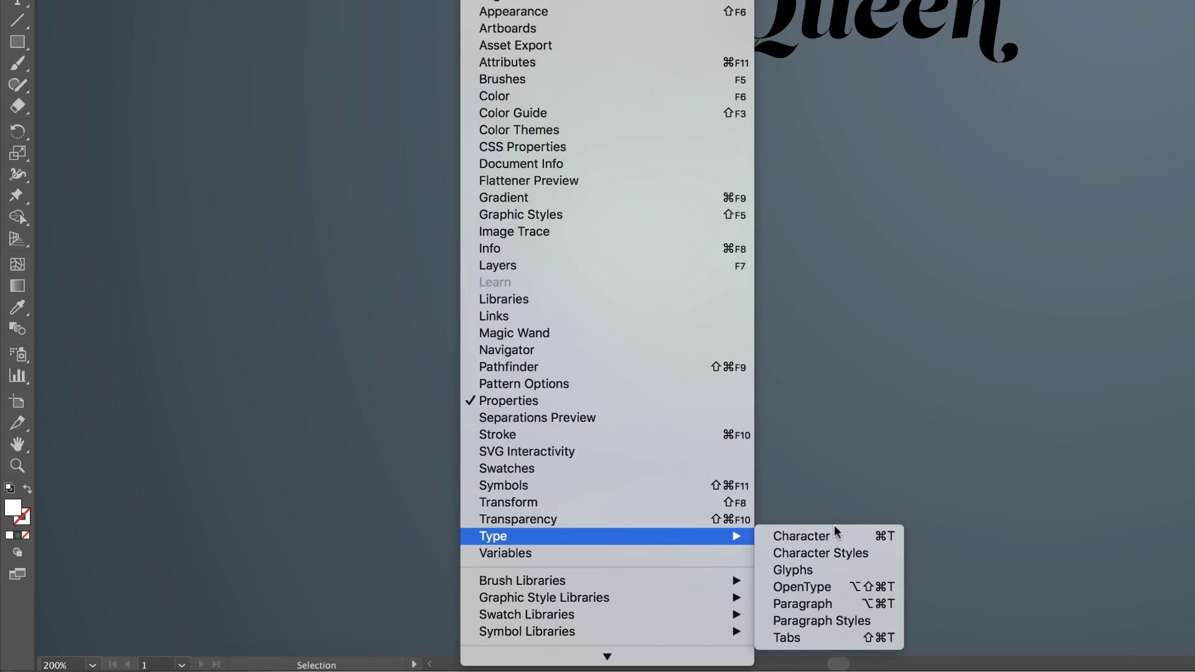
click(813, 589)
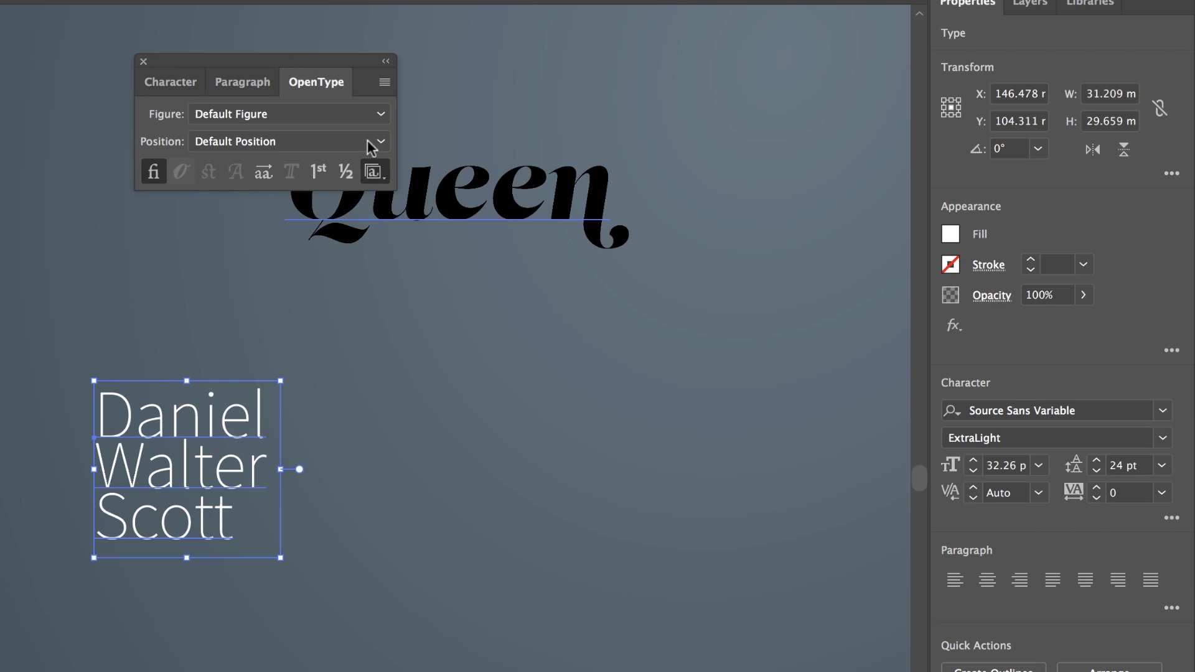
click(379, 174)
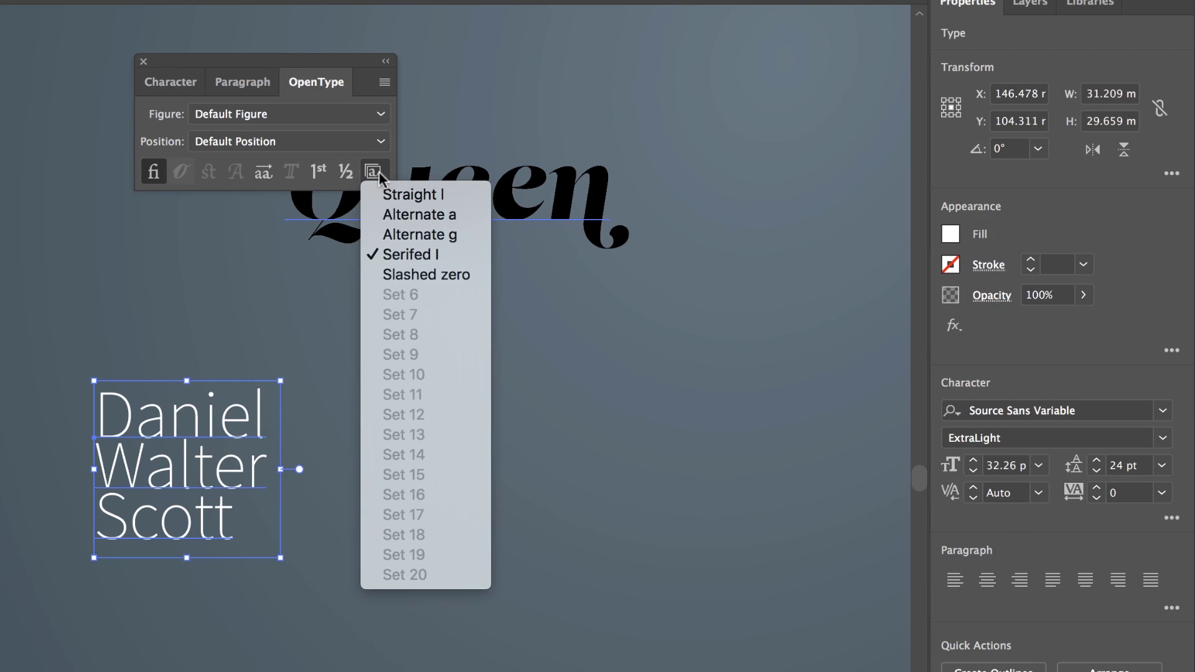
click(396, 256)
Step: Turn on the Straight l and Alternate a stylistic sets for the name text
key(super+equal)
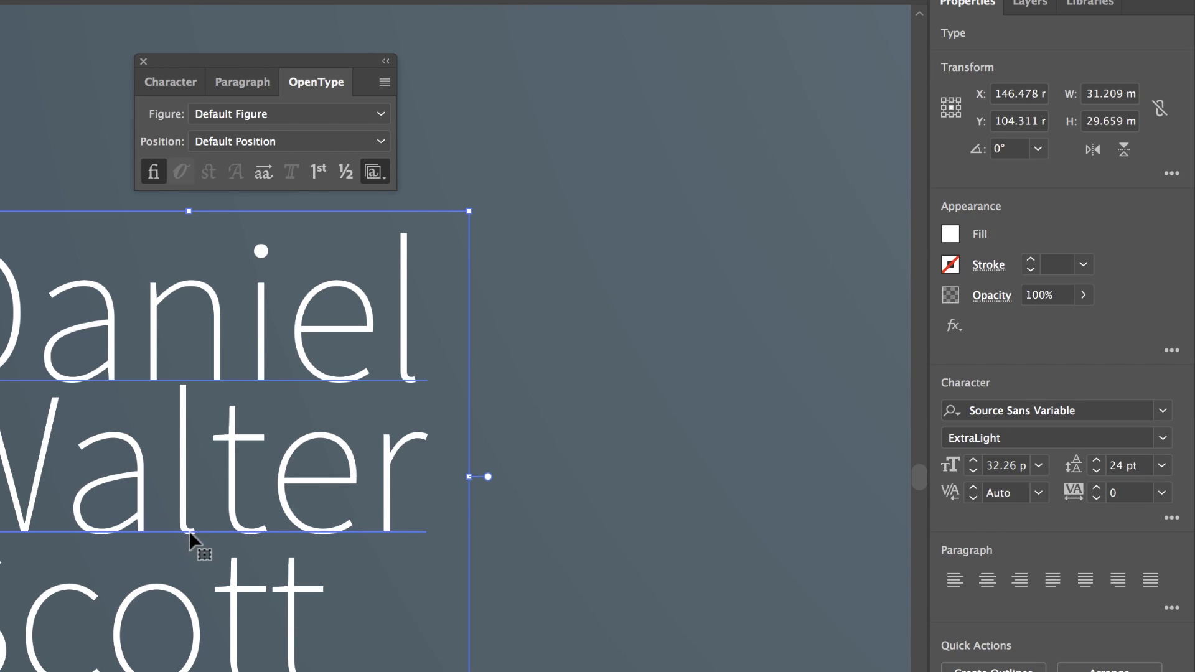
click(372, 173)
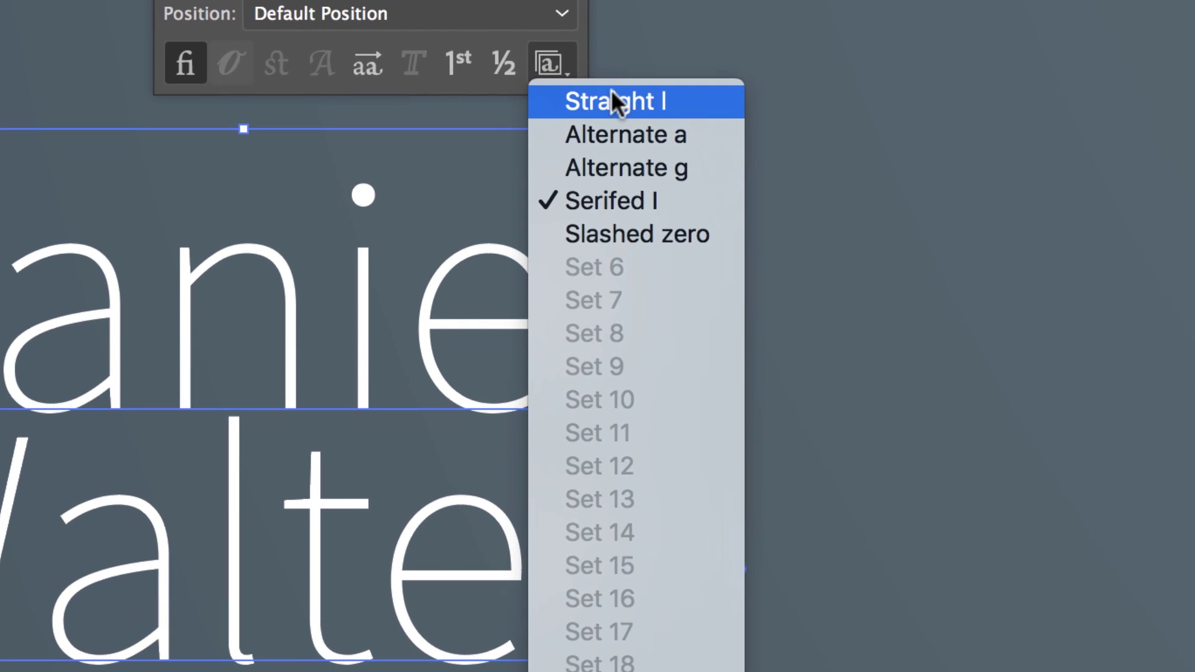
click(408, 190)
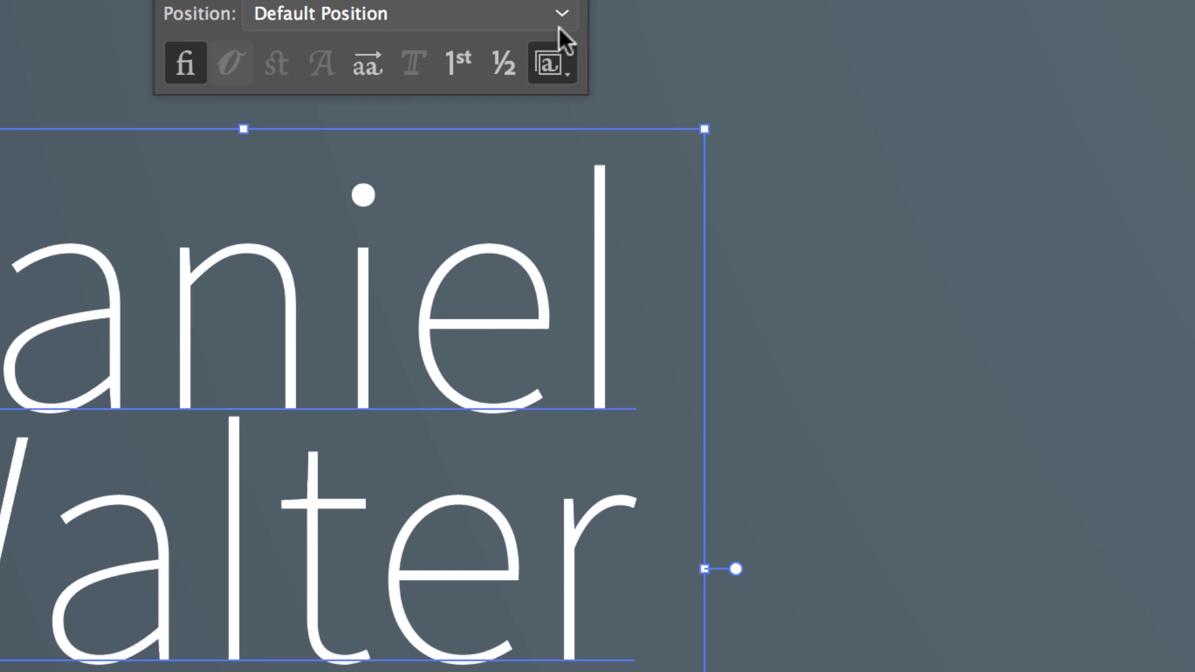
click(551, 62)
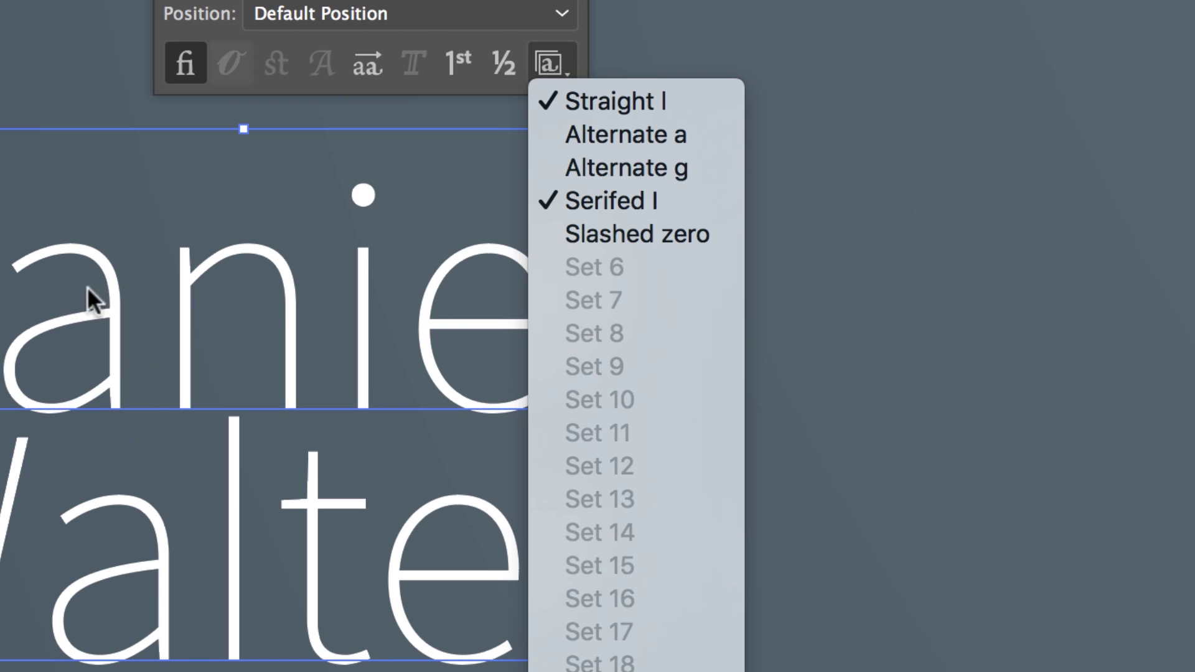
click(607, 145)
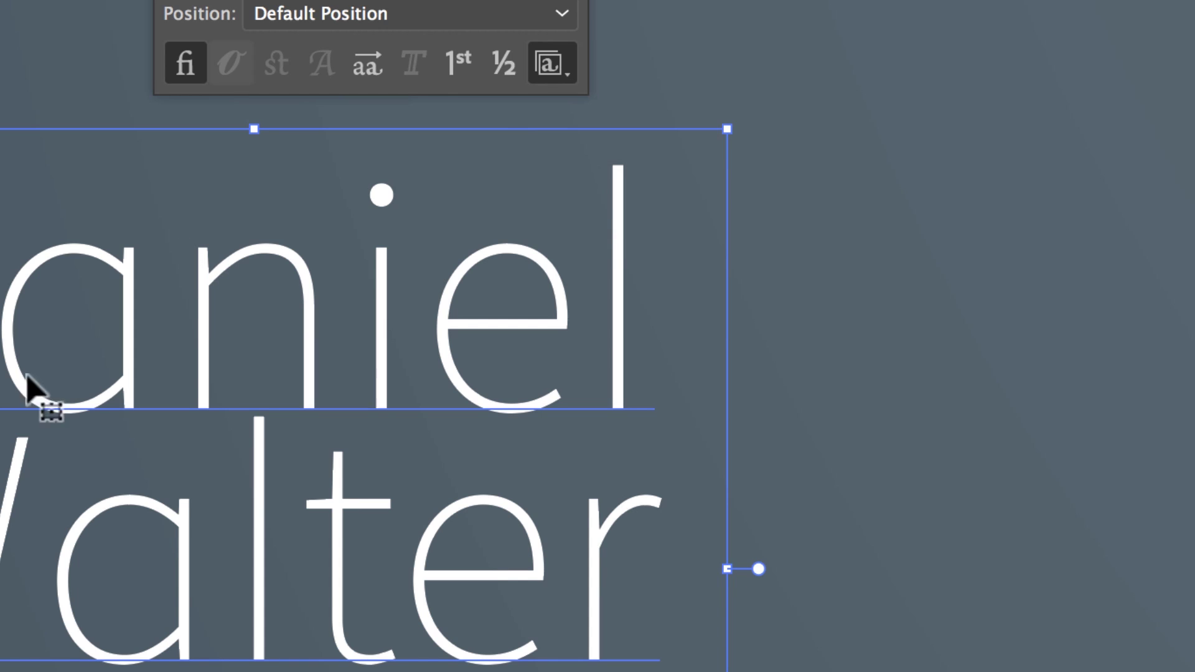
click(547, 62)
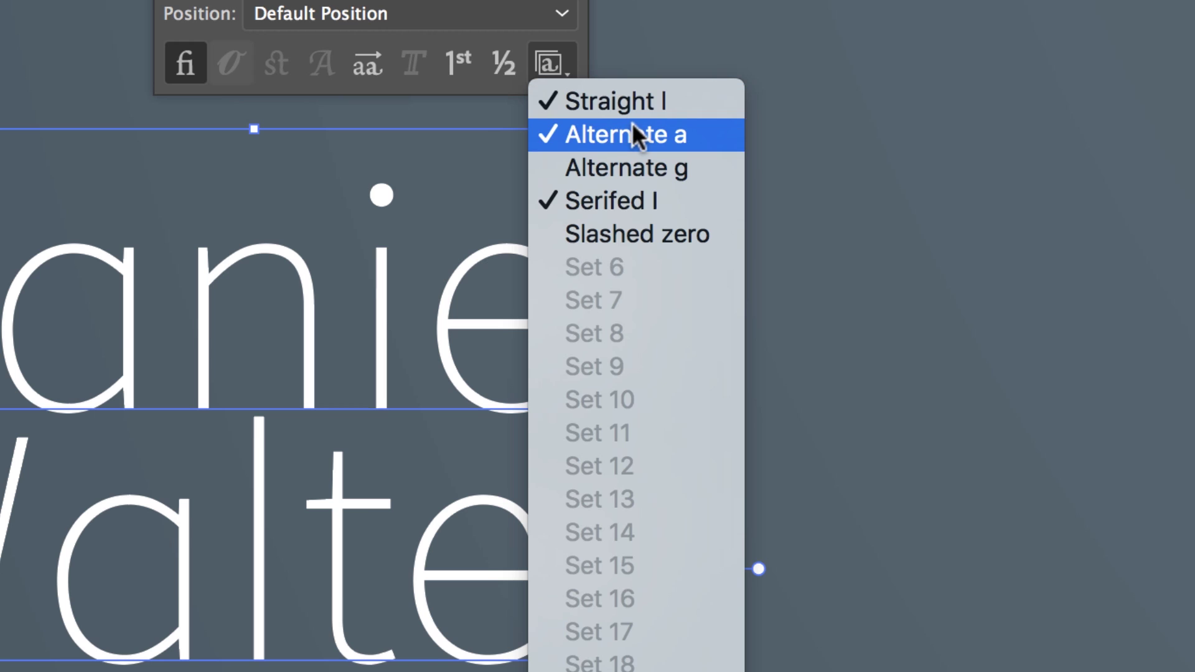
click(628, 186)
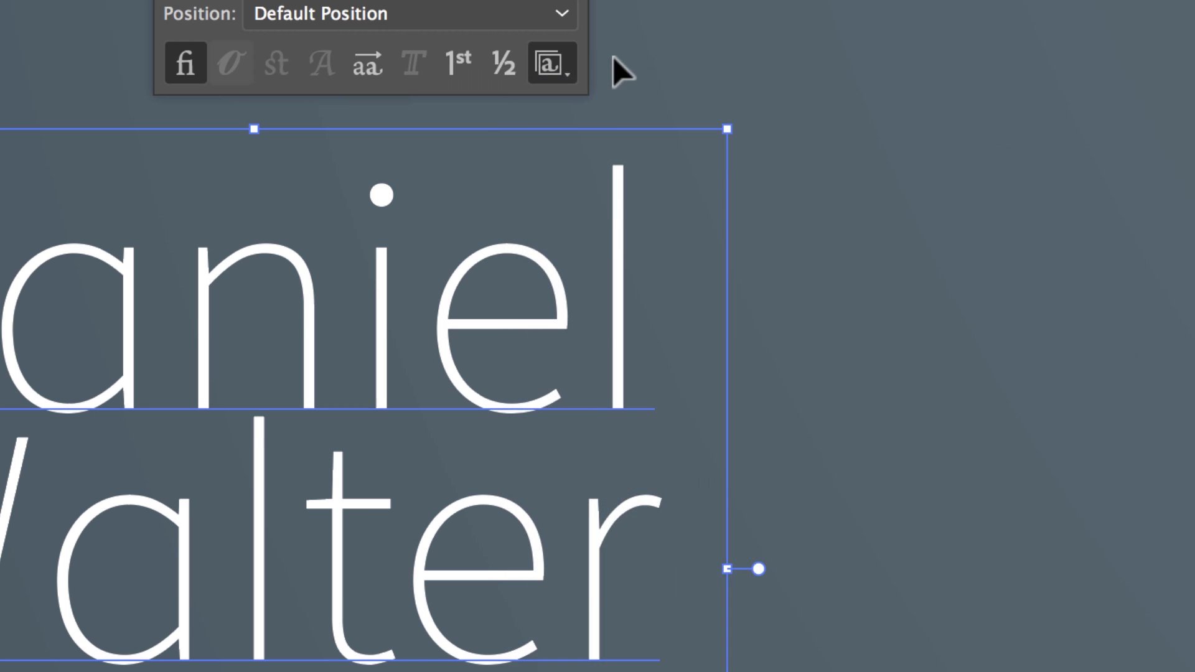
Step: Add a fourth line reading g10 below the three-line name text and finish editing
click(562, 65)
click(618, 208)
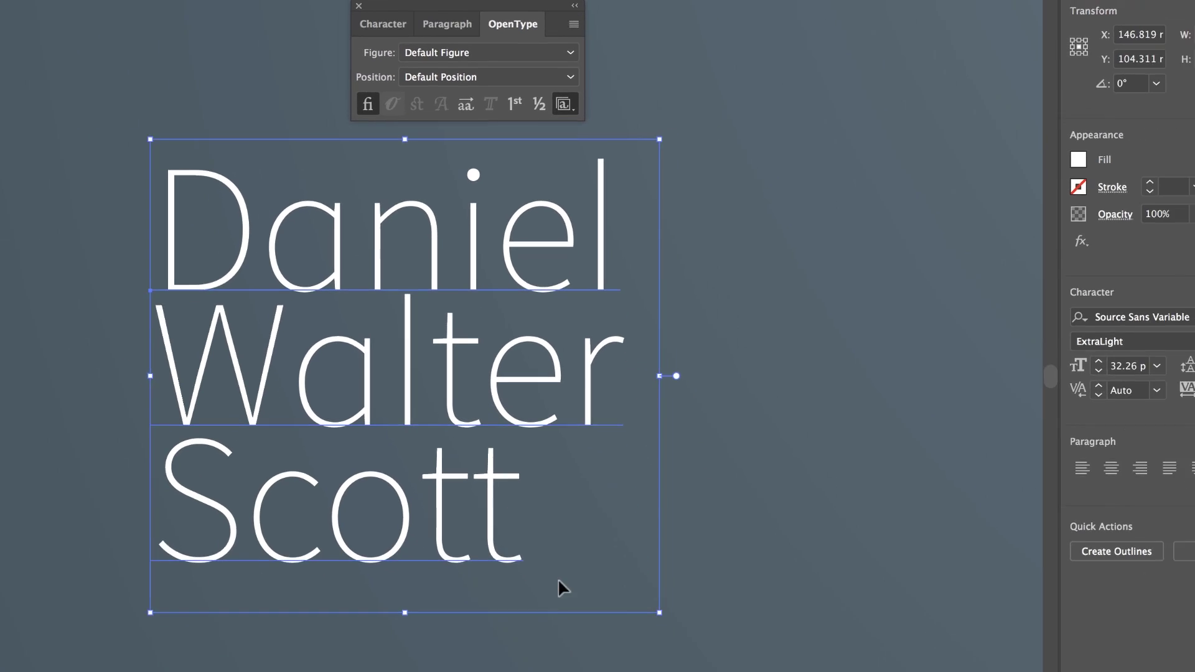
double_click(532, 471)
key(Return)
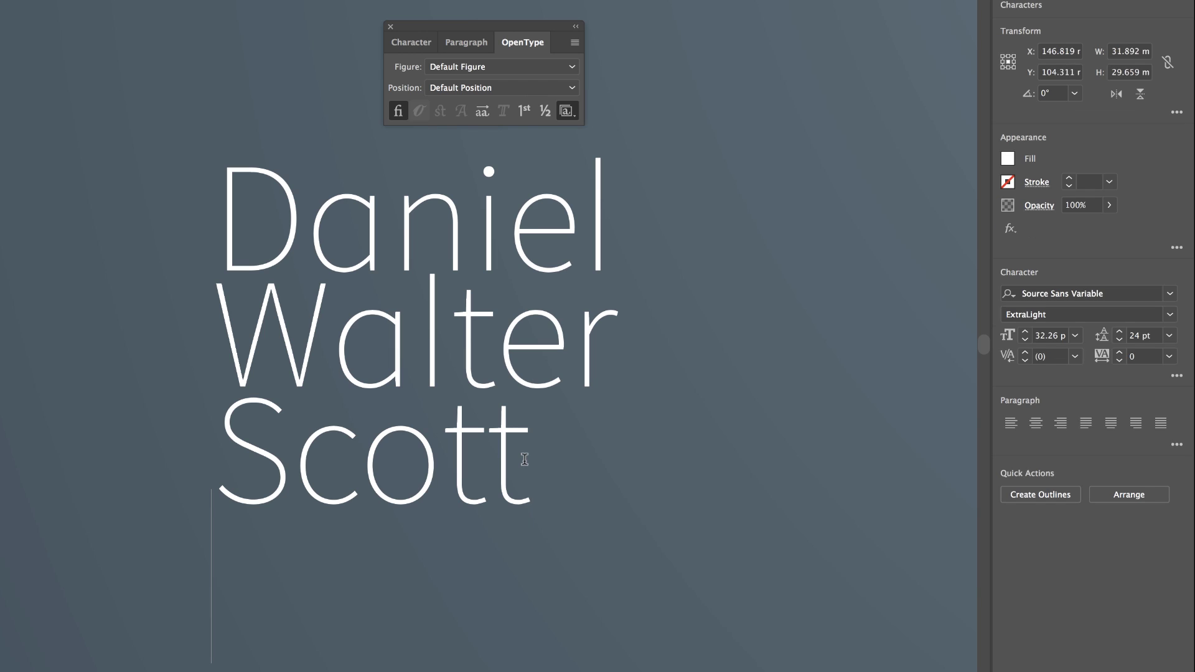
text(g10)
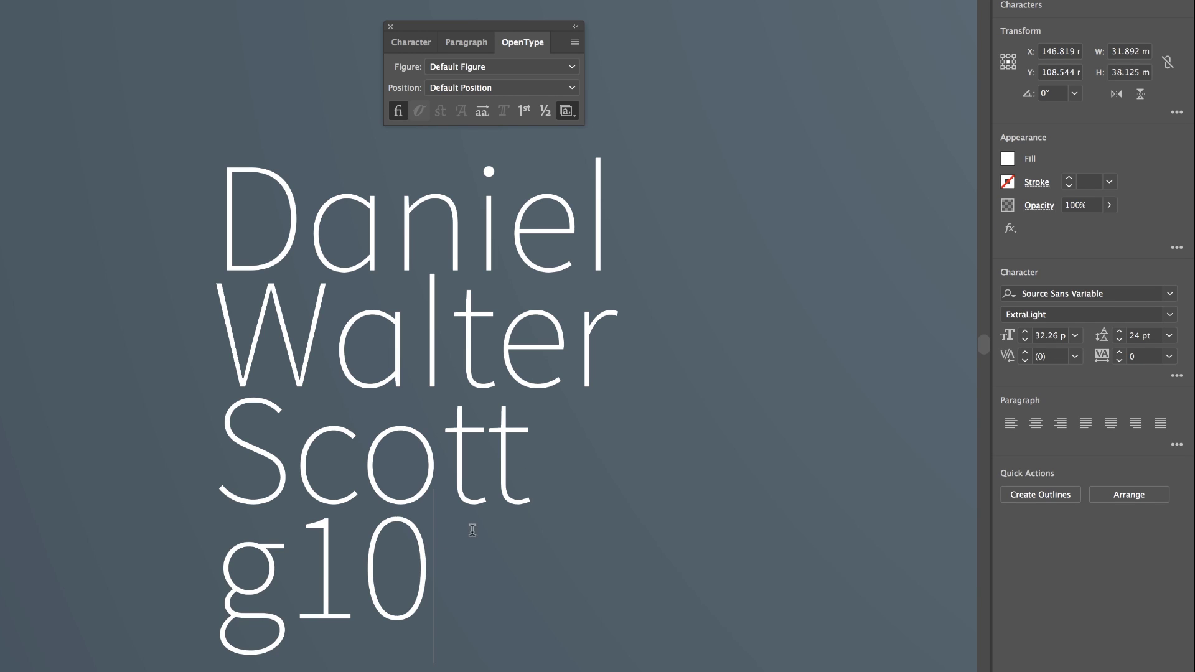
key(Escape)
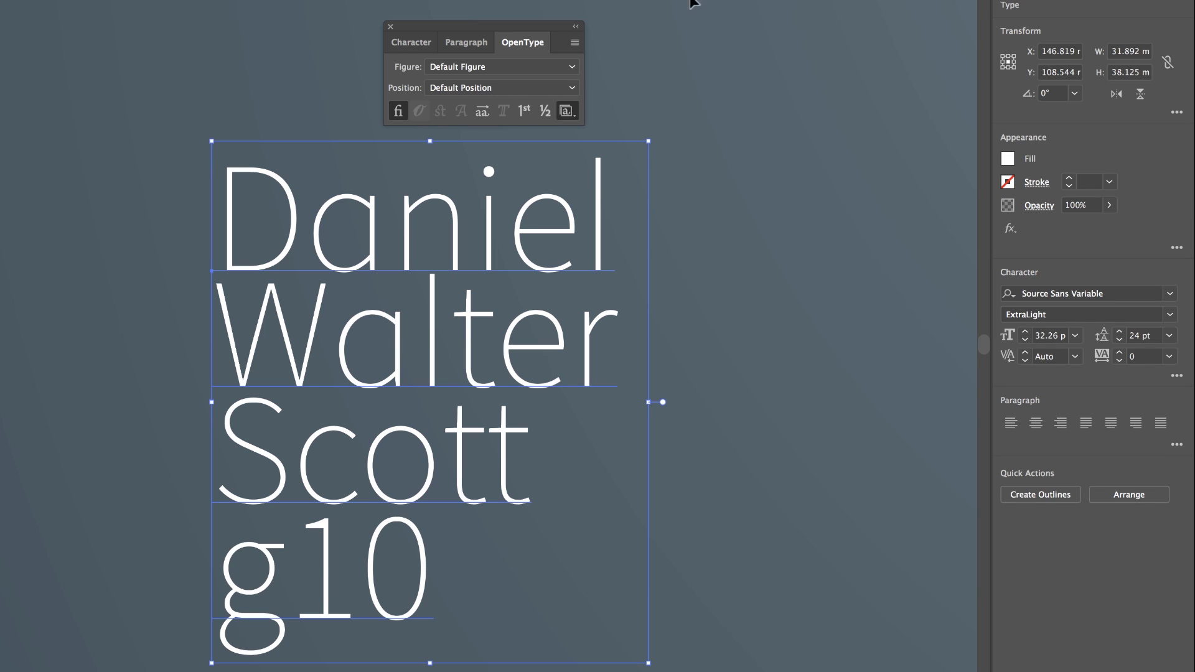
Step: Replace the 1 in the g10 line with a capital I and finish editing
click(567, 110)
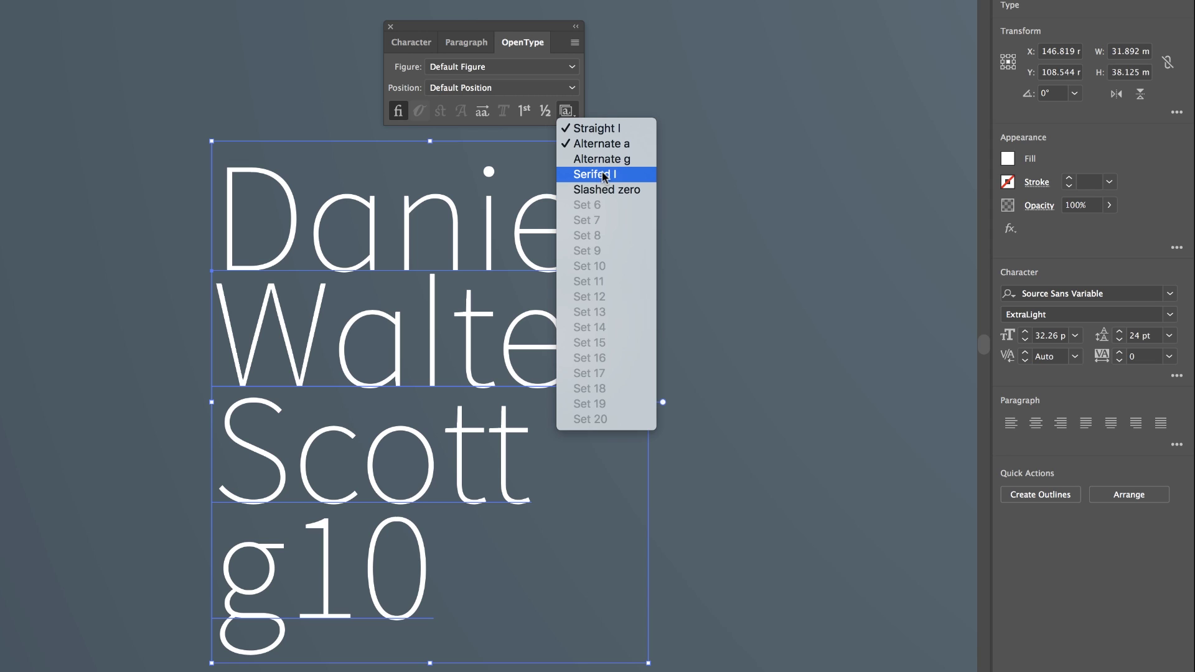
click(350, 601)
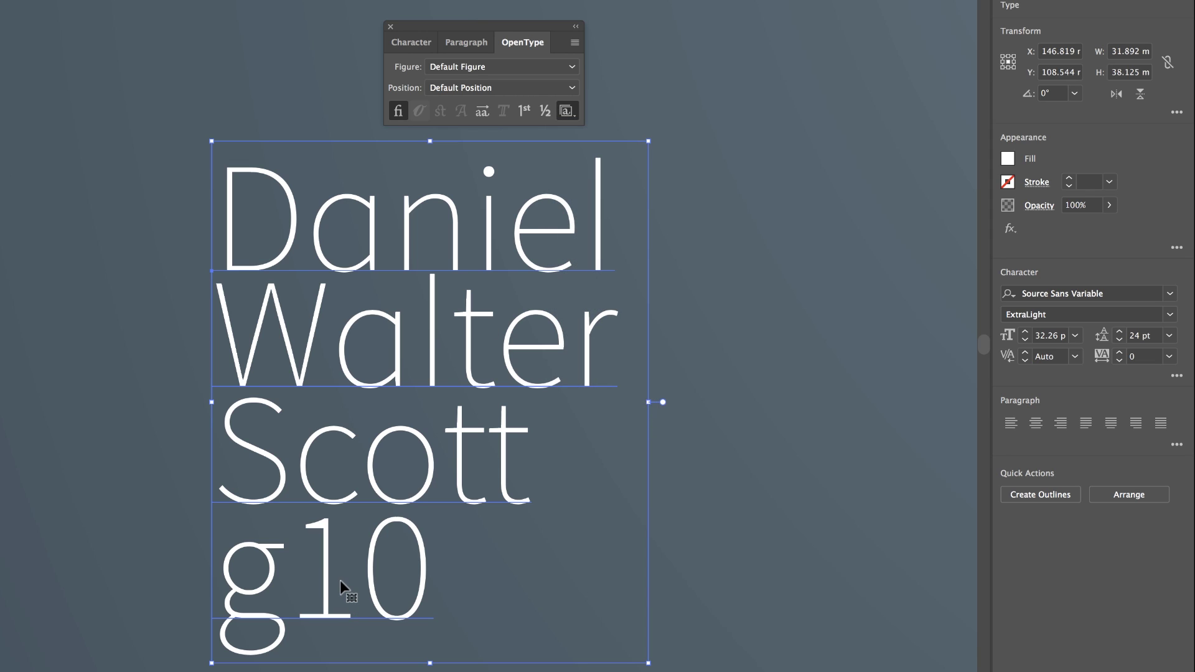
double_click(340, 580)
key(BackSpace)
text(l)
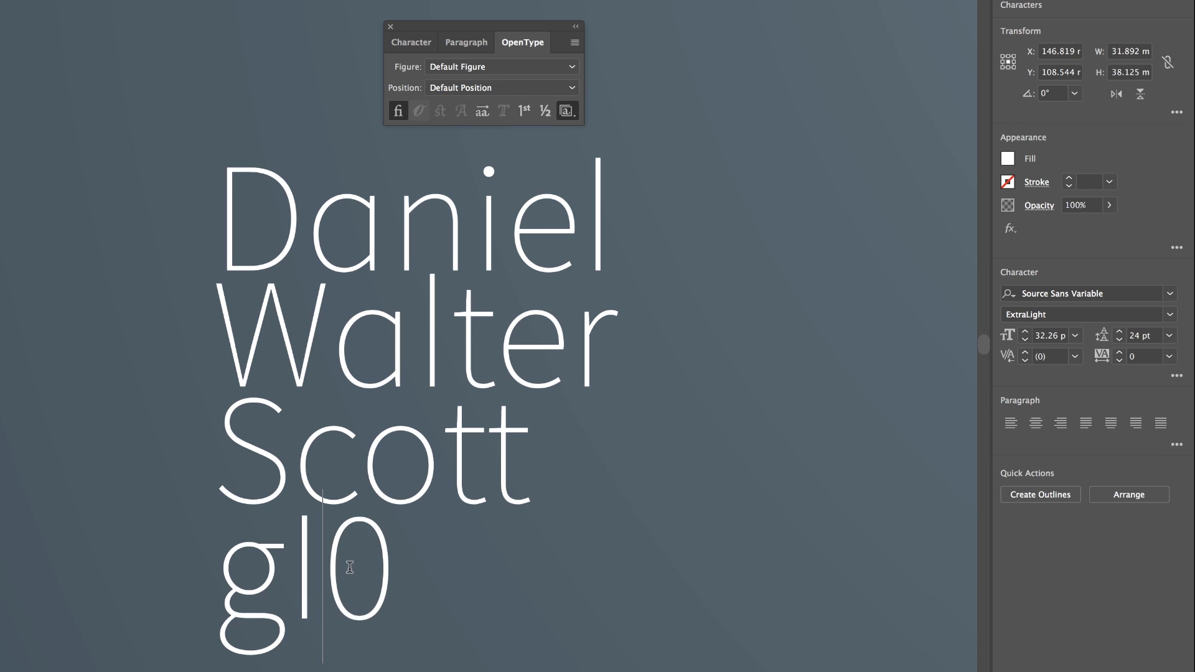
key(Escape)
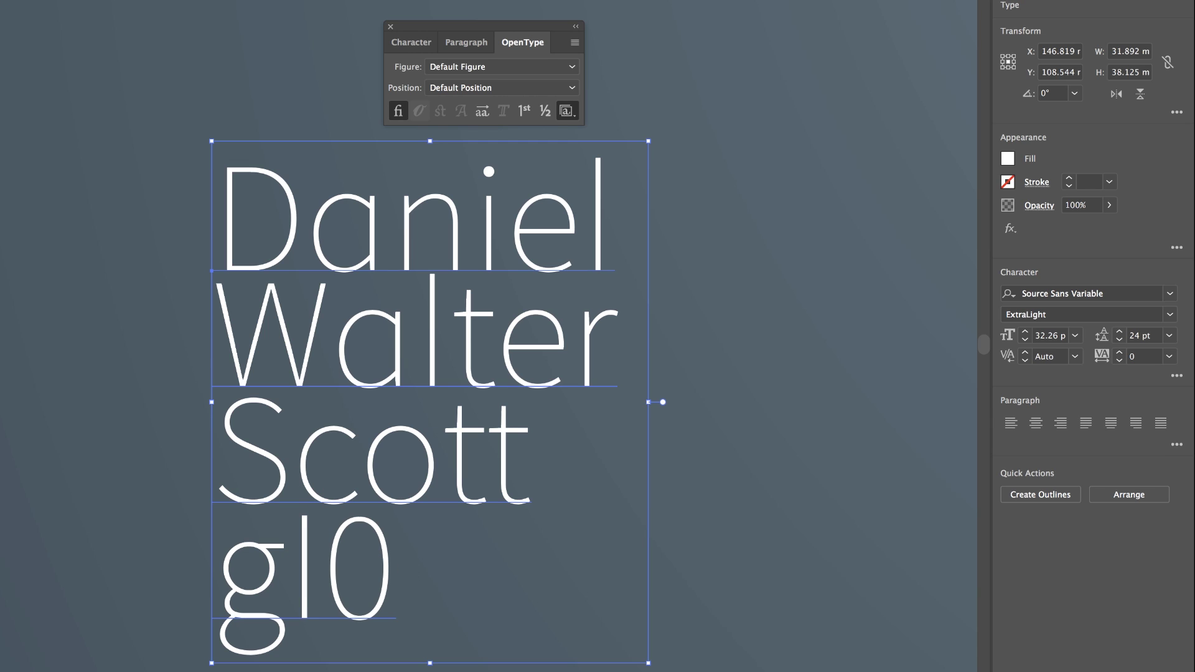
Step: Turn on the Serifed I, Slashed zero and Alternate g stylistic sets for the name text, and deselect it
click(573, 45)
click(573, 45)
click(567, 111)
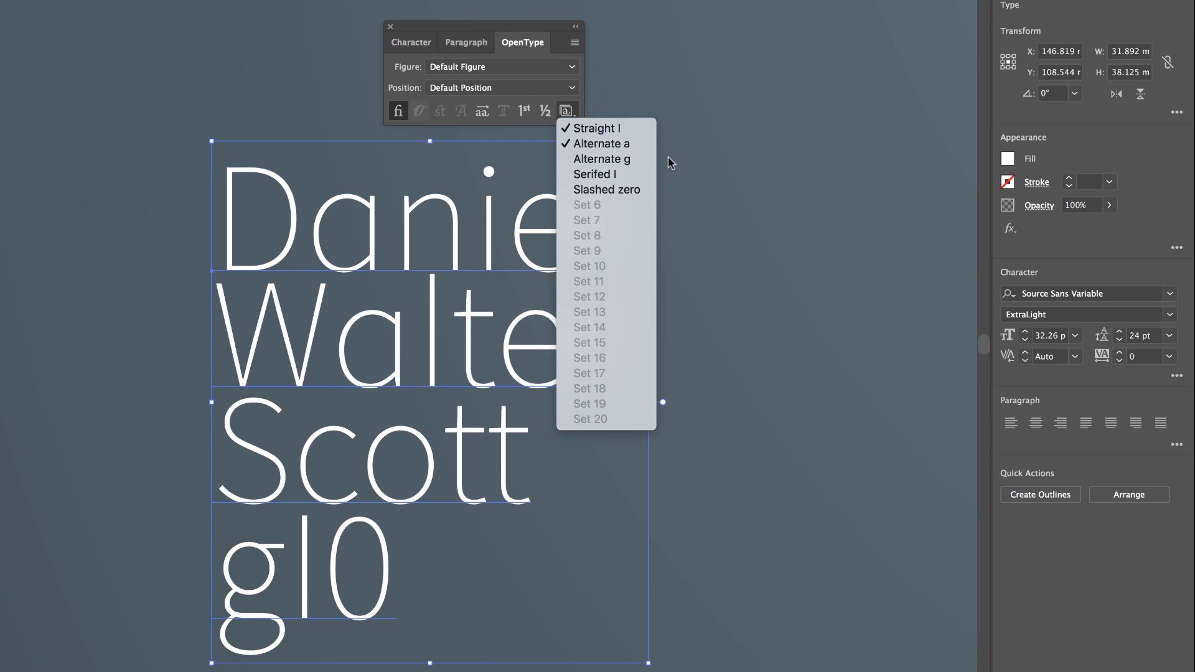
click(604, 178)
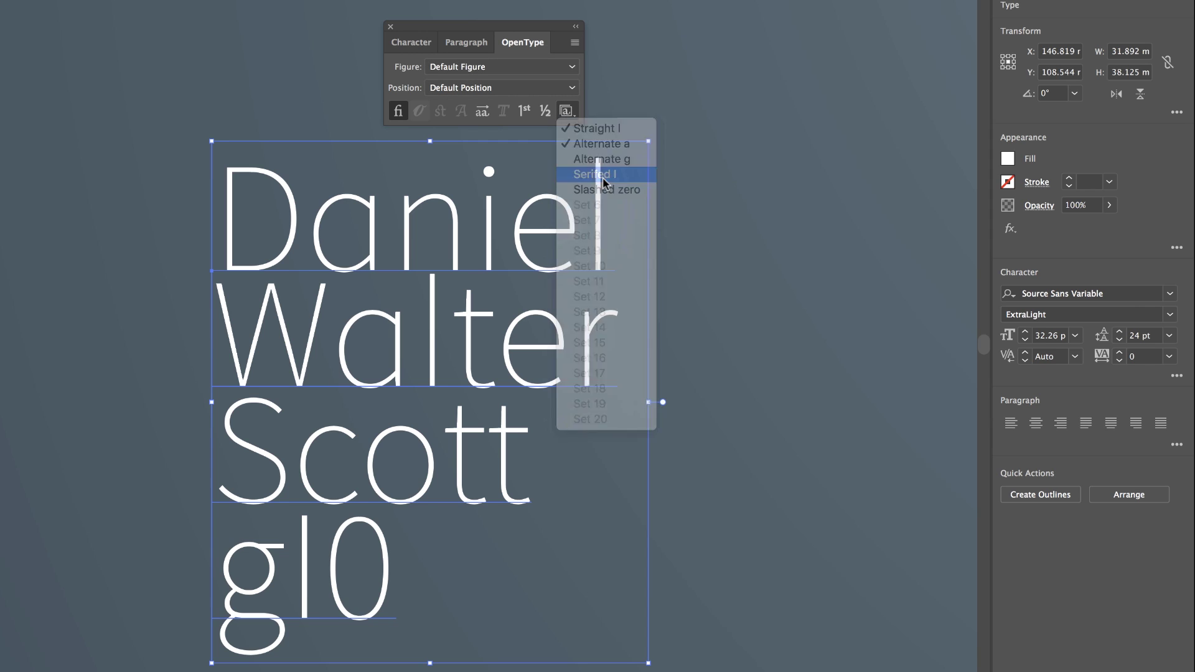
click(566, 111)
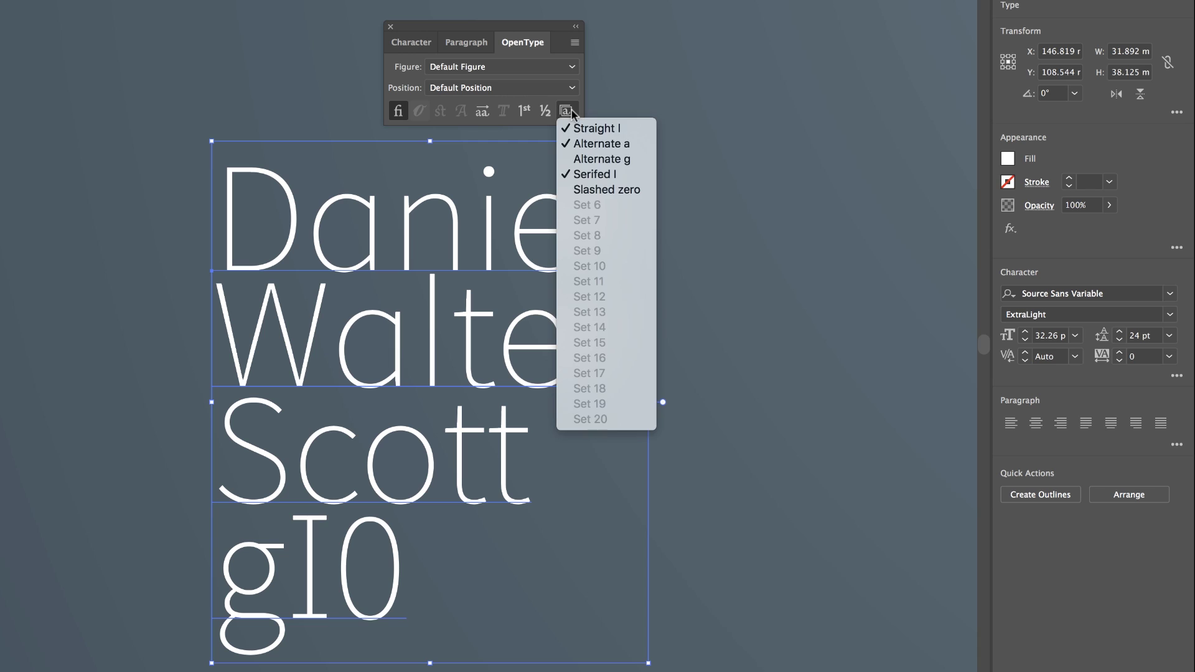
click(595, 191)
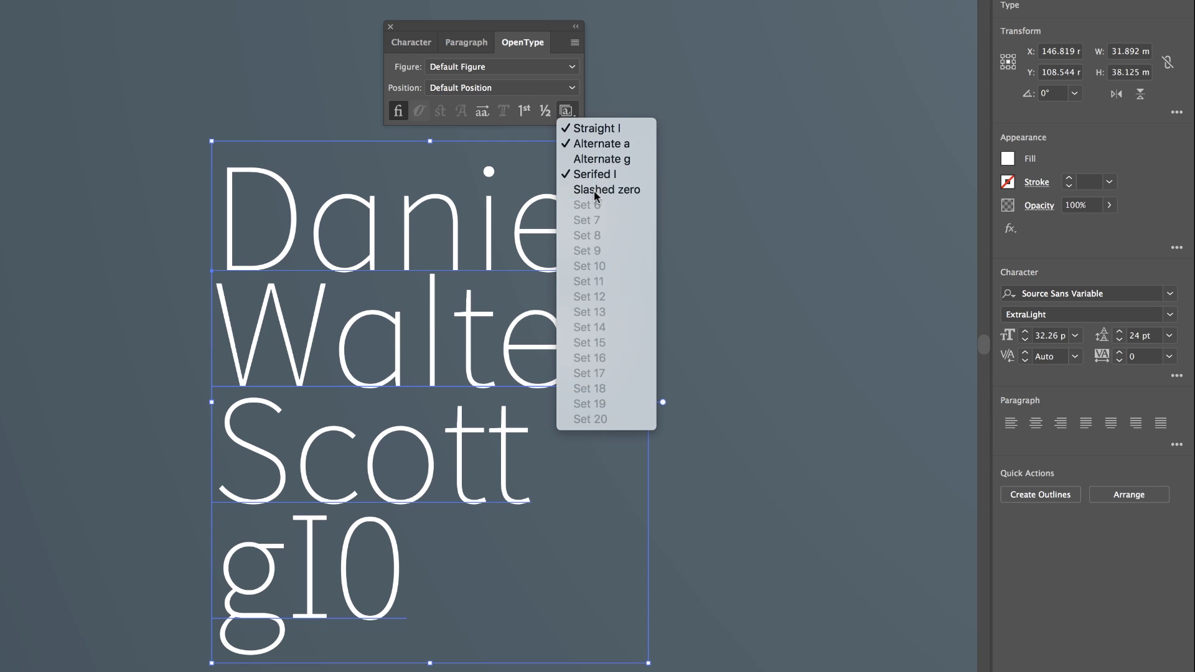
click(566, 112)
click(601, 158)
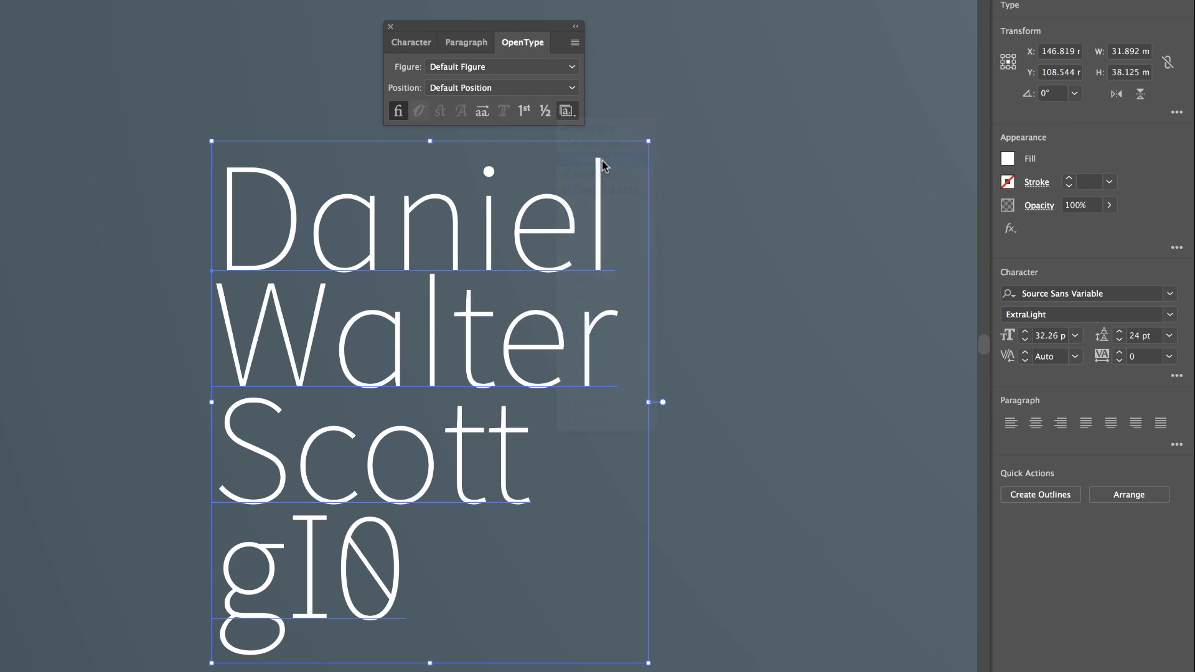
click(107, 191)
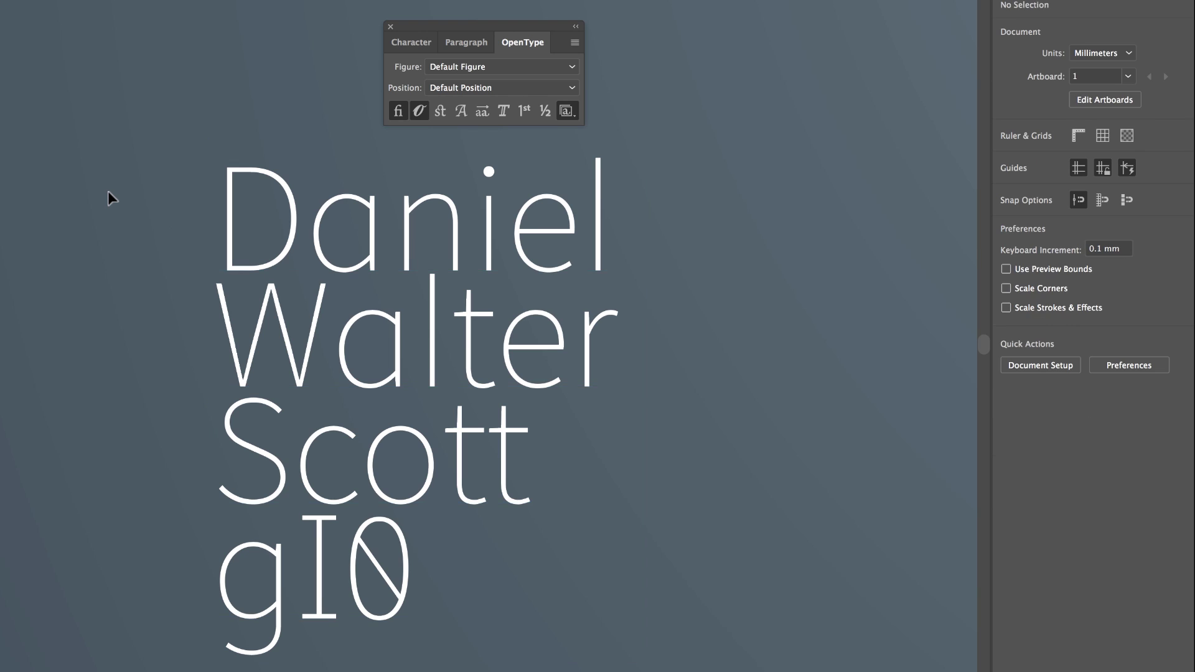
Step: Select the Queen text and turn on its stylistic sets Set 1 and Set 2
drag(776, 51, 483, 510)
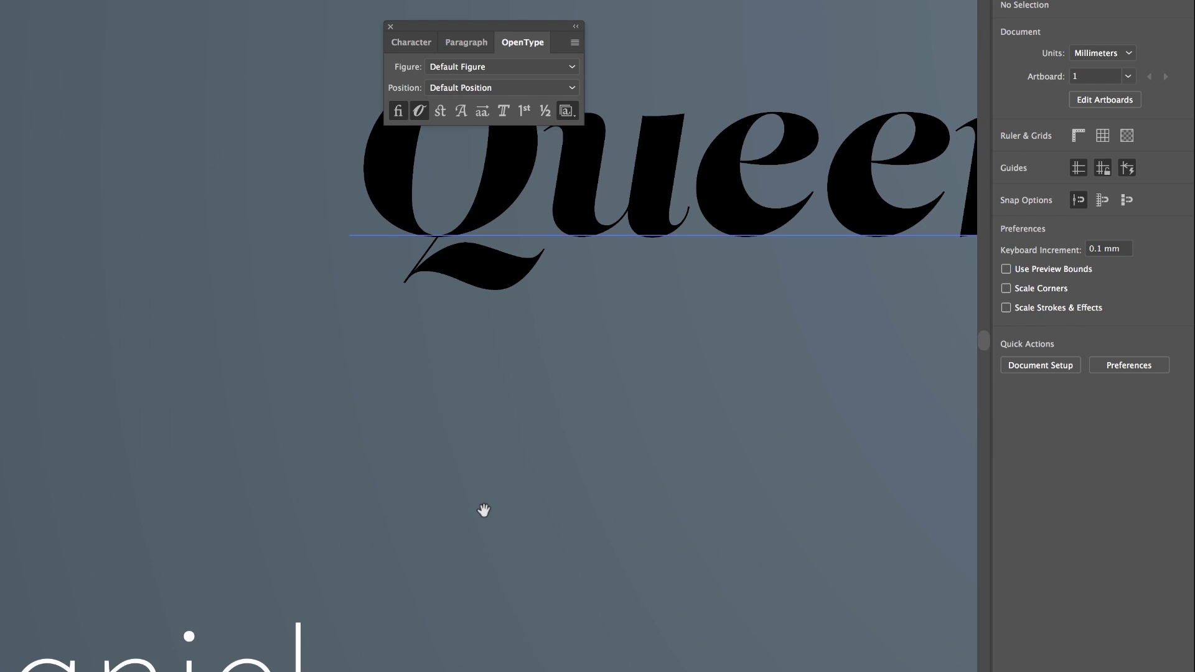
drag(625, 374, 330, 549)
click(498, 390)
click(575, 110)
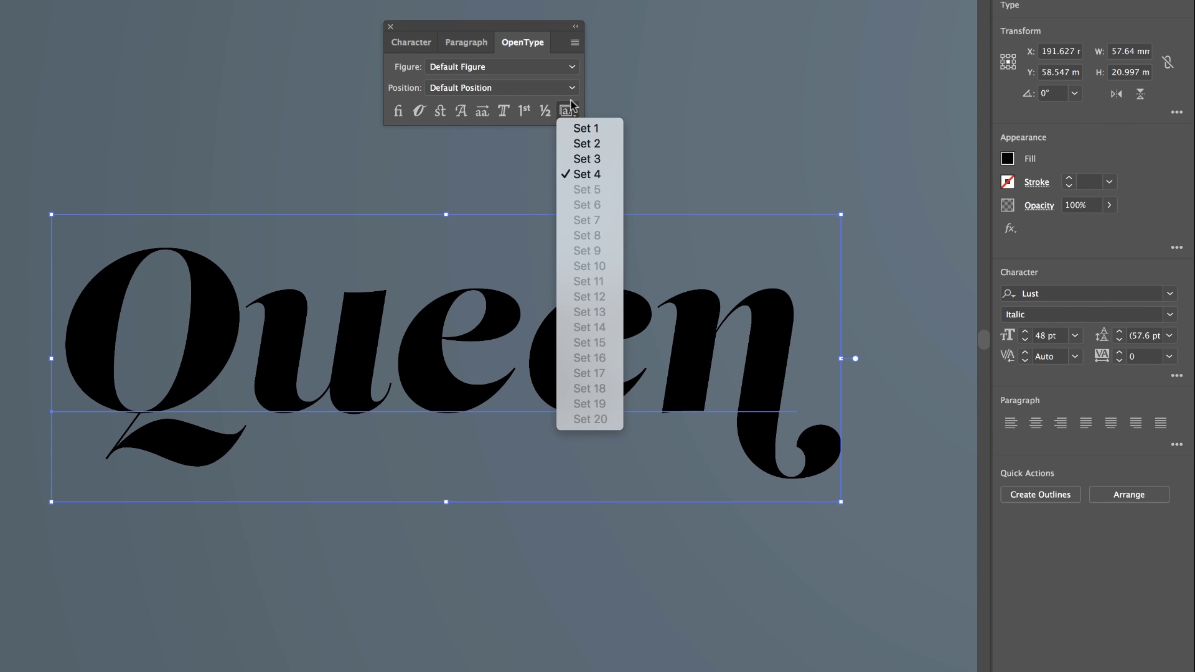
click(582, 125)
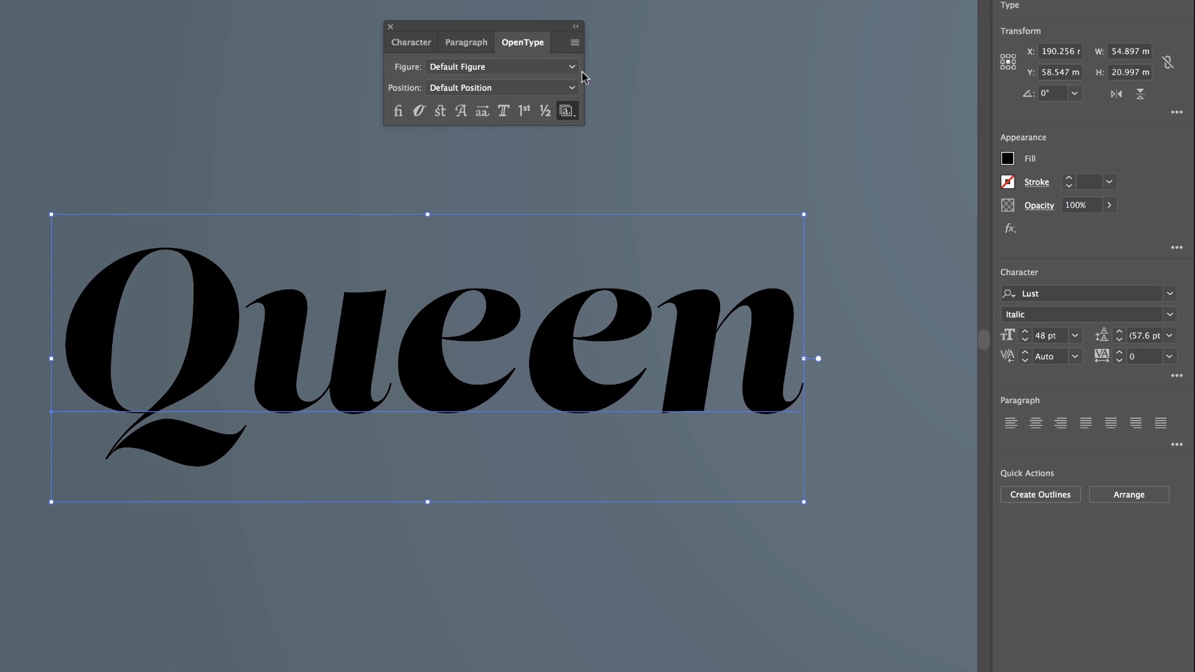
click(567, 110)
click(581, 146)
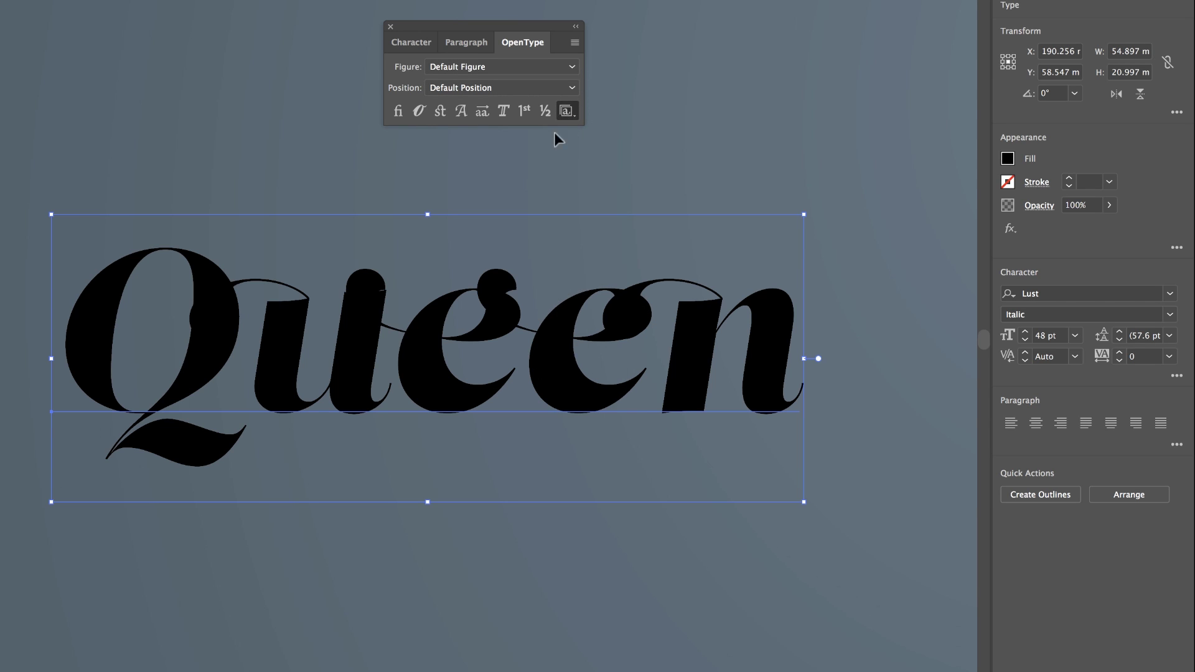
Step: Turn on Set 3 and turn off Set 2 for the Queen text
click(568, 112)
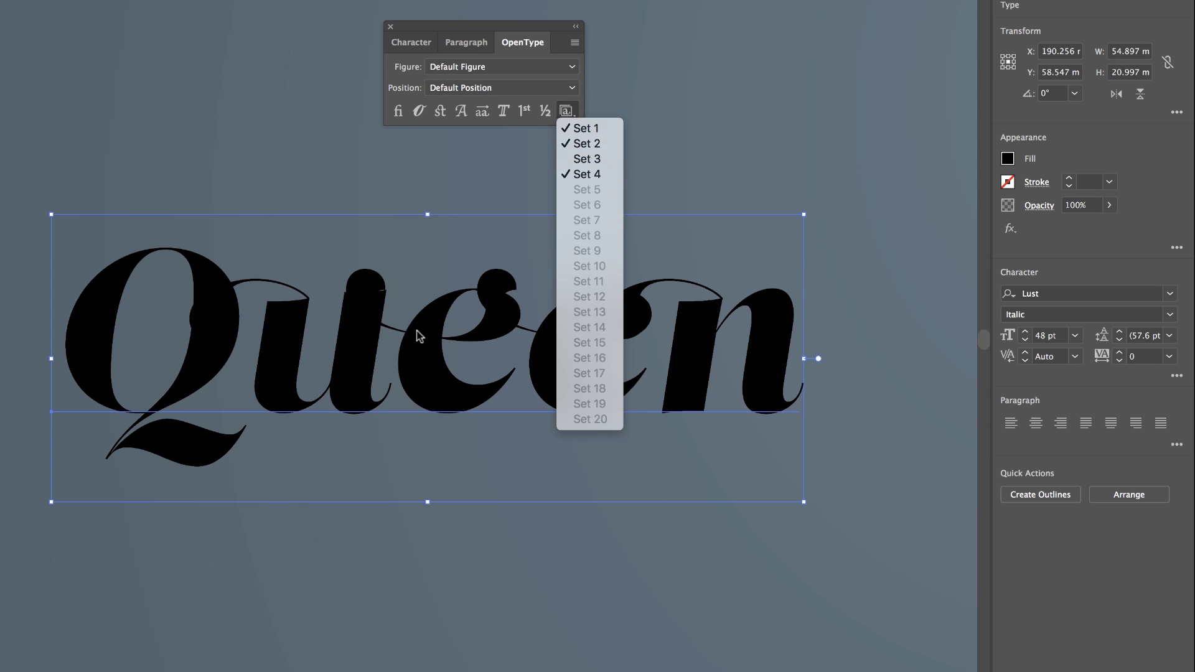
click(591, 159)
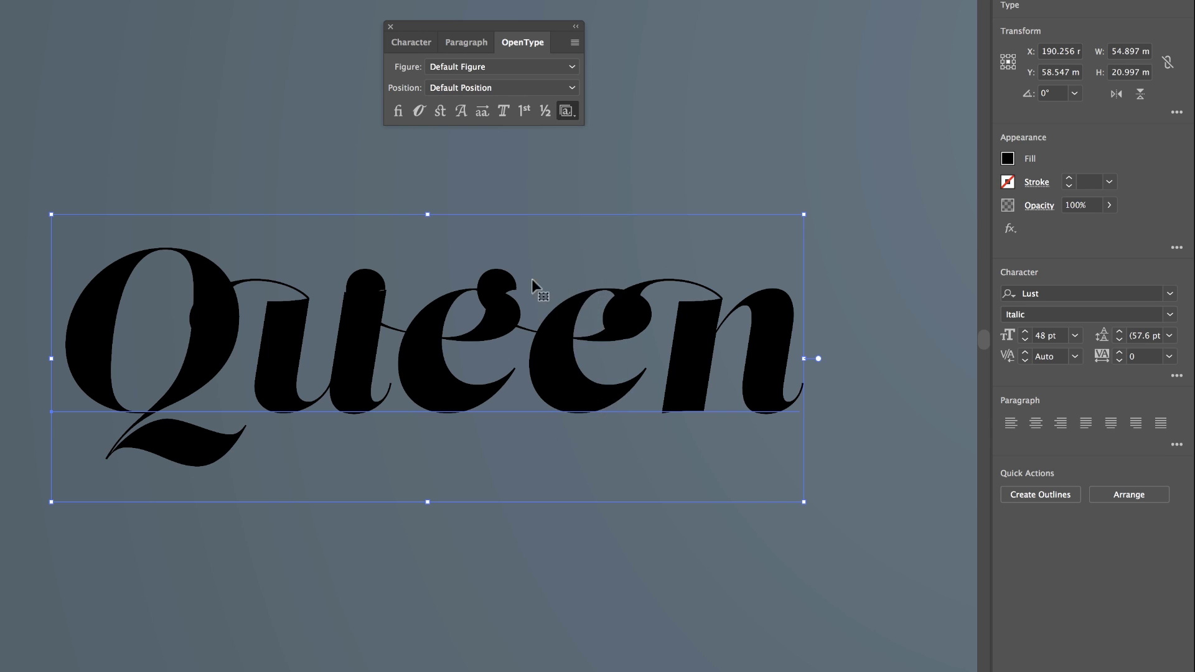
click(568, 112)
click(585, 139)
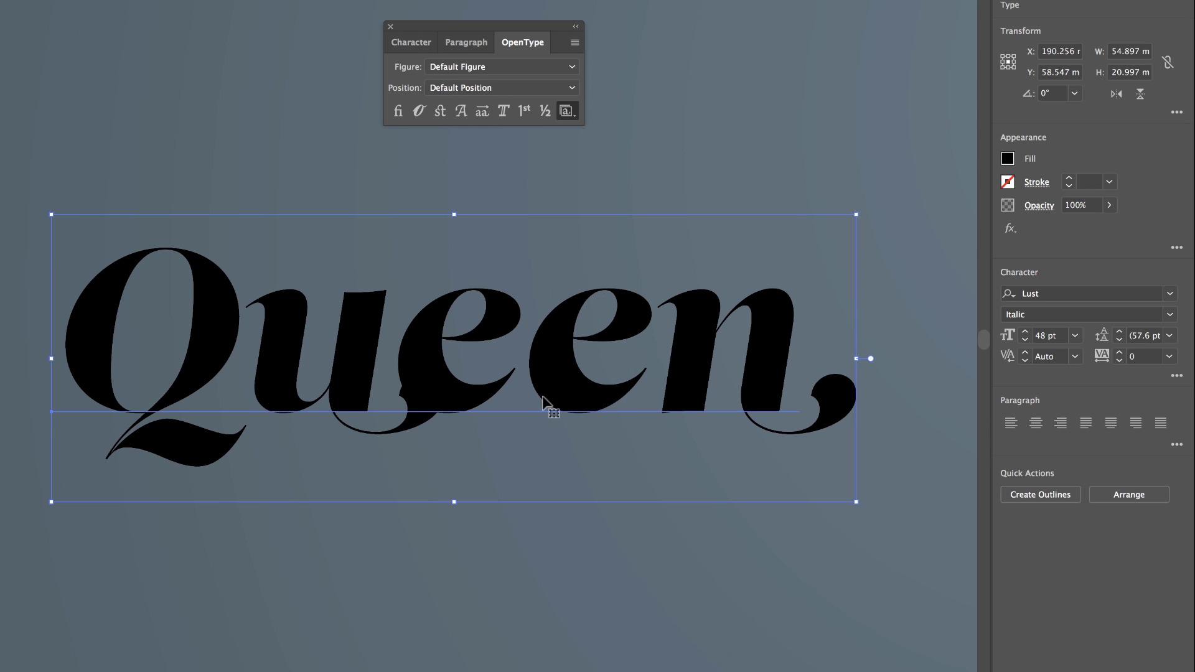
click(567, 112)
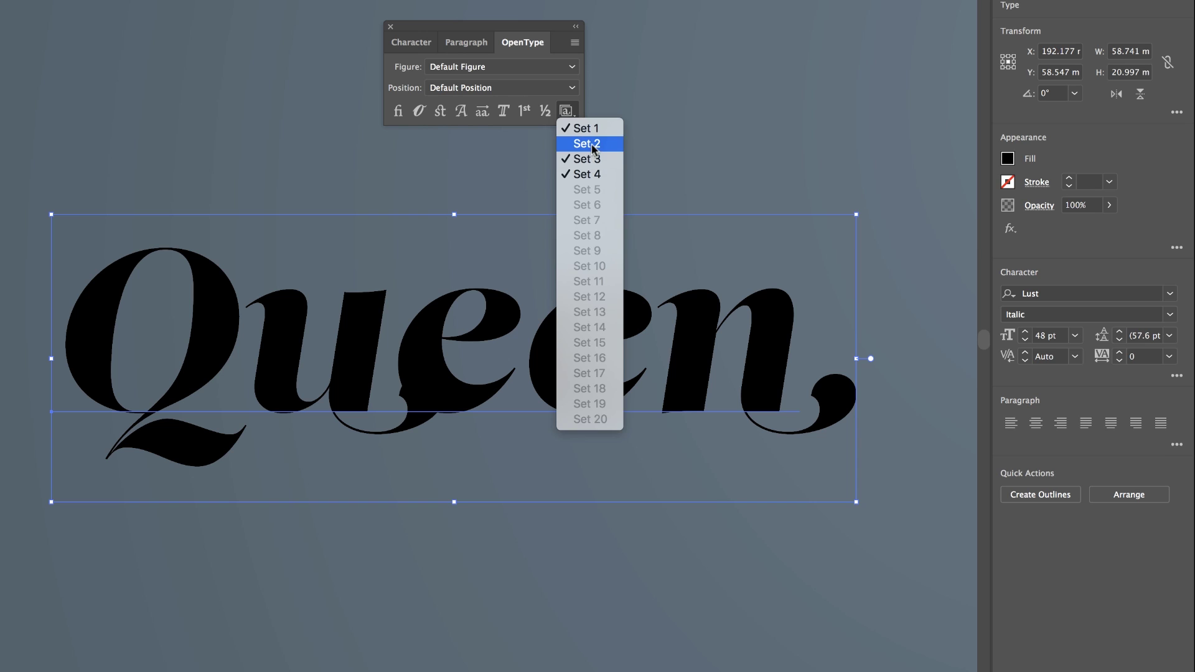
click(582, 105)
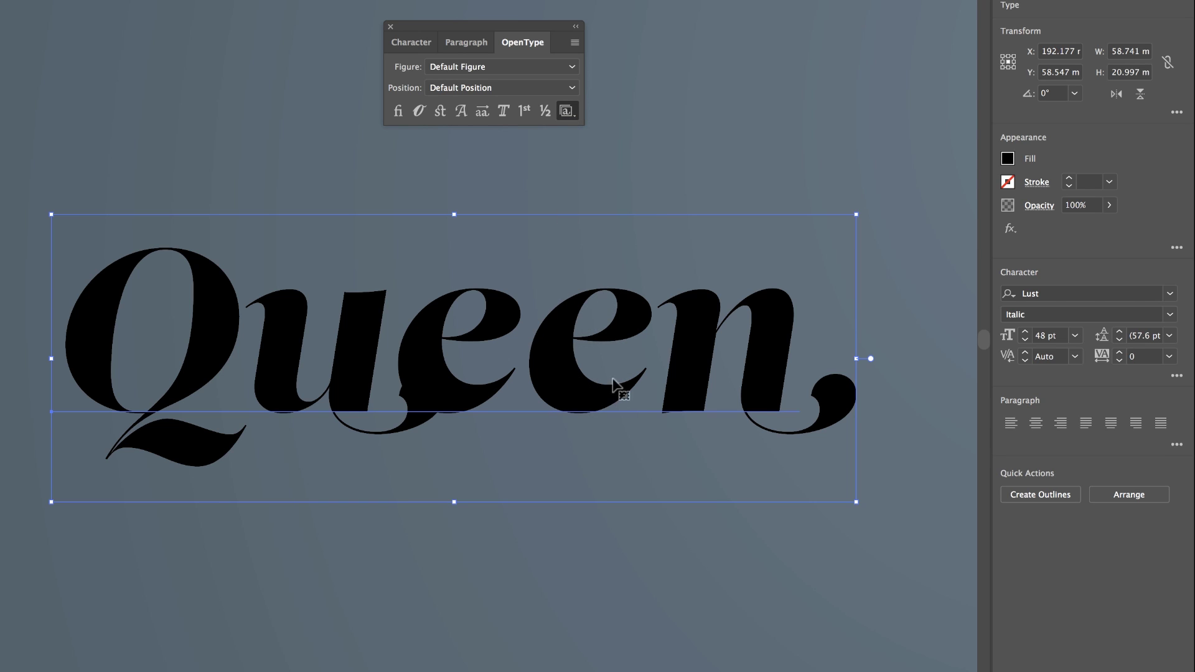
click(567, 112)
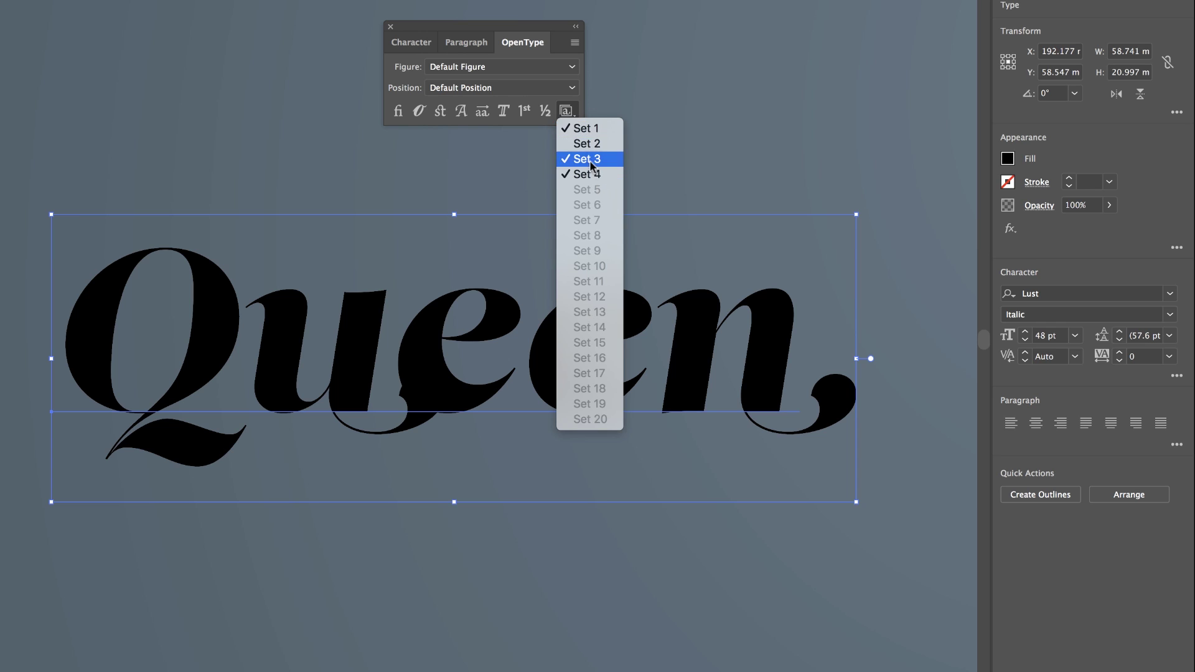
click(580, 107)
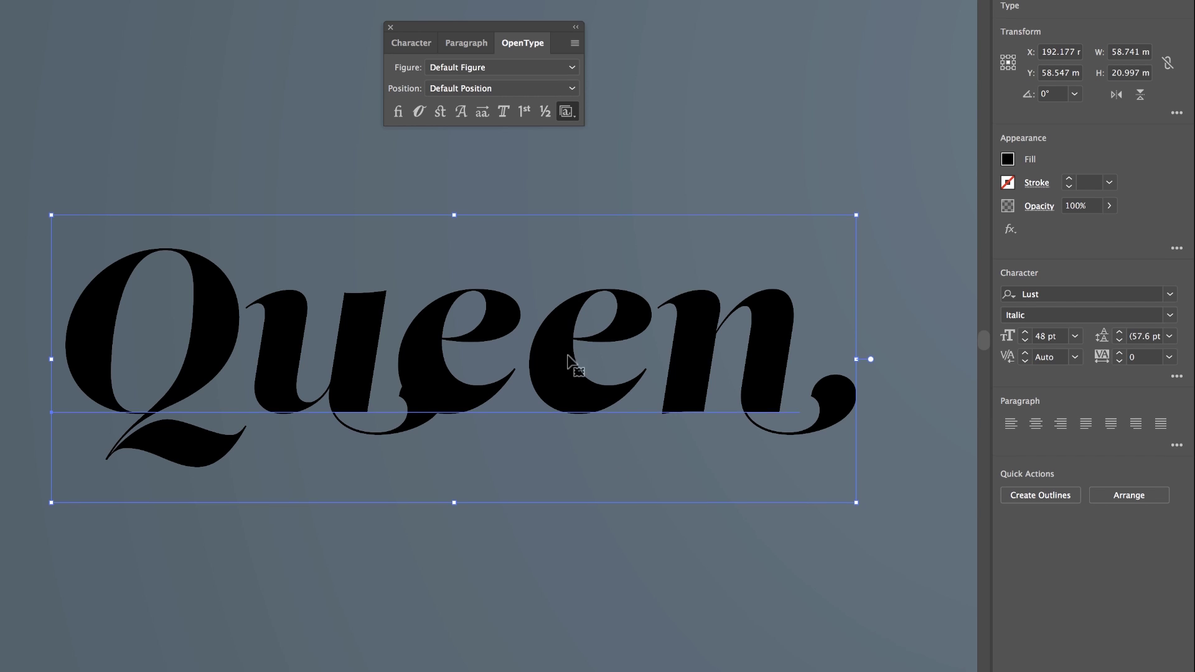
Step: Add the Queen text to My Library as a graphic
click(1117, 14)
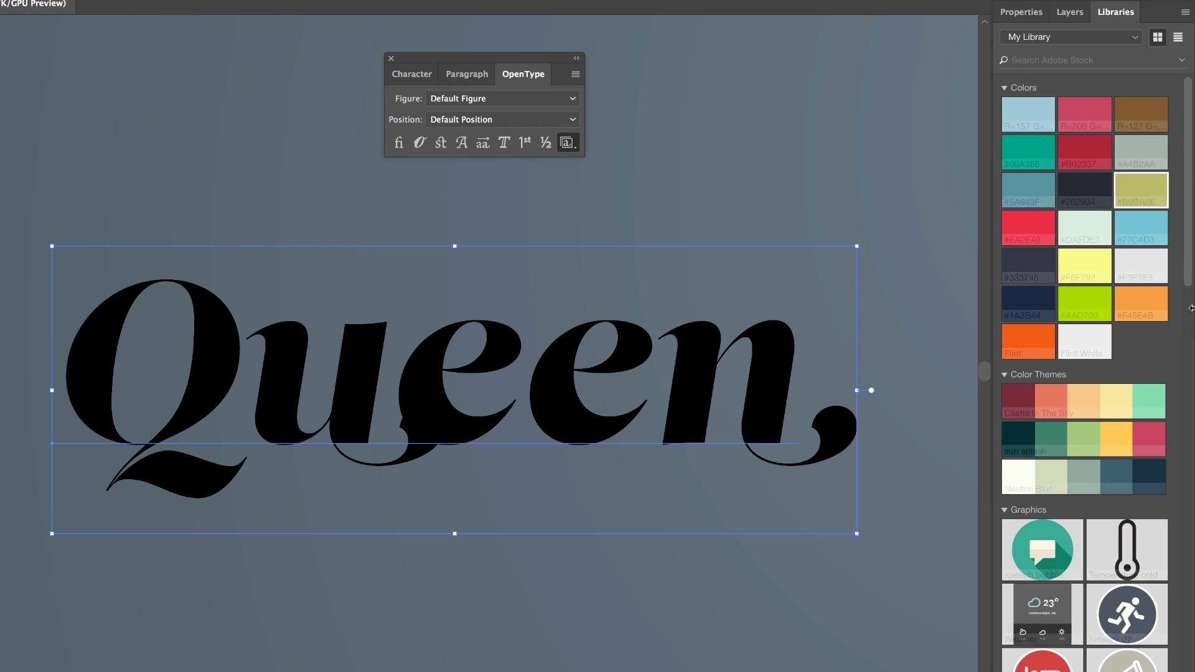
click(1007, 662)
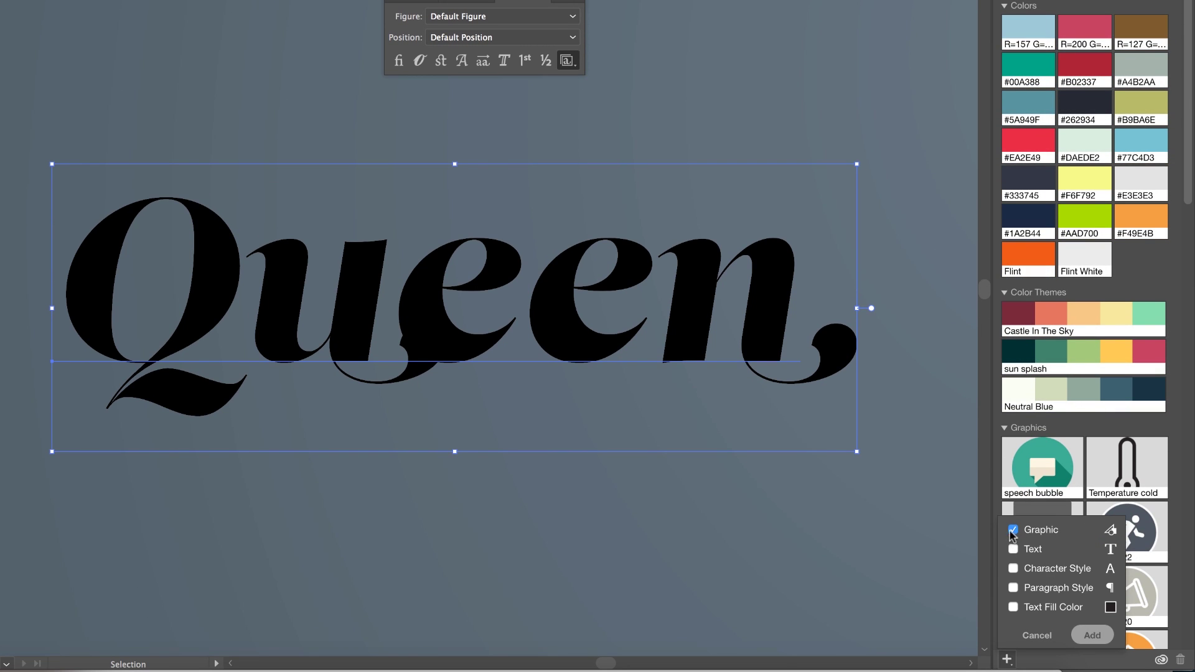
click(1092, 634)
Step: Place the Queen graphic from the library below the original word and try to edit its text
drag(1058, 471, 488, 531)
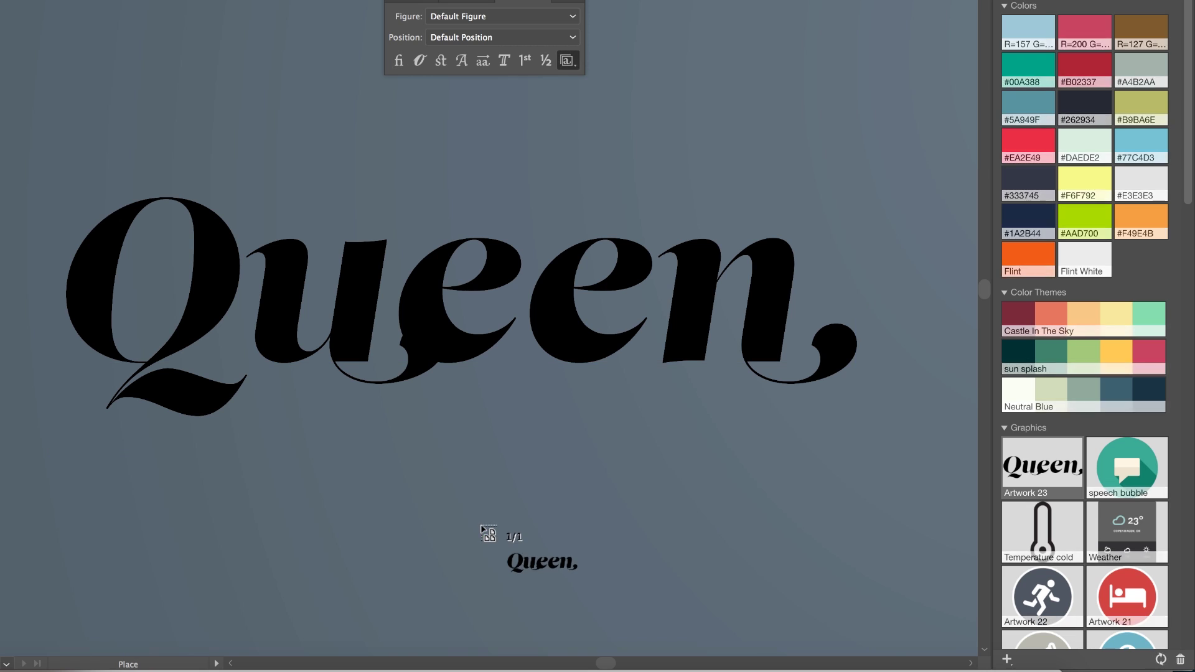
click(432, 499)
drag(693, 570, 472, 513)
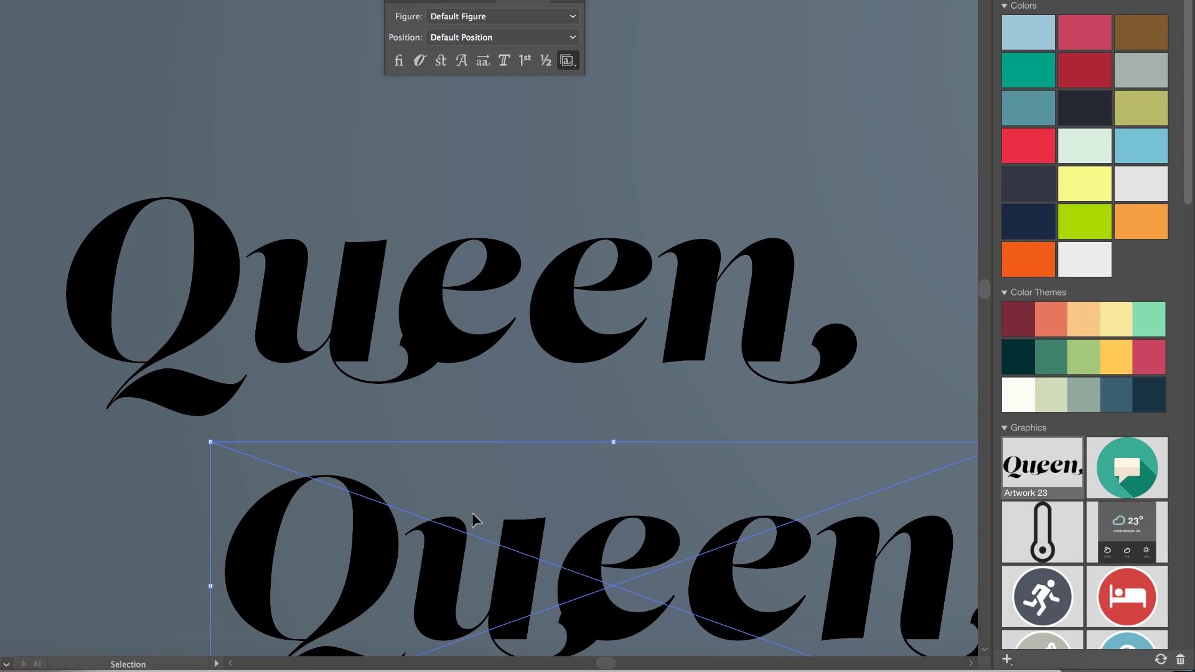
double_click(518, 520)
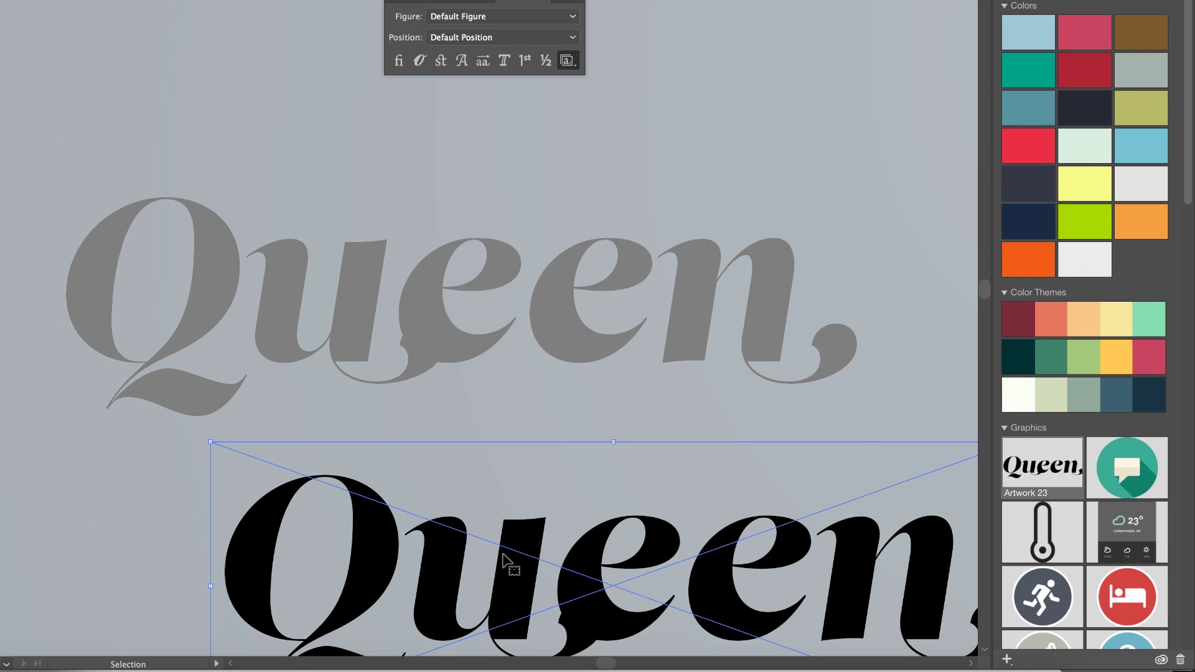
Step: Delete the placed Queen graphic and leave isolation mode
click(208, 543)
click(380, 521)
key(Delete)
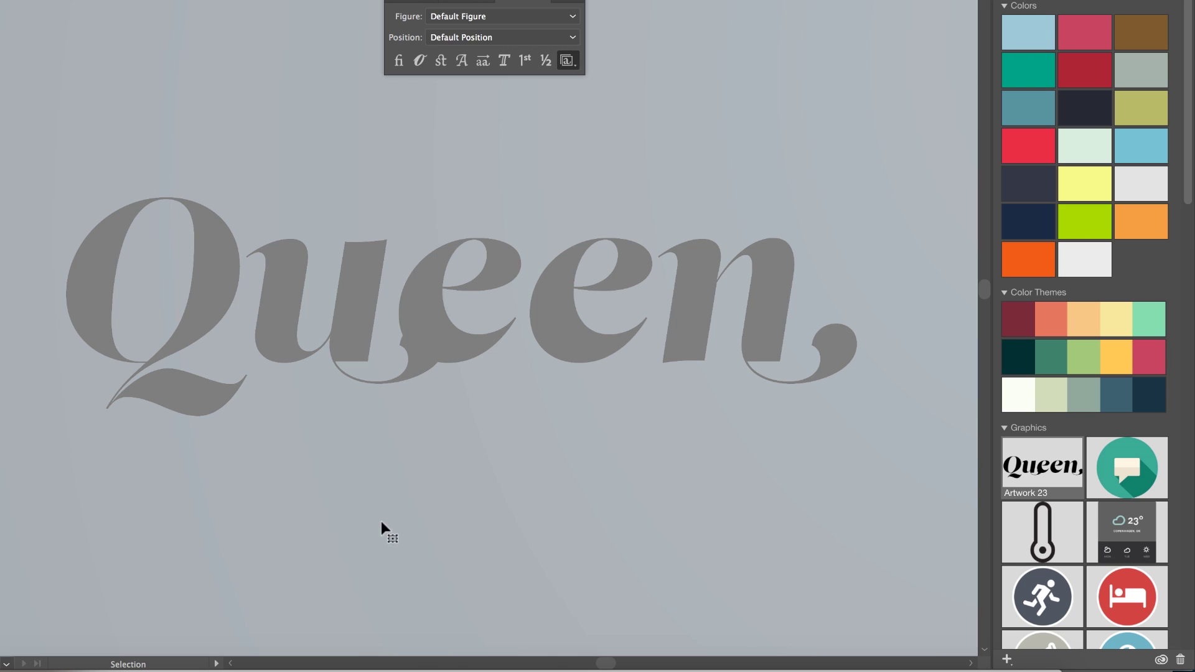
double_click(387, 517)
Step: Add the original Queen text to My Library as a Text asset only, excluding the Graphic option
click(483, 305)
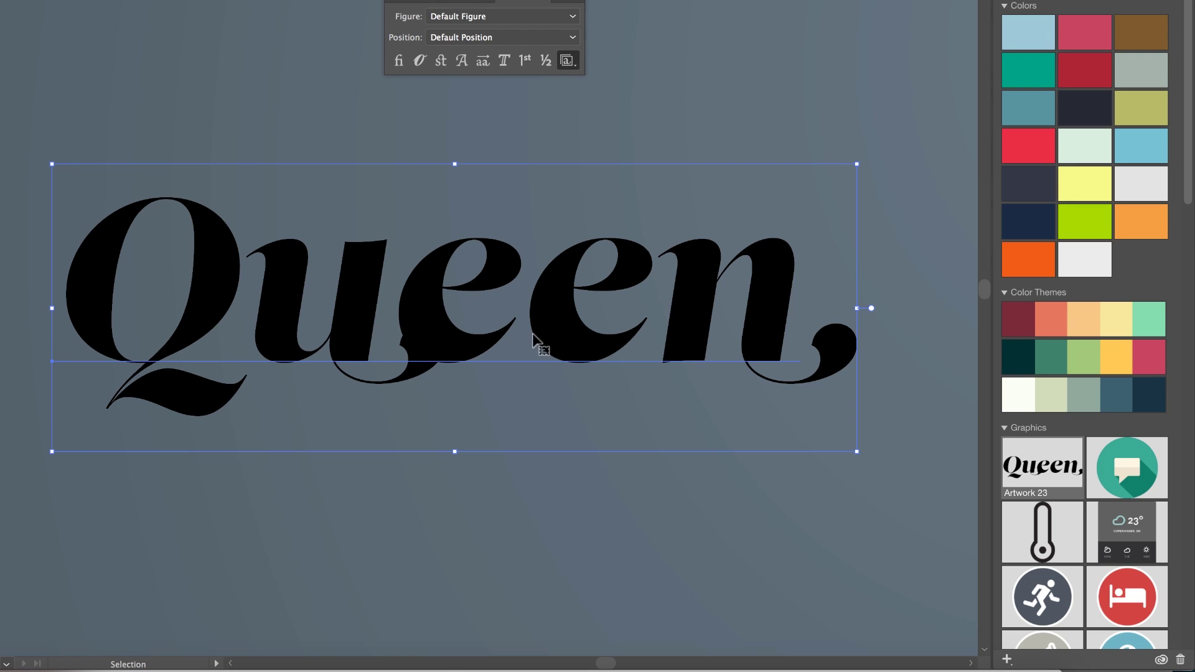
click(1006, 660)
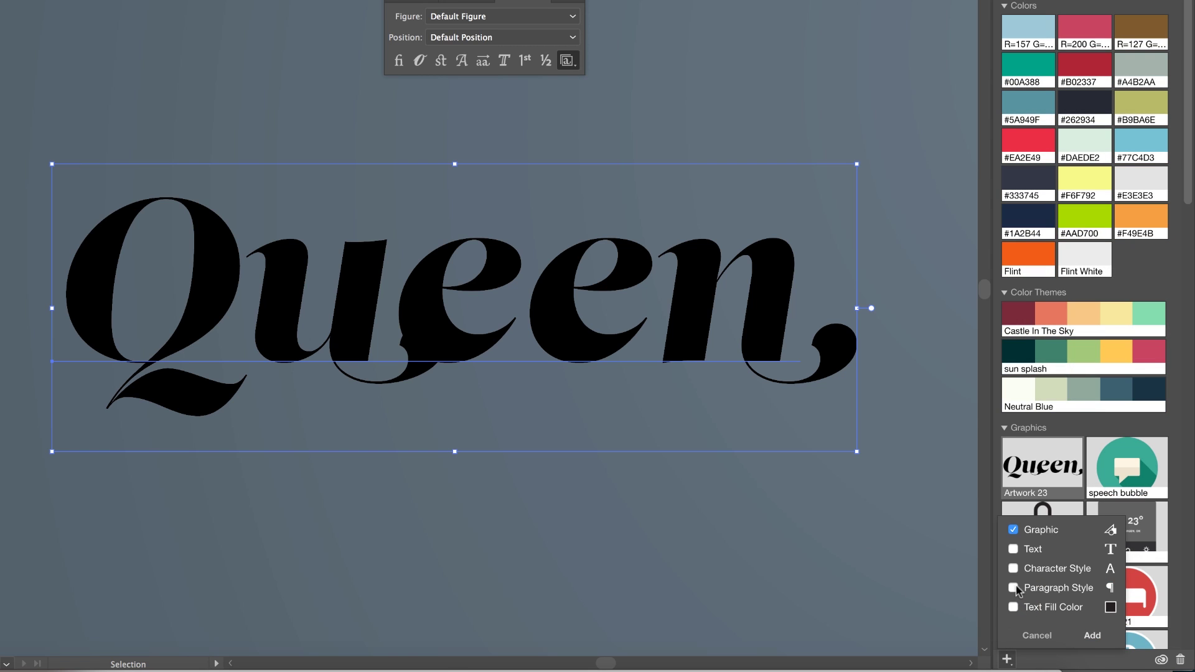
click(1013, 530)
key(Return)
click(520, 406)
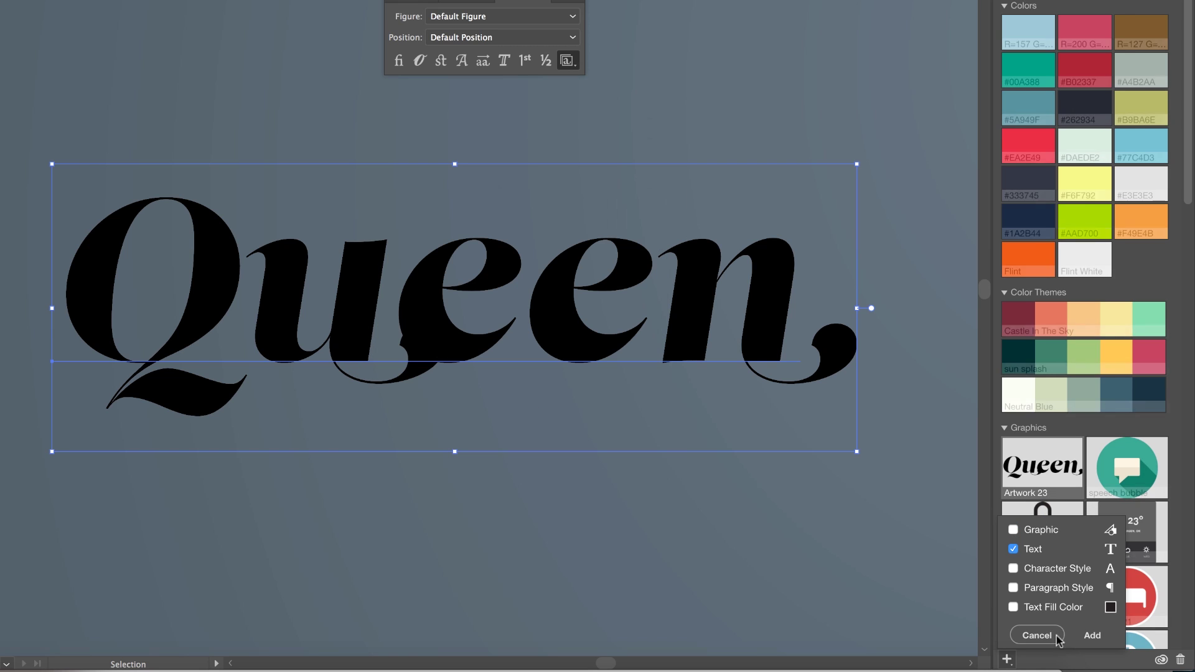
click(1093, 635)
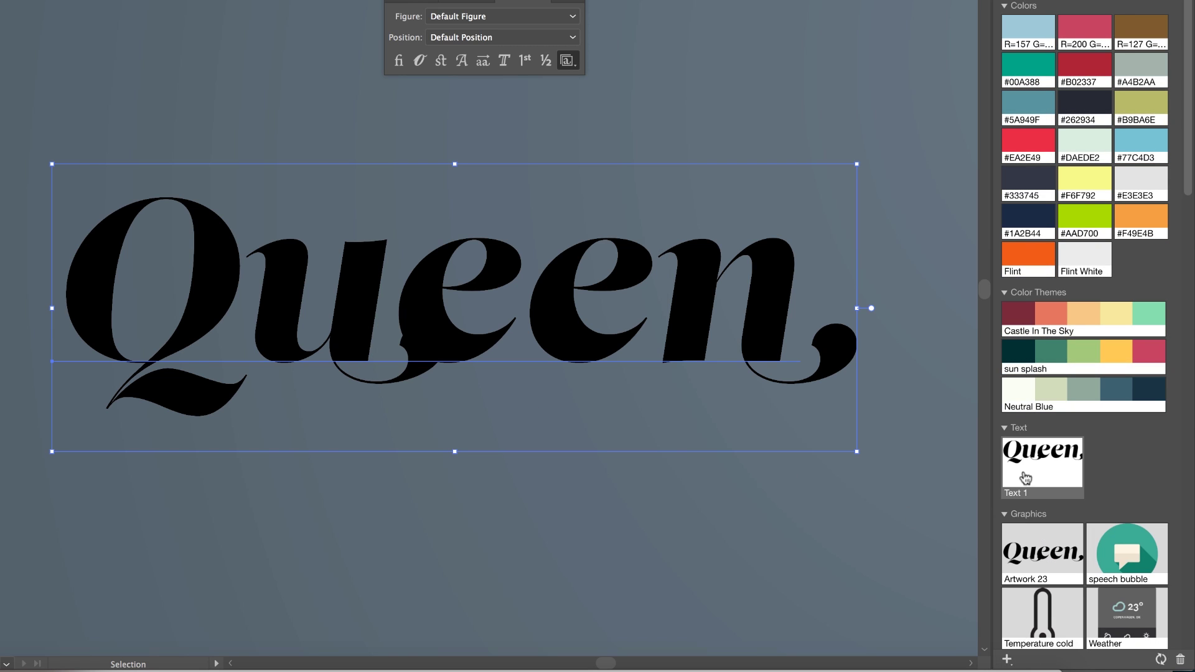
Step: Place the saved Text asset from the library below the original word and replace its text with "dsfasdf"
drag(1046, 474, 488, 566)
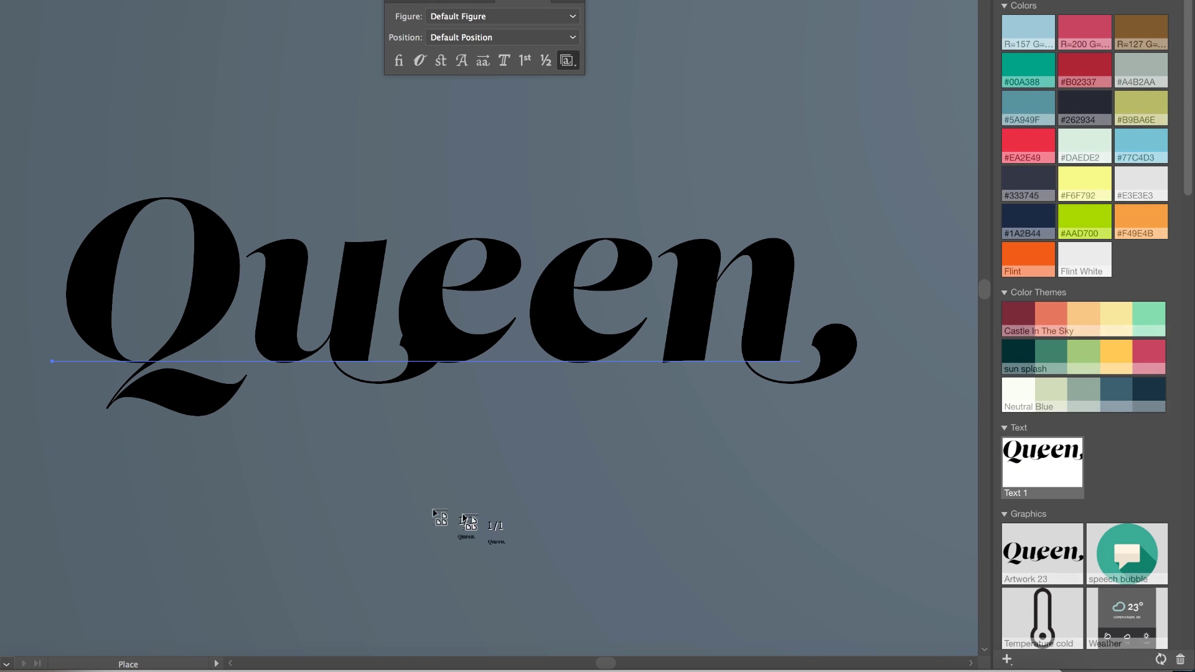
click(436, 516)
text(dsfasdf)
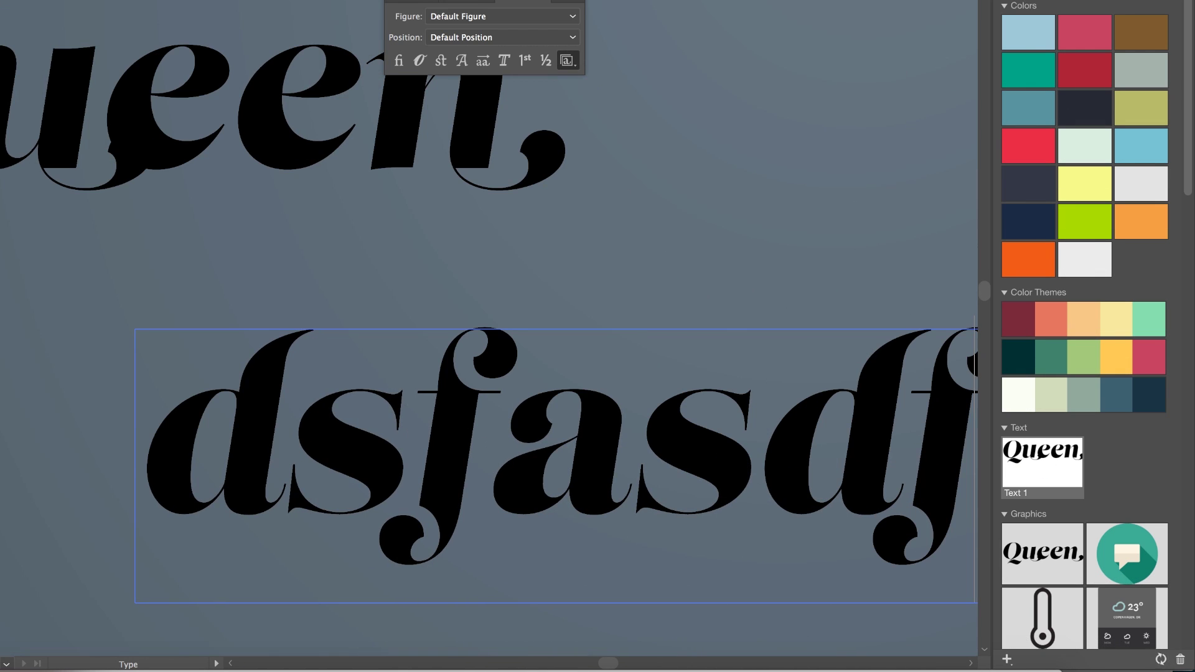
key(Escape)
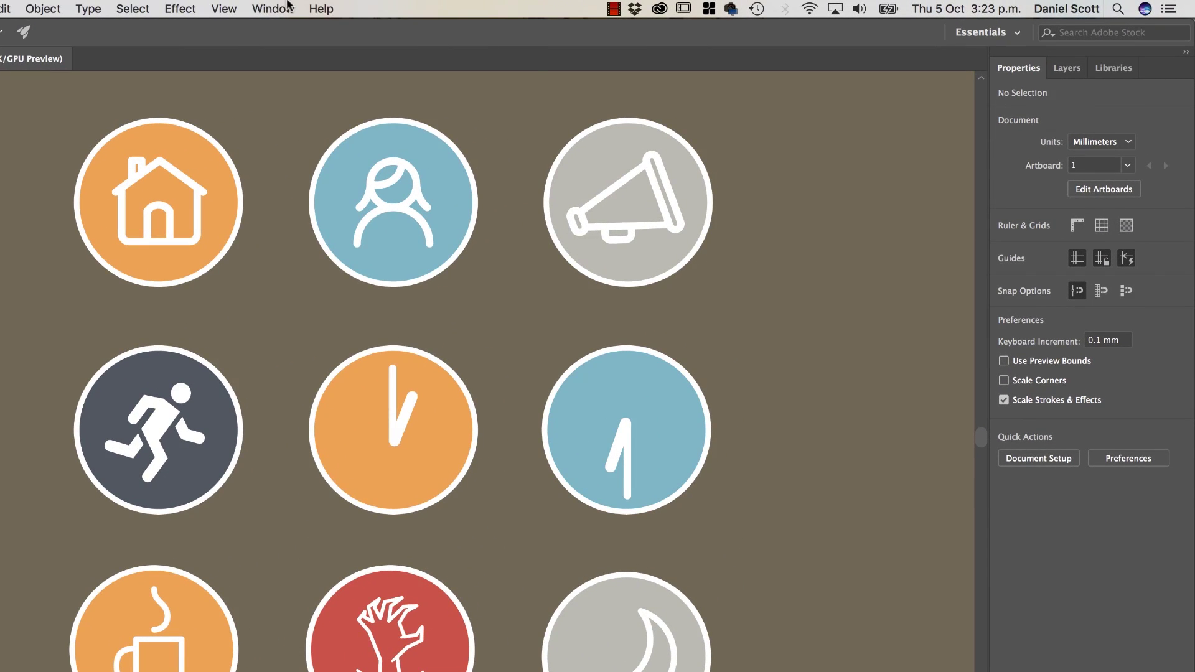
Step: Open Asset Export and add all nine icon groups as separate assets
click(288, 7)
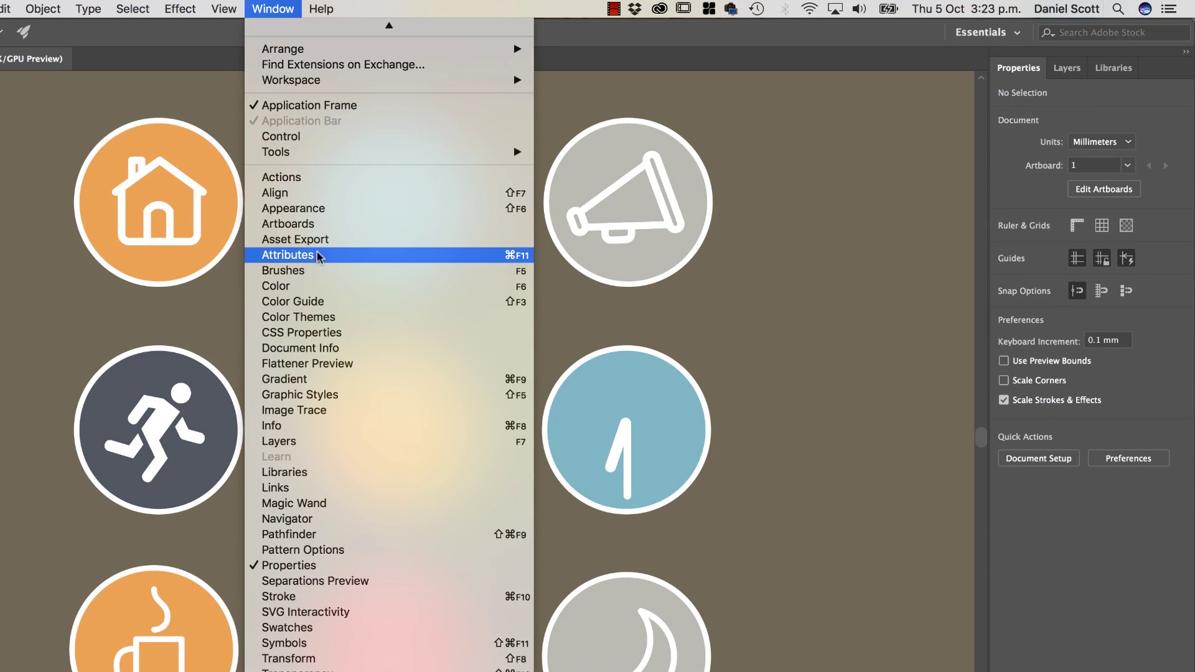
click(295, 239)
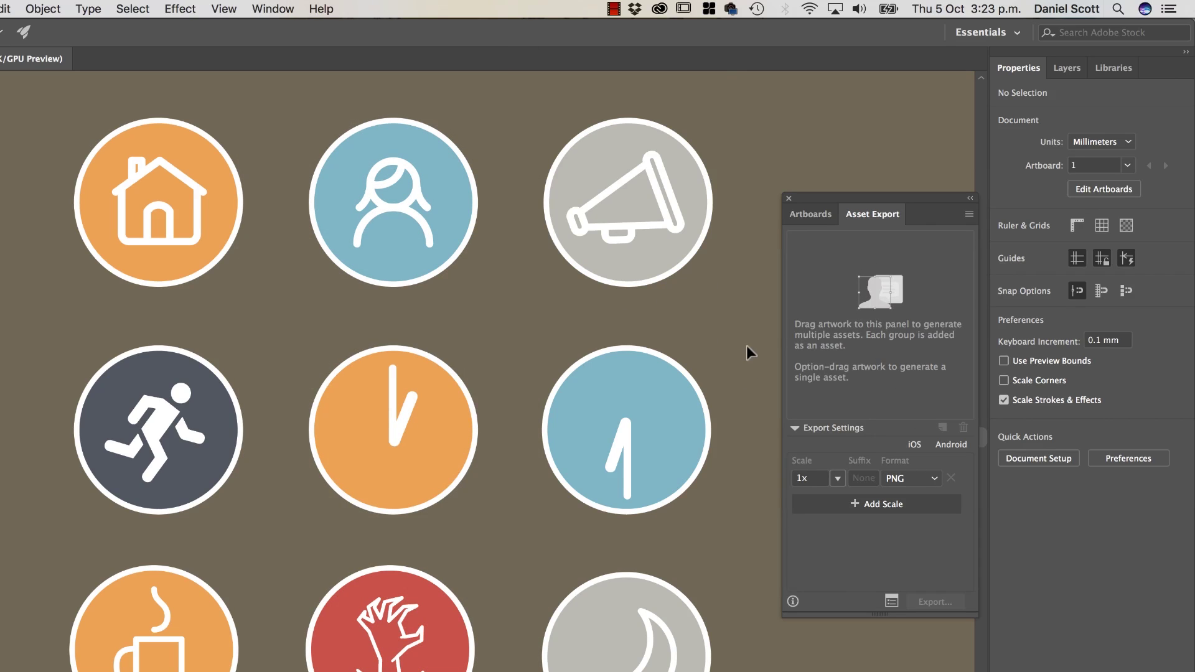
click(198, 426)
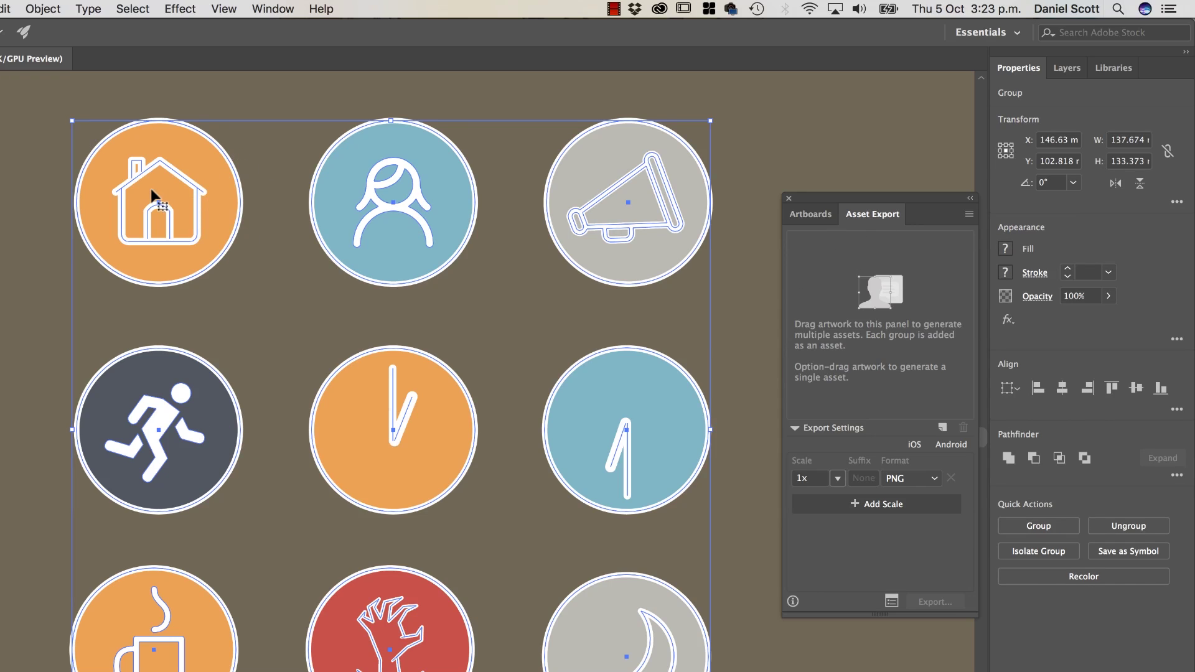
drag(159, 192, 850, 290)
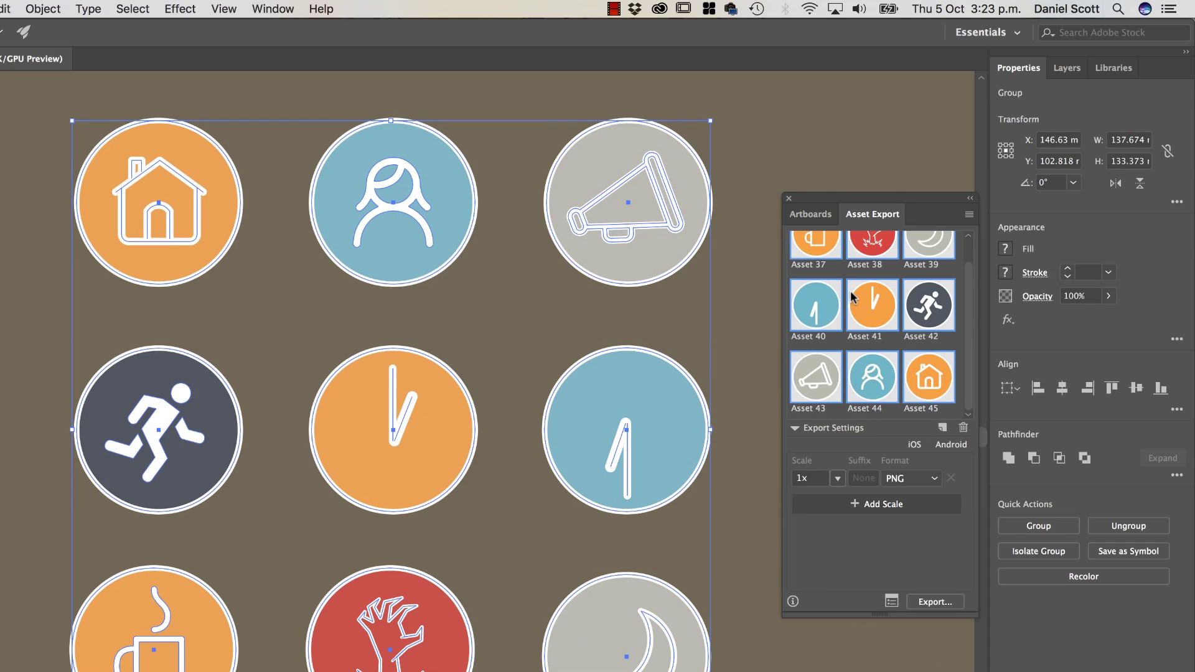
Step: Select the icons one by one to check that each is its own group, and clear the selection
click(759, 331)
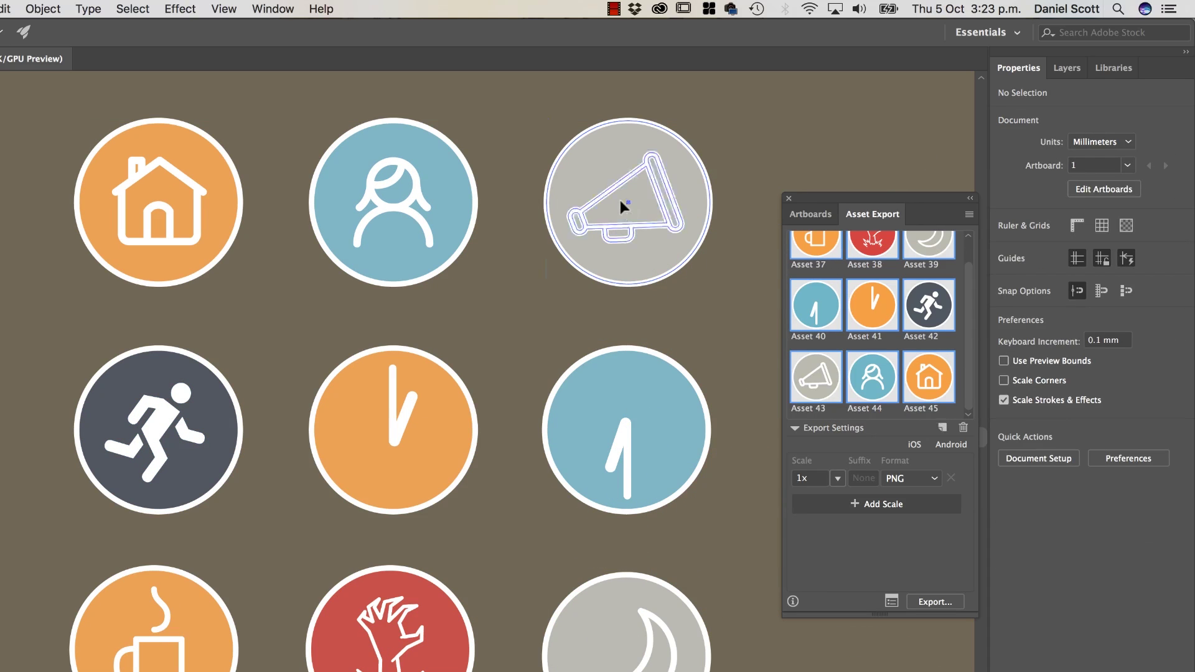
click(431, 201)
click(159, 226)
click(170, 447)
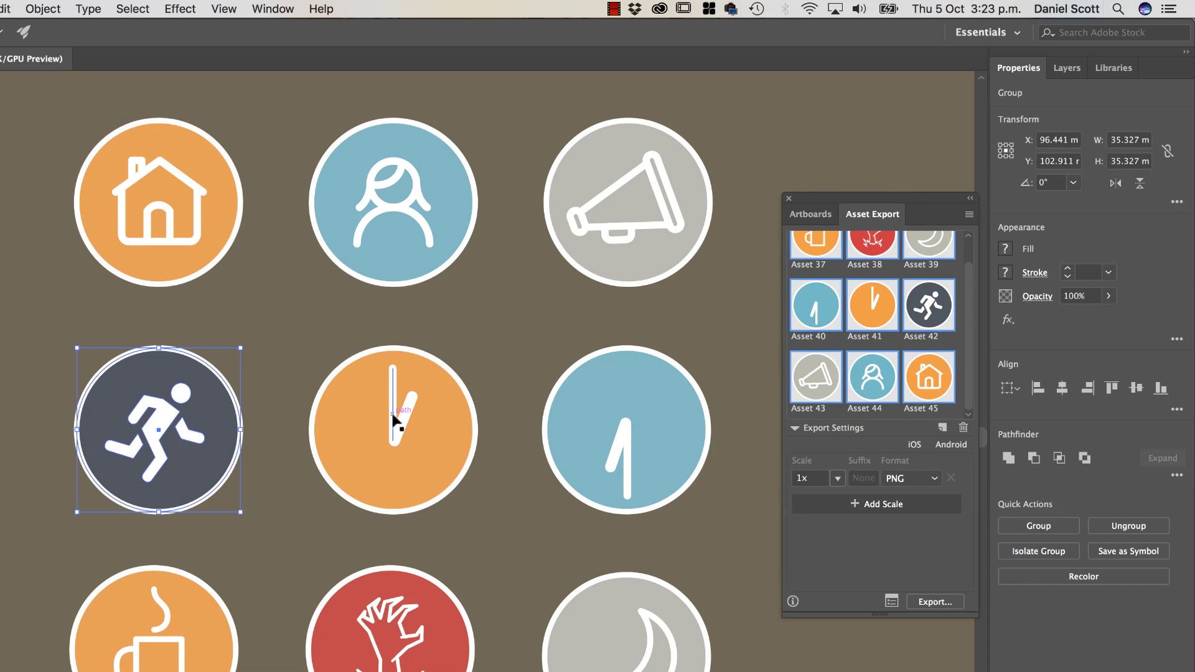
click(395, 419)
click(618, 427)
click(667, 624)
click(386, 616)
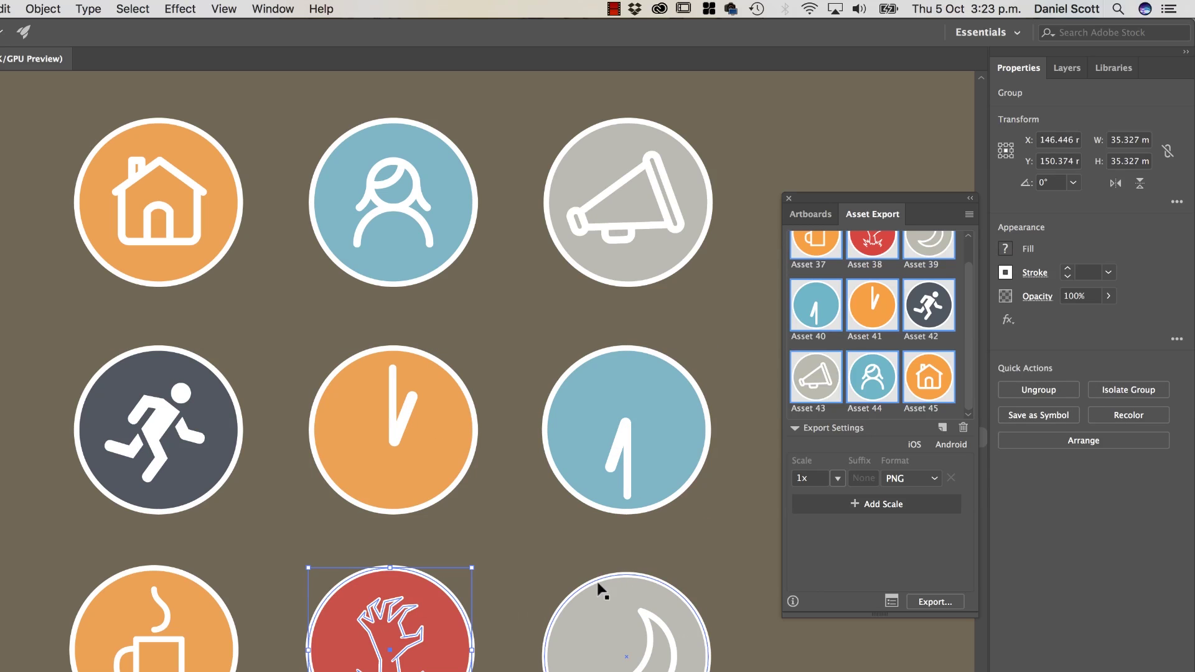
click(516, 544)
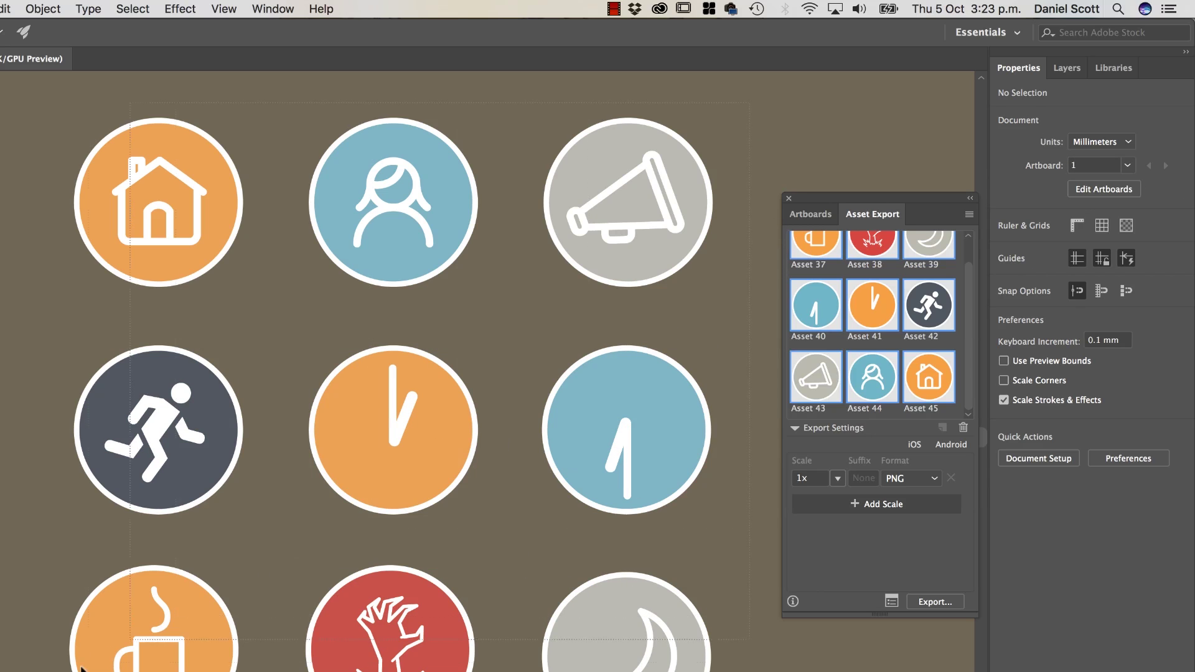
Step: Add all nine icons together to Asset Export as one combined asset and deselect everything
drag(81, 669, 865, 321)
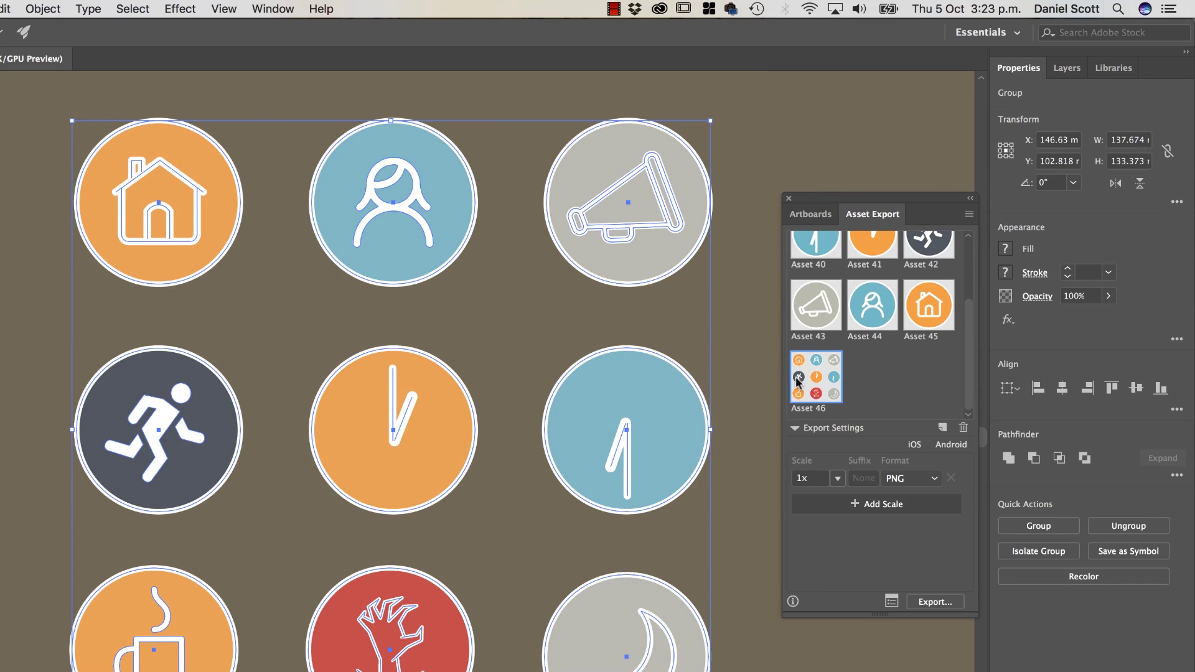
click(717, 443)
click(571, 419)
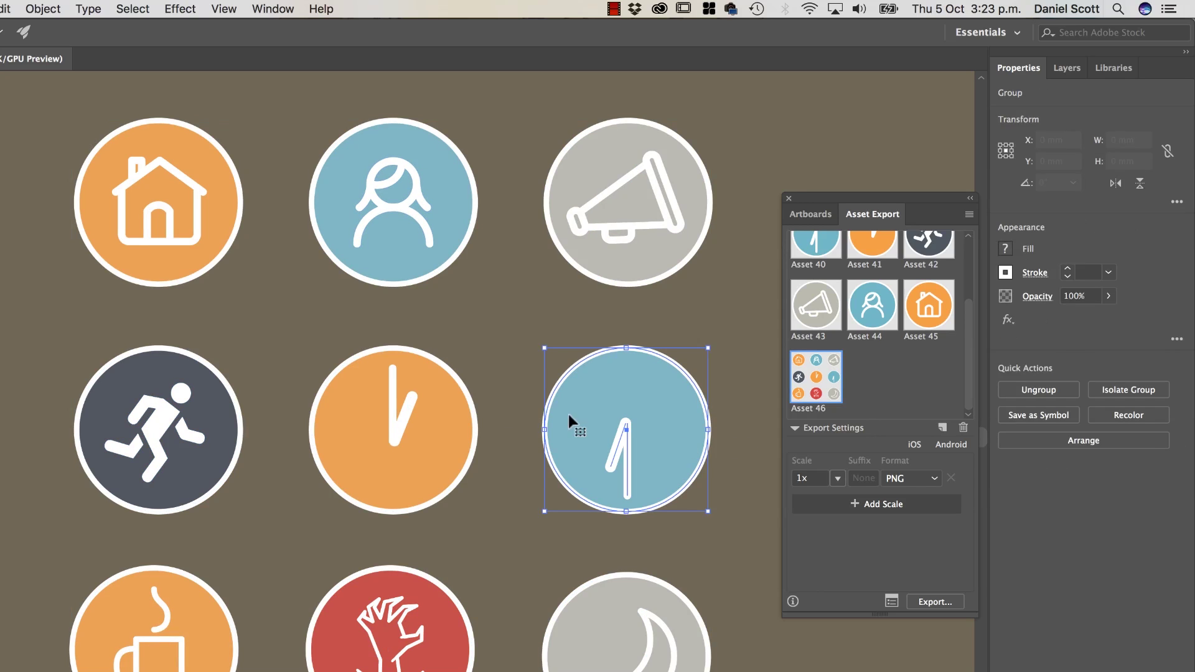
click(725, 339)
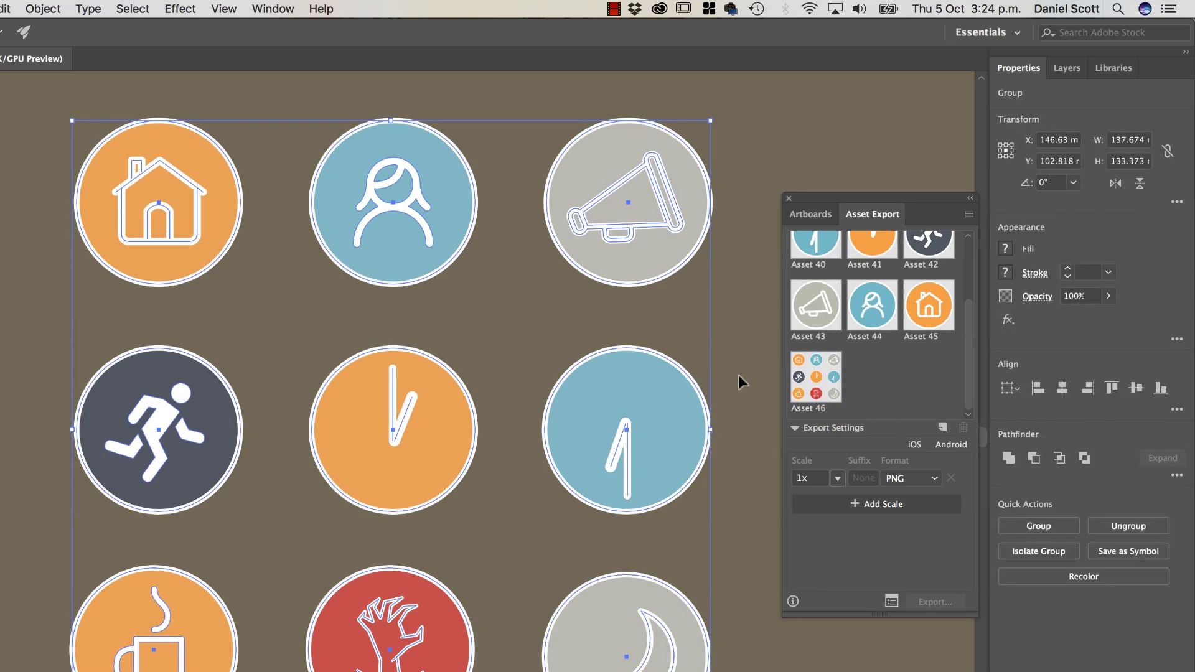
click(741, 382)
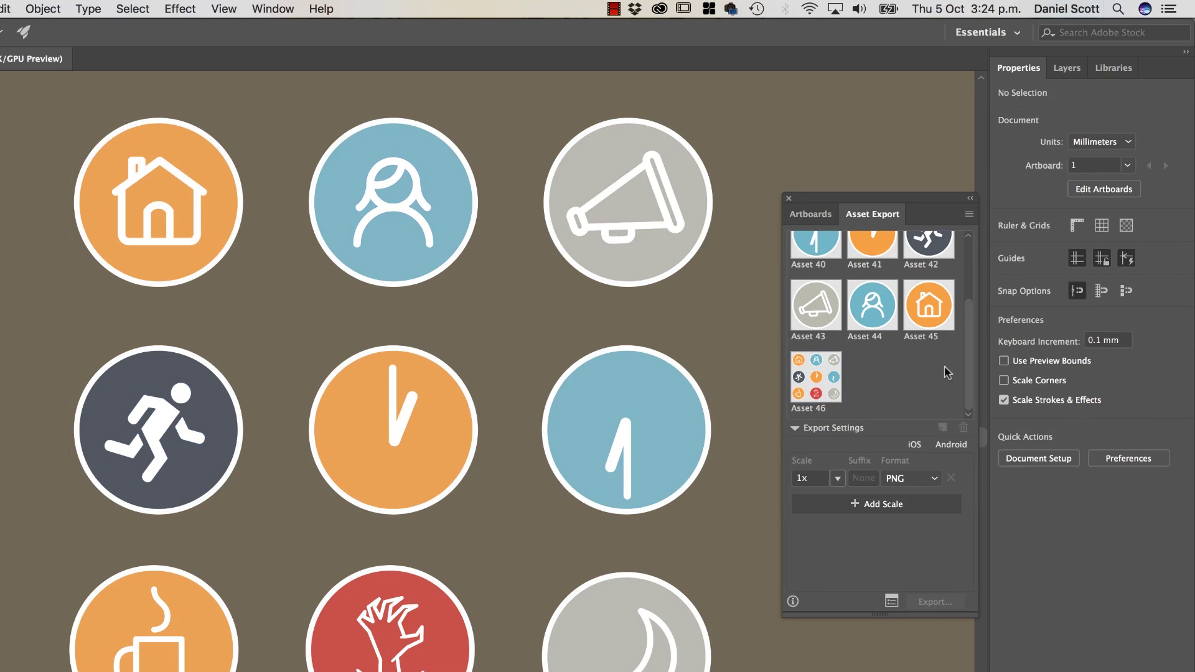
Step: Set the export format to PDF for the person icon asset, and leave Asset Export without exporting
click(893, 308)
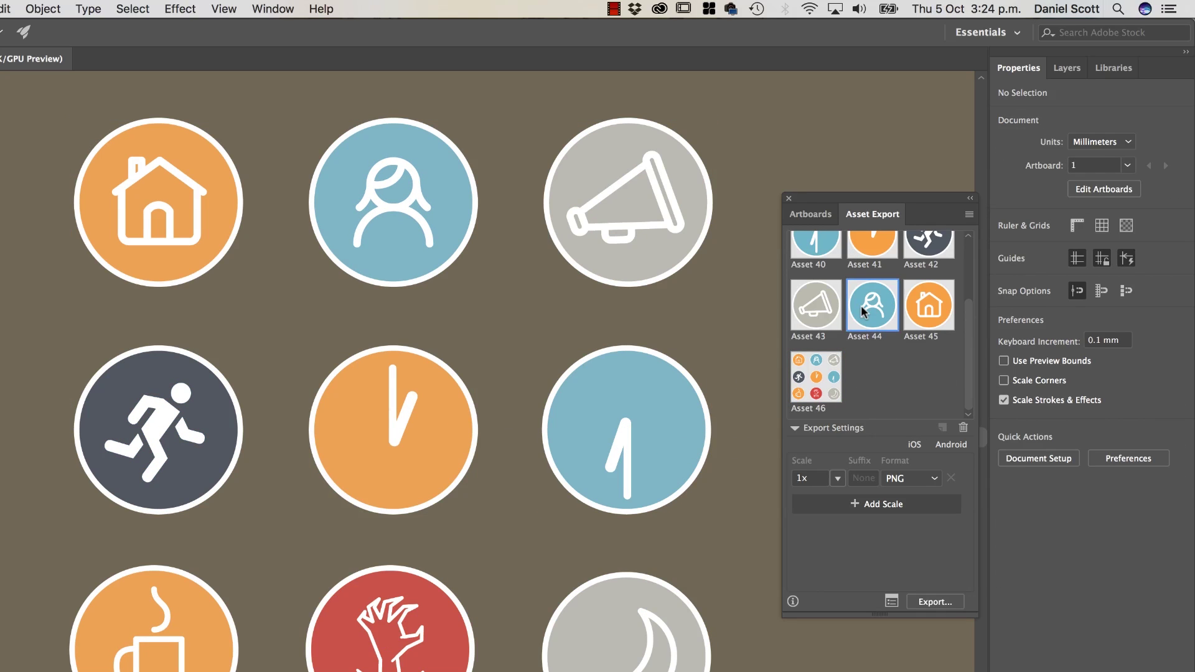
click(912, 481)
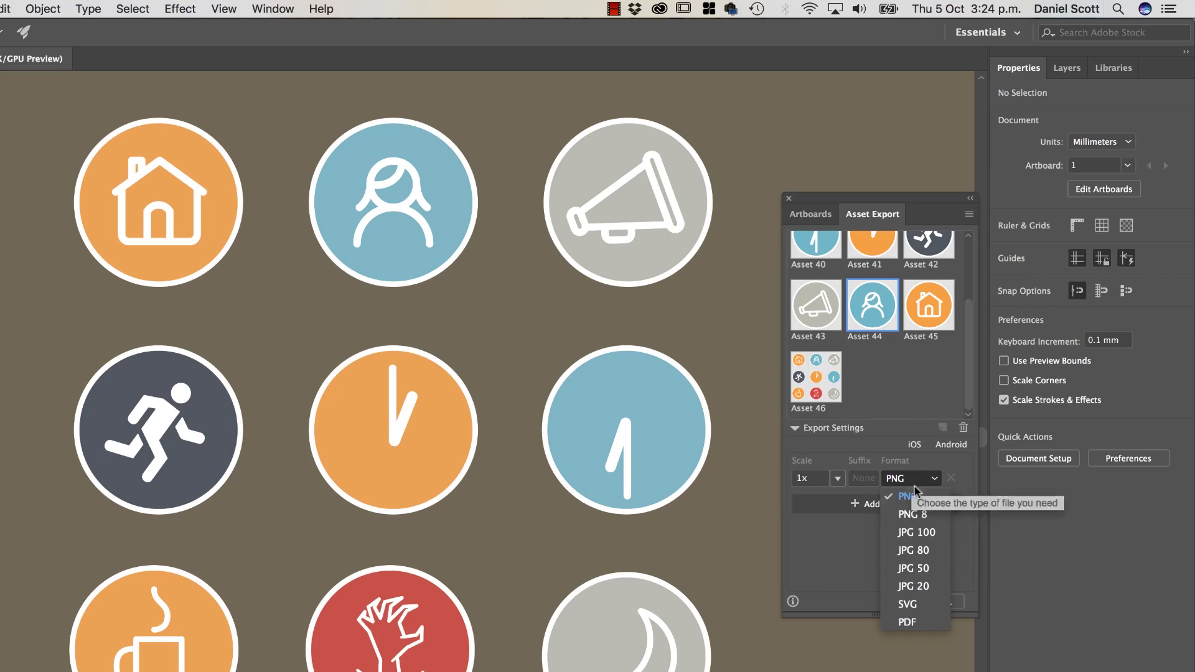
click(908, 622)
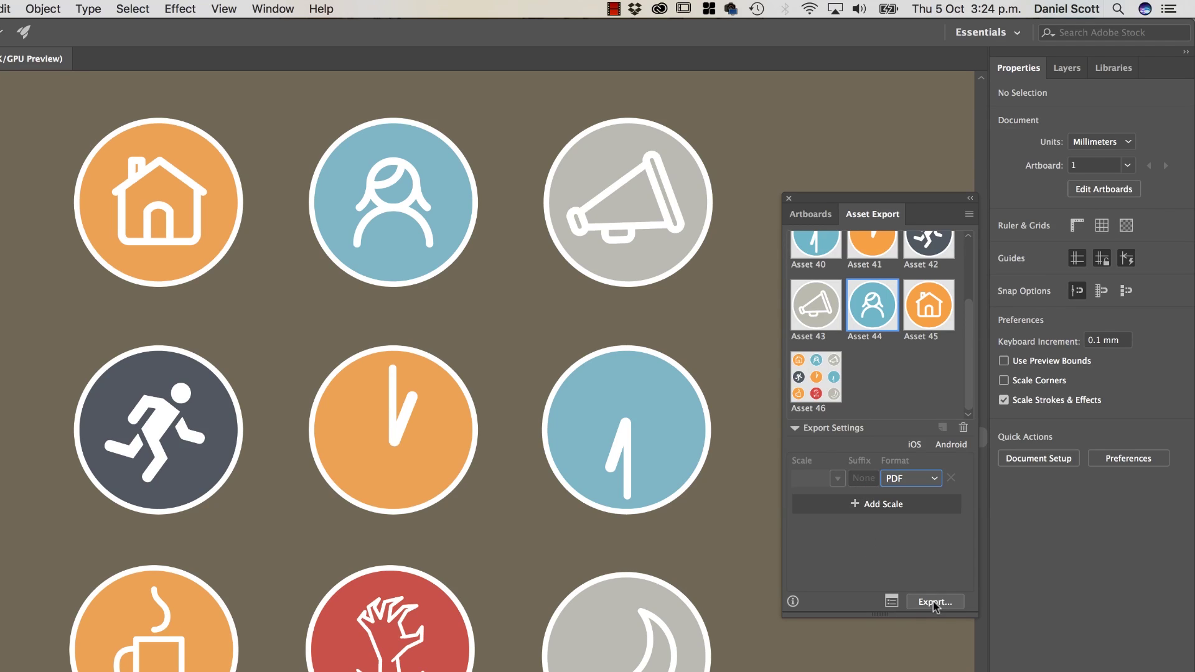
click(934, 601)
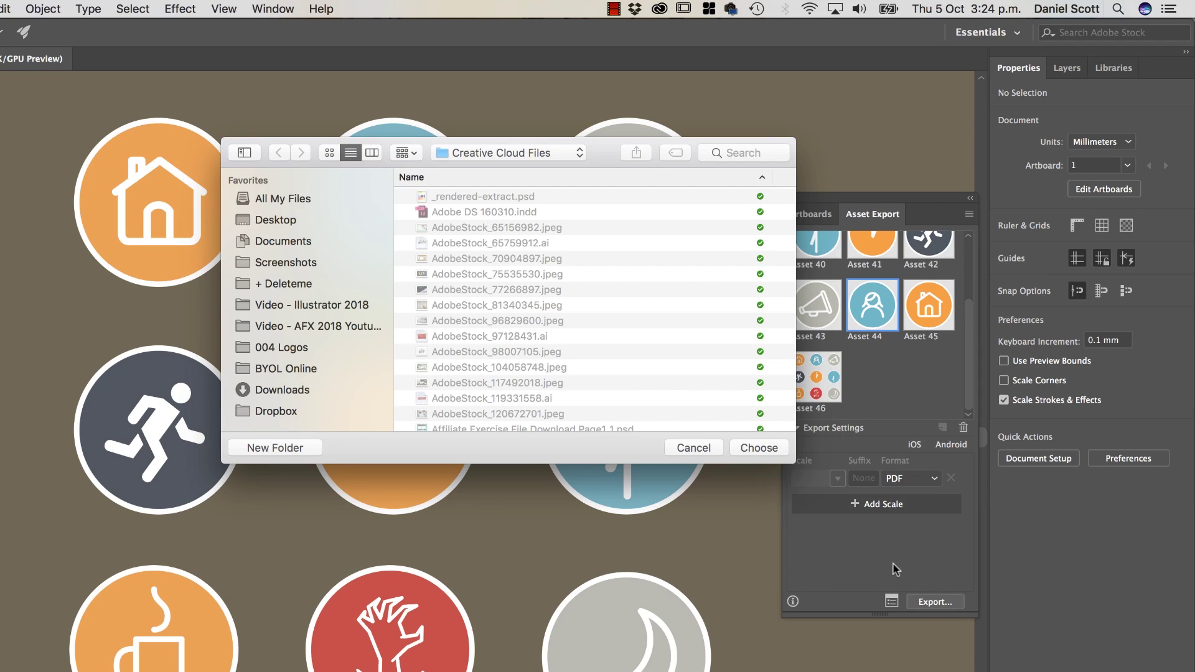
click(691, 447)
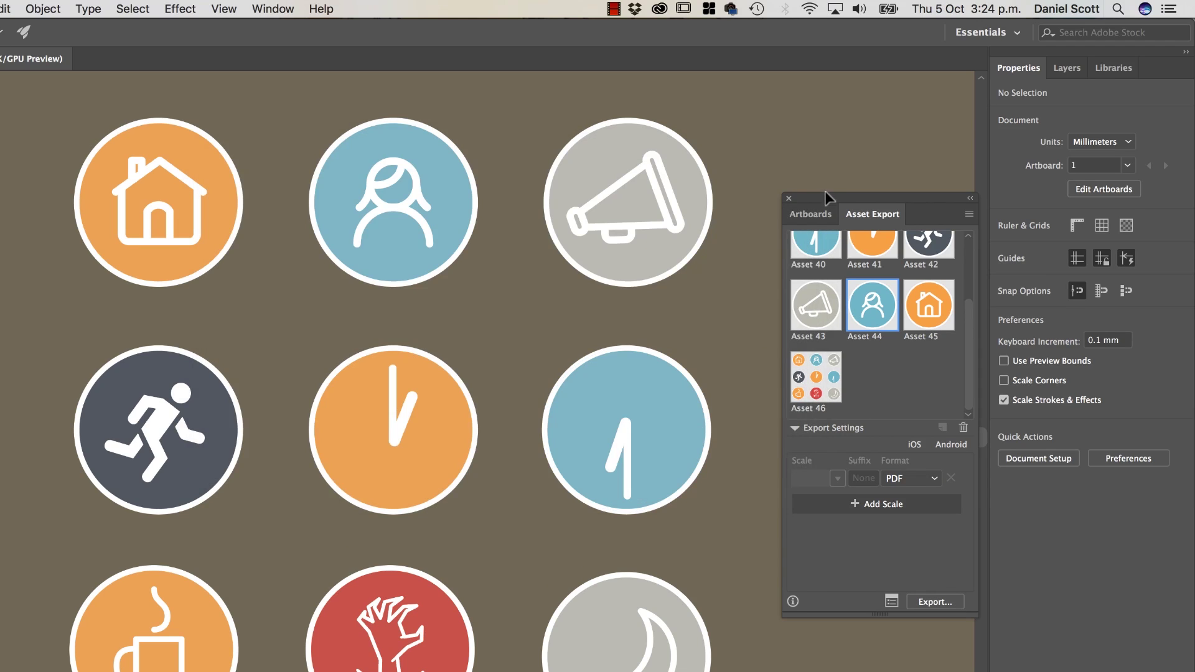
click(787, 197)
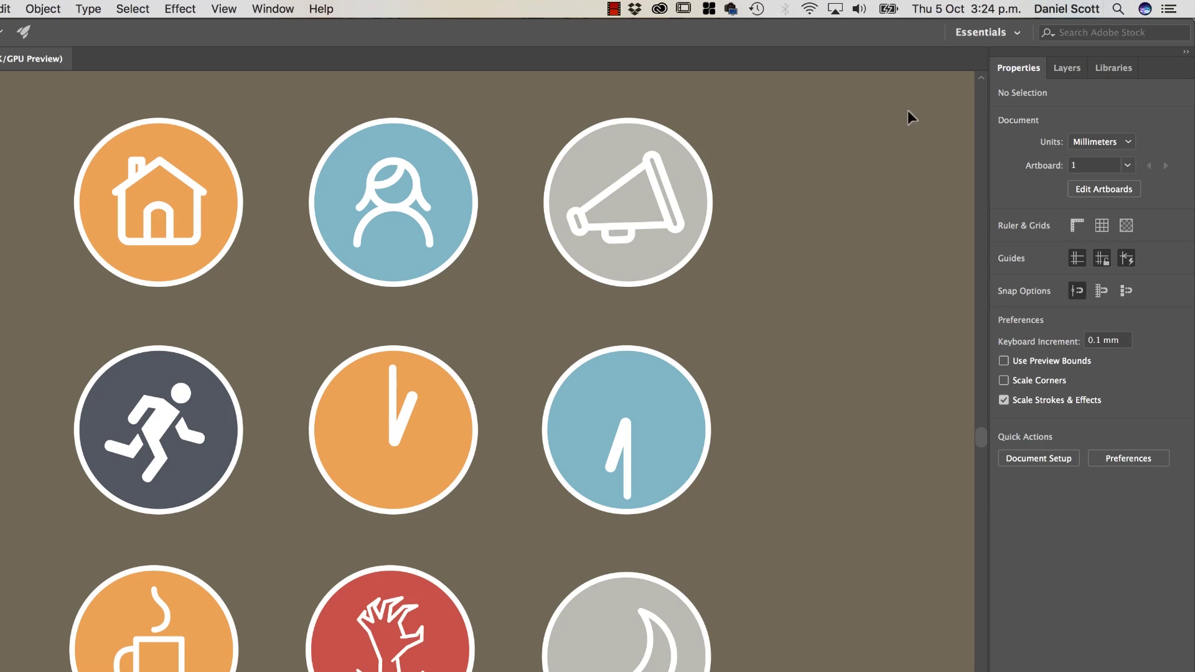
Step: Select all the icons and release the contents of Layer 1 to separate layers in sequence
click(637, 194)
click(1062, 74)
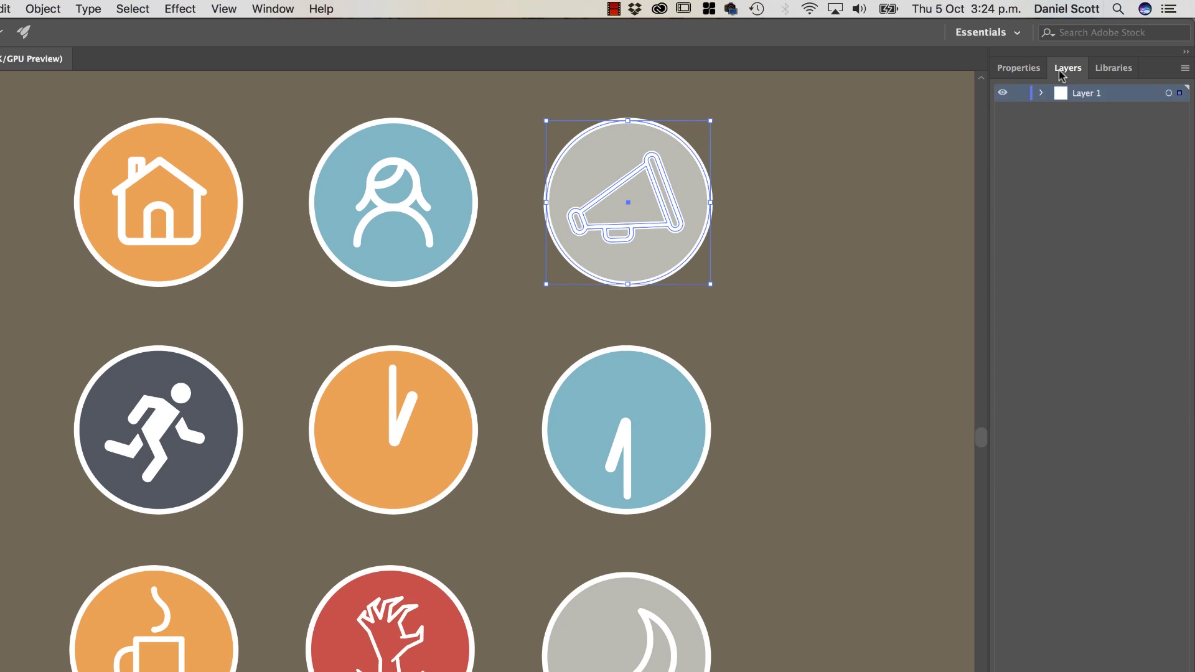
click(1041, 93)
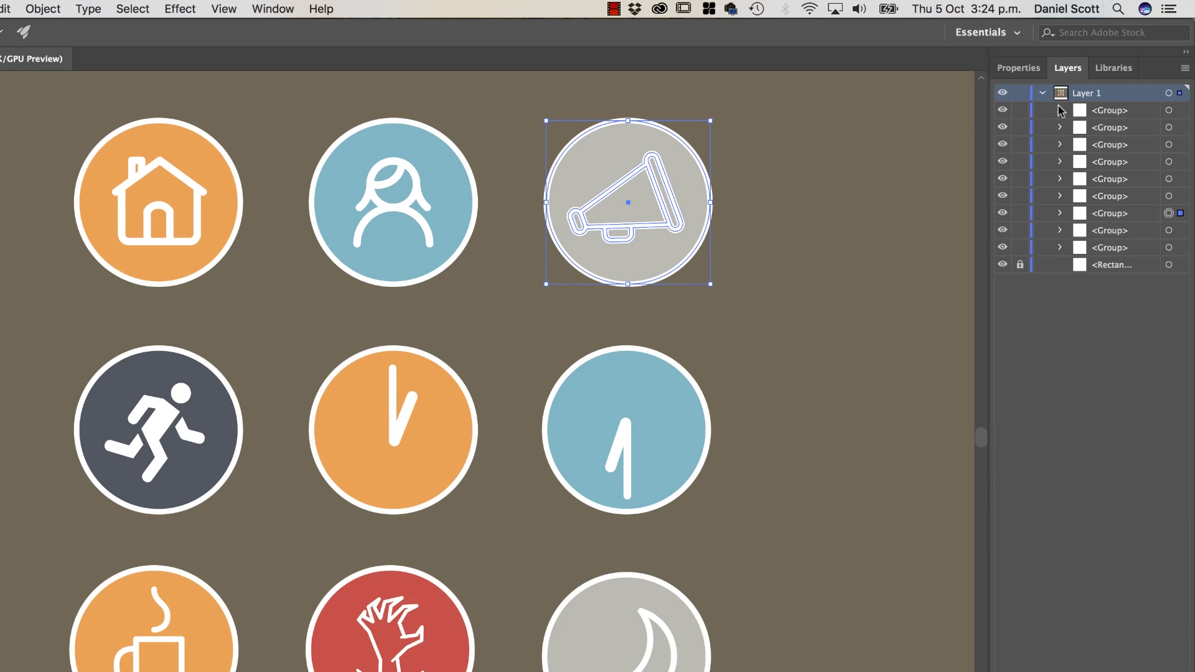
key(super+a)
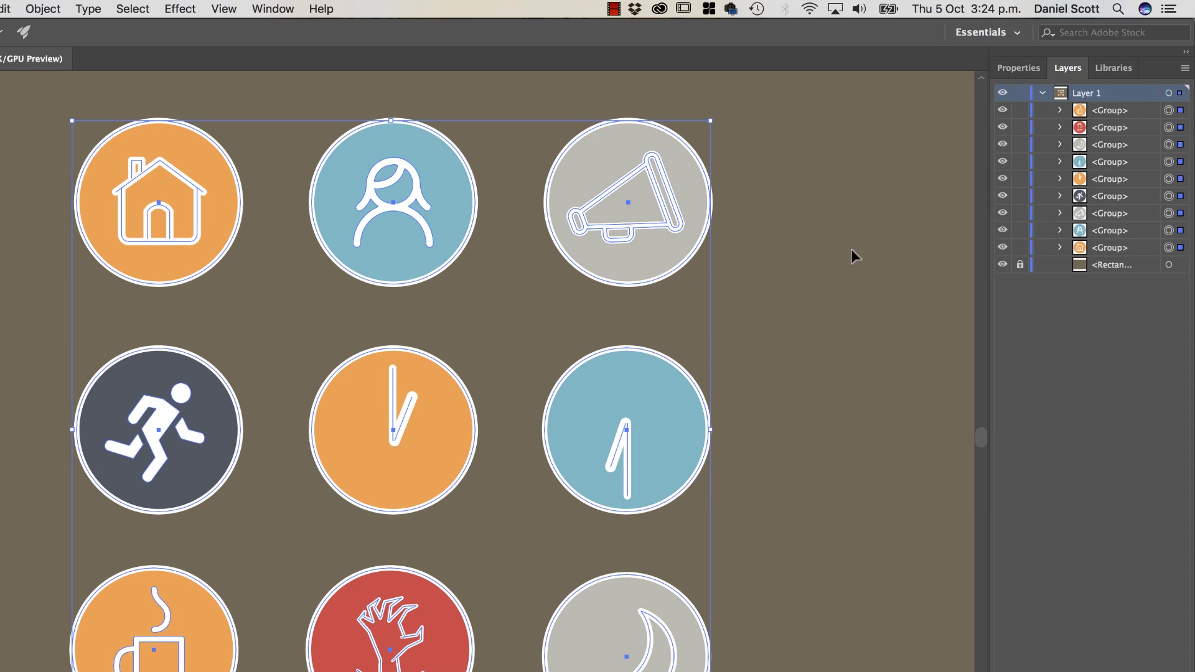
click(1186, 70)
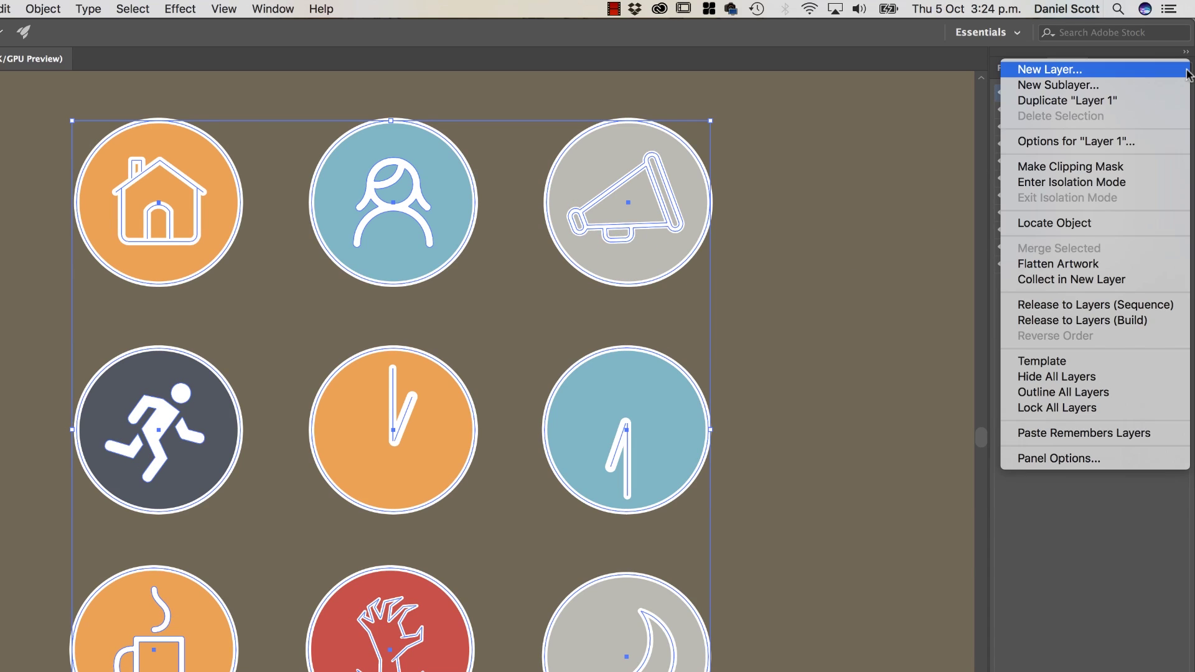
click(1055, 307)
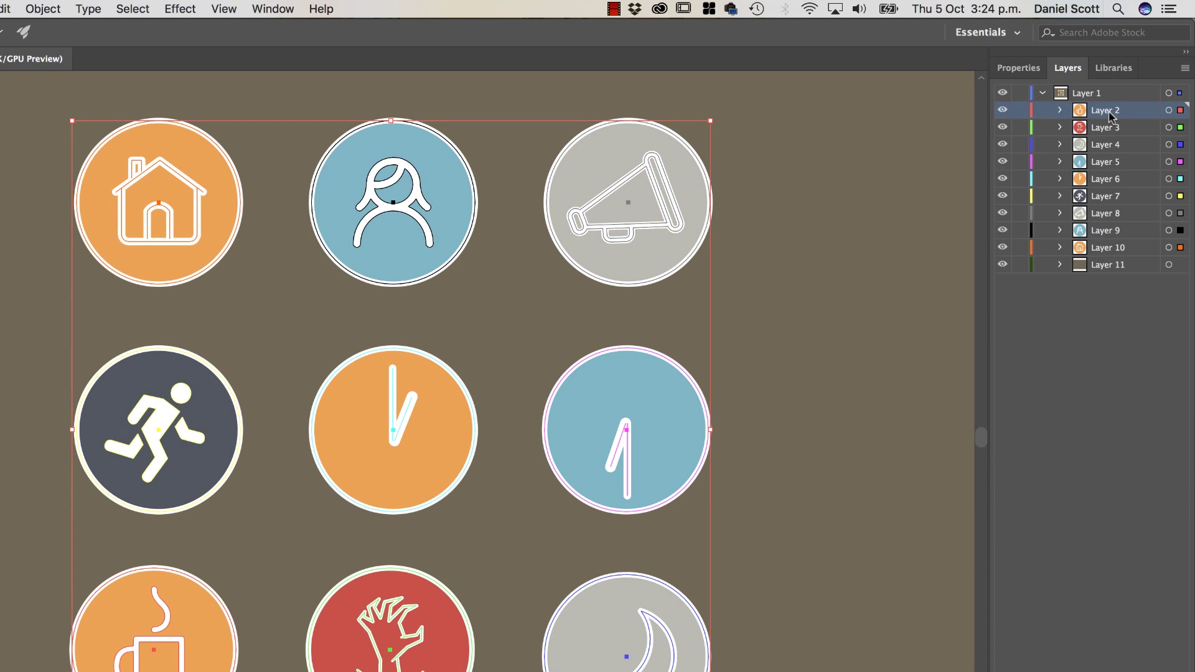
Step: Move the released layers, Layer 2 to Layer 11, out of Layer 1 and delete the empty Layer 1
shift+click(1110, 266)
drag(1108, 112, 1057, 312)
click(1082, 95)
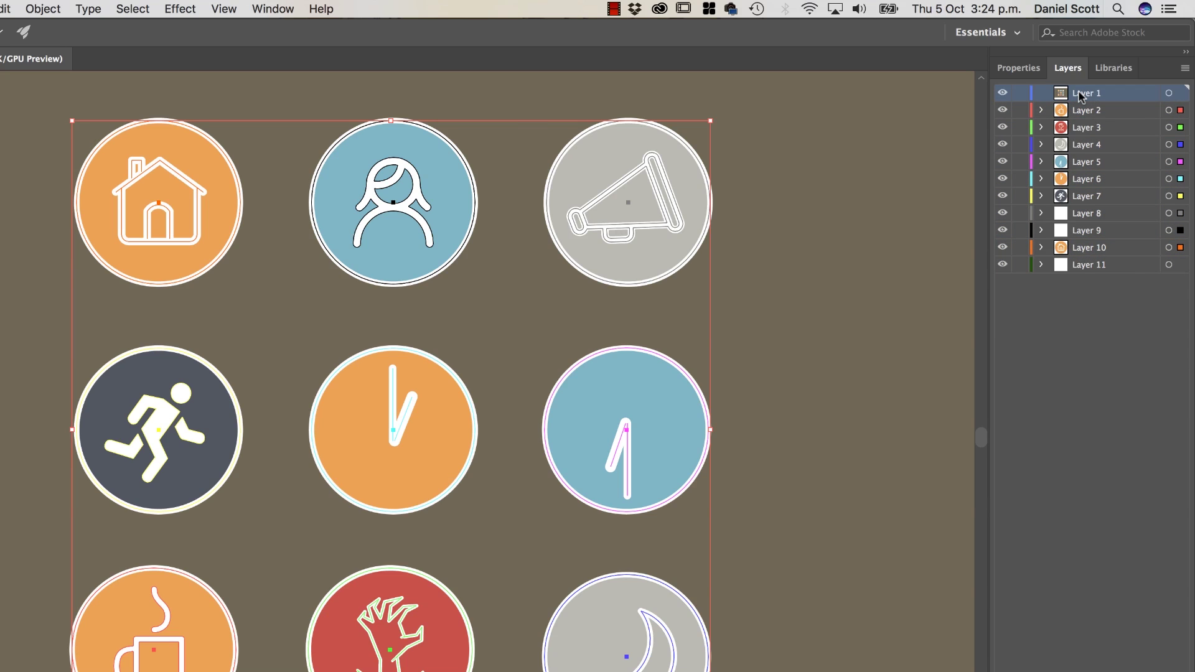
key(Delete)
key(super+z)
click(1094, 96)
click(1180, 670)
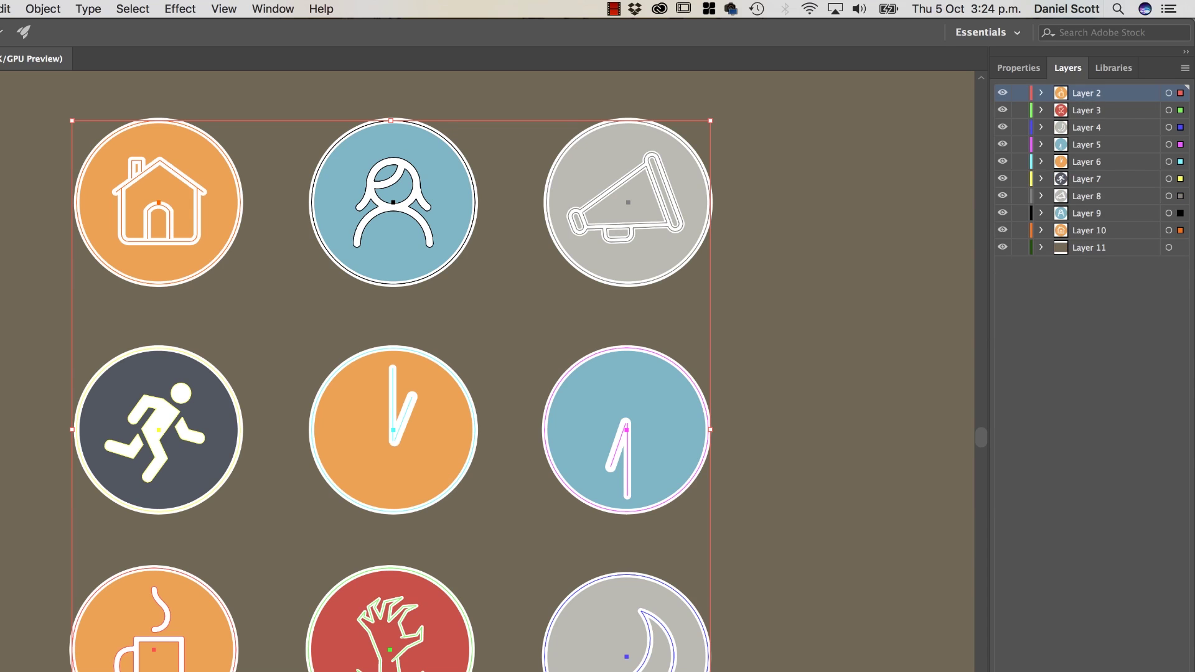
Step: Collect all layers except Layer 7 for export and look through the available export formats
shift+click(1094, 242)
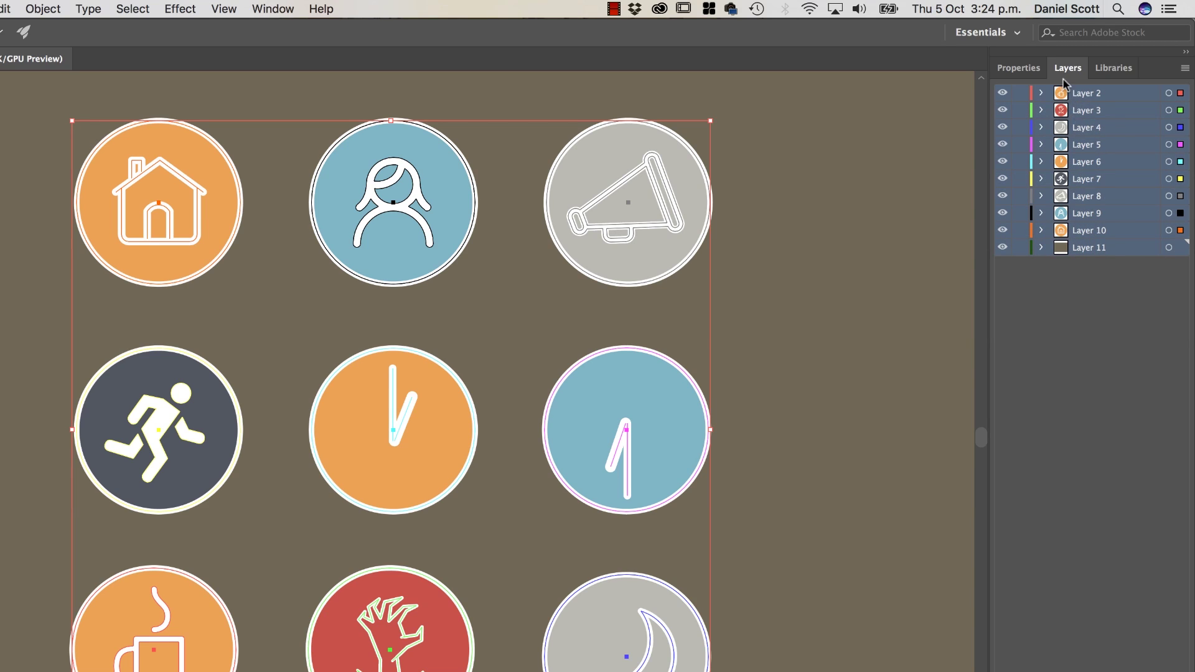
click(1081, 320)
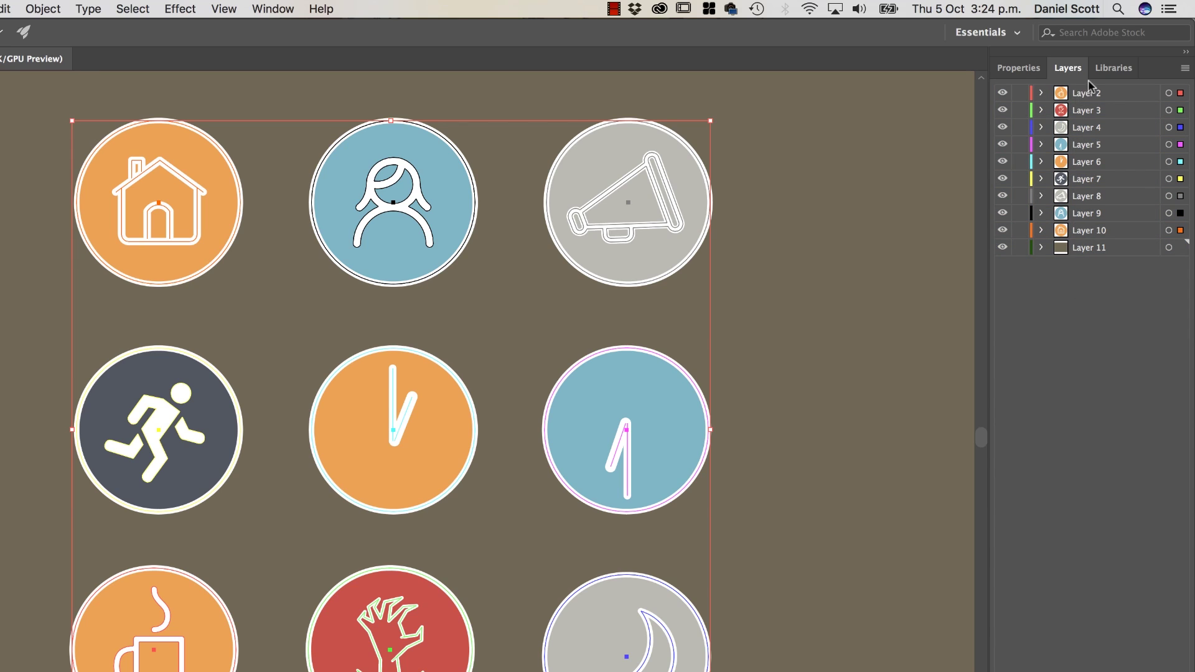
click(1098, 98)
shift+click(1084, 248)
super+click(1088, 179)
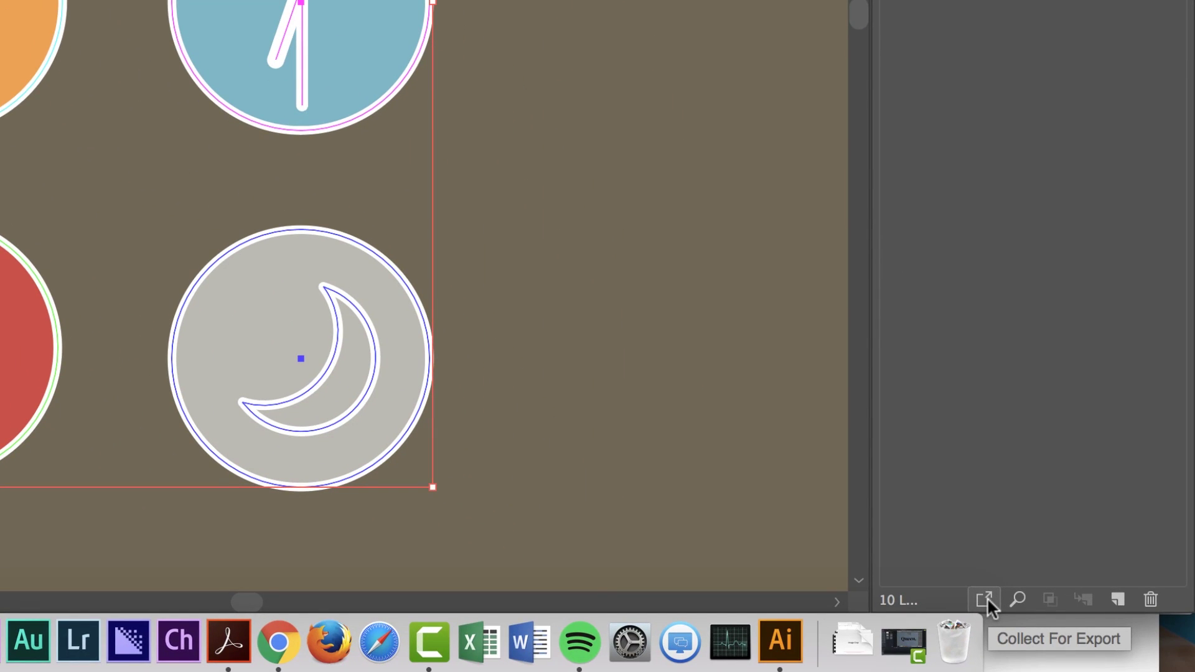
click(986, 599)
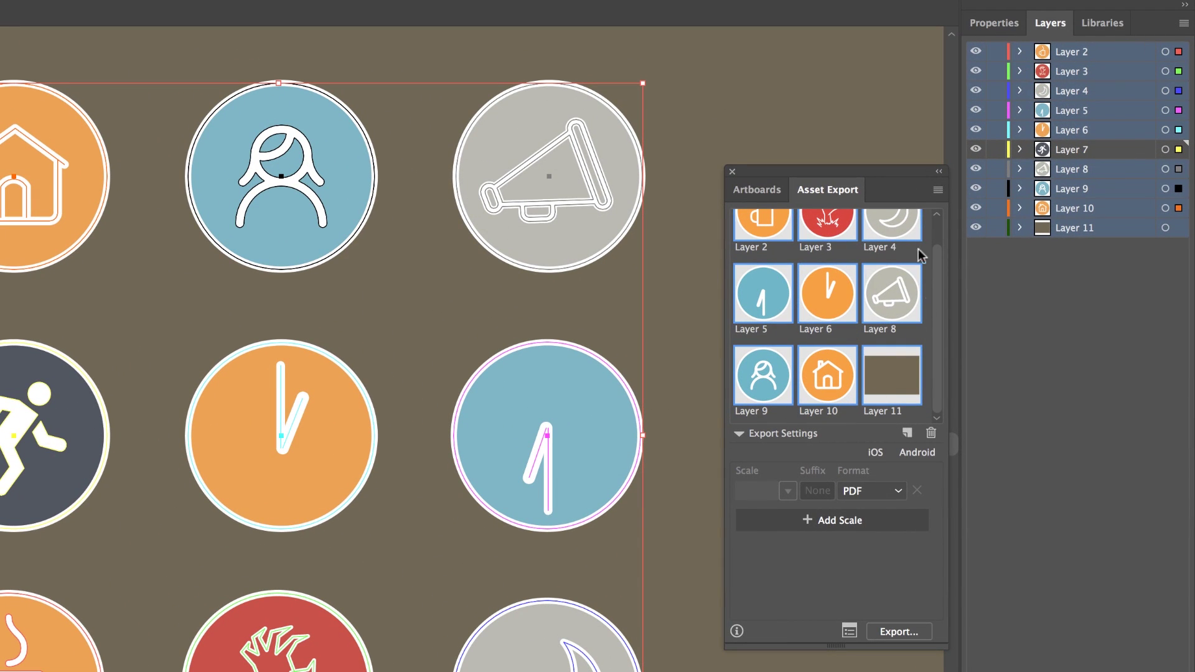
click(877, 492)
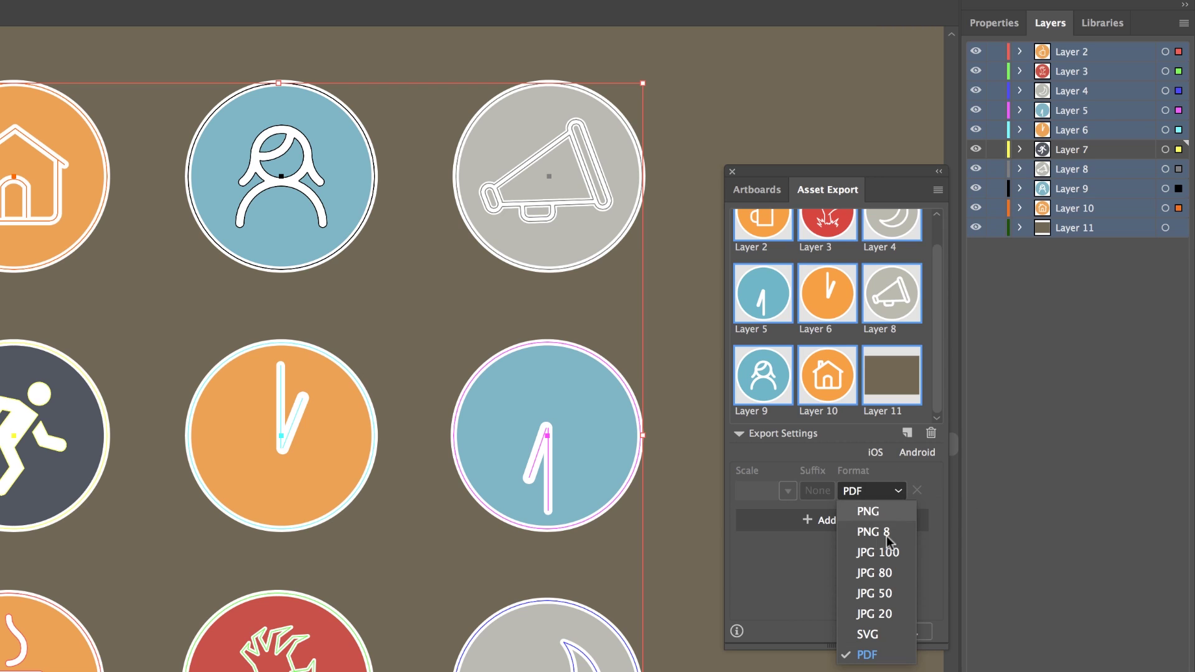
click(791, 583)
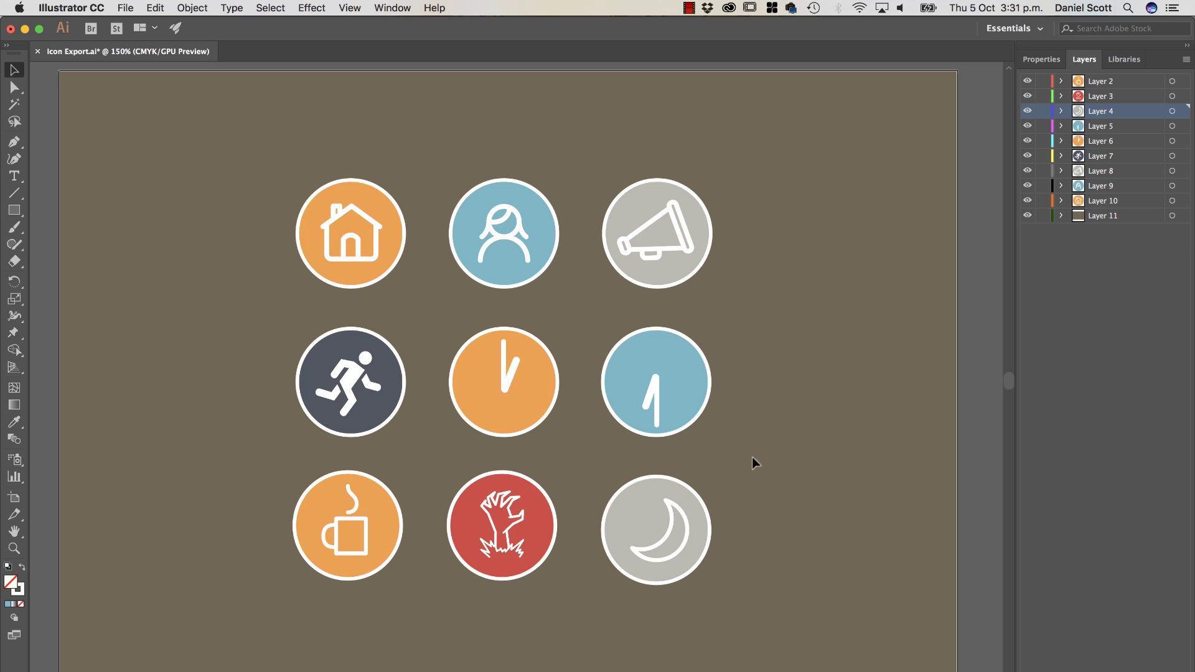
Step: Select the moon icon and zoom in to 600% to see how the view centers on the selection
click(659, 558)
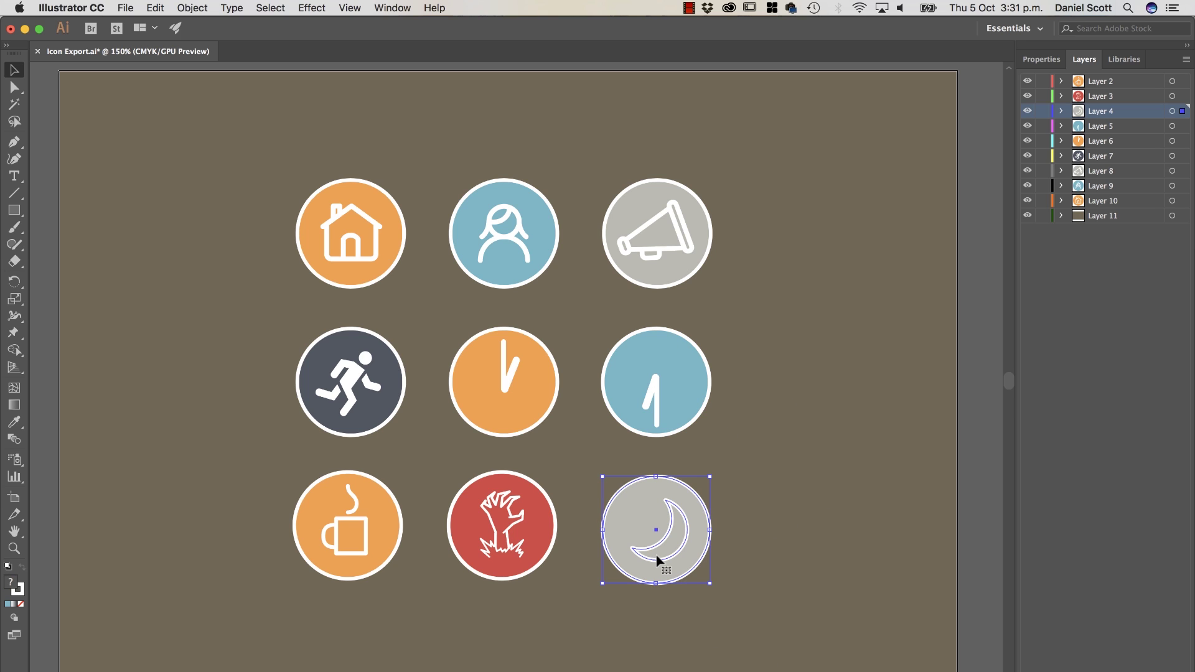
scroll(539, 383, up, 5)
scroll(539, 383, left, 5)
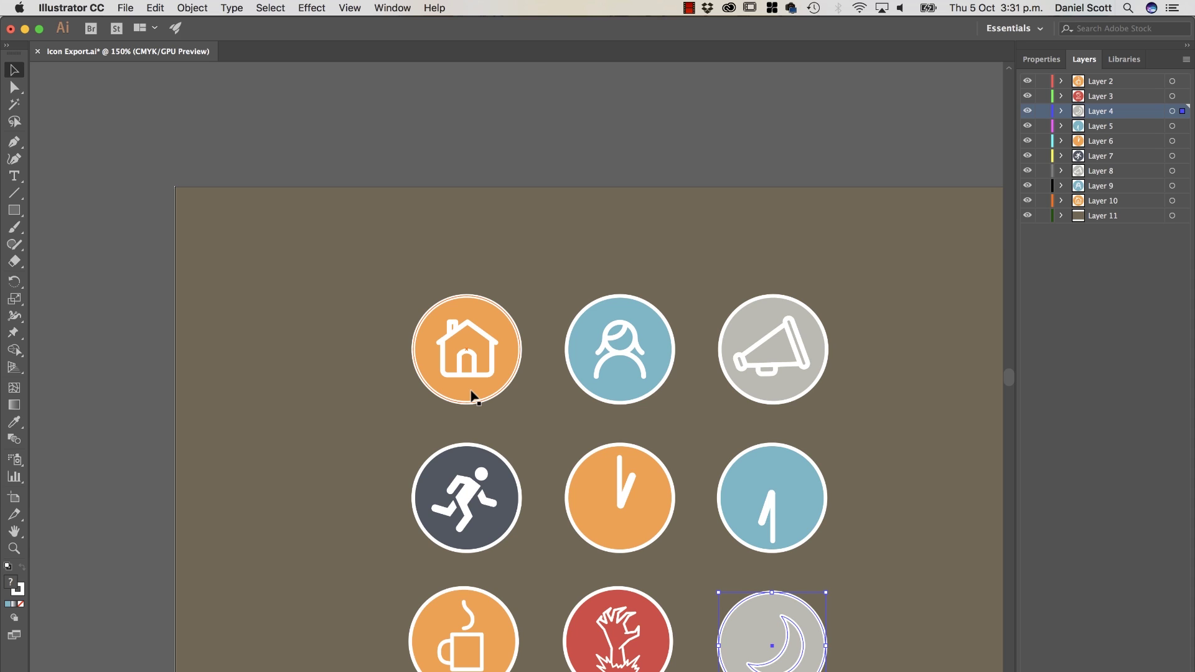
key(super+equal)
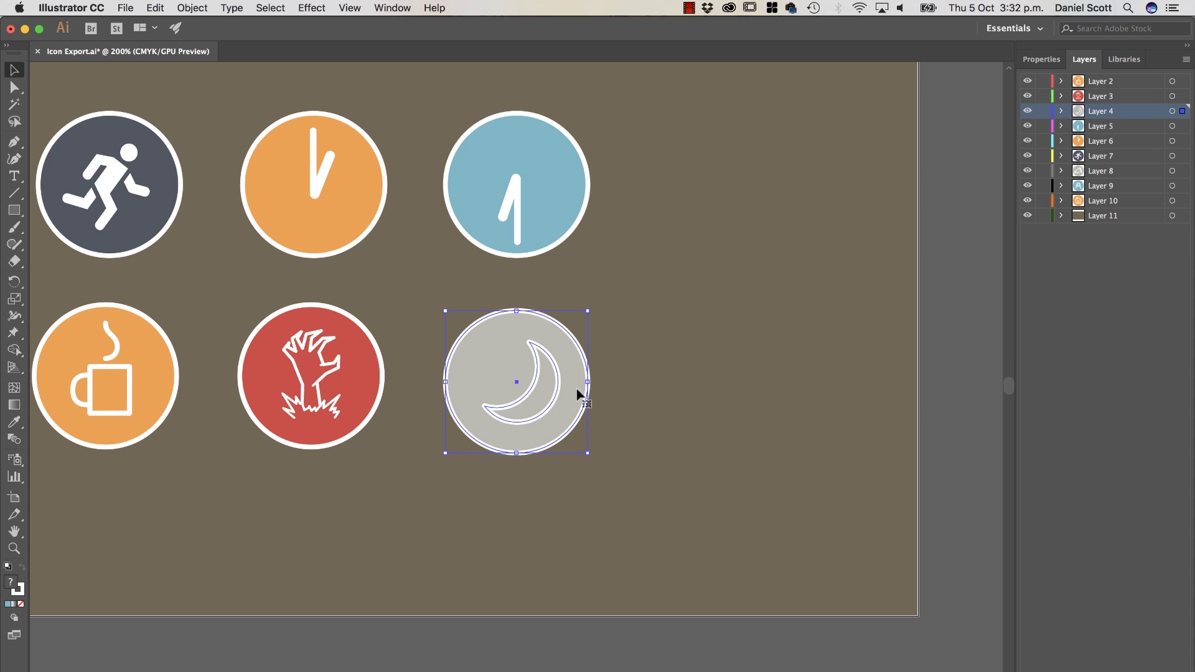
key(super+equal)
scroll(721, 428, up, 5)
scroll(722, 428, left, 5)
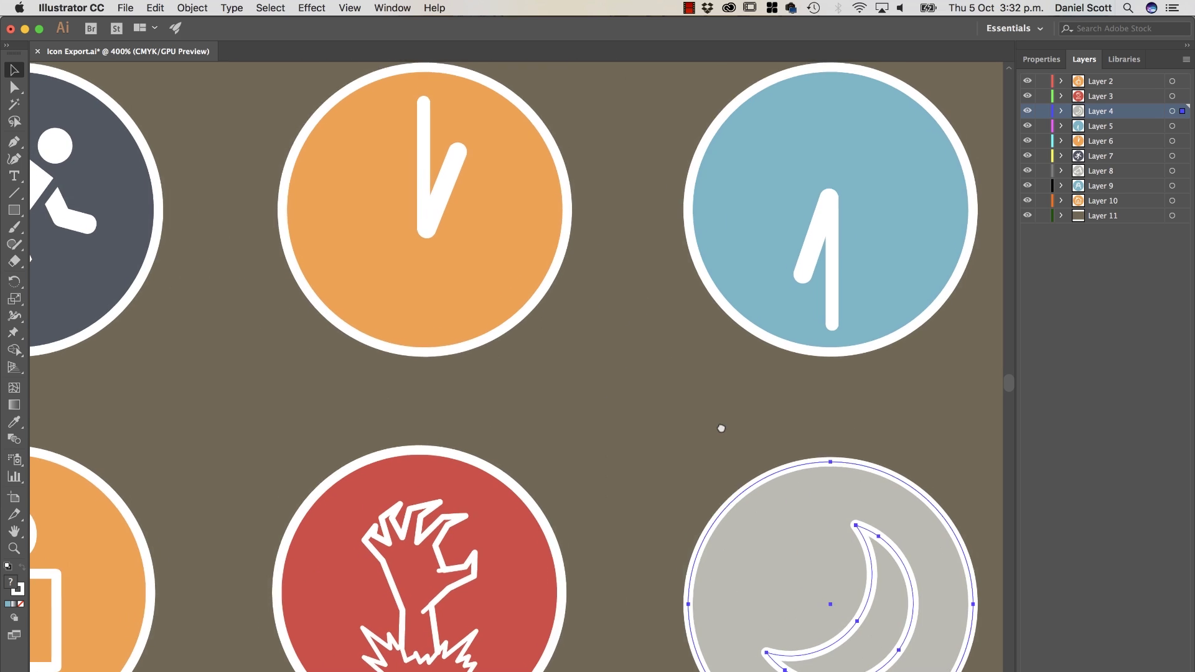
key(super+equal)
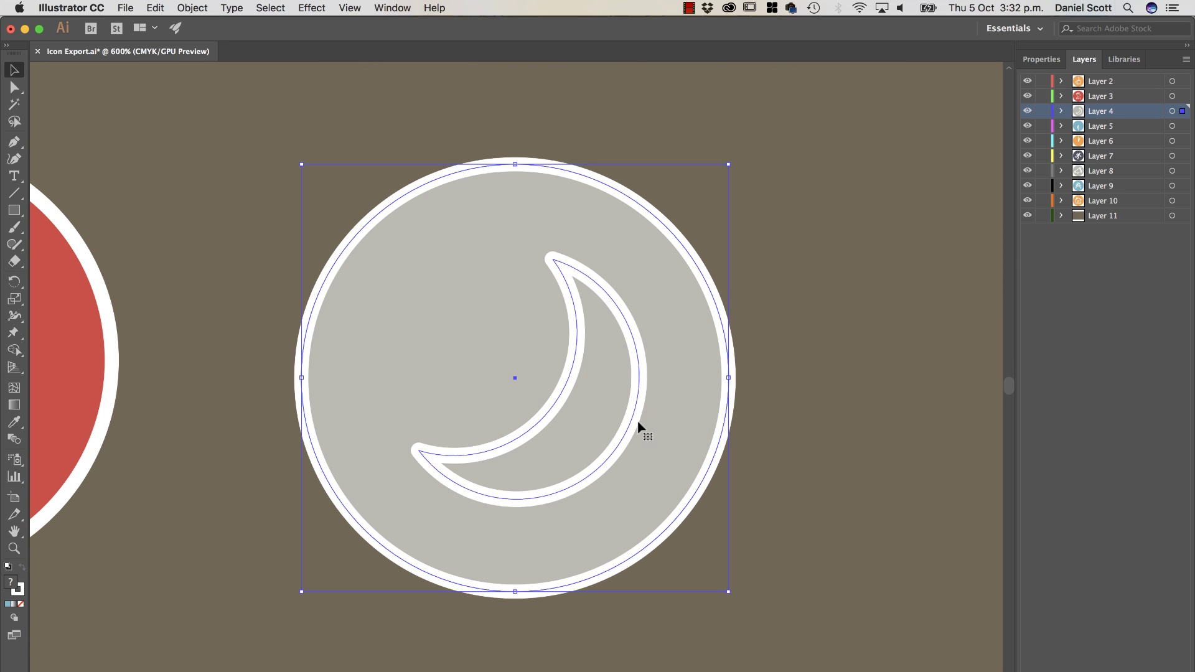
Step: Zoom back out to 200% and deselect the moon icon
key(super+minus)
key(super+minus)
key(super+minus)
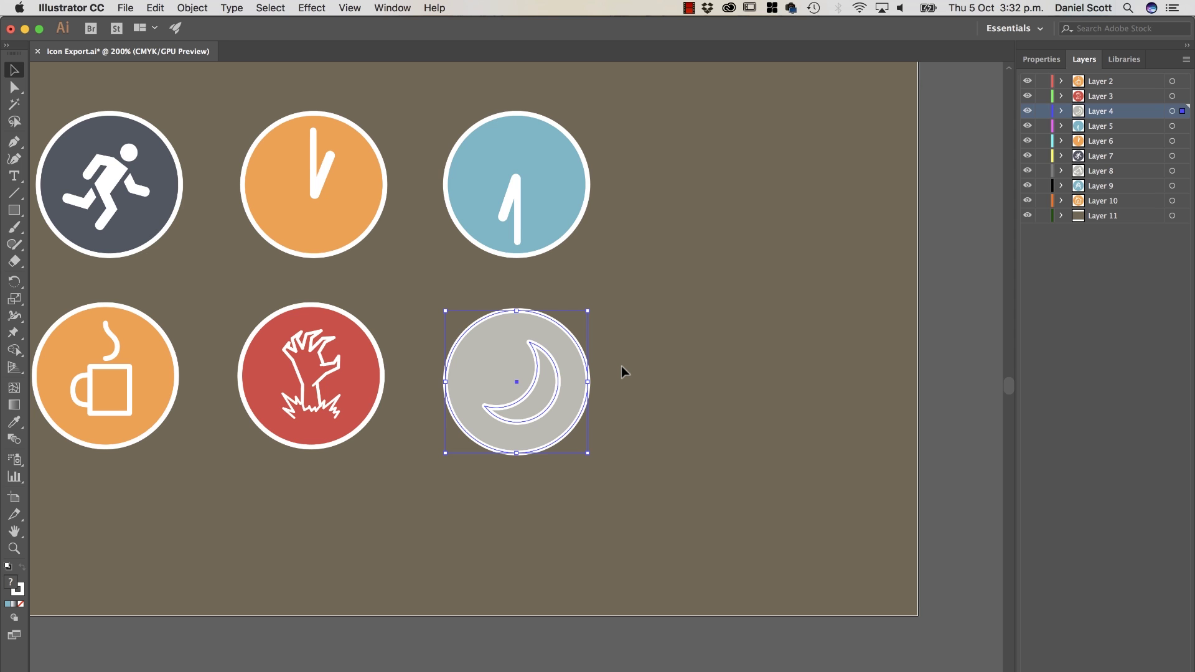
scroll(548, 243, up, 2)
scroll(548, 243, left, 3)
click(660, 240)
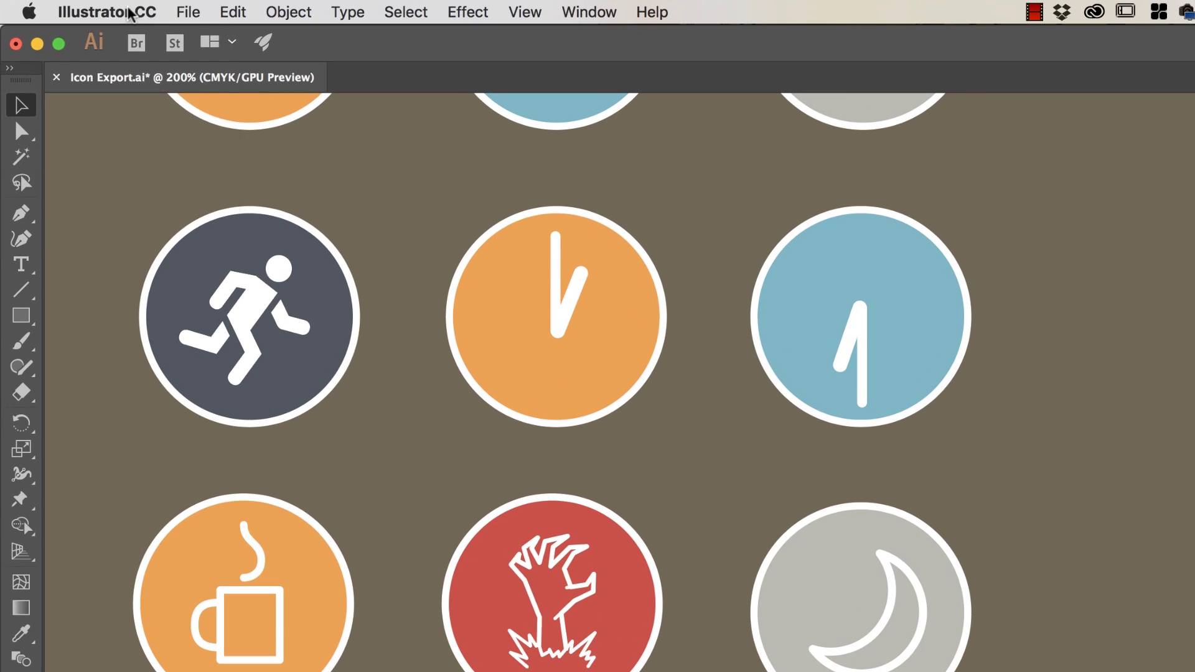
Step: Turn off Zoom to Selection in the Selection & Anchor Display preferences
click(89, 7)
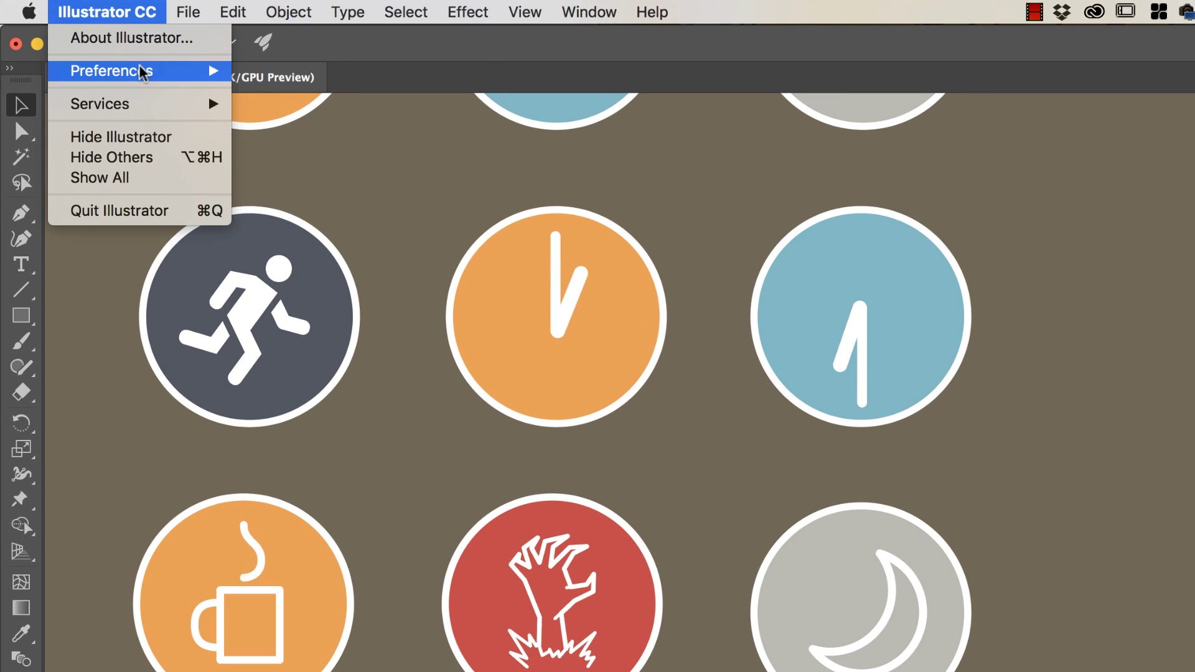
mouse_move(143, 73)
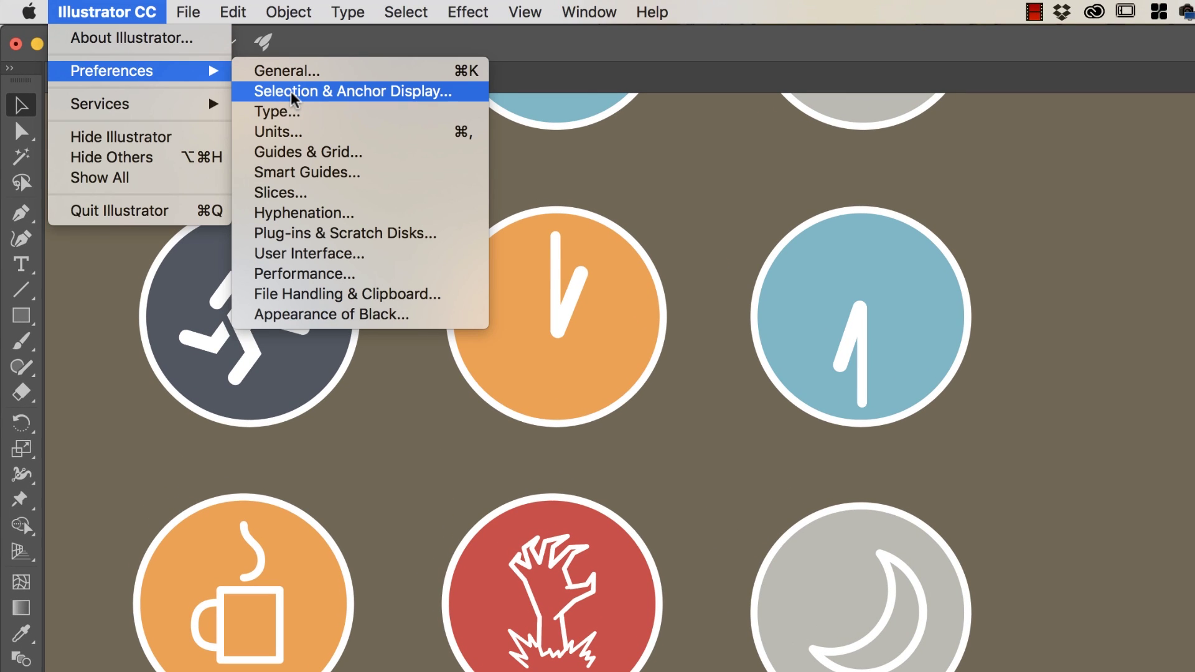
mouse_move(232, 11)
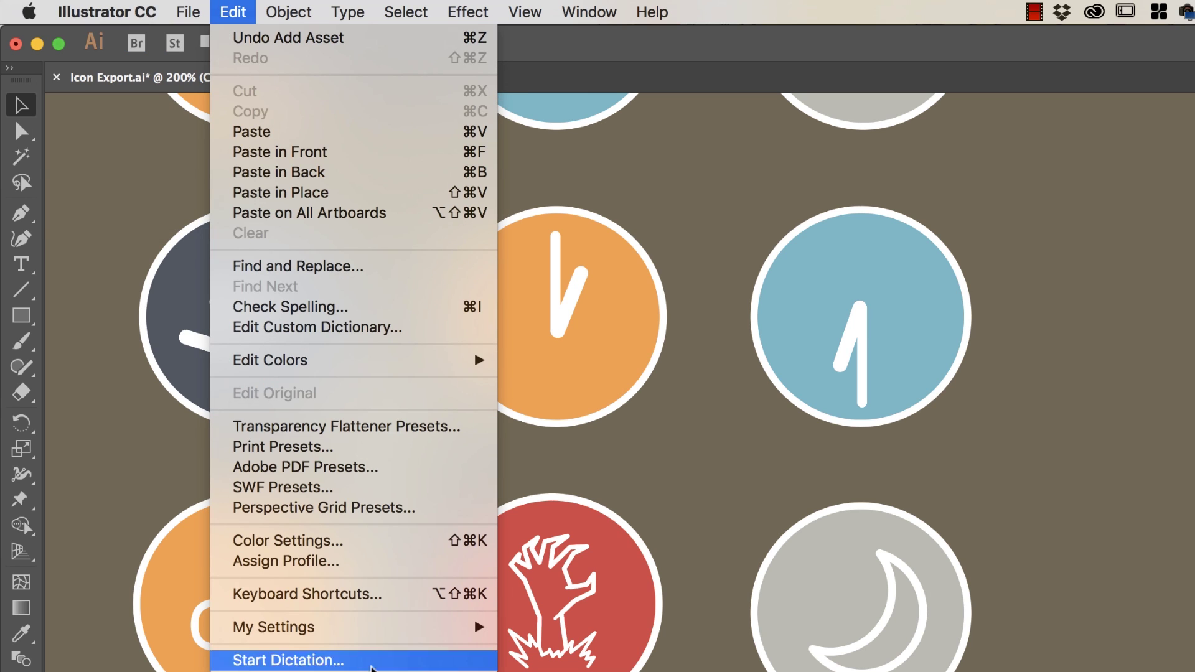
mouse_move(107, 12)
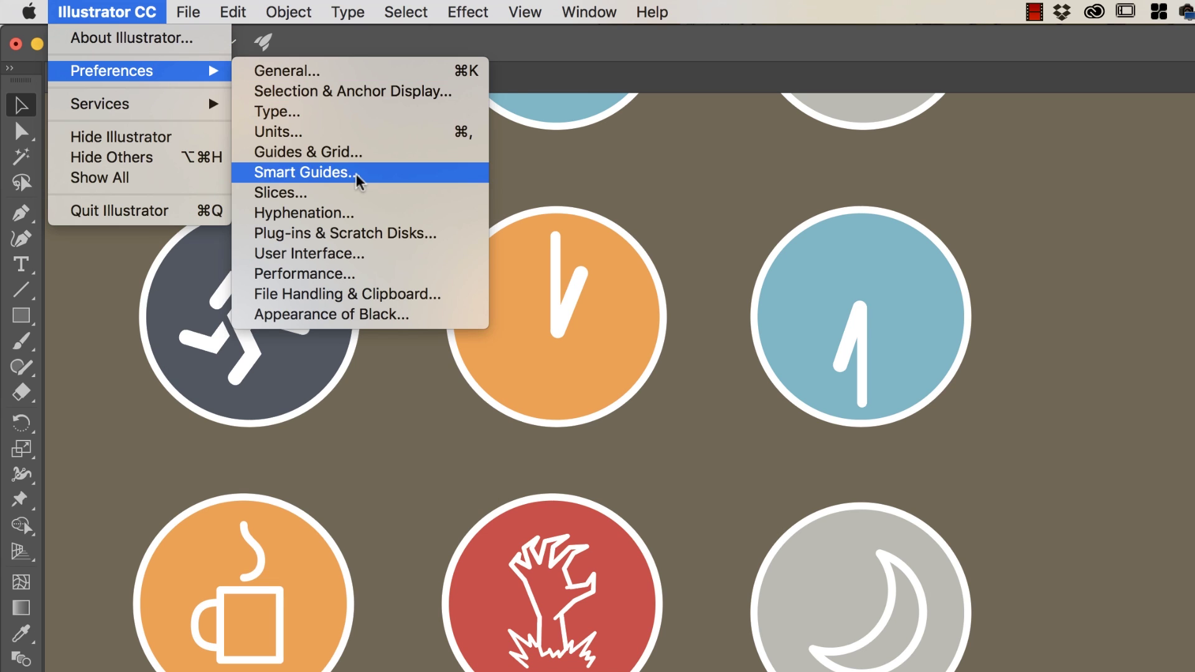
click(346, 91)
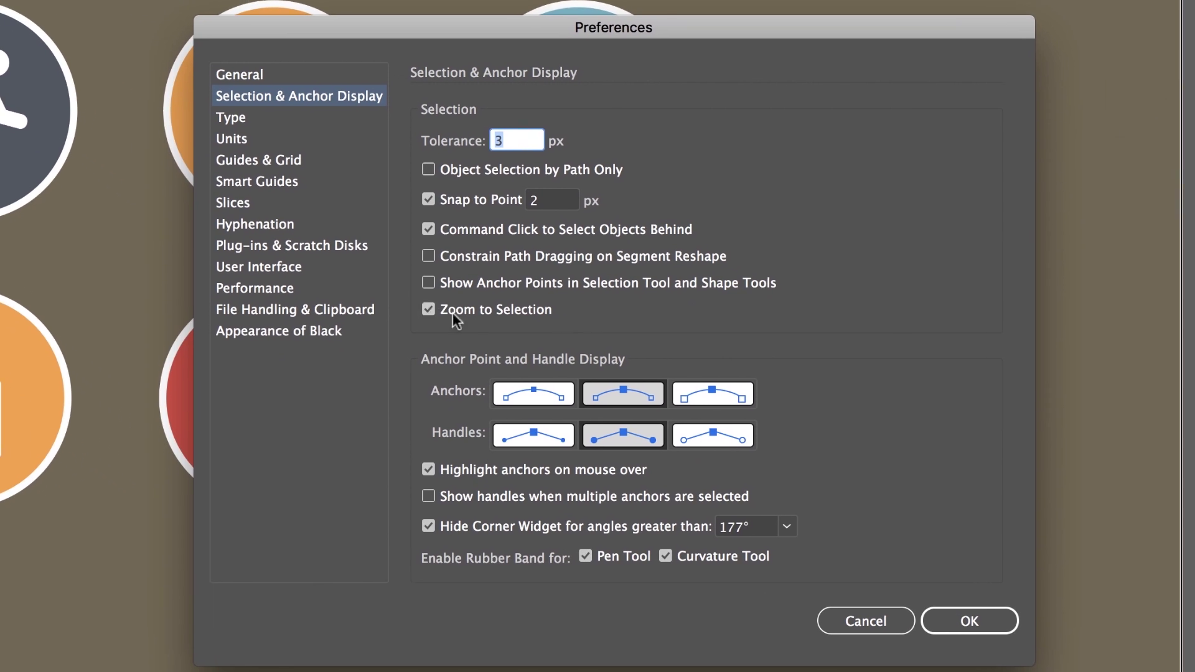
click(474, 308)
click(954, 616)
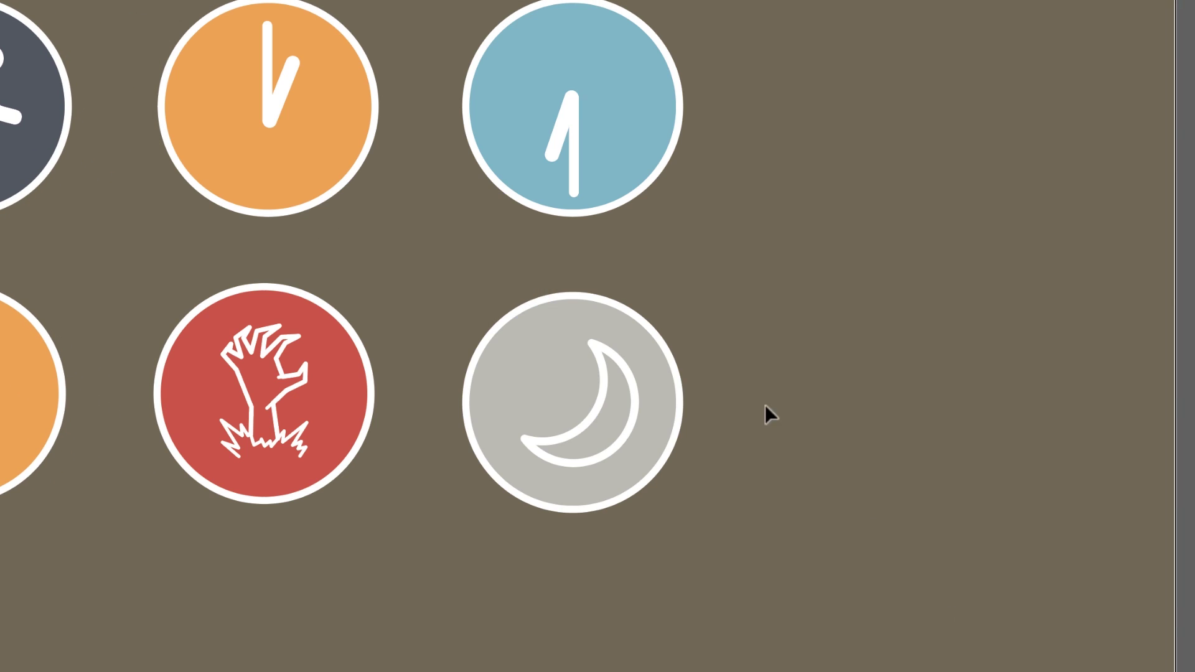
click(608, 387)
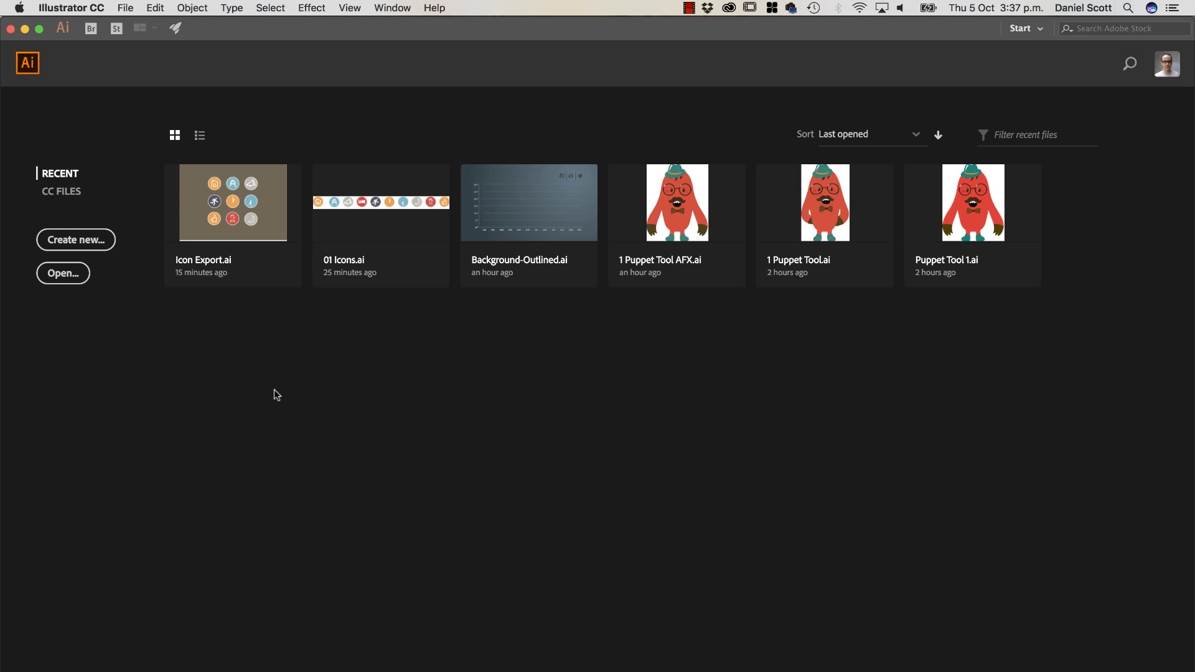
Step: Start a new document from the A3 print preset, with the units set to centimeters
click(107, 247)
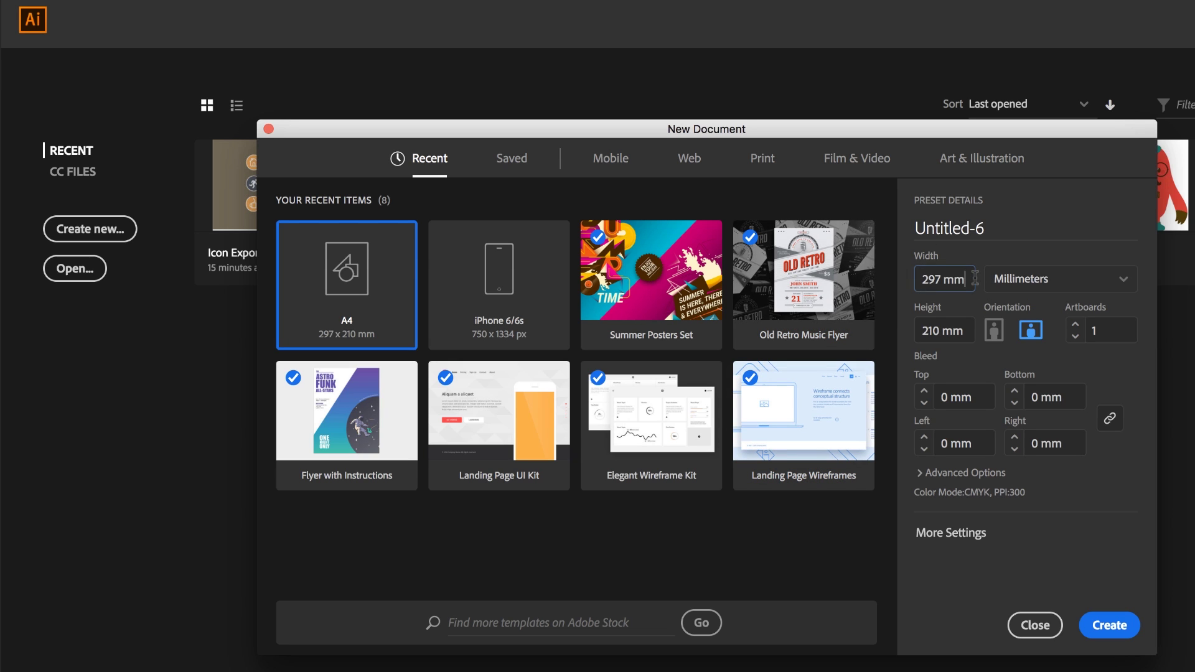
drag(975, 278, 918, 282)
click(970, 279)
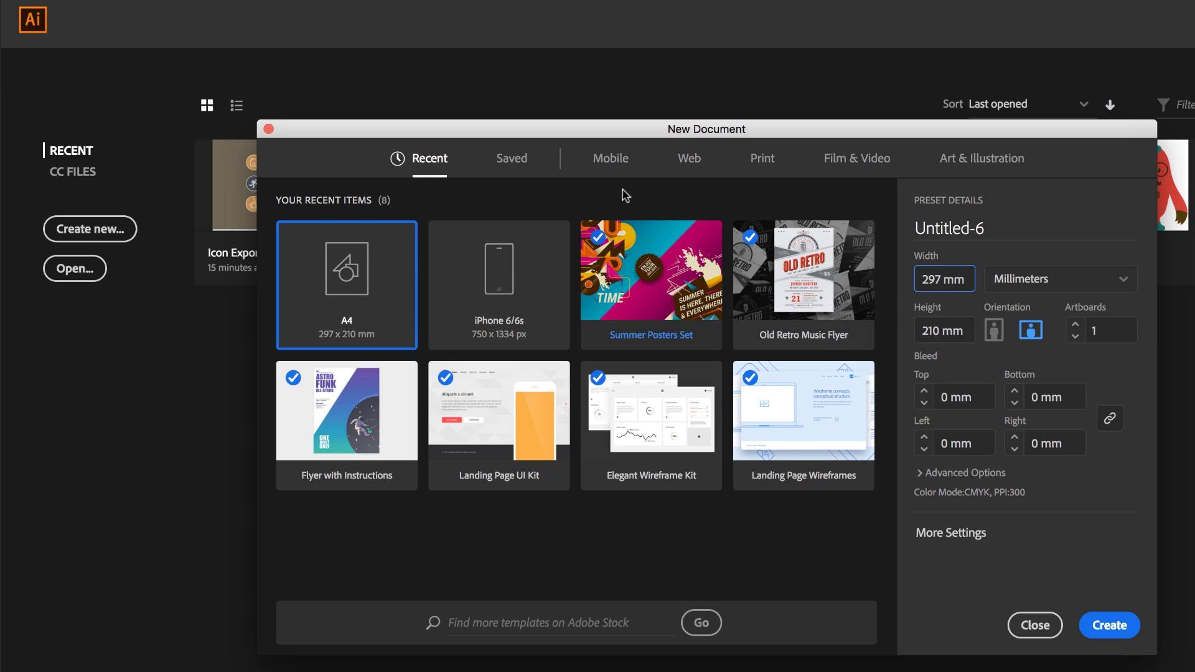
click(763, 156)
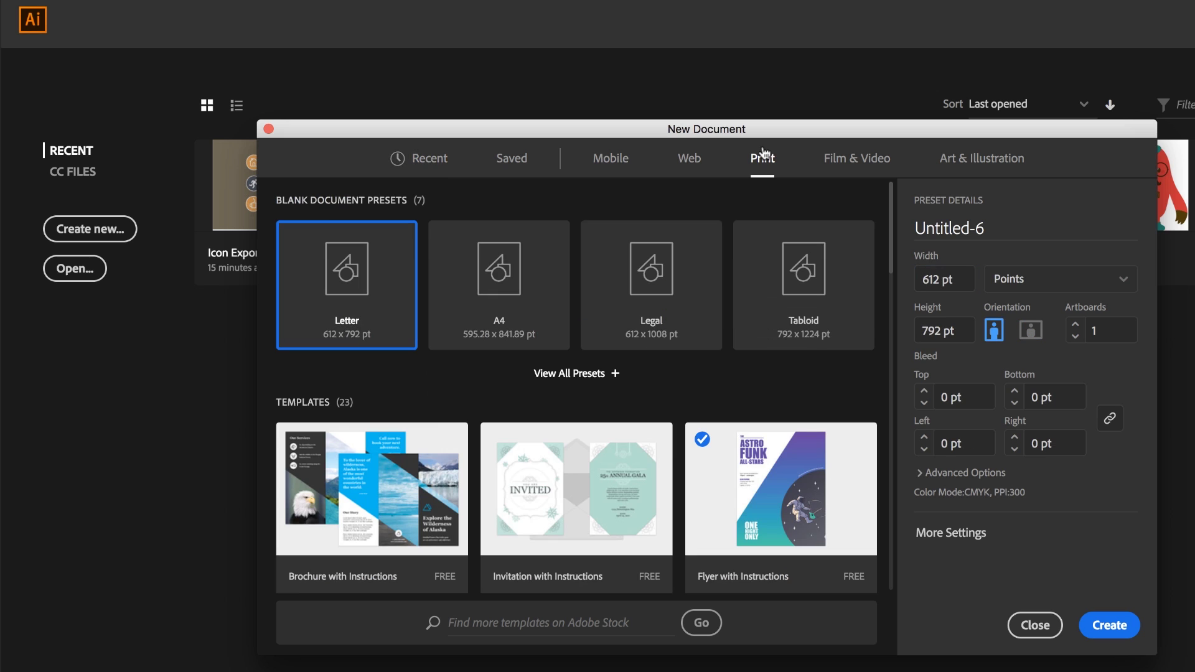
click(501, 283)
click(571, 372)
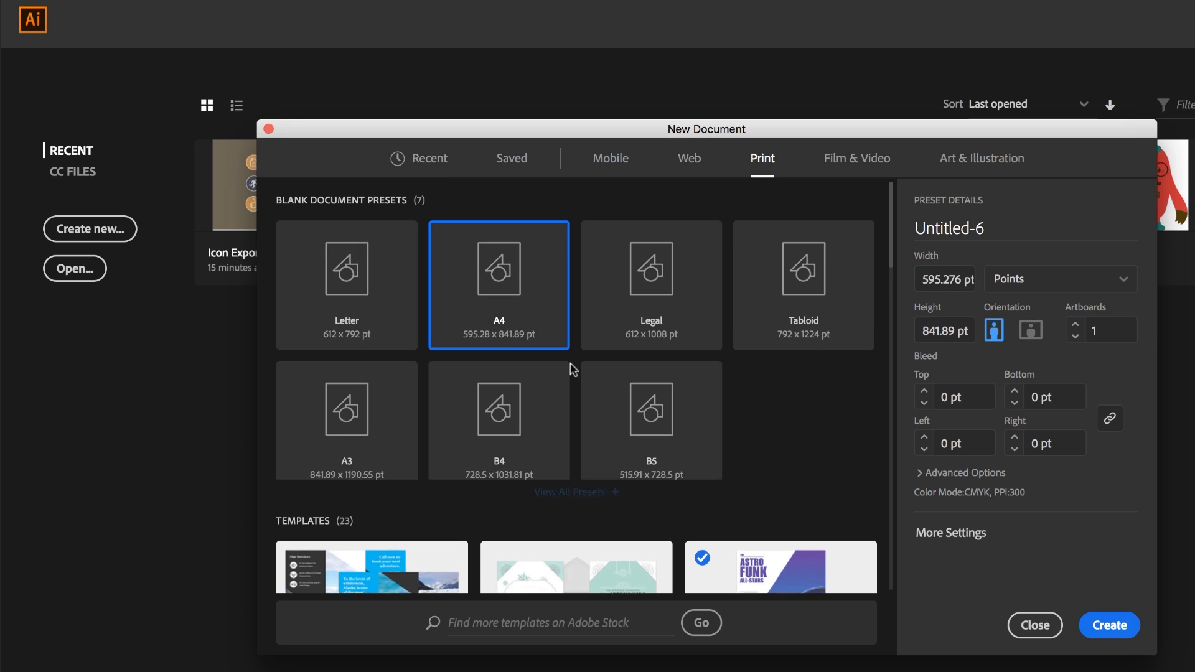
click(353, 429)
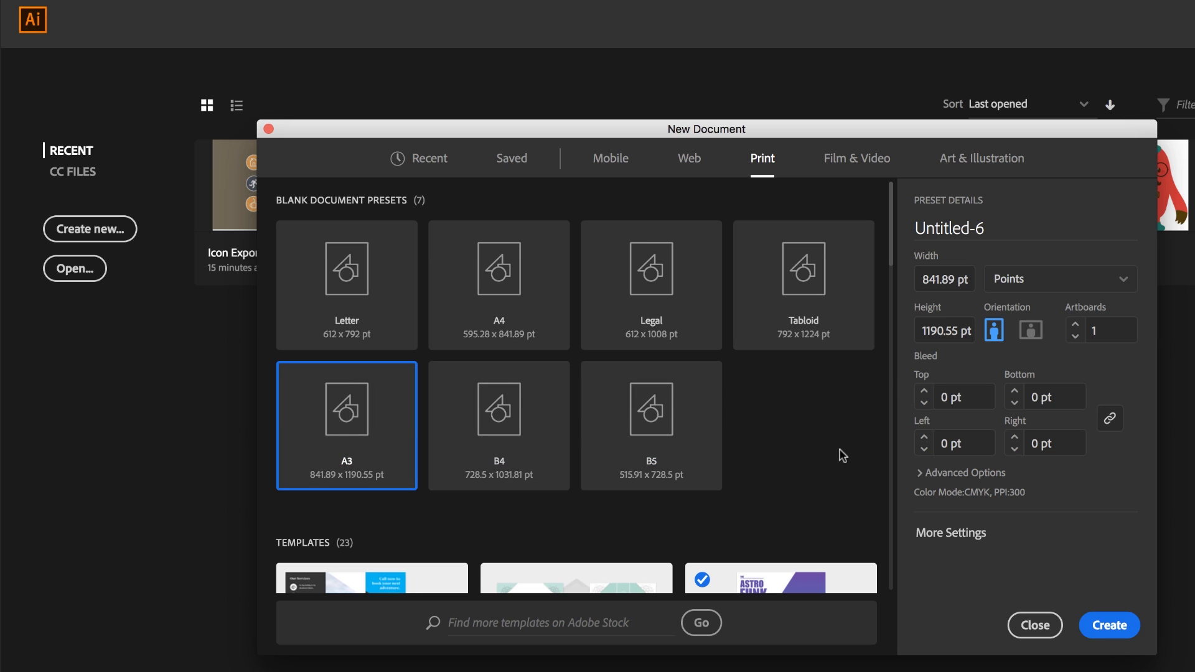
click(1006, 282)
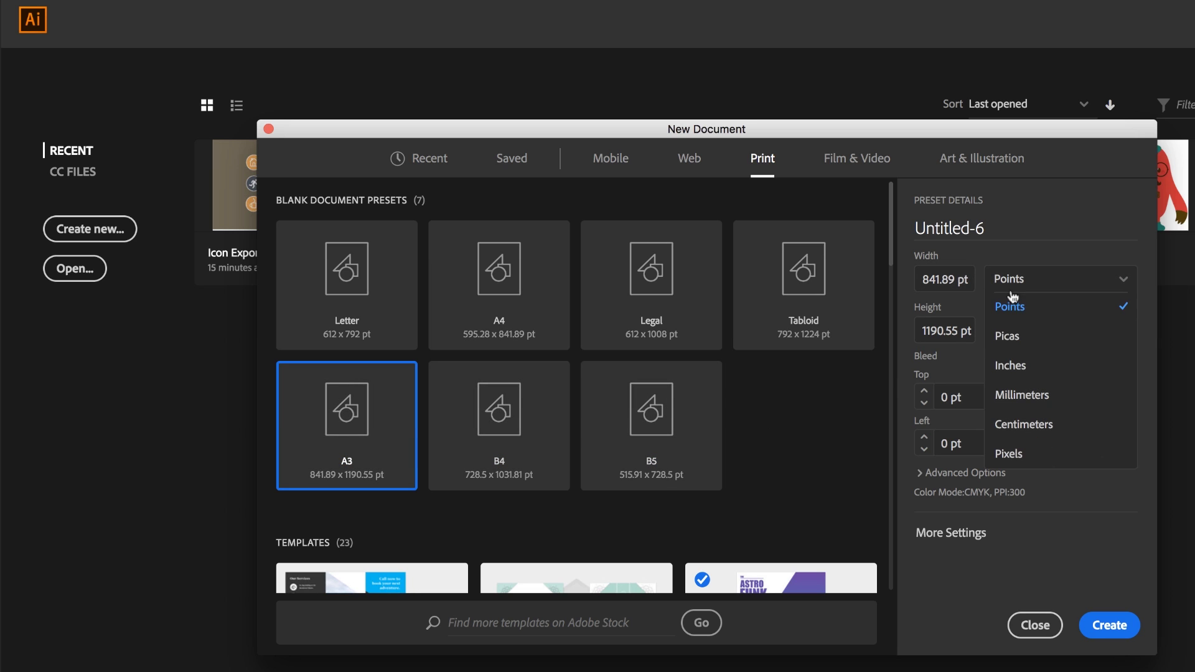
click(1021, 429)
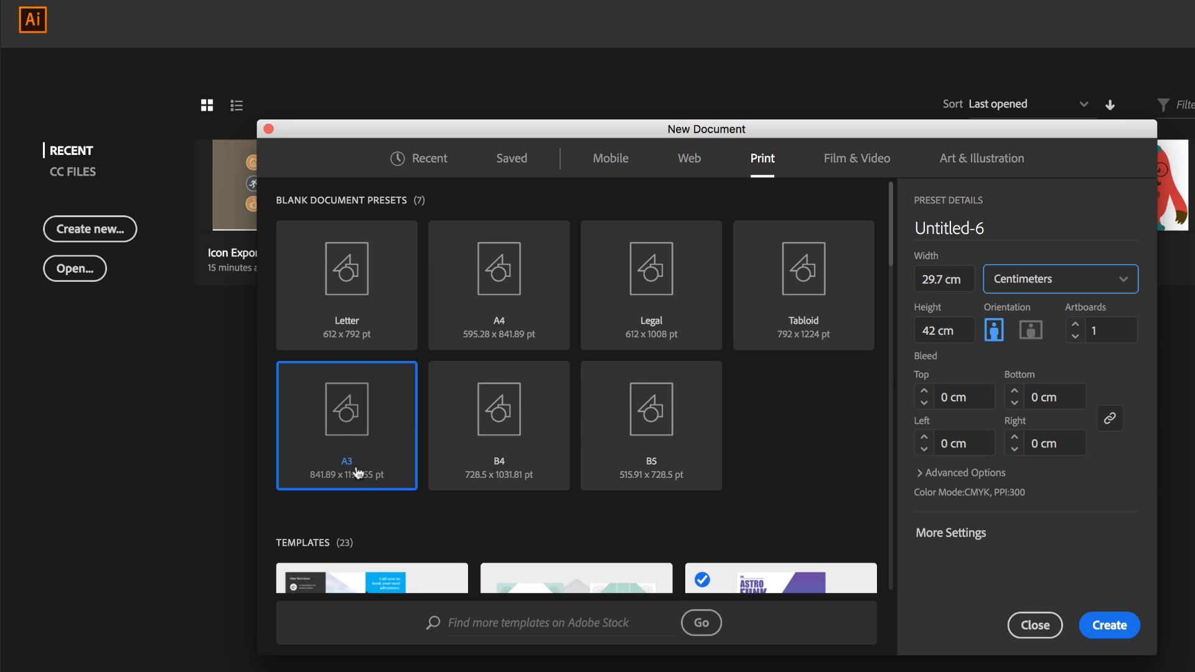
Step: Double the new document's width and height by multiplying each by 2, giving 59.4 cm by 84 cm
click(974, 280)
key(BackSpace)
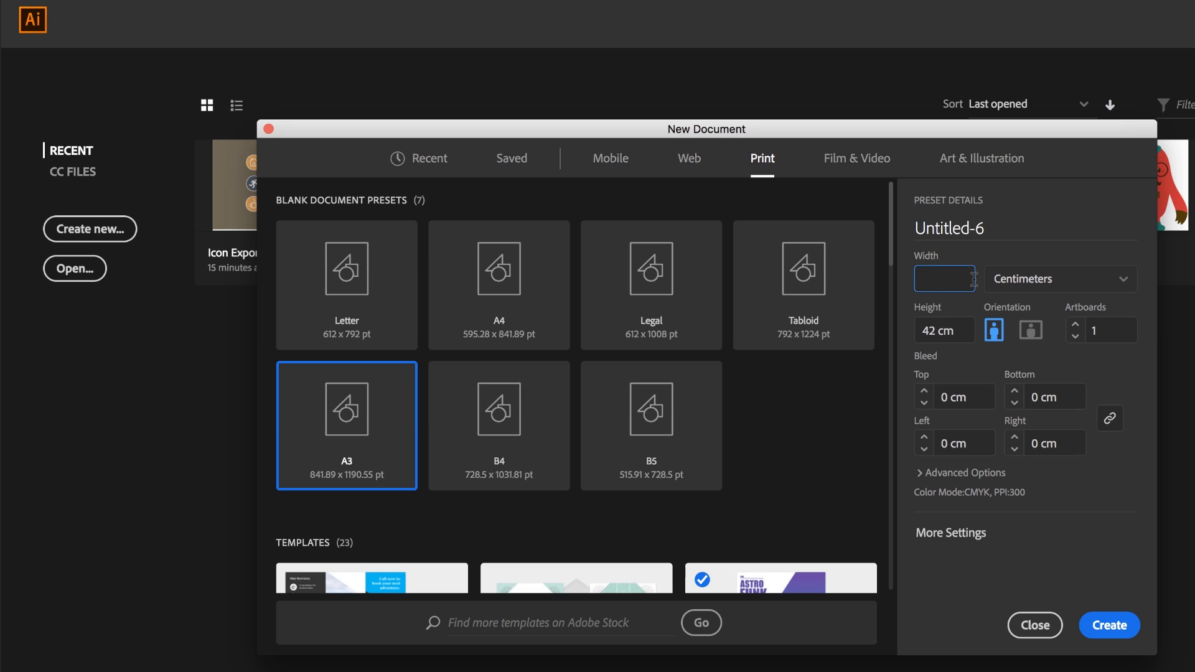
key(super+z)
click(966, 277)
text(*2)
click(963, 333)
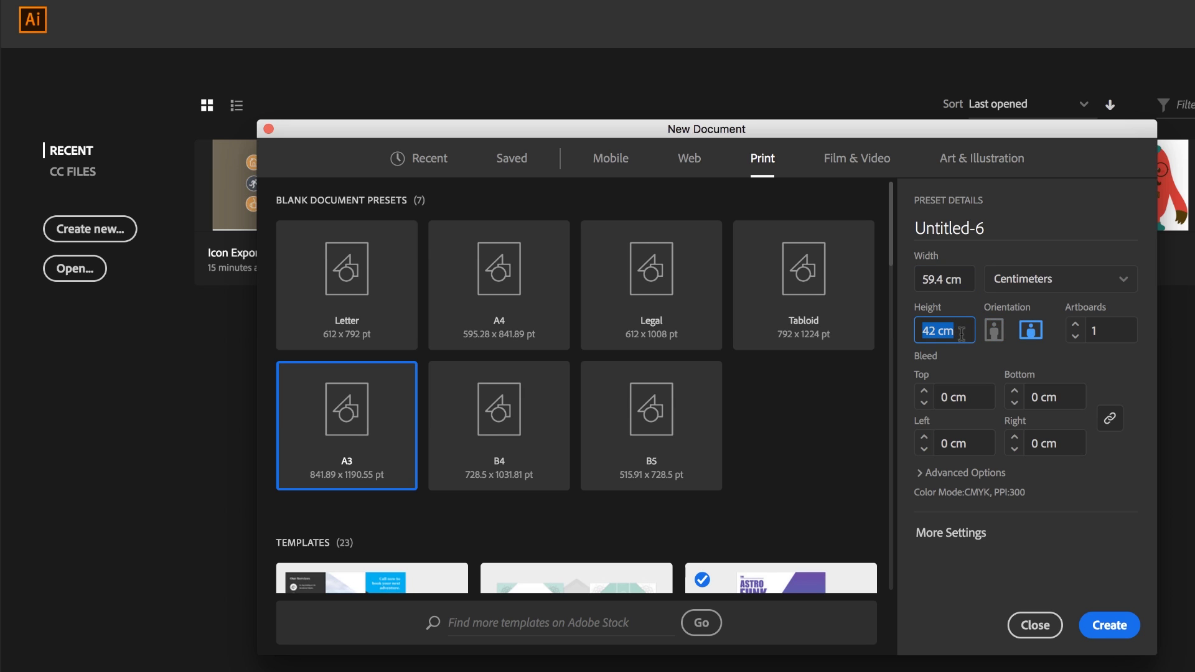
click(962, 333)
text(*2)
key(Tab)
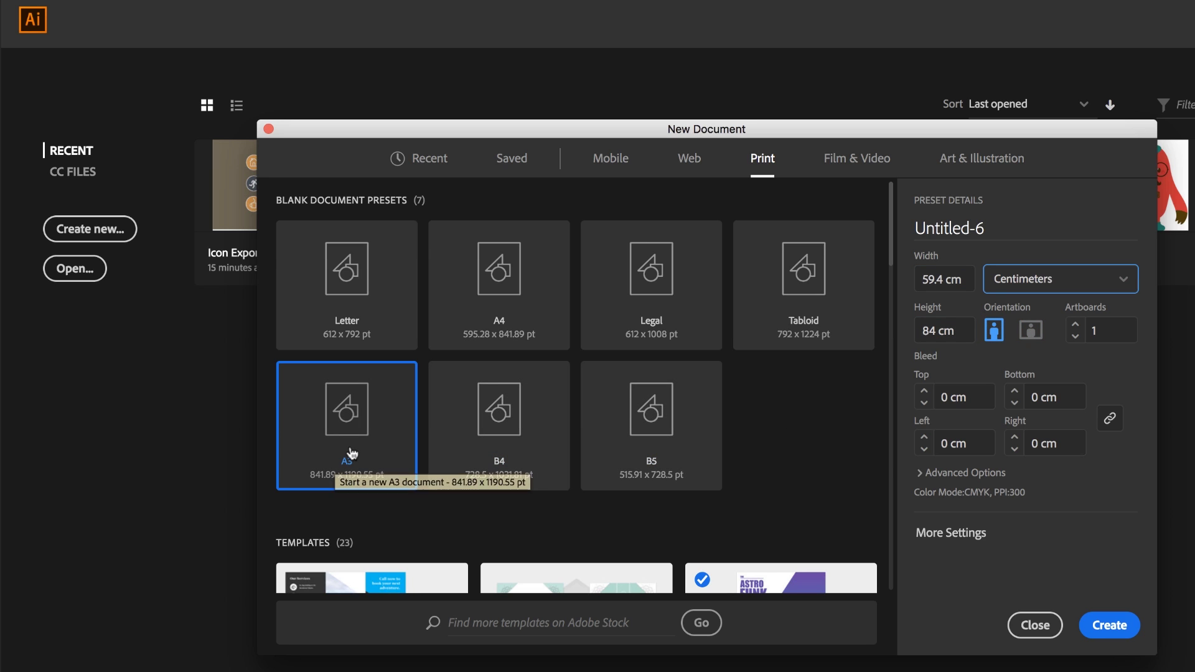
Step: Add 6 mm to the new document's width with an inline calculation, making it 60 cm
click(964, 280)
click(965, 280)
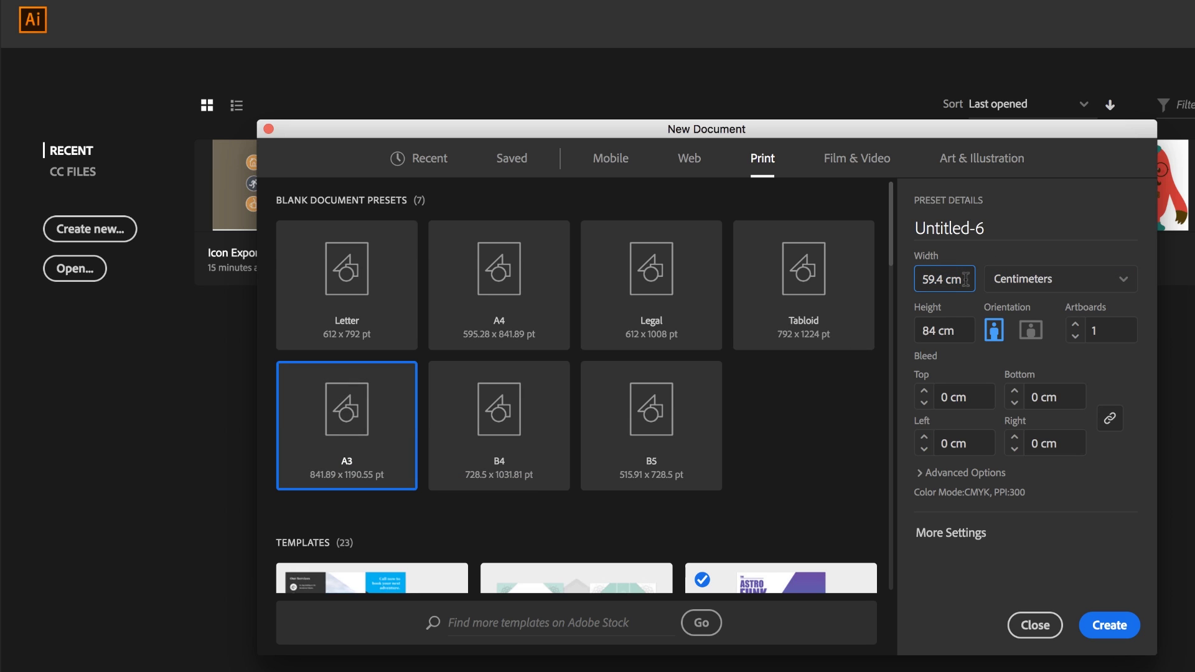
text(+3mm)
key(BackSpace)
key(BackSpace)
key(BackSpace)
text(6mm)
key(Tab)
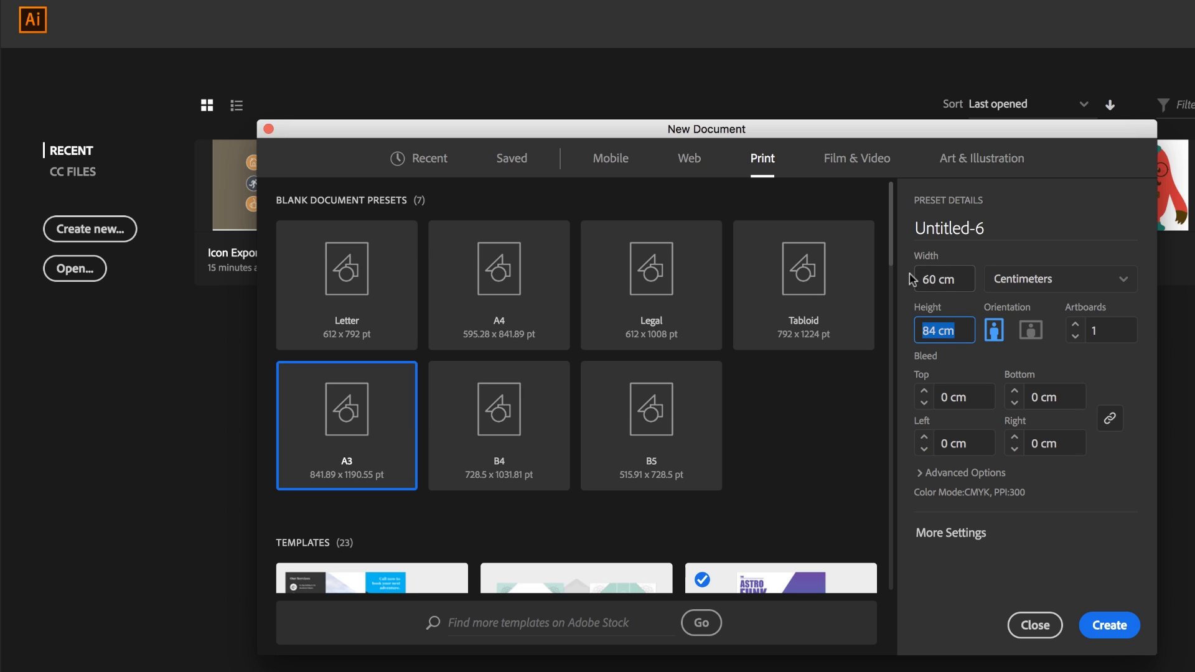
Step: Enter the division, addition, subtraction and multiplication operators after the new document's width value
click(955, 282)
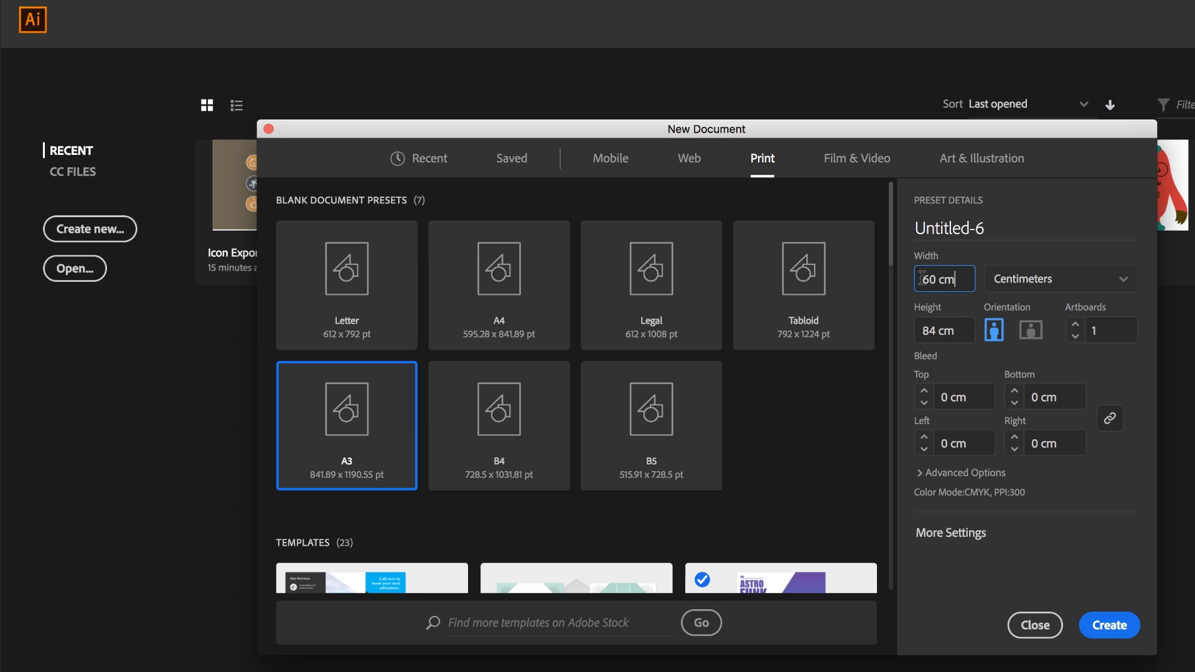
key(Tab)
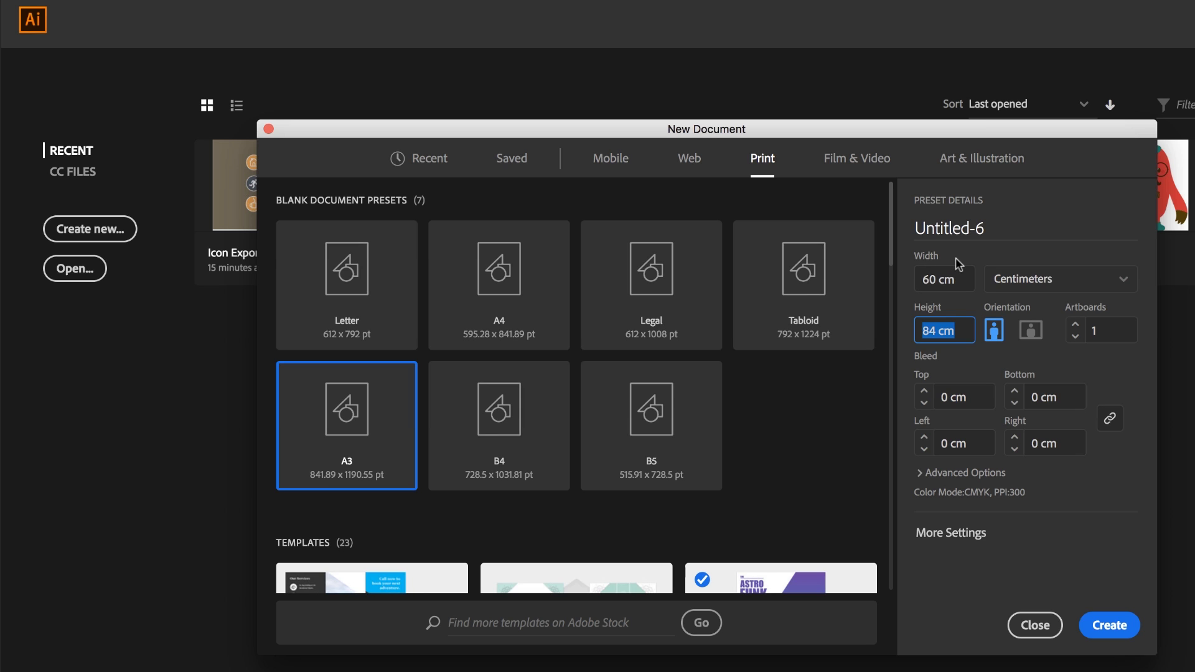
click(963, 282)
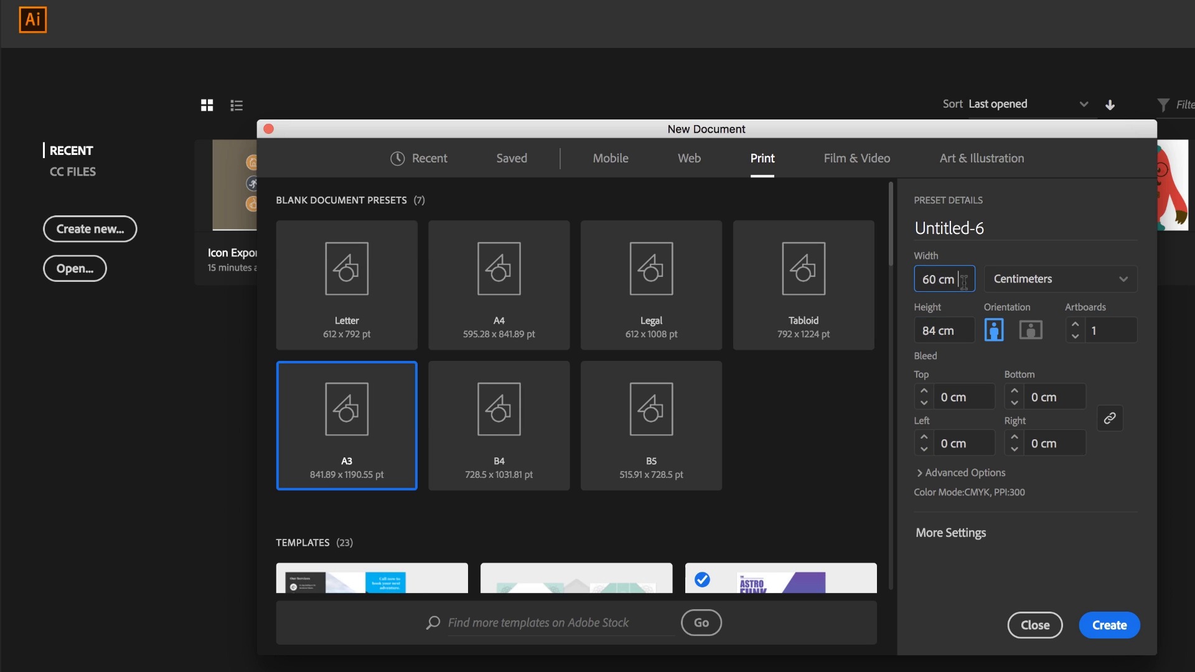
text(/+-)
text(*)
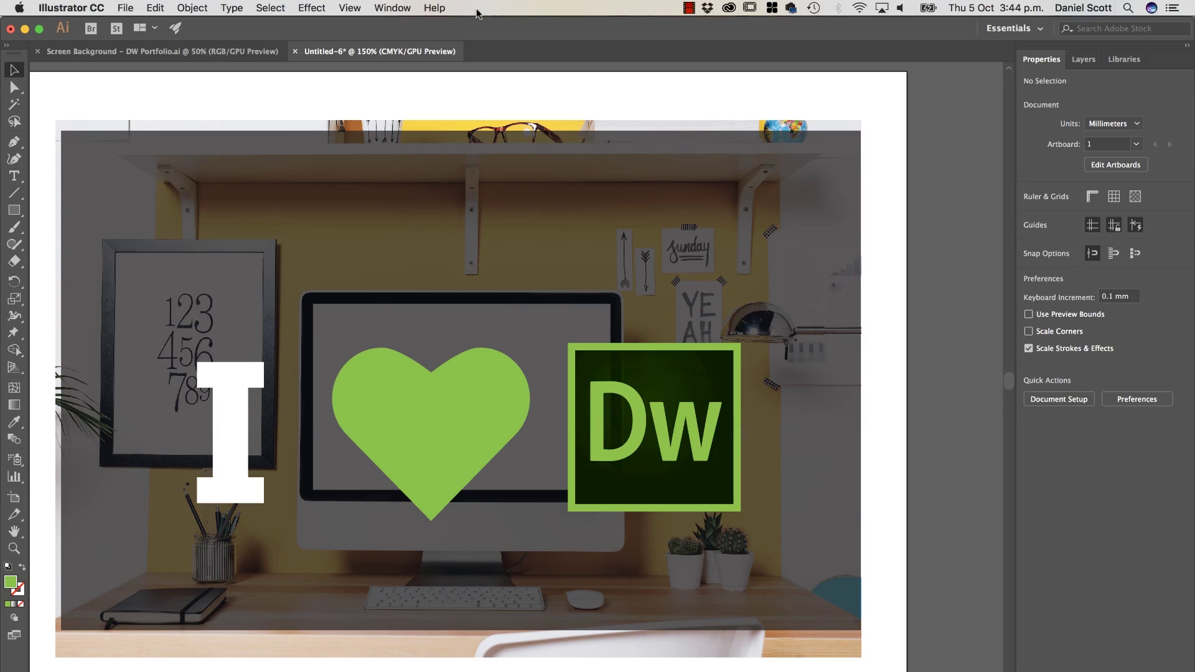
Step: Show the swatches and save the green heart's fill as a global process swatch, C=55 M=0 Y=100 K=0, added to My Library
click(393, 8)
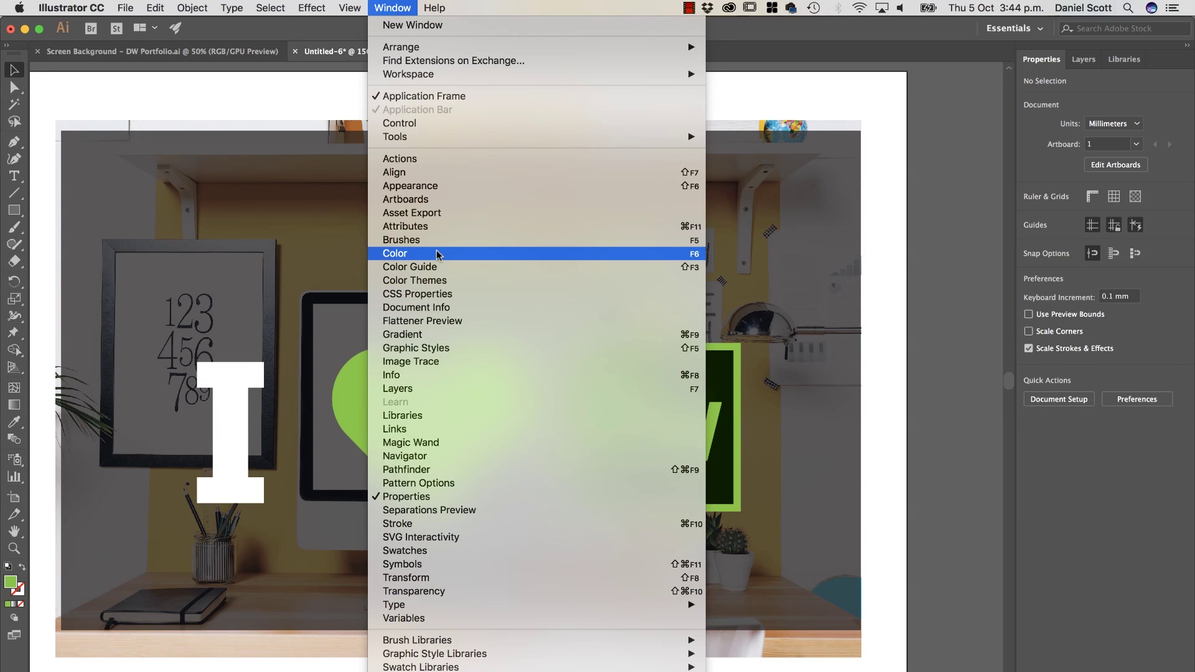
click(410, 550)
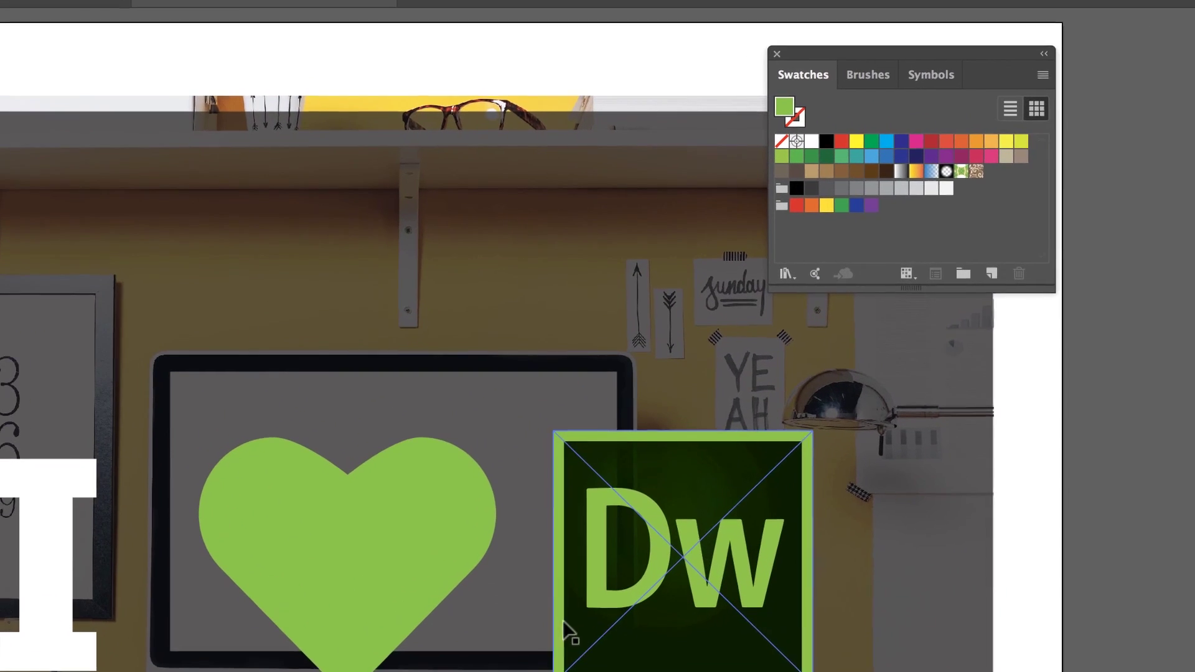
click(496, 418)
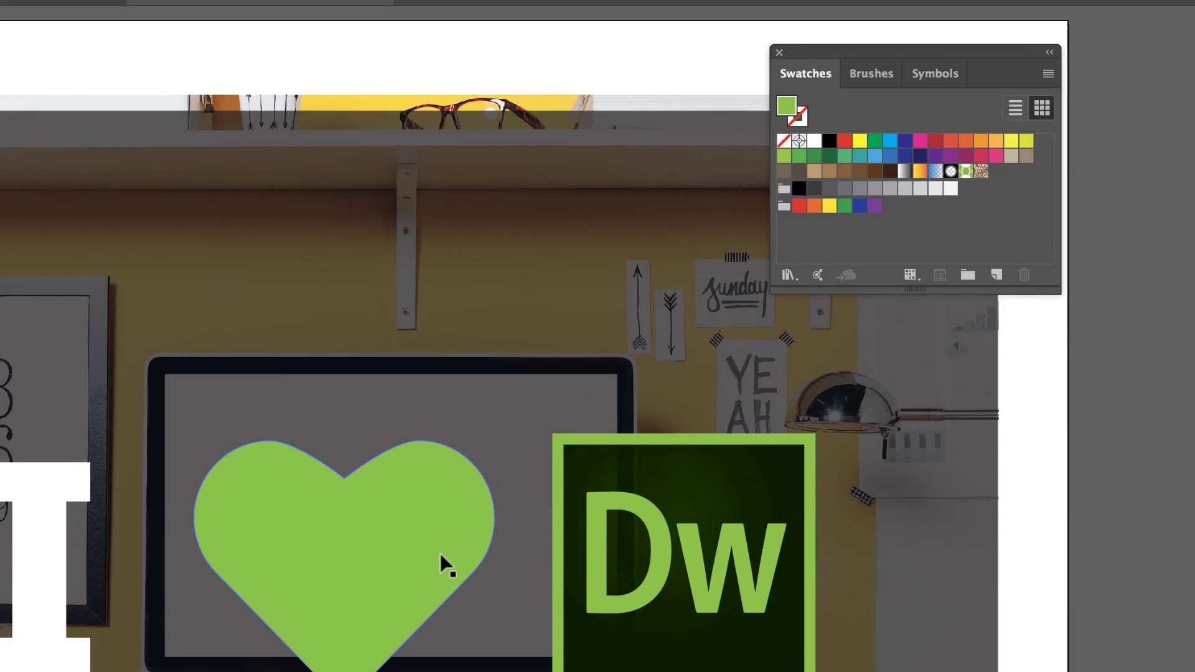
click(440, 554)
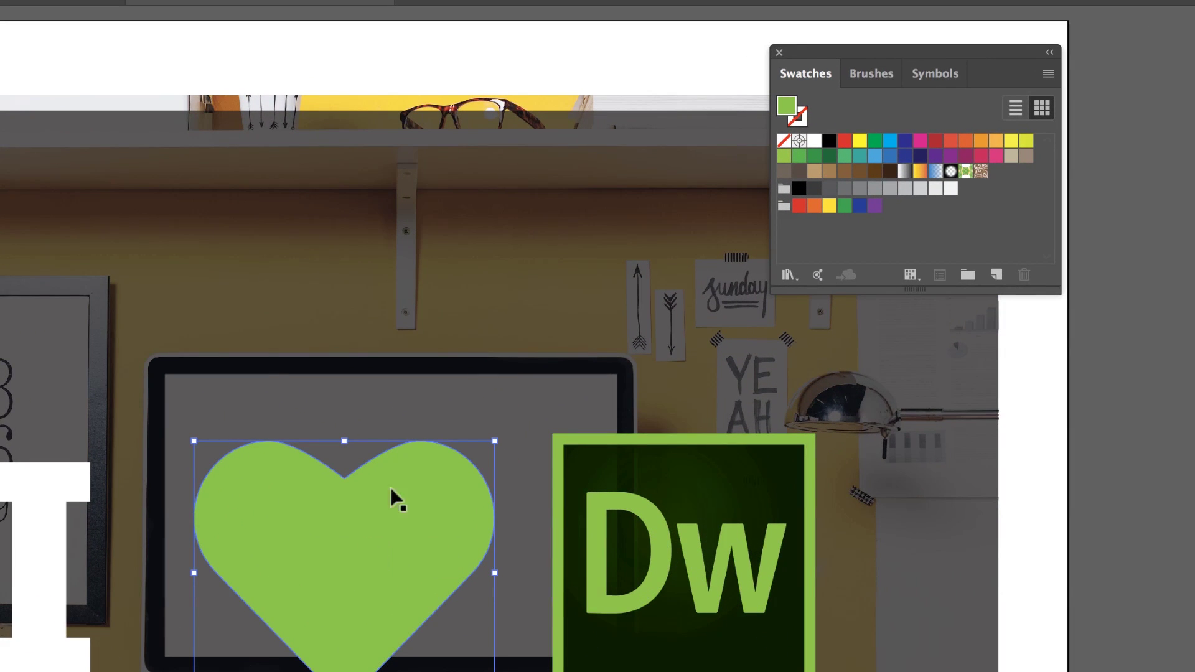
click(997, 275)
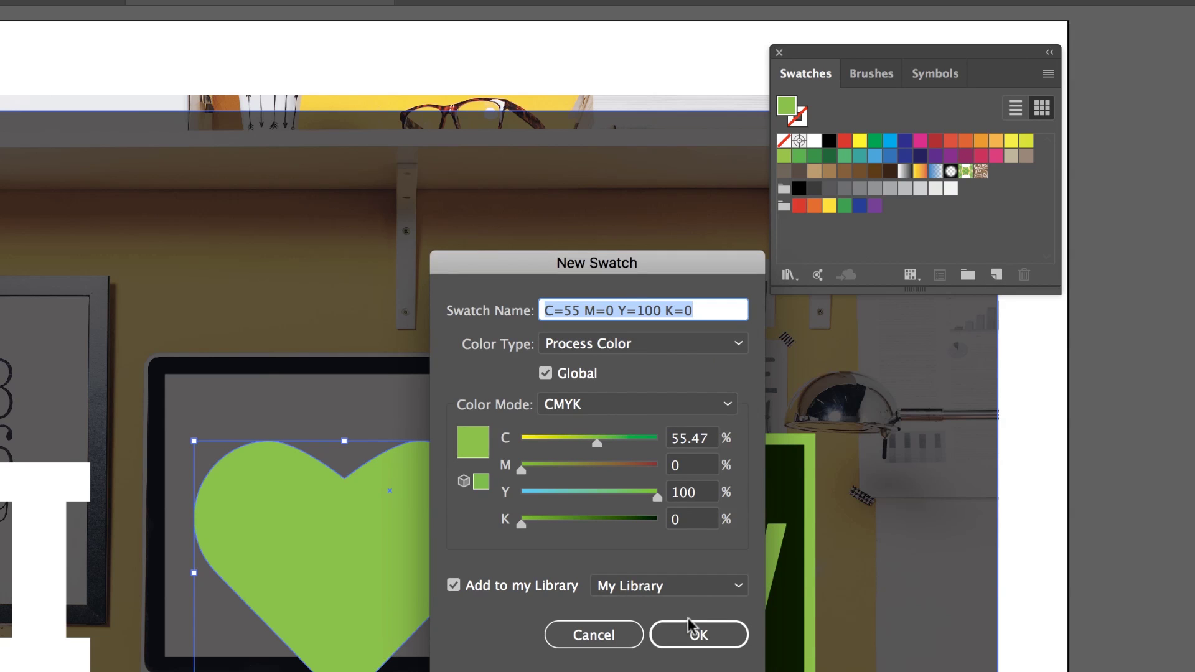
click(697, 636)
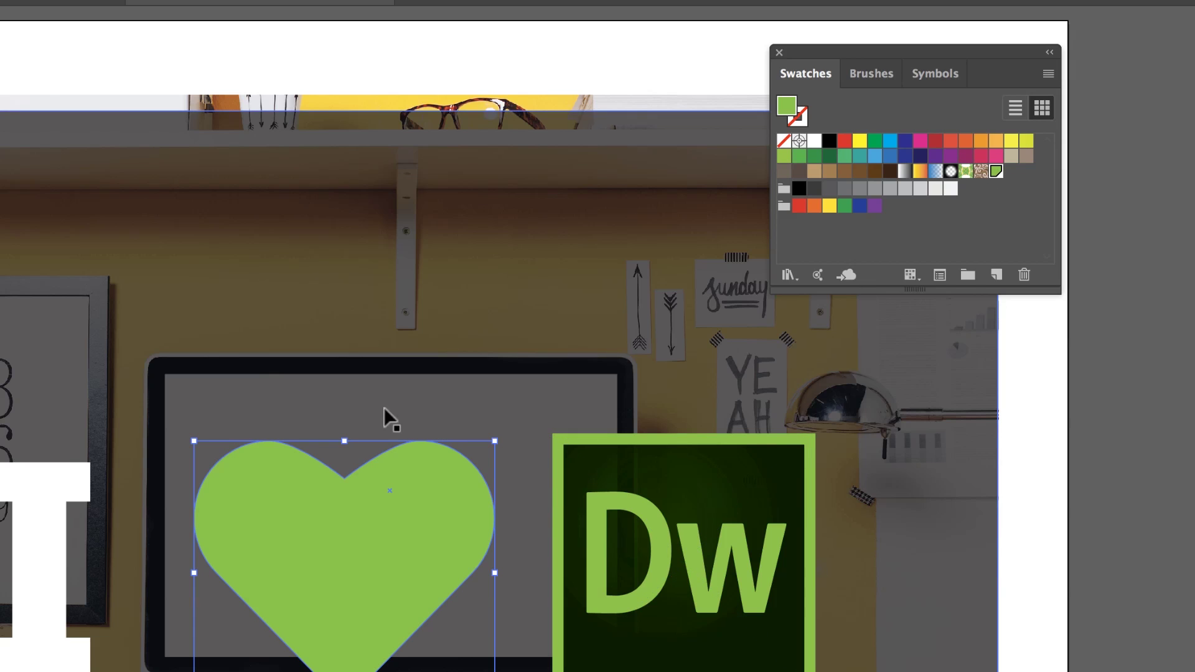
Step: Duplicate the green heart straight above the original and fill the copy with the CMYK Magenta swatch
alt+drag(388, 491, 388, 133)
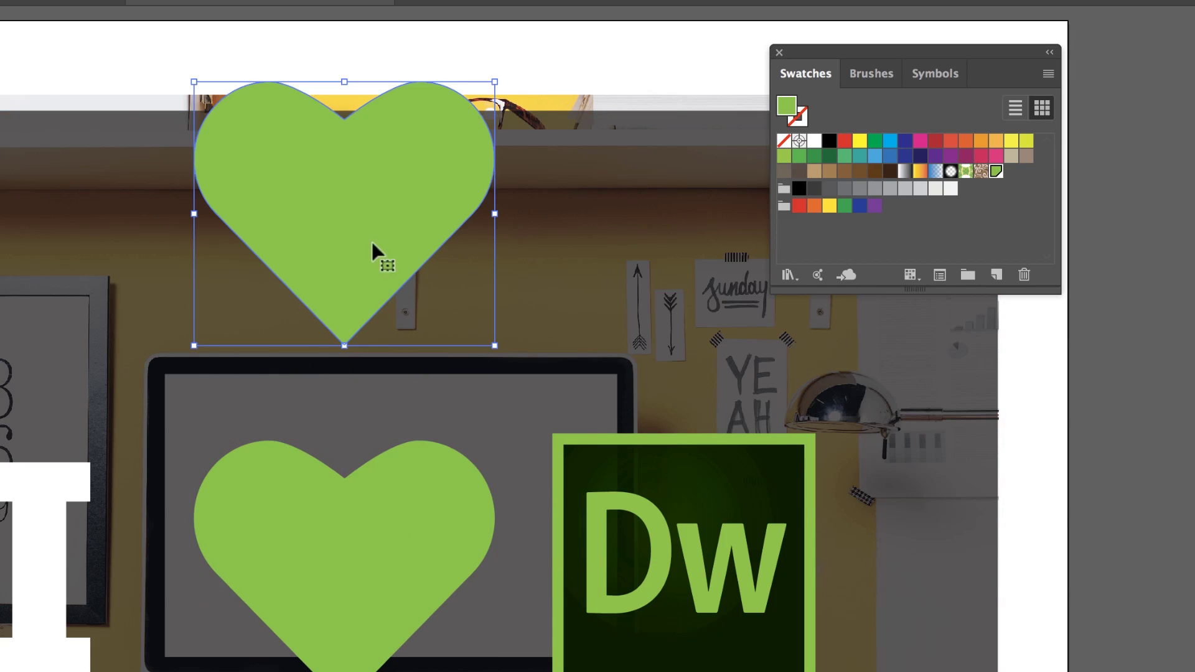
click(935, 142)
click(920, 141)
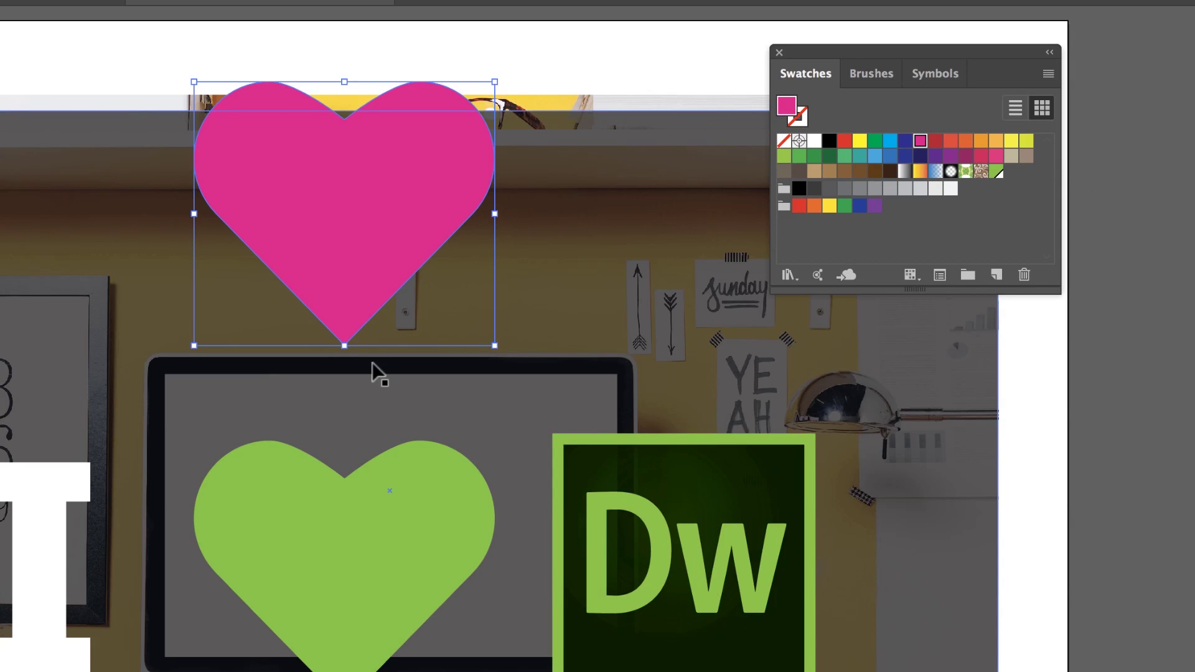
click(411, 595)
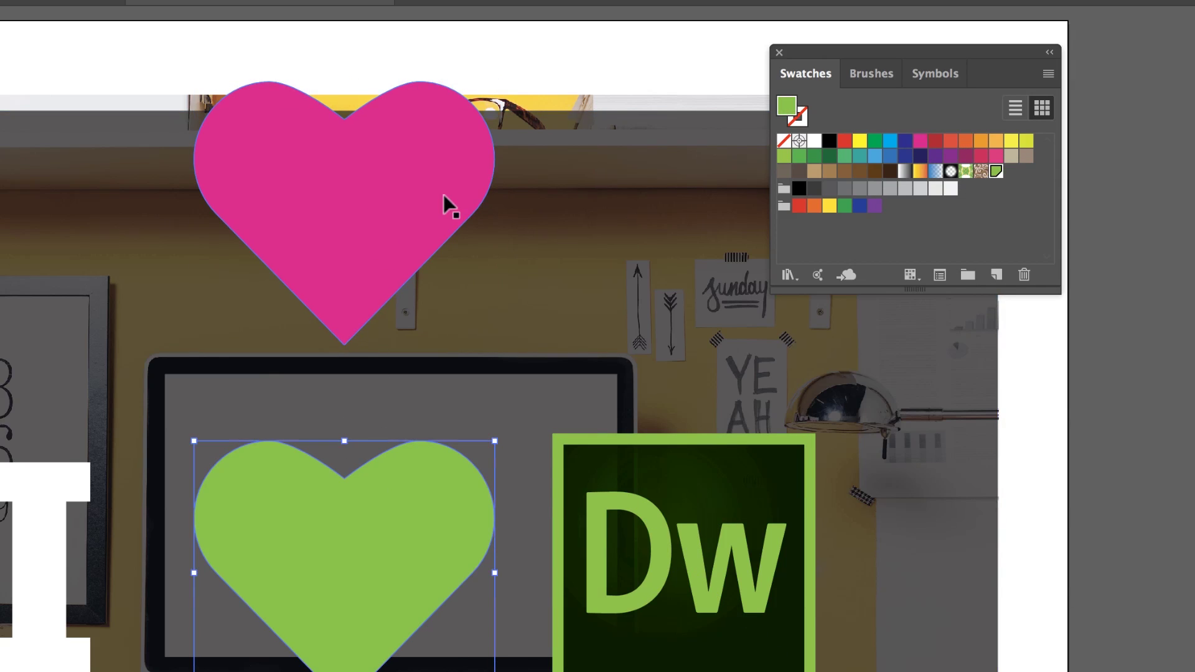
click(439, 192)
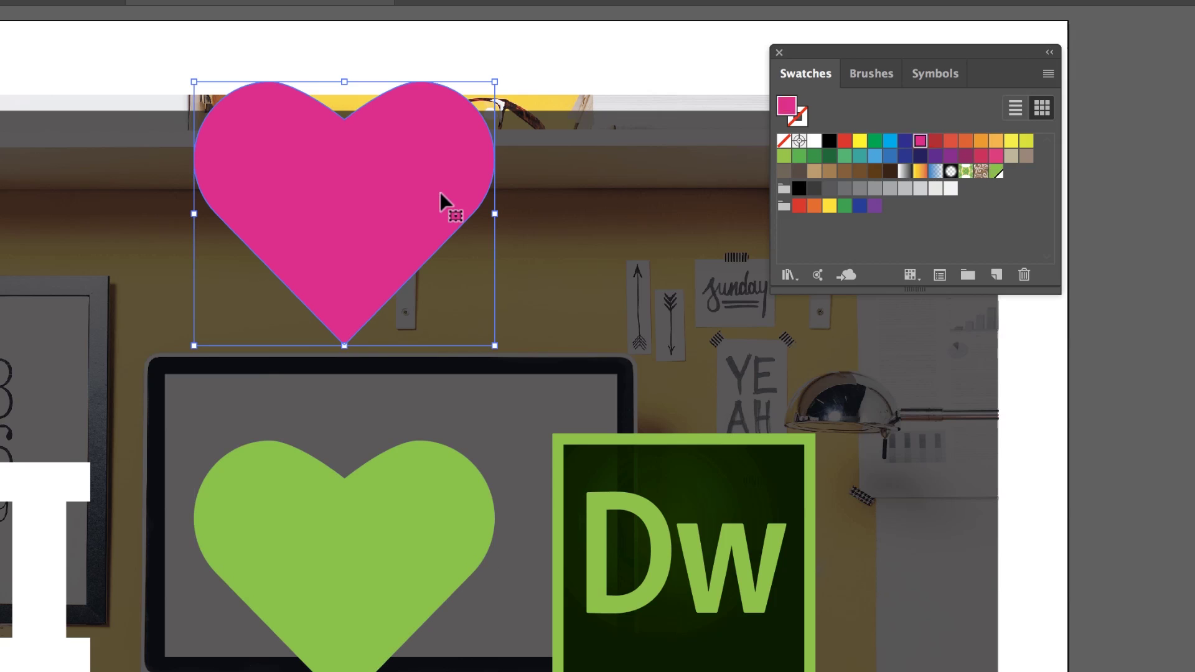
Step: With no artwork selected, darken the non-global CMYK Magenta swatch by raising its black value
click(1018, 405)
double_click(921, 142)
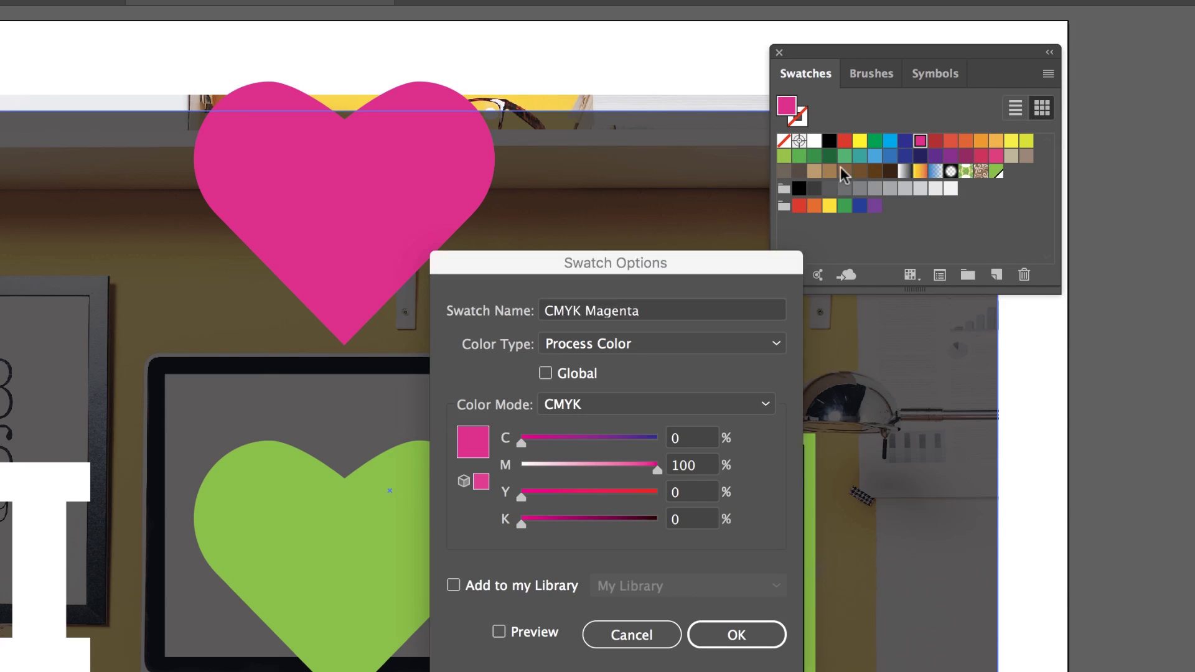
drag(540, 520, 566, 524)
click(733, 634)
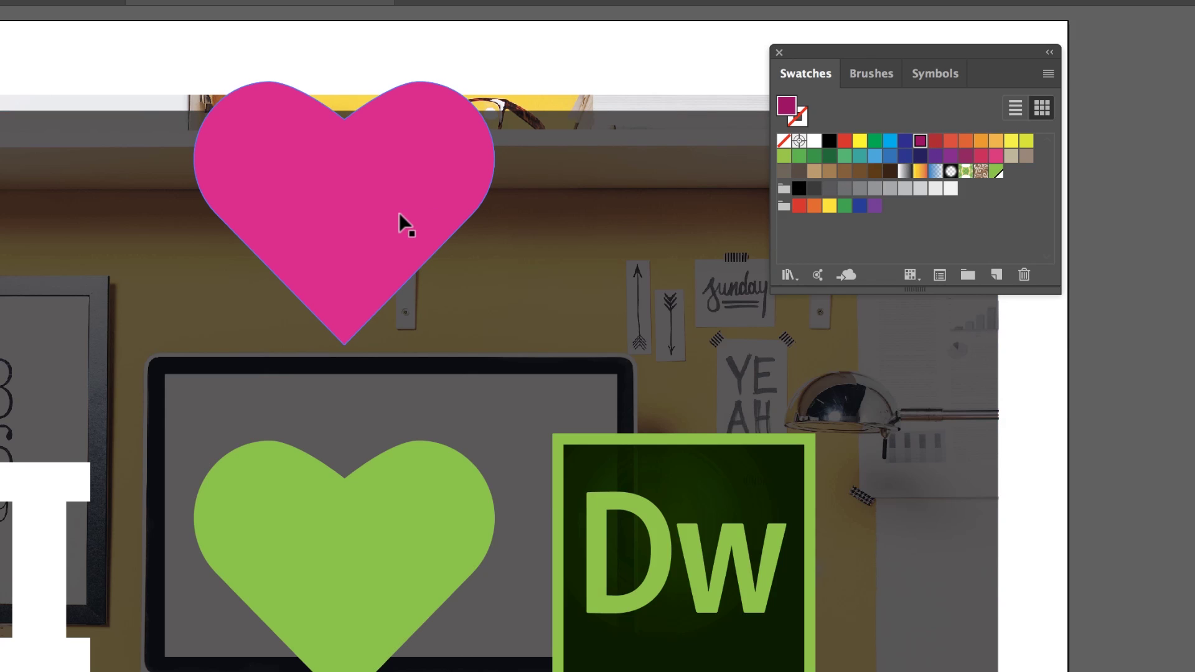
click(559, 218)
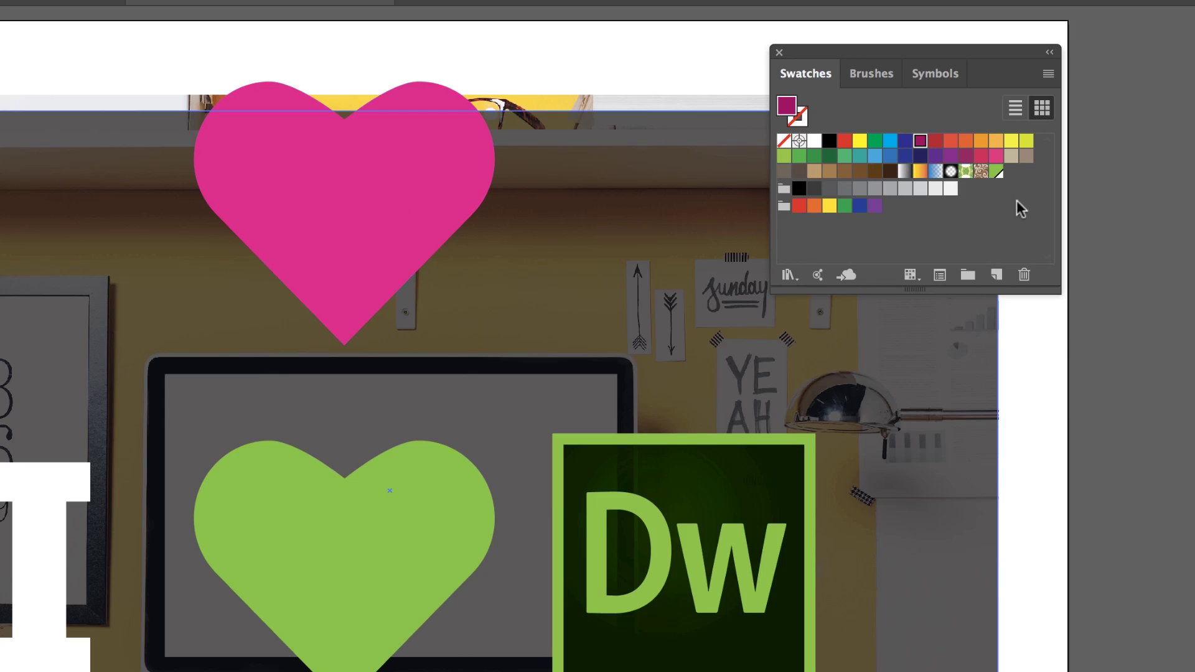
Step: Darken the global green swatch by setting its black value to 47%
double_click(996, 171)
click(585, 525)
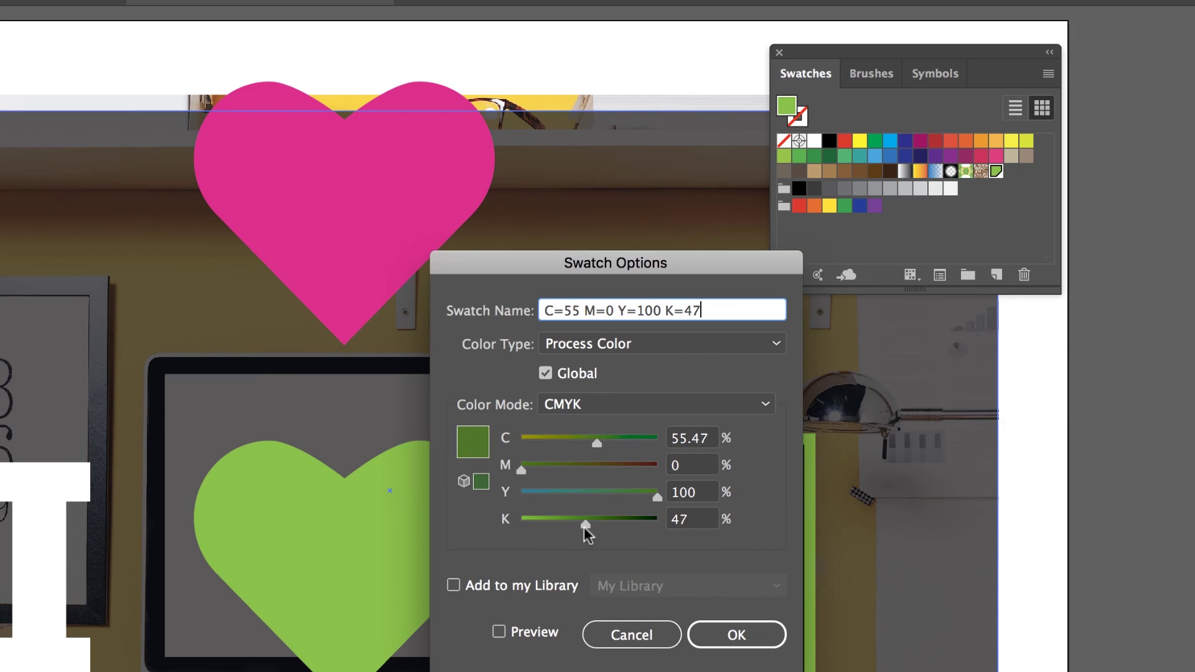
click(737, 635)
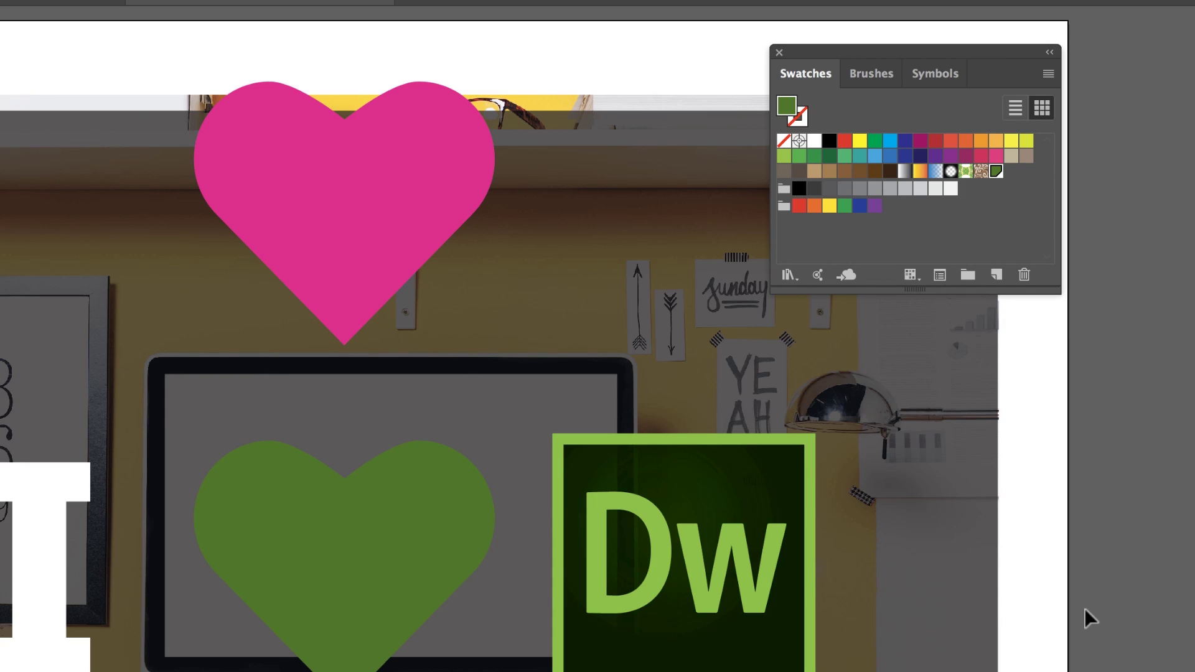
Step: Turn the C=40 M=45 Y=50 K=5 swatch into a global color
click(1026, 156)
double_click(1027, 159)
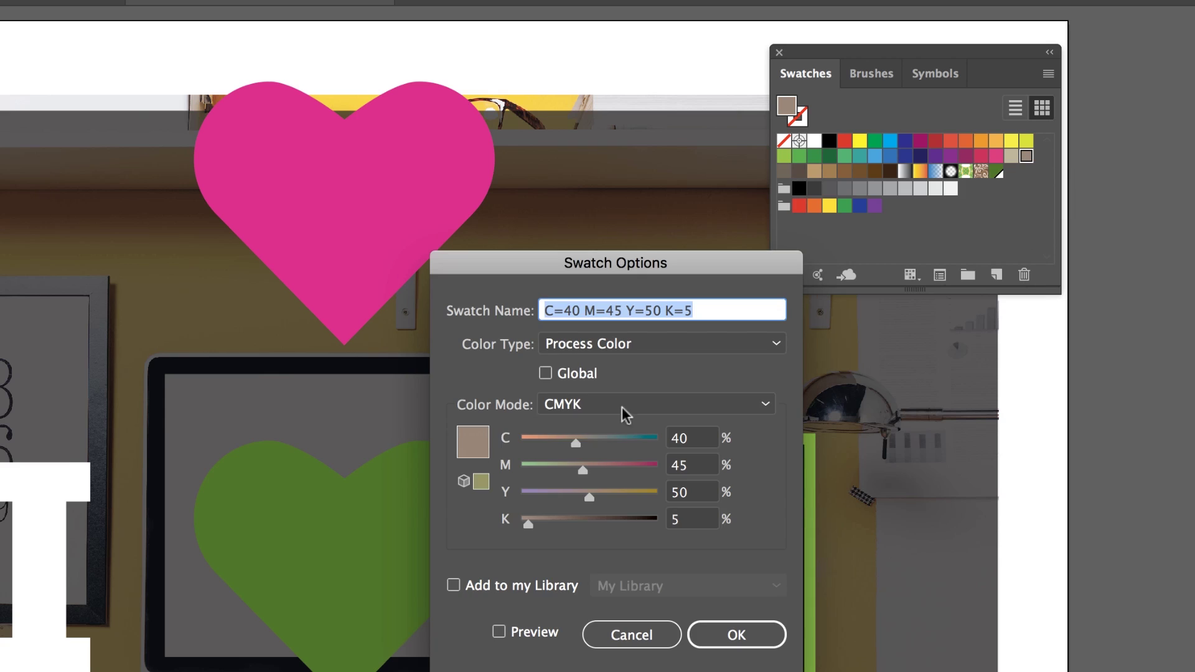
click(579, 372)
click(748, 633)
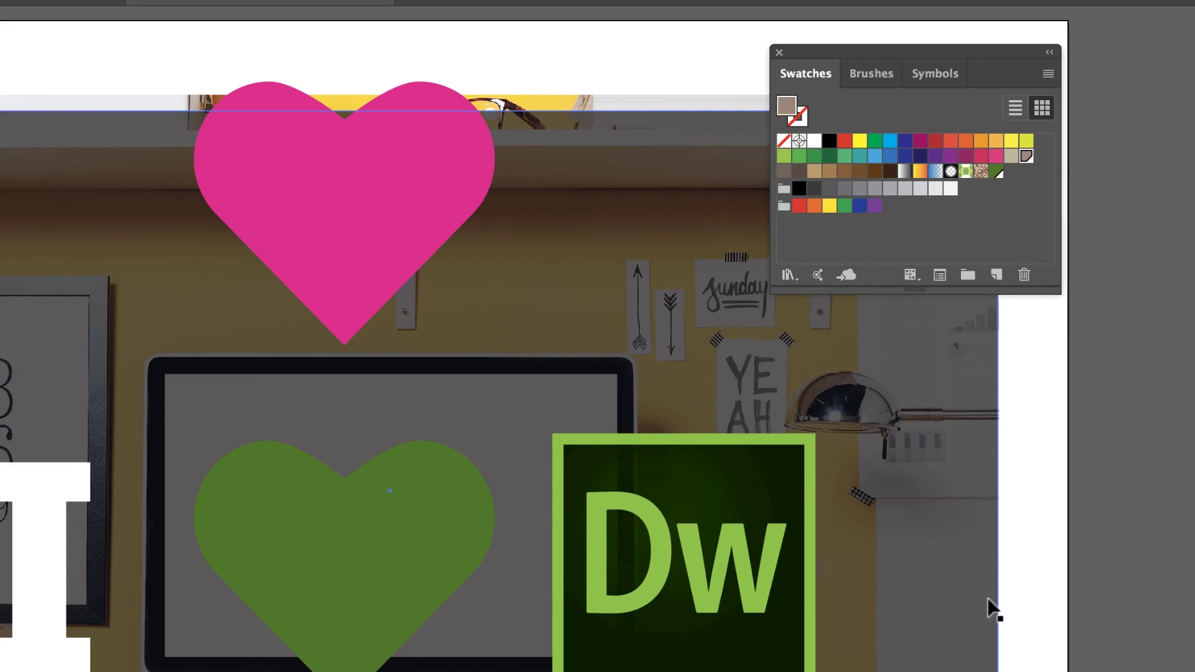
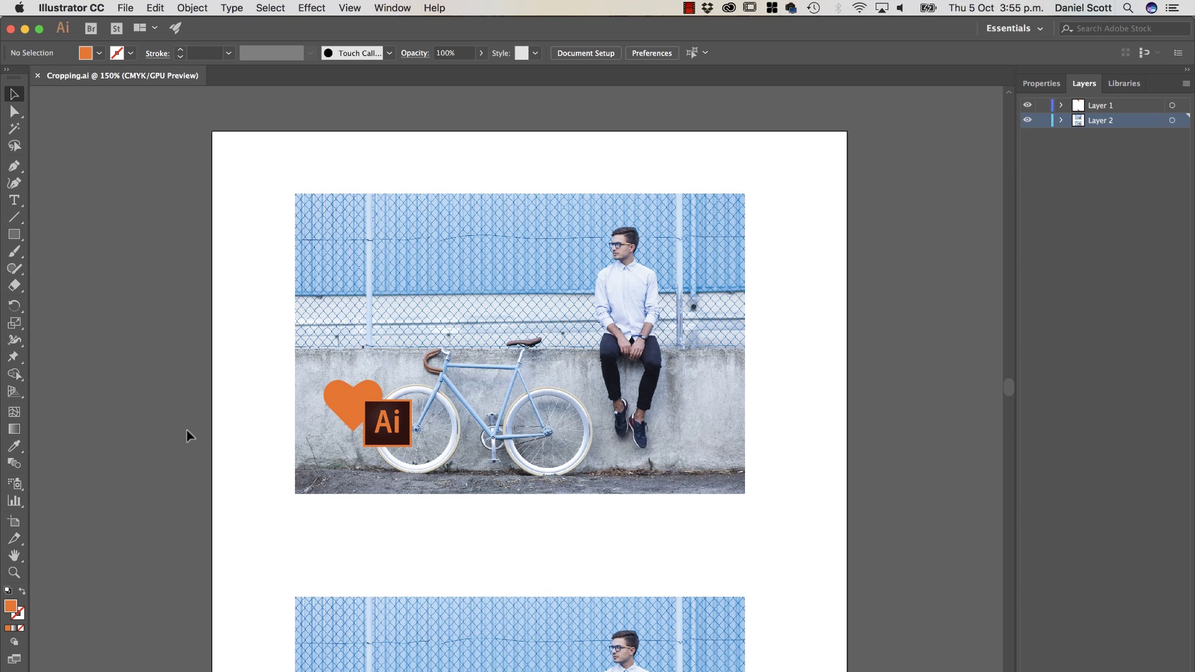
Step: Clip the upper bicycle photo with a rectangle about 89 by 53 mm drawn over its lower-left part, and review the clipping mask commands
click(453, 369)
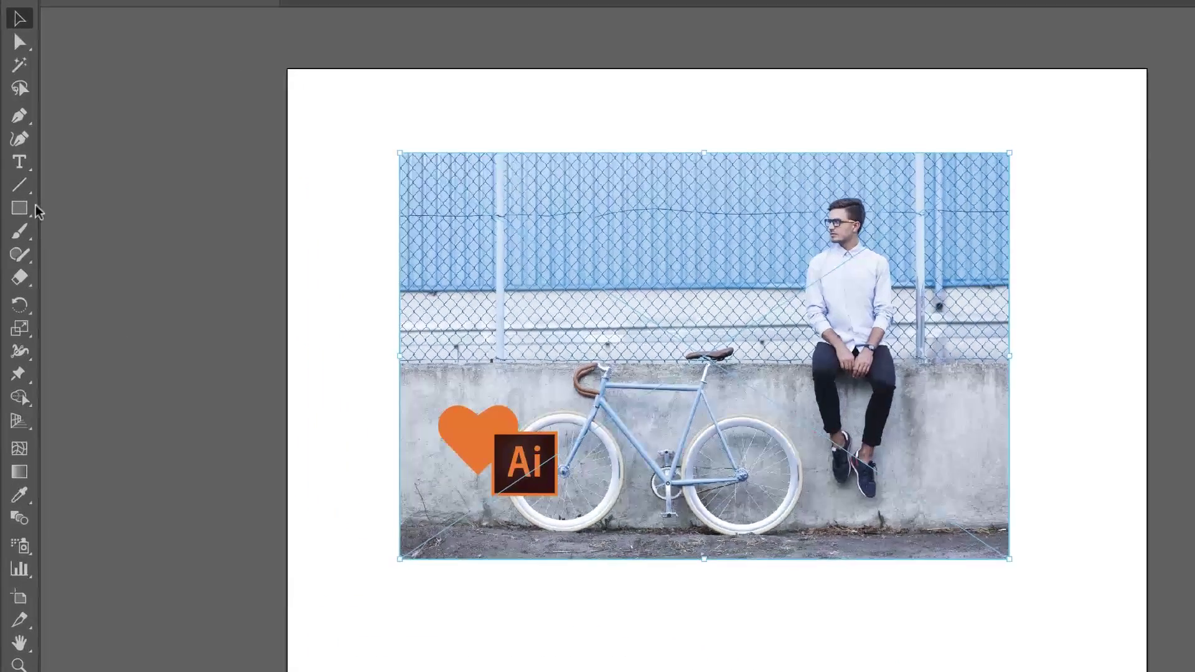
click(14, 234)
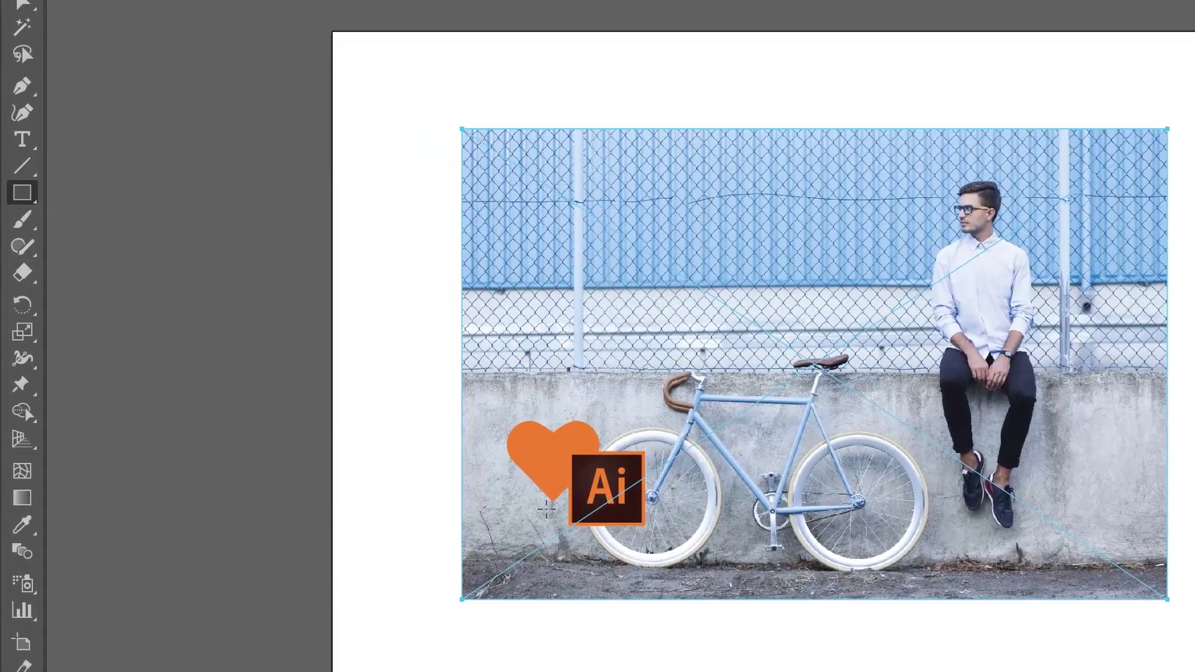
drag(462, 347, 886, 601)
key(v)
shift+click(1002, 486)
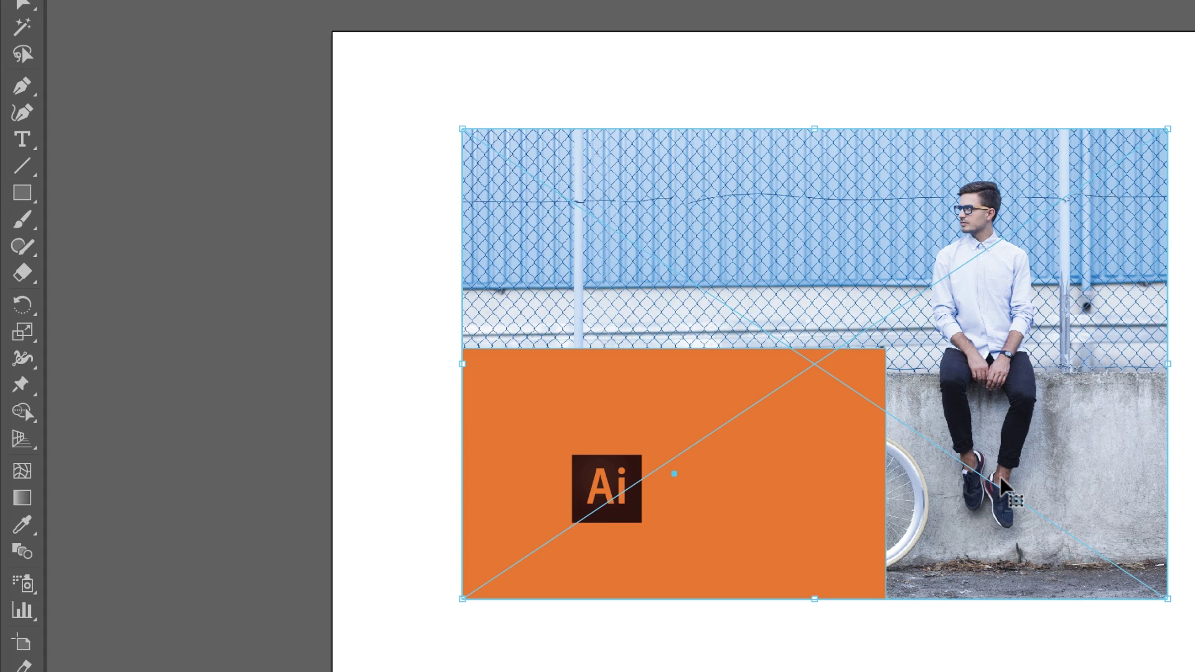
key(a)
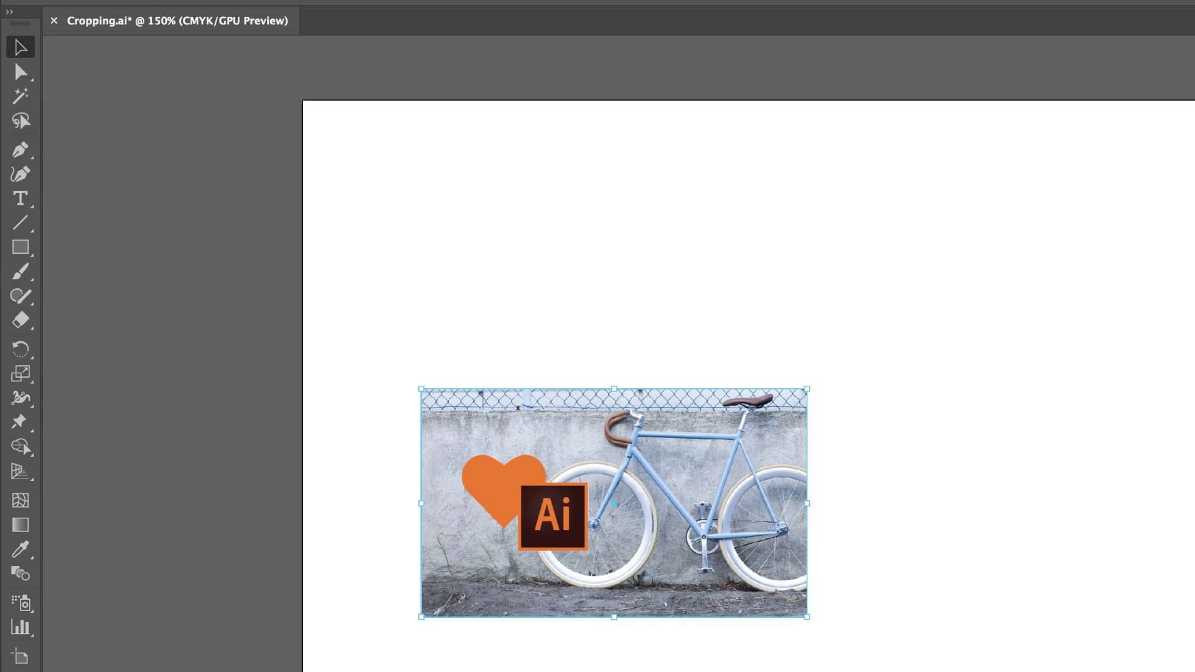
click(243, 8)
mouse_move(269, 585)
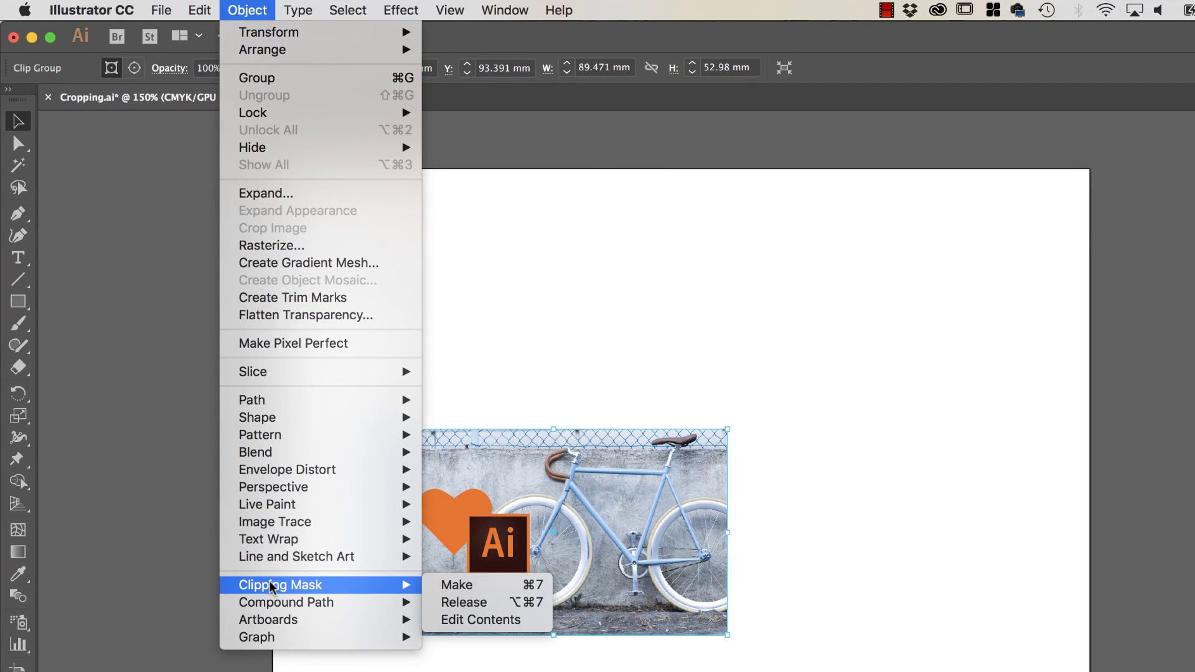
click(750, 562)
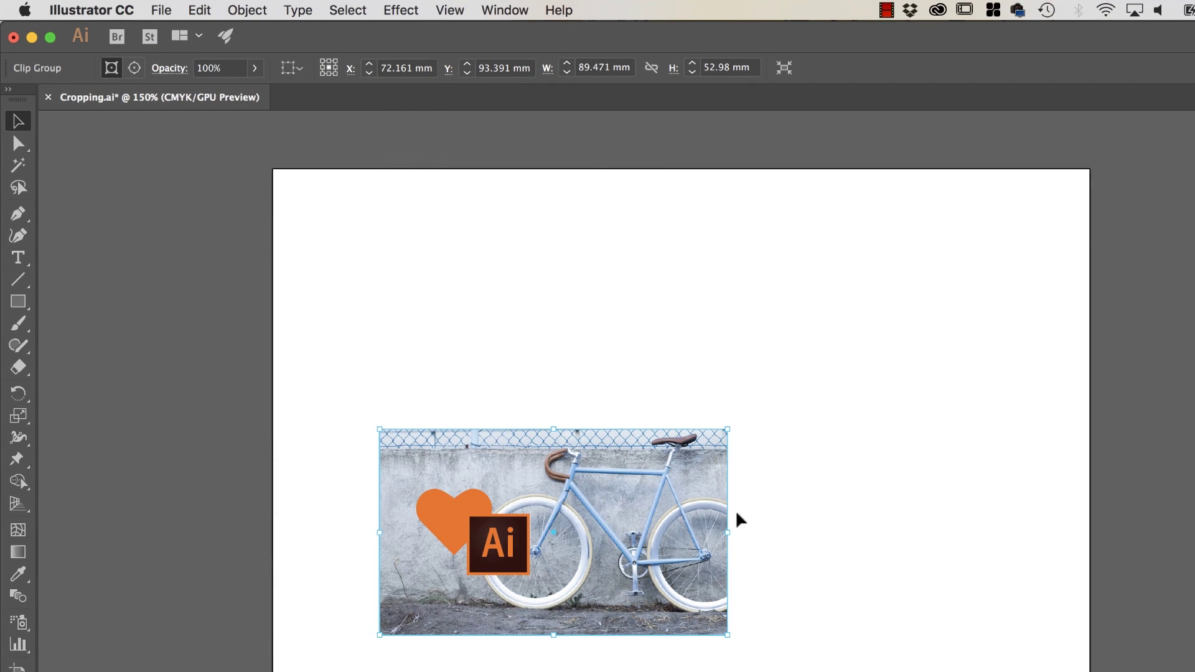
Step: Try to reposition the photo inside its clip group, undoing the move and leaving isolation mode
double_click(665, 487)
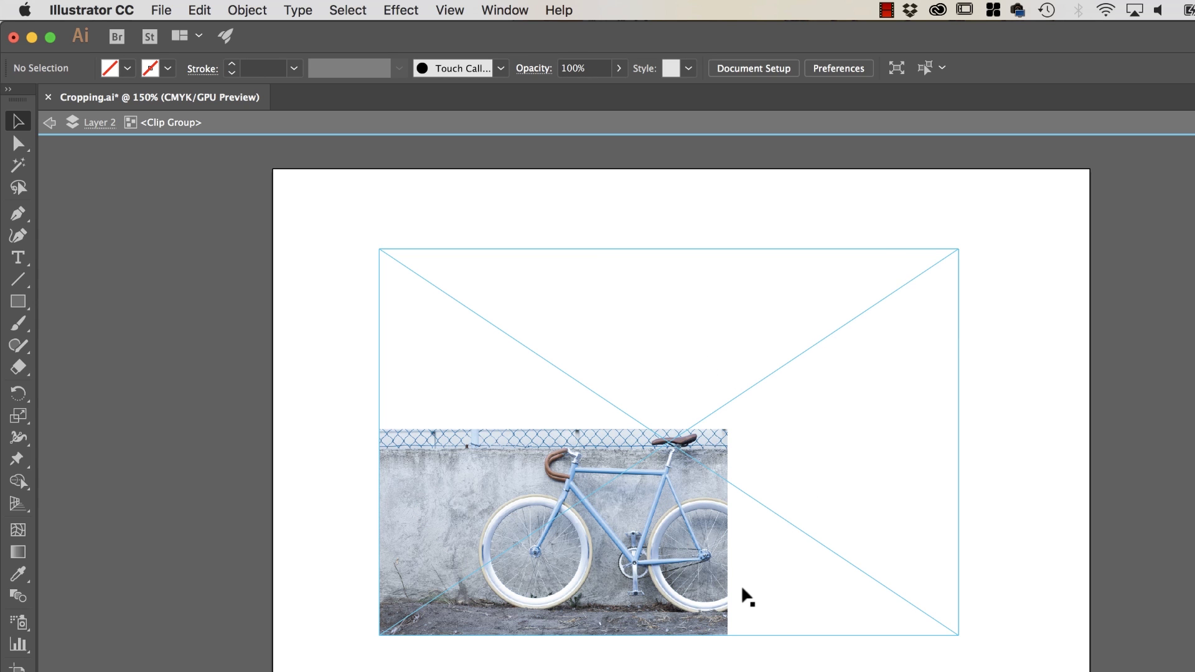
drag(675, 495, 590, 536)
key(super+z)
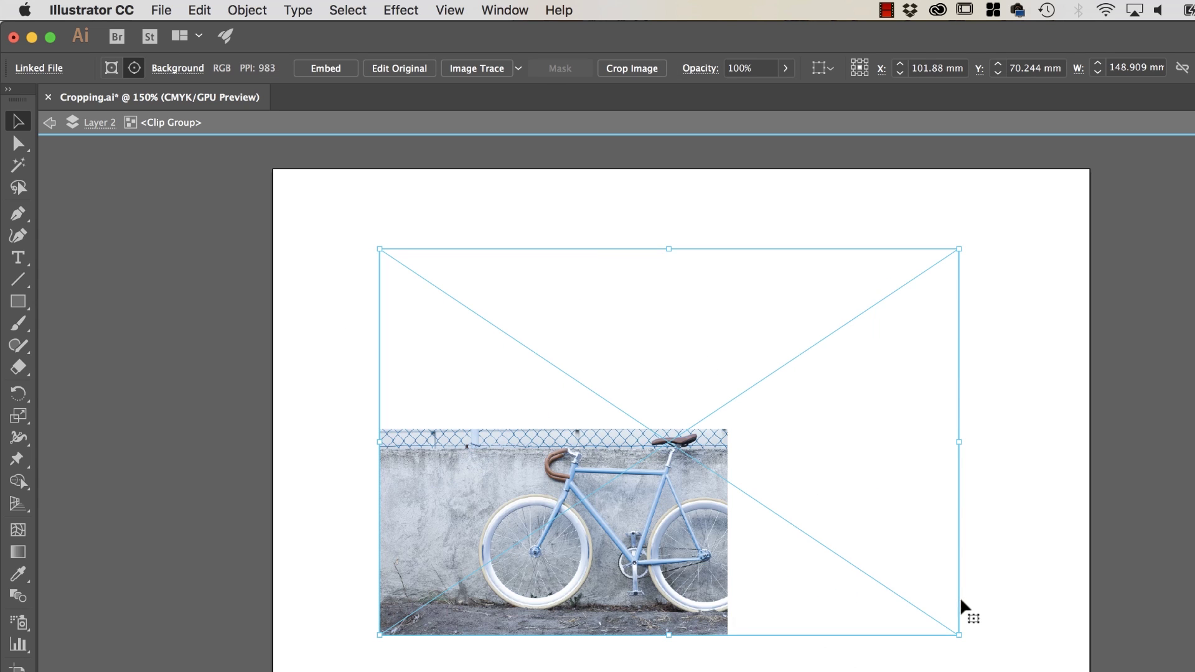
double_click(1008, 609)
click(710, 539)
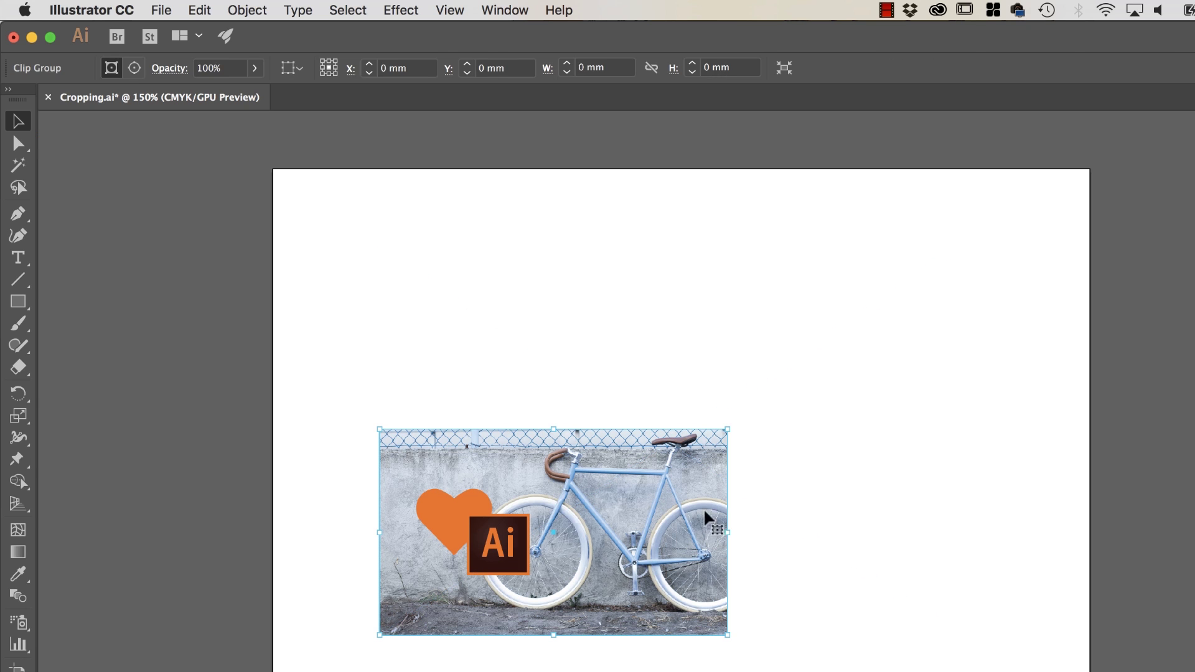
click(862, 366)
Step: Collect the clipped photo, the heart and the Ai logo as assets for export
click(501, 10)
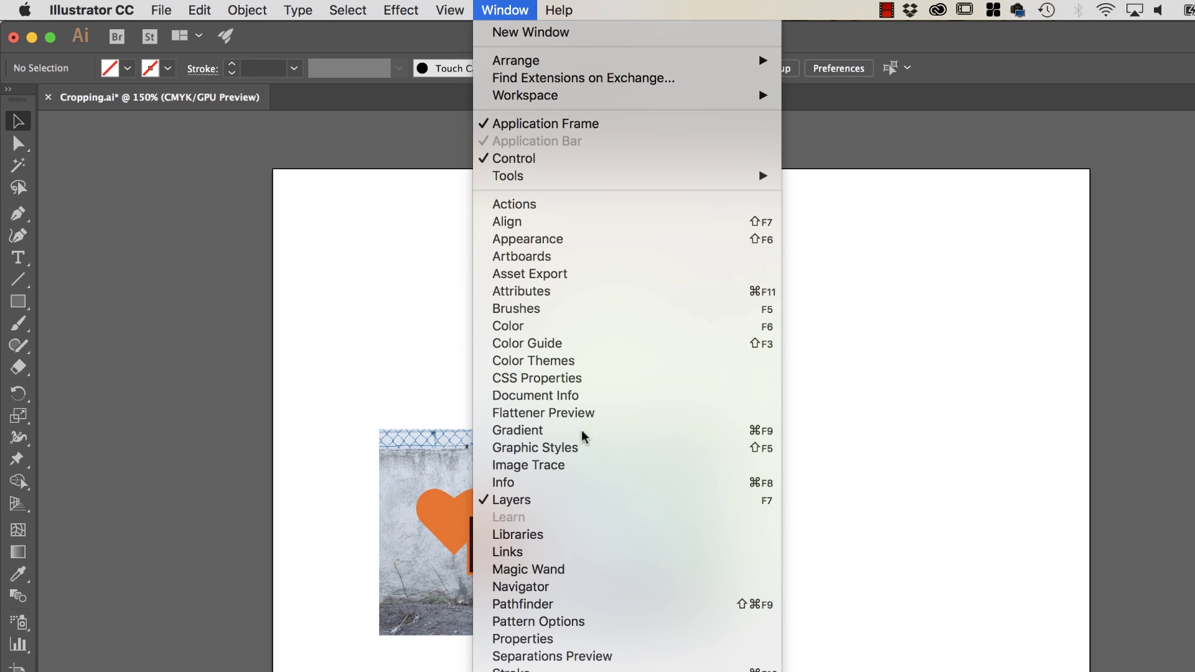
click(541, 274)
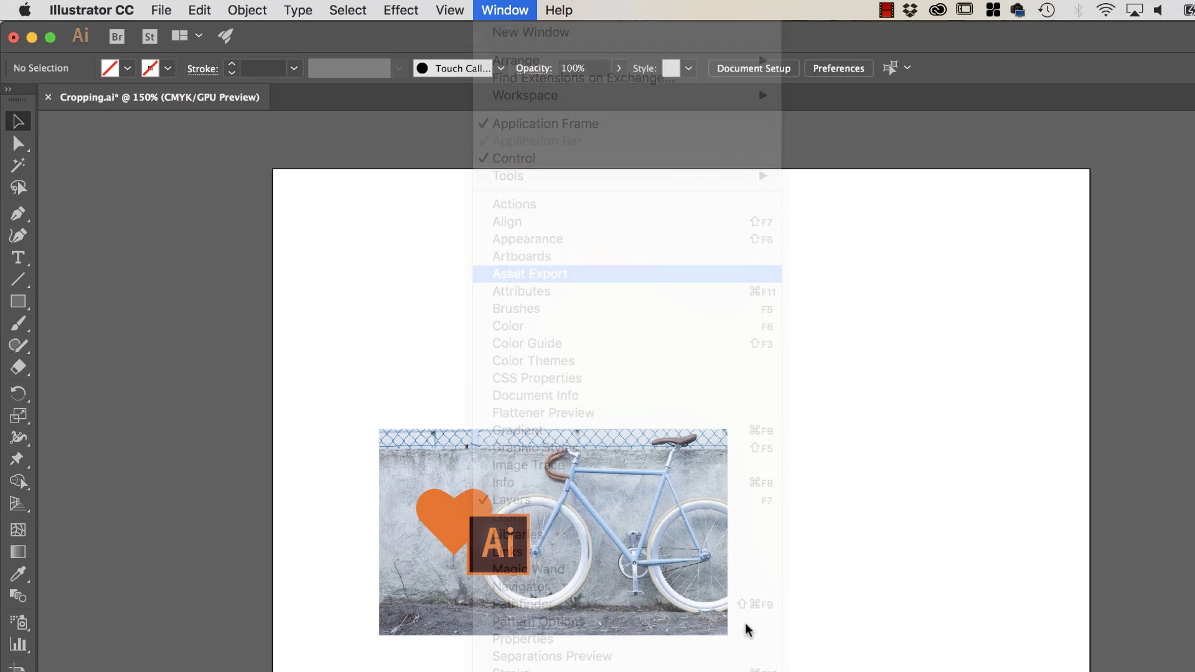
drag(376, 435, 729, 641)
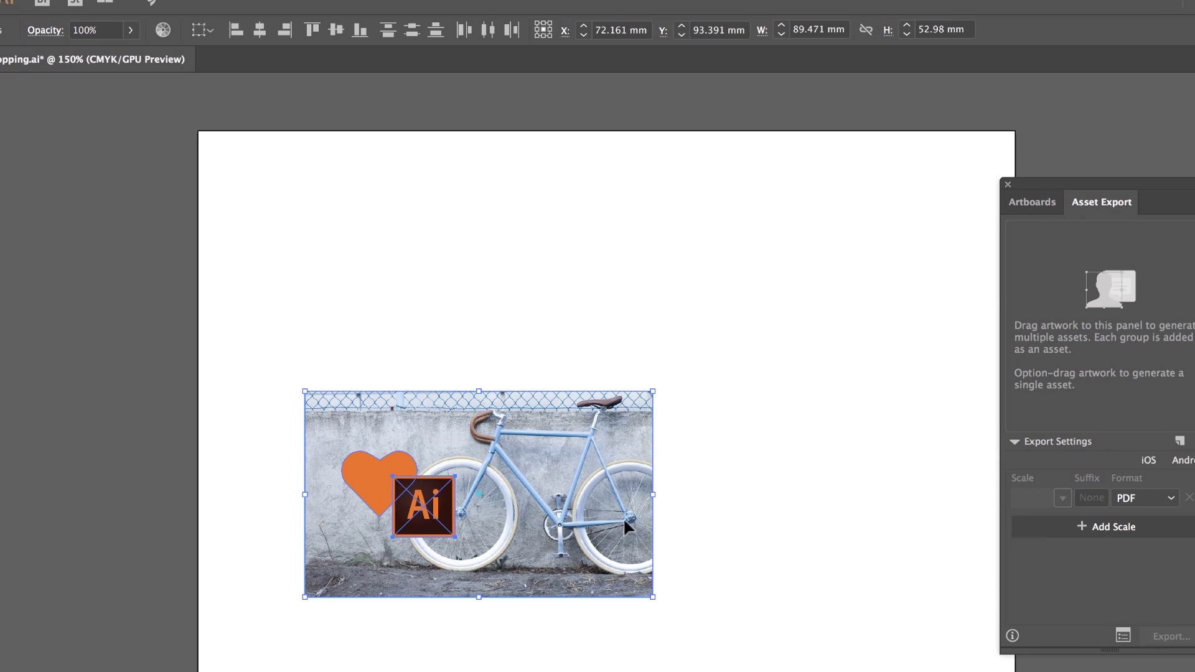
drag(704, 563, 1194, 381)
drag(1037, 294, 1030, 283)
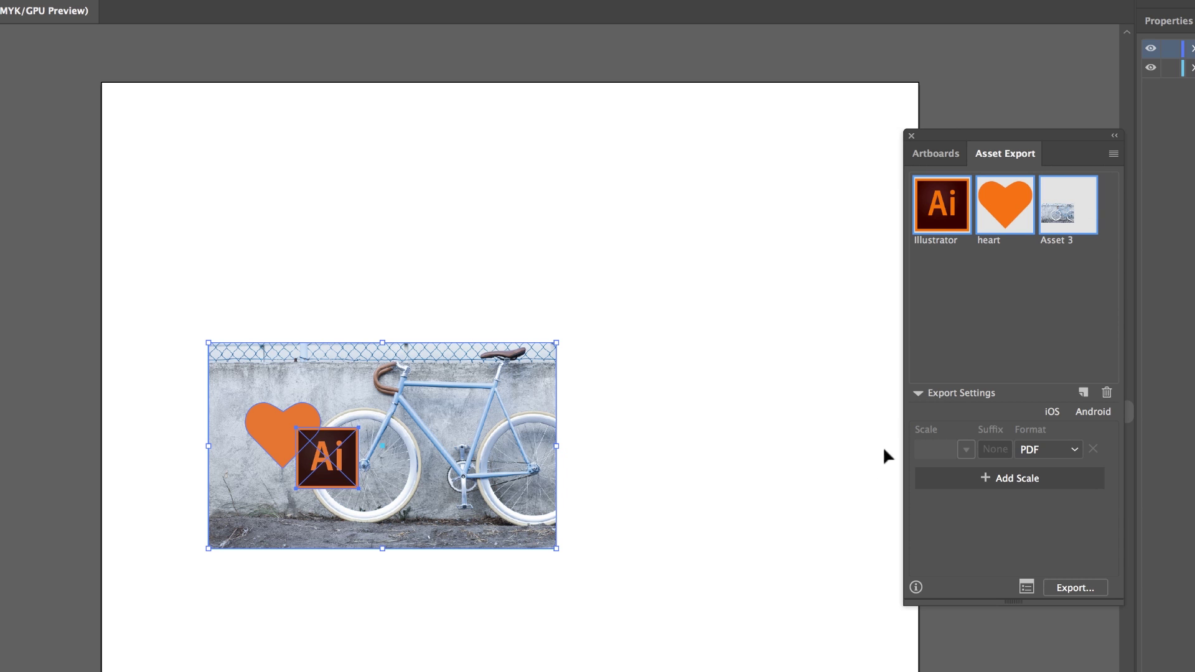
Step: Undo the asset collection, the clipping mask and the rectangle to restore the full bicycle photo
key(super+z)
key(super+z)
key(super+z)
key(super+z)
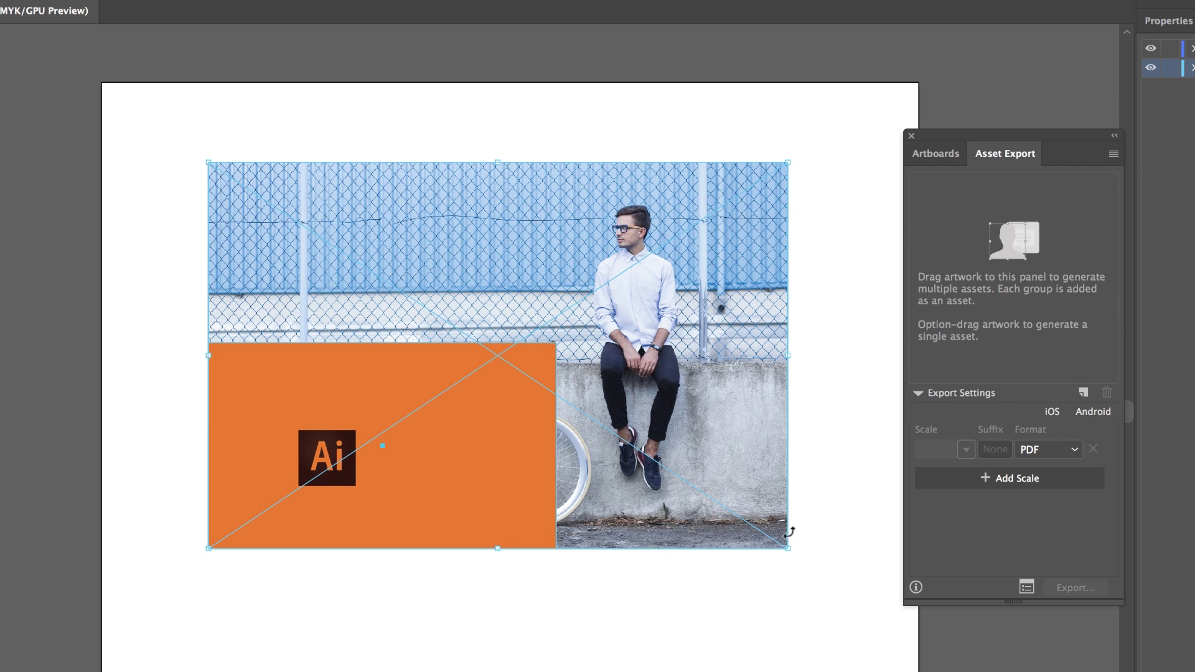
key(super+z)
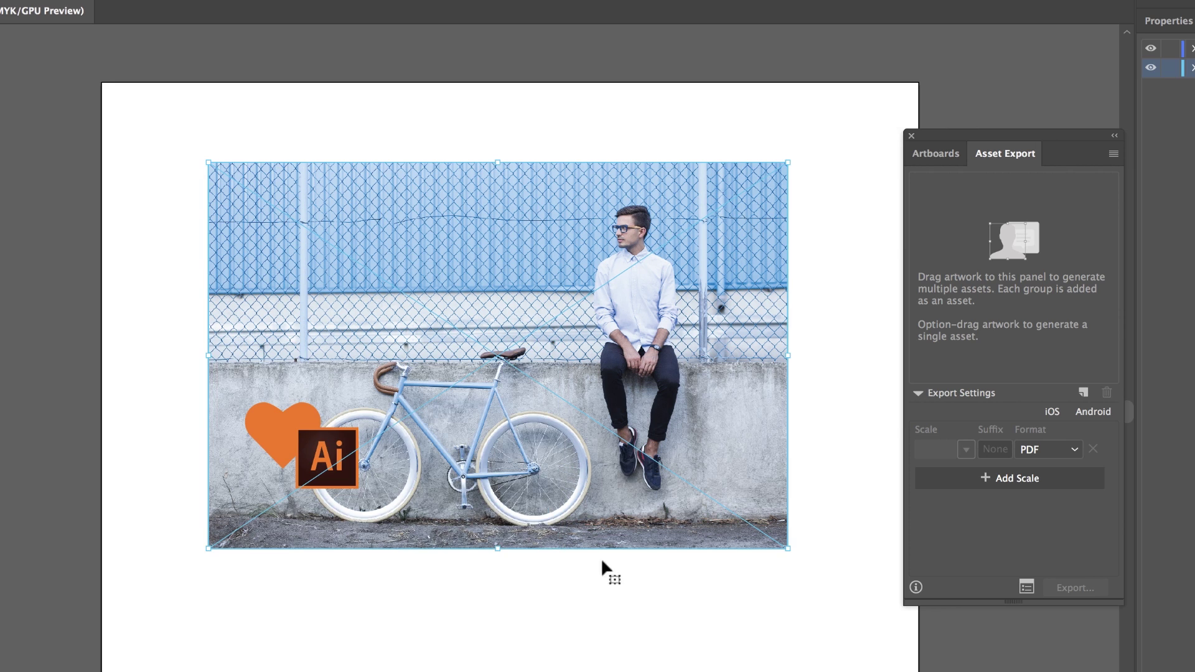
Step: Crop the linked bicycle photo to its lower-left part behind the heart and Ai logo, embedding a copy of the image
click(552, 559)
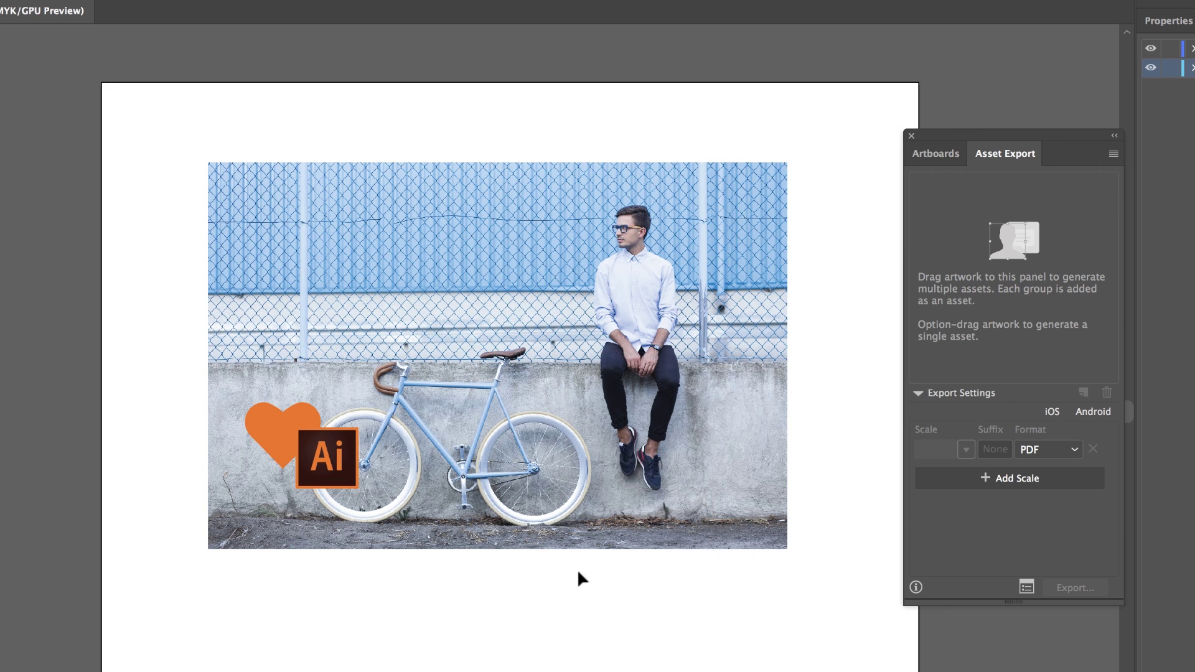
click(545, 300)
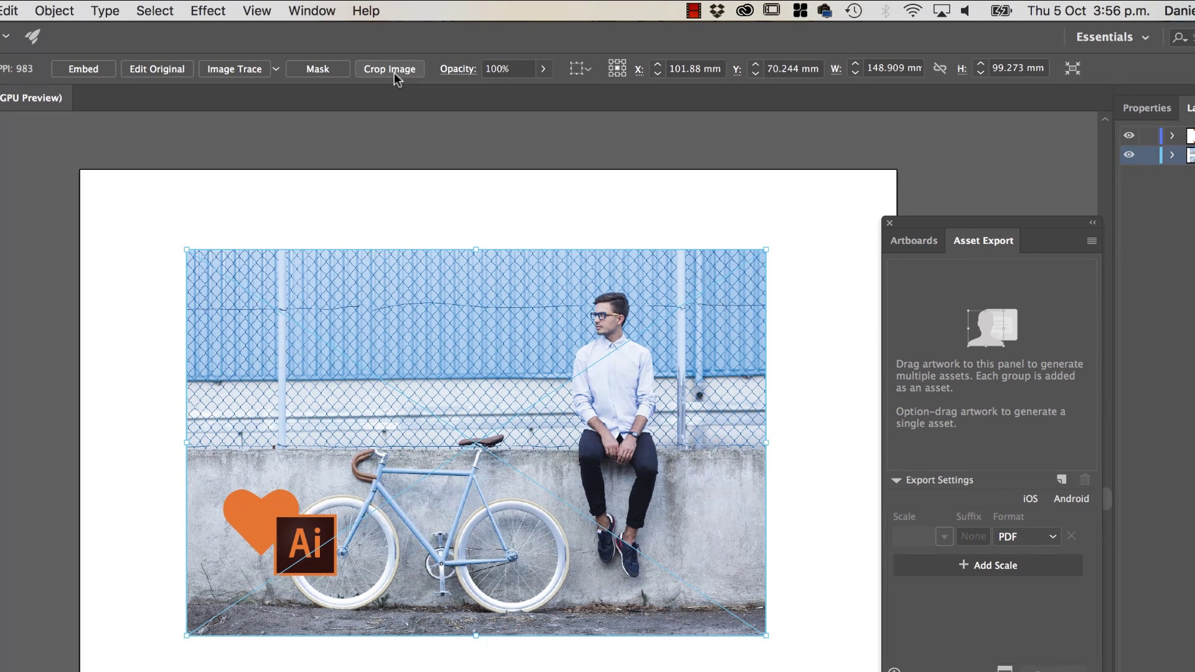
click(392, 70)
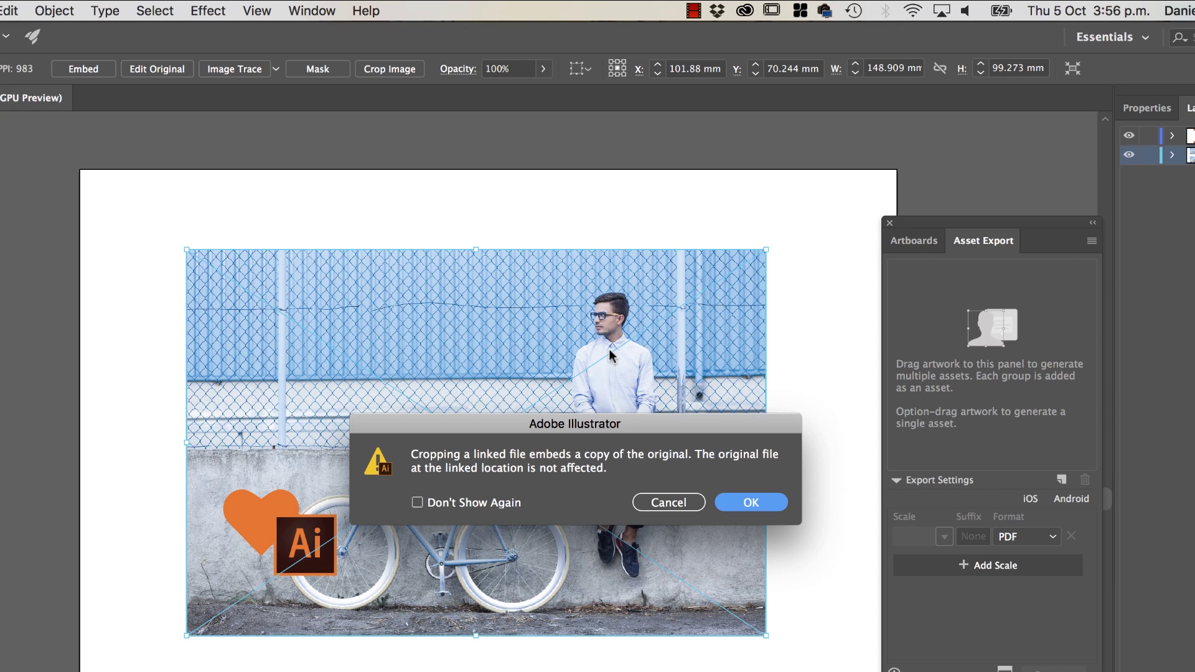
click(756, 502)
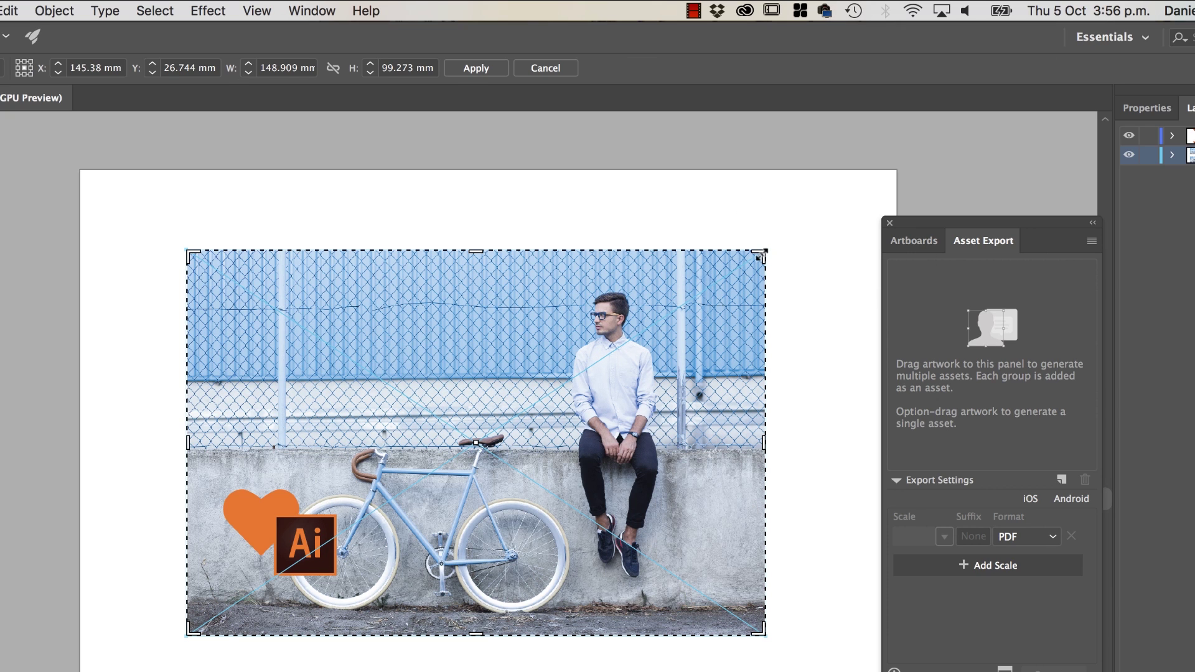
drag(758, 254, 507, 451)
key(Return)
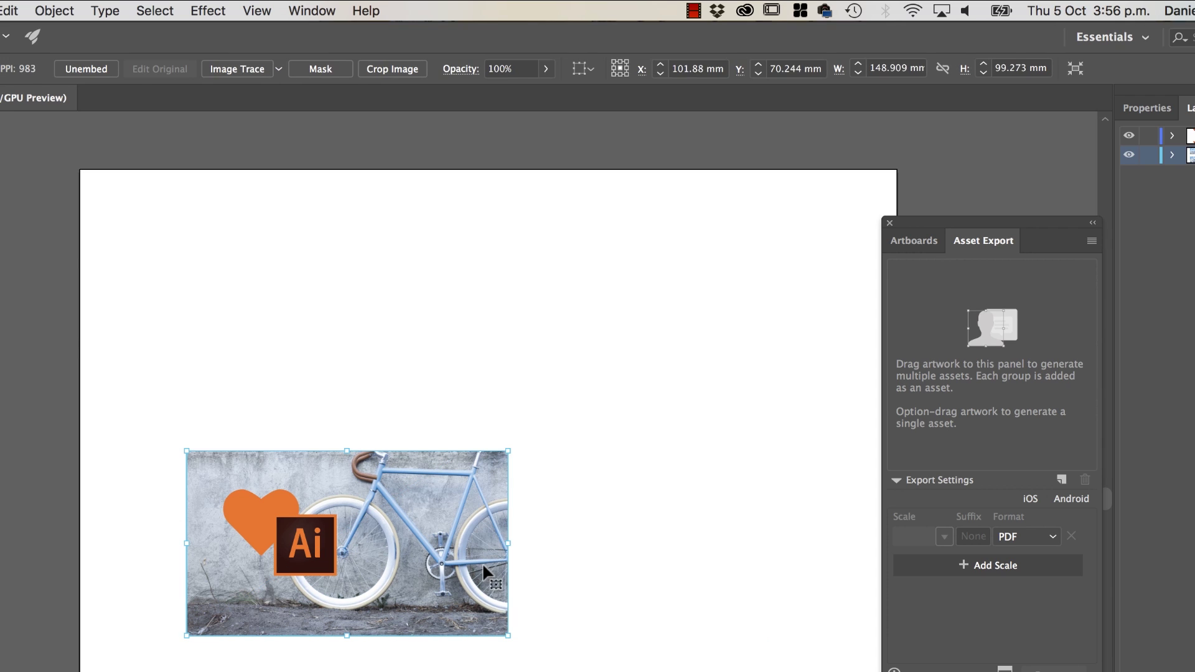
click(558, 569)
drag(631, 631, 444, 535)
click(663, 592)
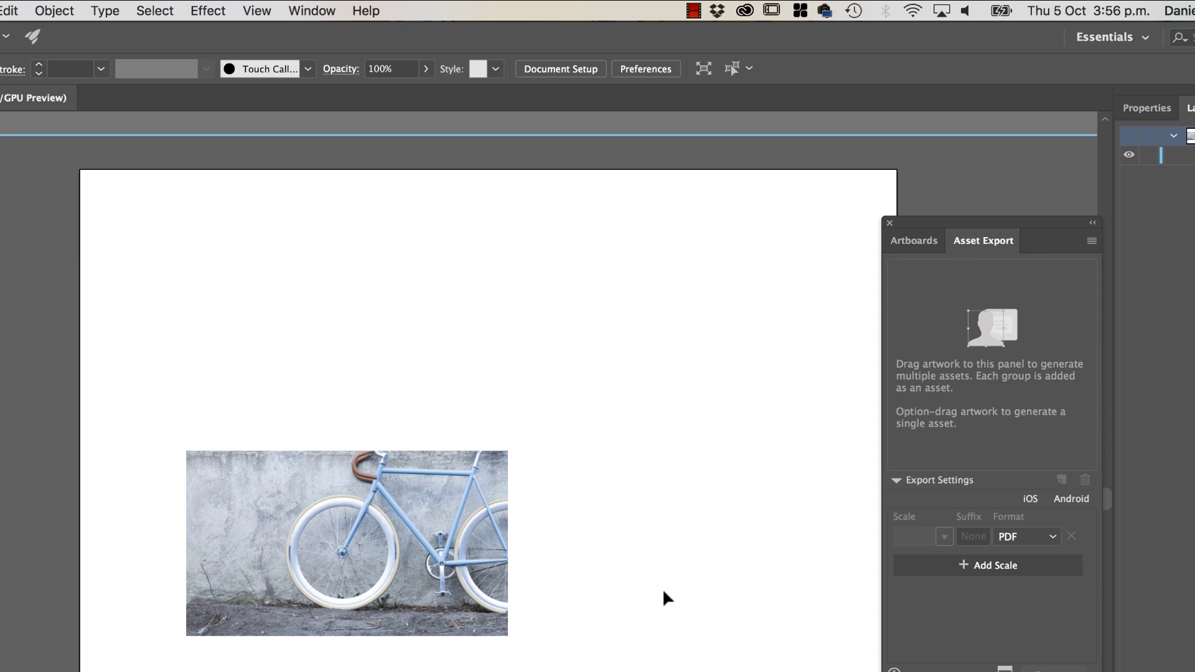
double_click(662, 559)
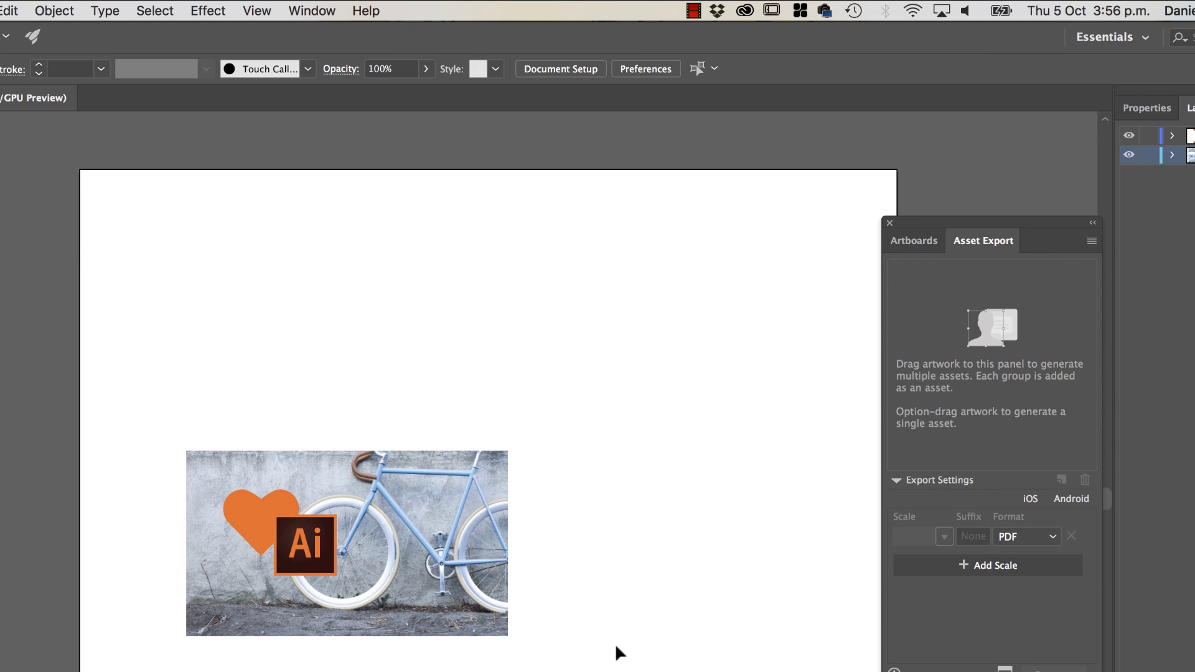
scroll(616, 646, down, 5)
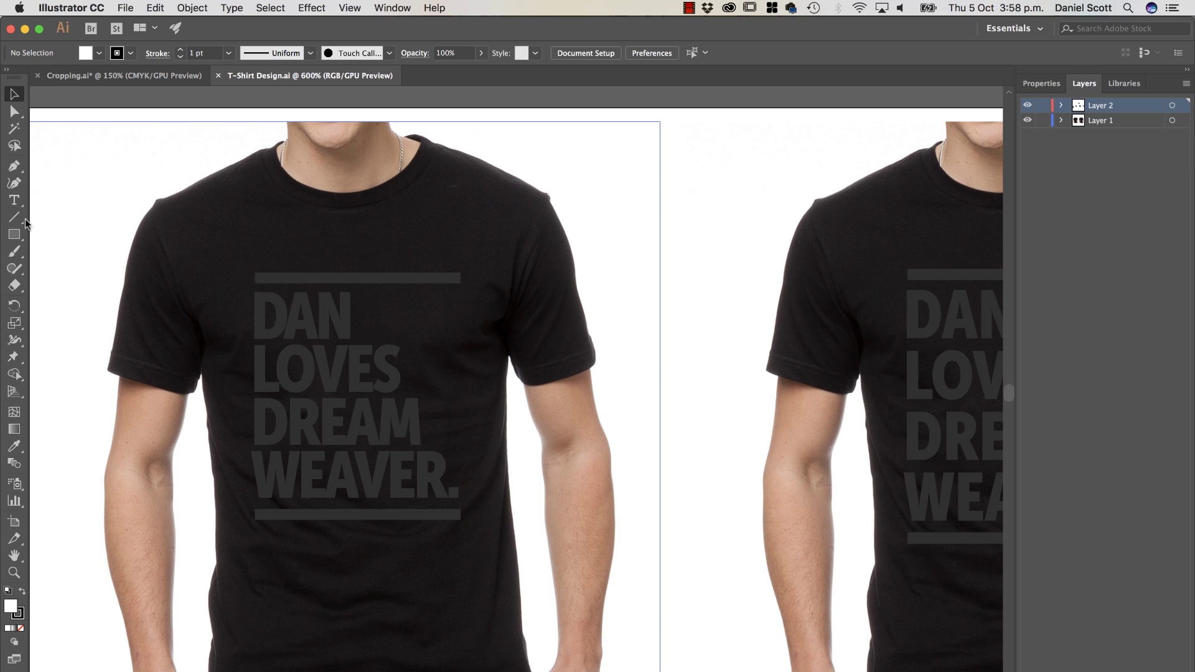
Step: Mark Minion Pro, Menlo and Museo Sans Cond as favourite fonts, and check the font list filtered by favourites
click(14, 200)
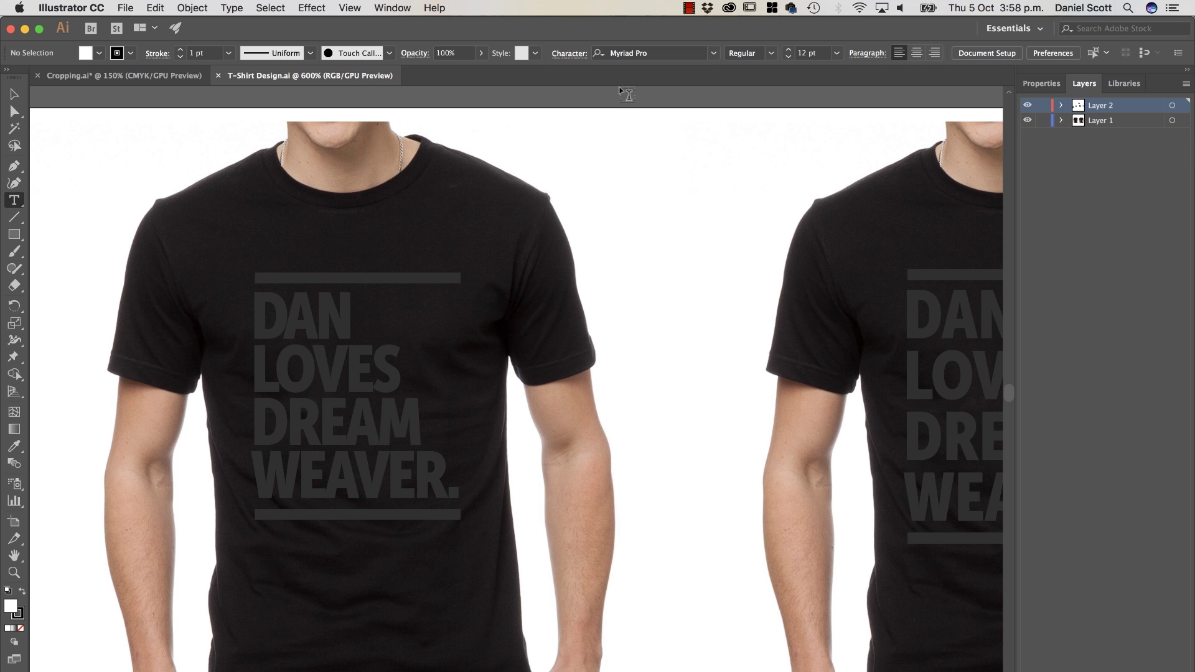
click(716, 53)
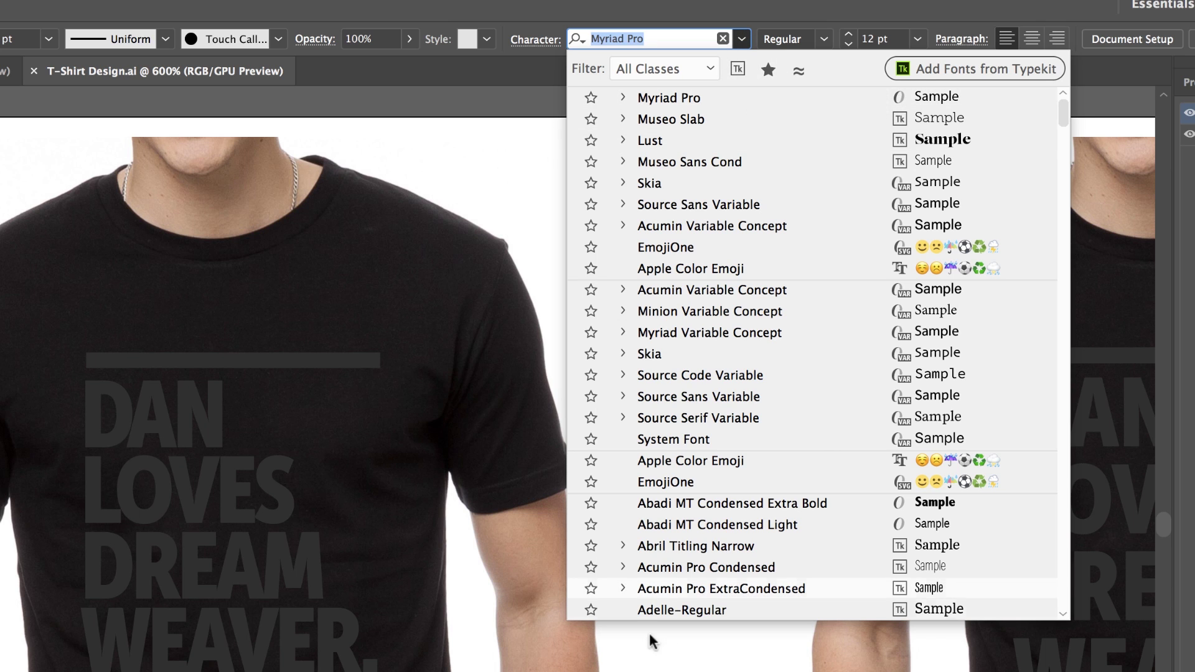
scroll(667, 437, down, 20)
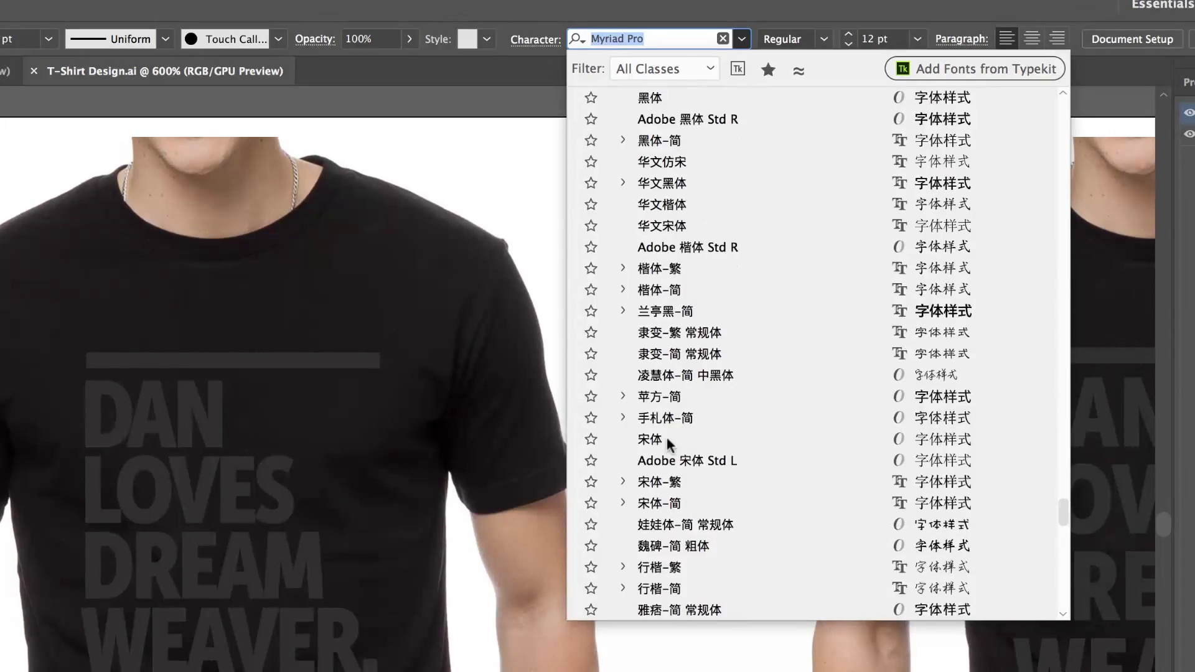
scroll(666, 437, up, 20)
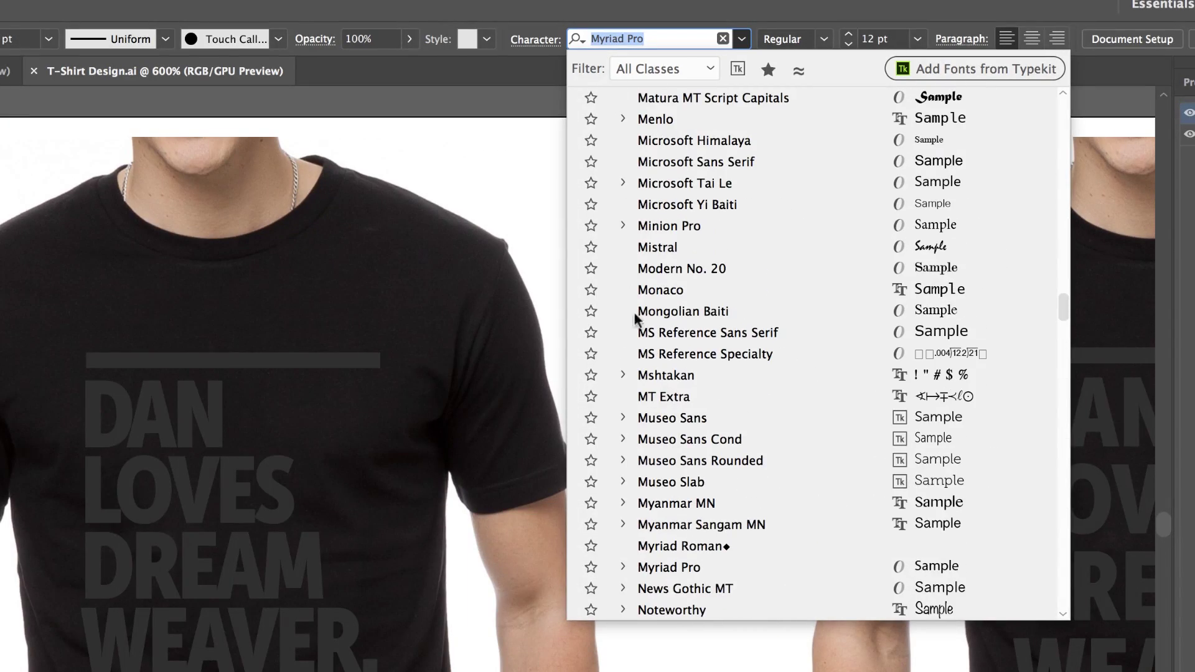
click(591, 226)
click(590, 119)
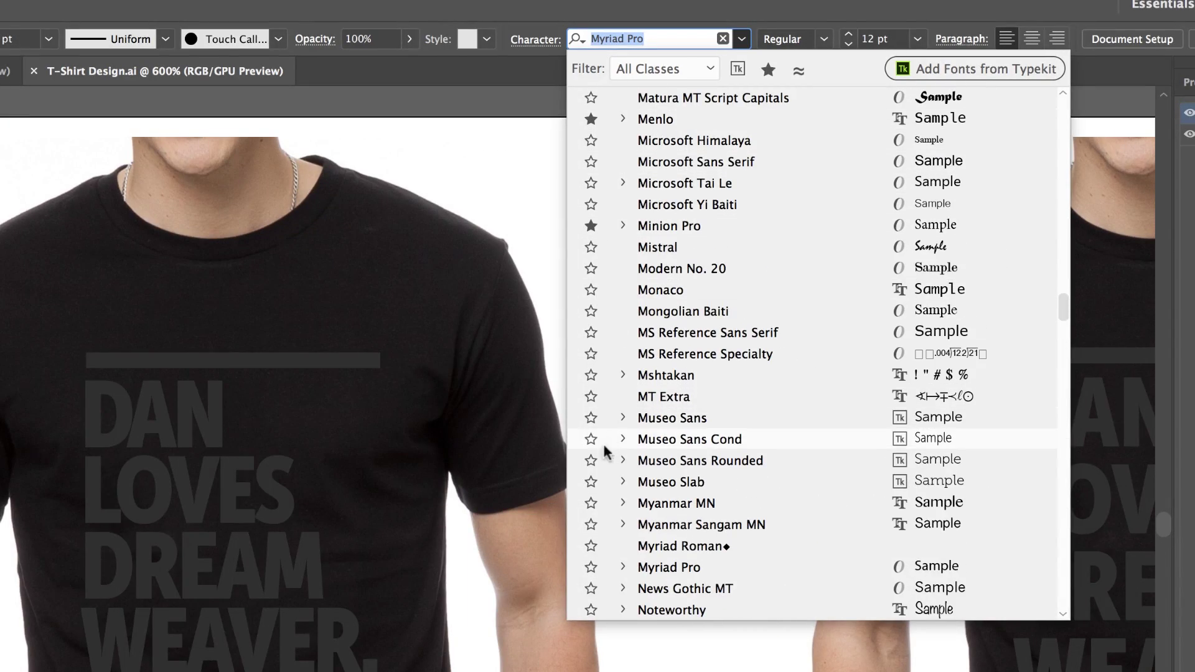
click(591, 439)
click(767, 69)
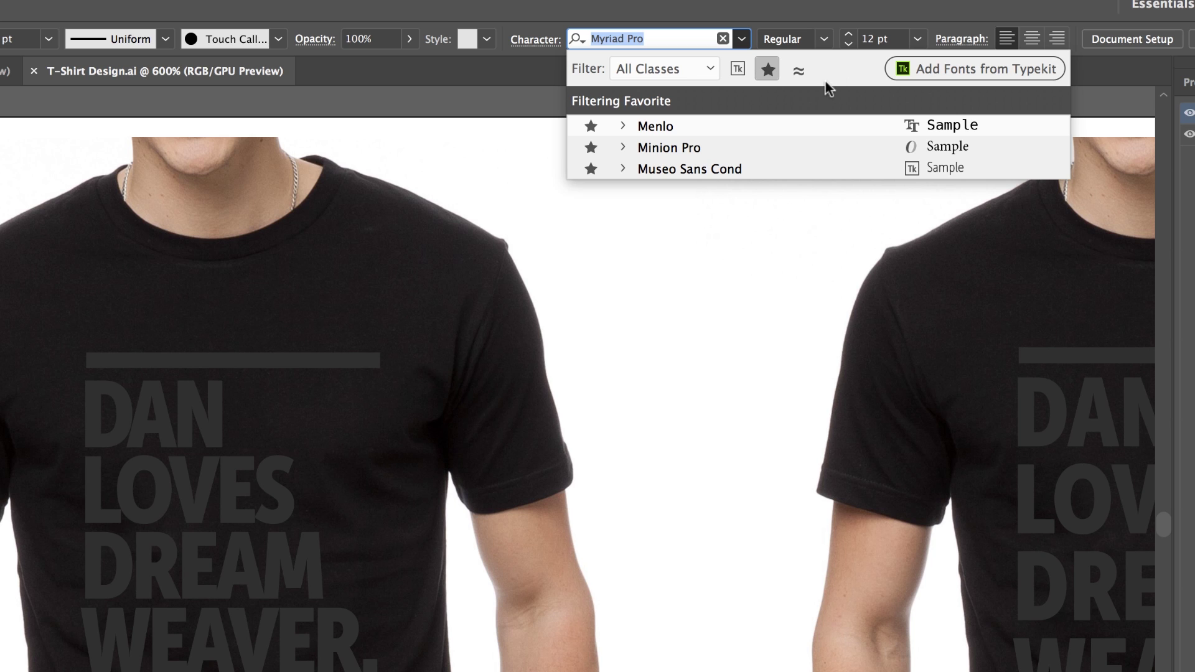
click(768, 70)
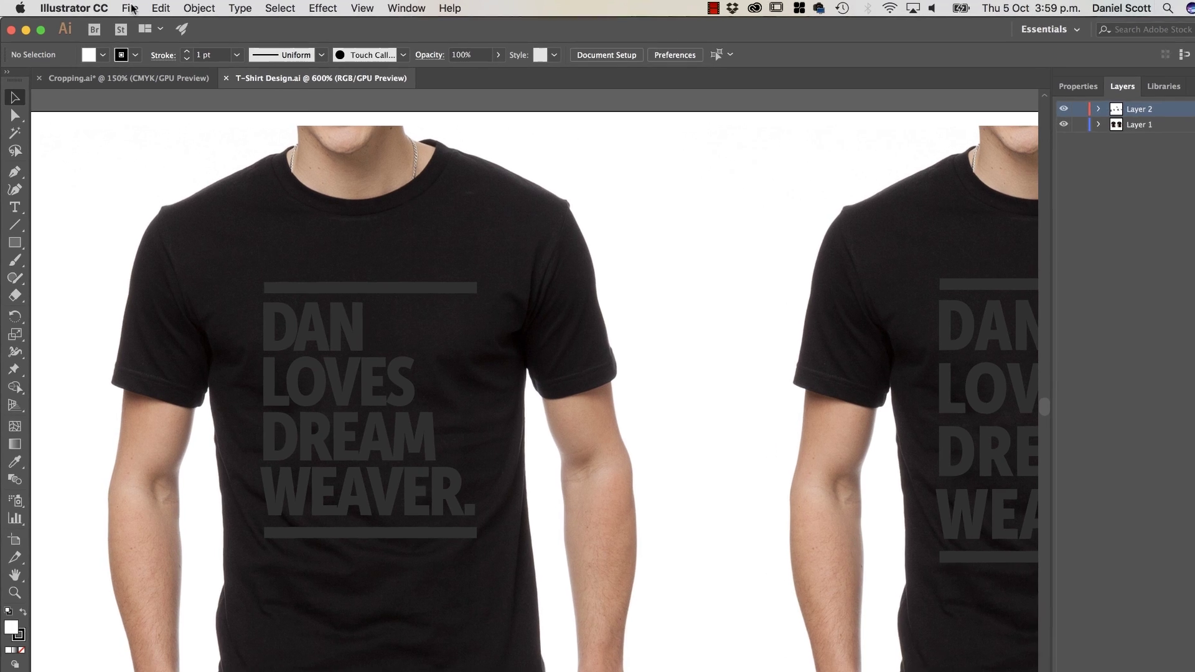
Step: Start a new document and browse the free Print templates
click(131, 8)
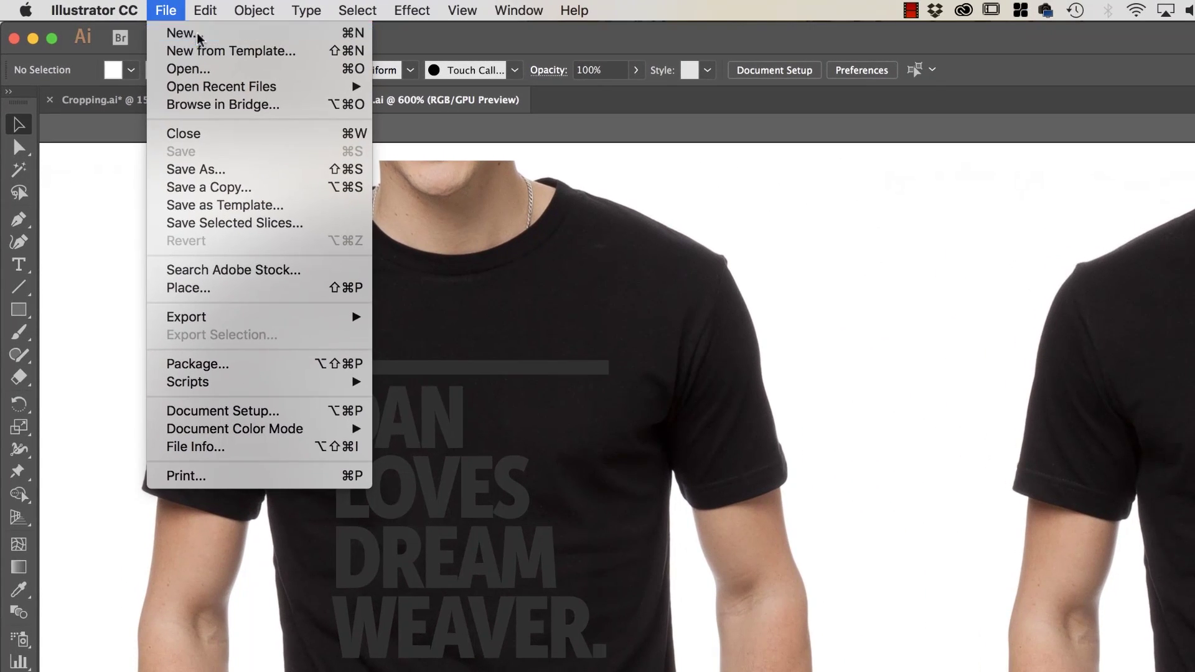
click(139, 22)
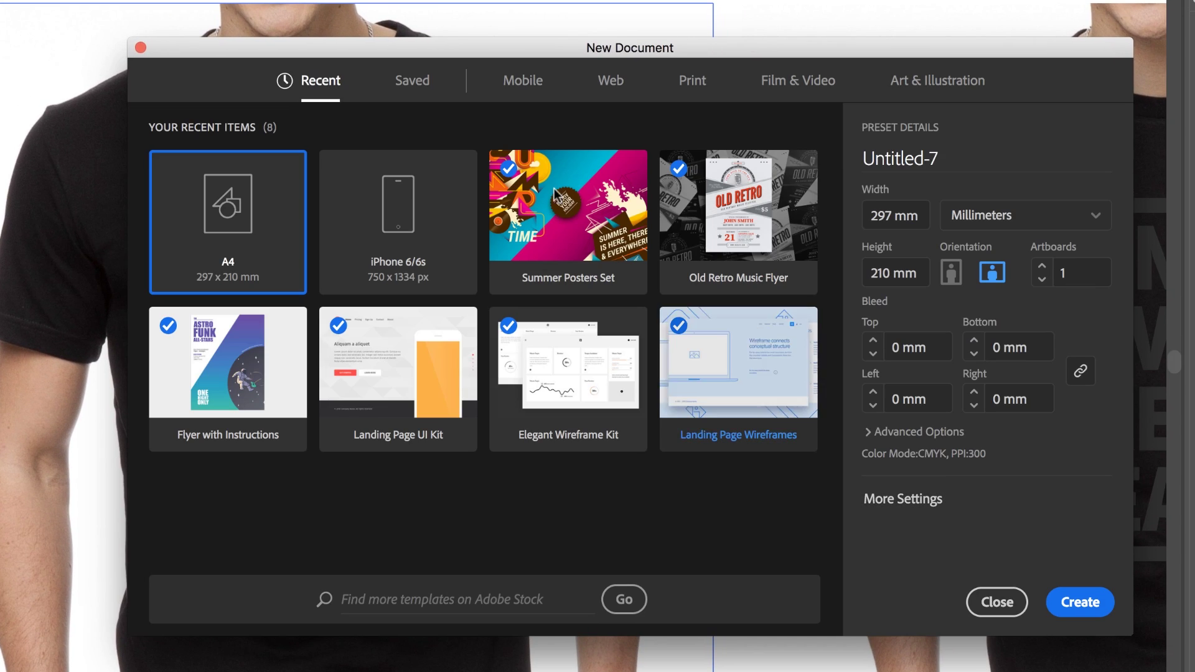
click(693, 81)
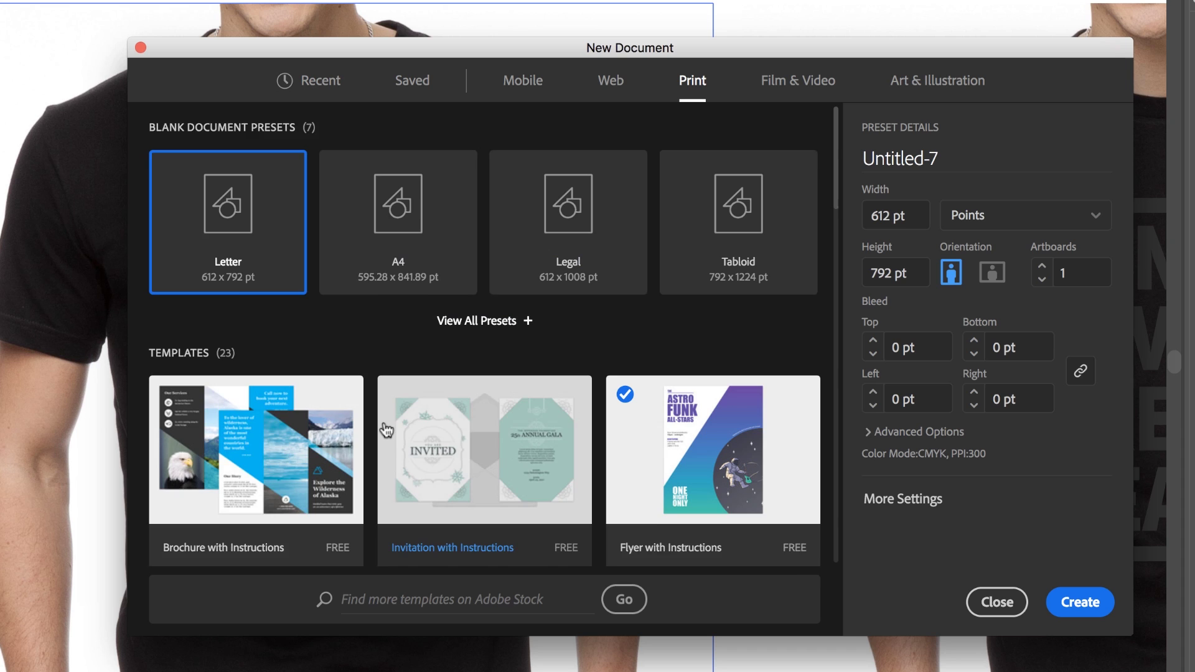
scroll(367, 392, down, 1)
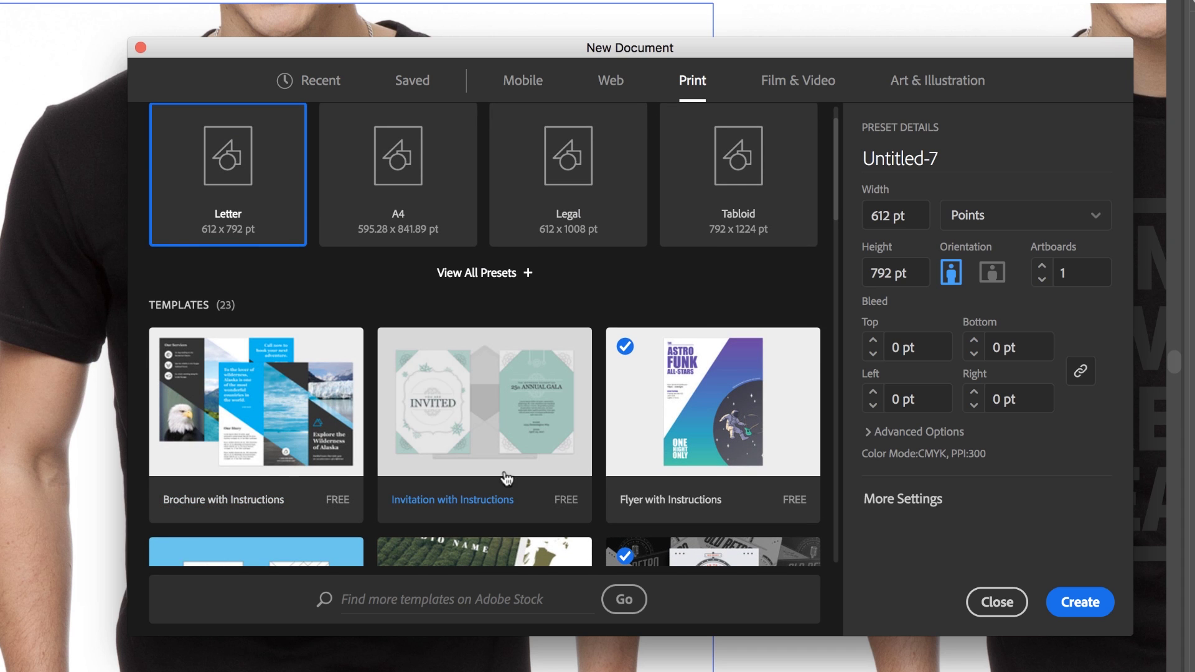
scroll(505, 477, down, 3)
scroll(506, 476, down, 1)
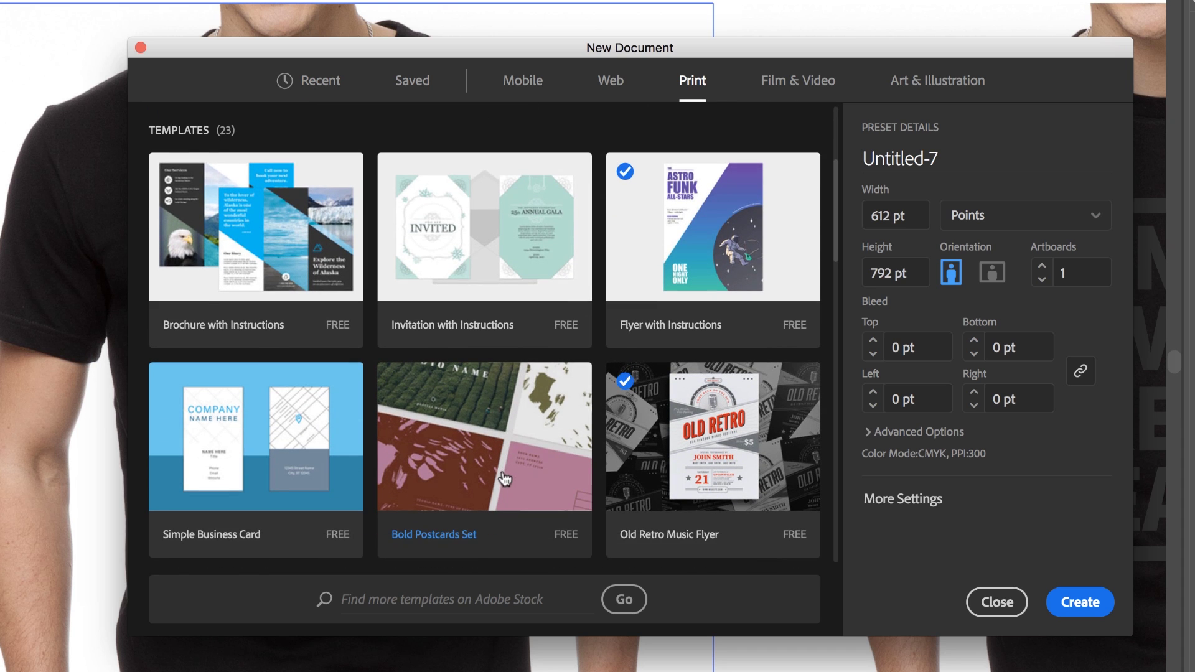
scroll(708, 376, down, 2)
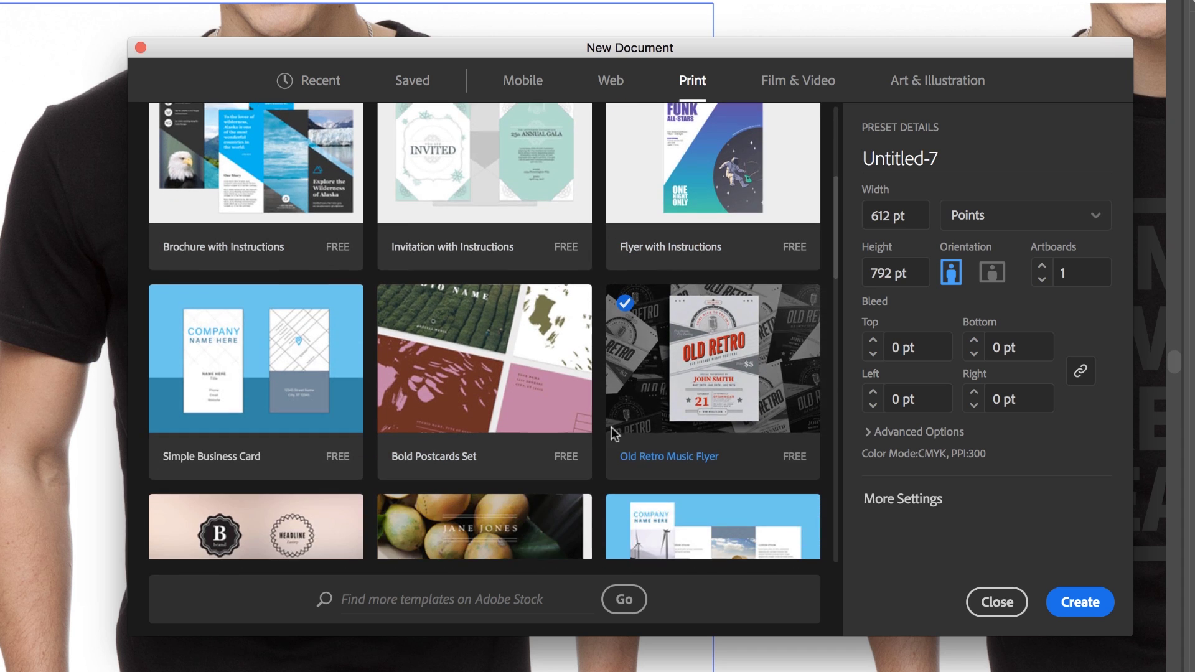
Step: View the details of the Bold Postcards Set template, and open the Old Retro Music Flyer template as a new document
click(784, 359)
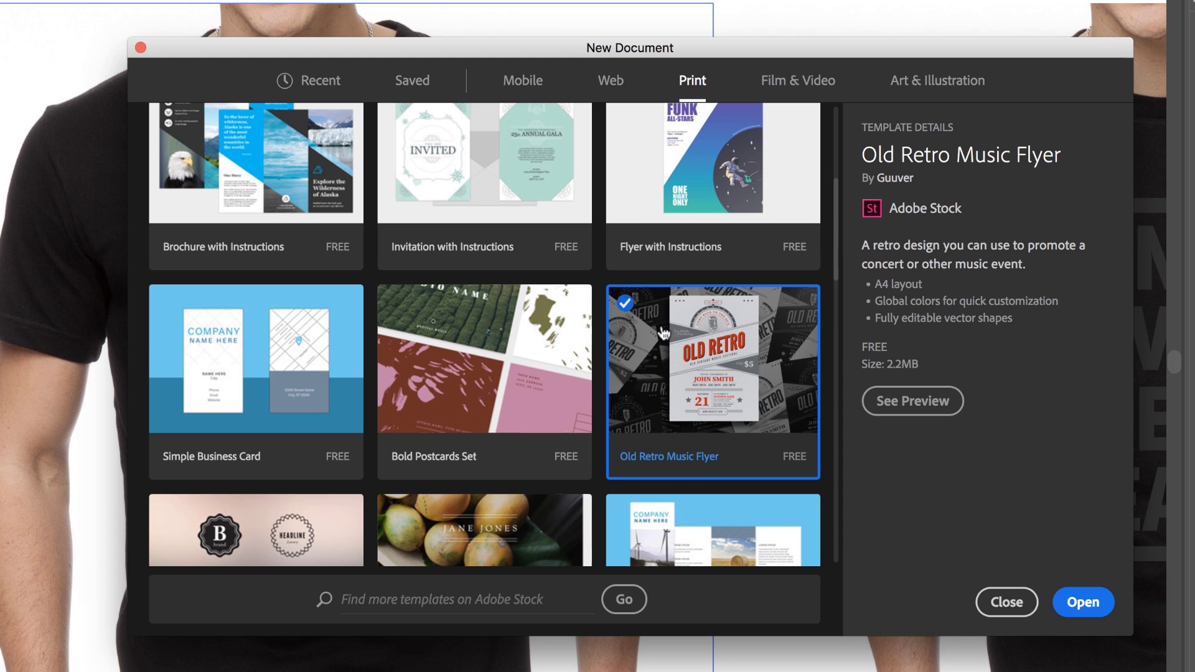
key(Up)
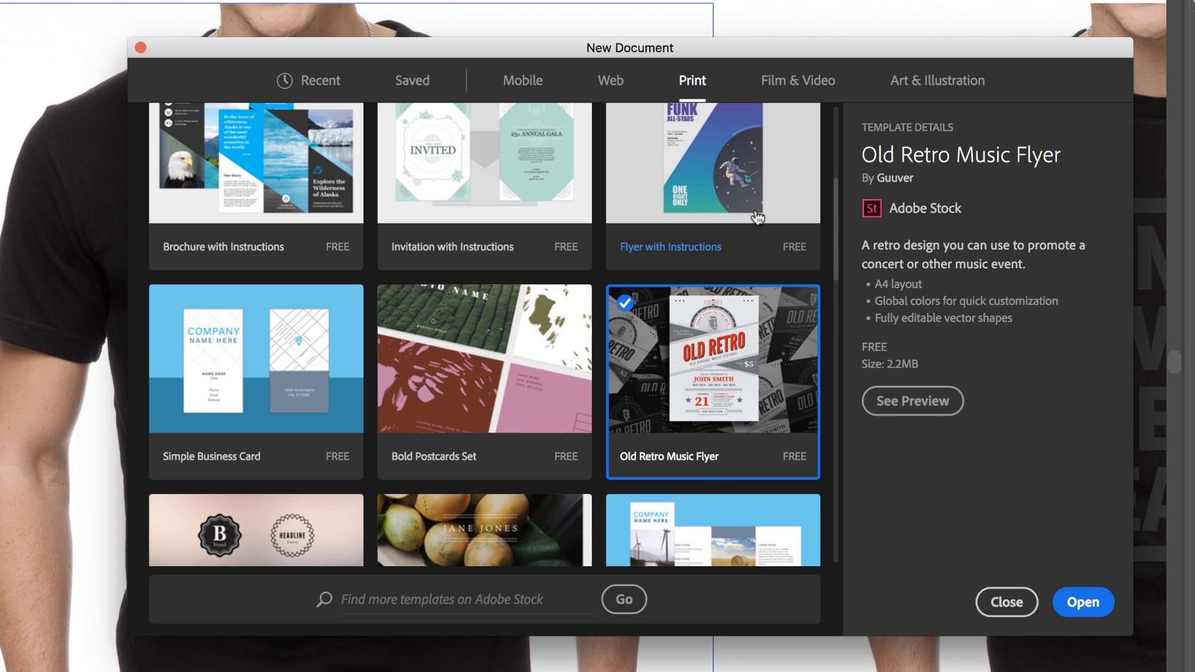
key(Left)
key(Down)
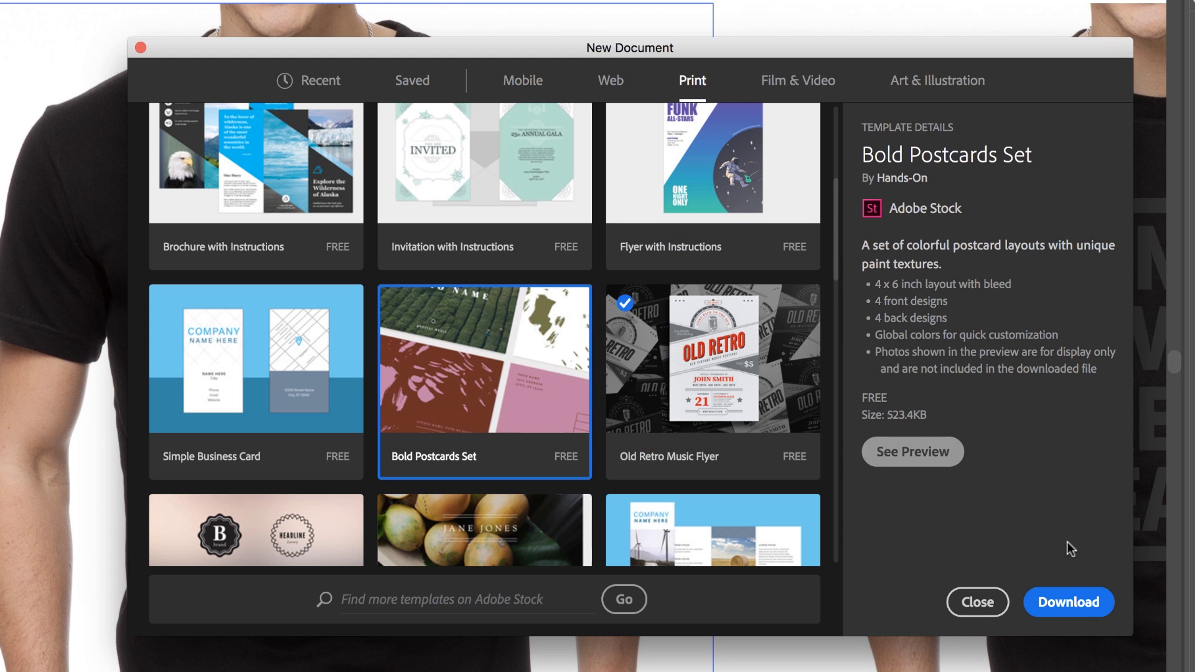
click(779, 416)
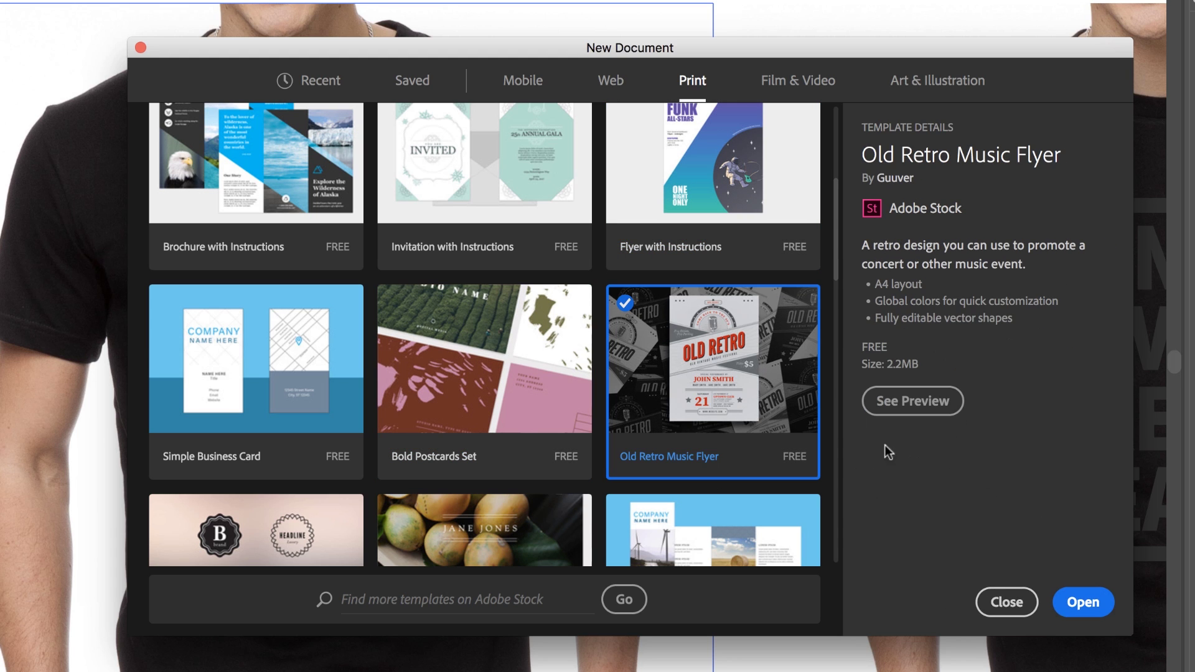
click(1084, 603)
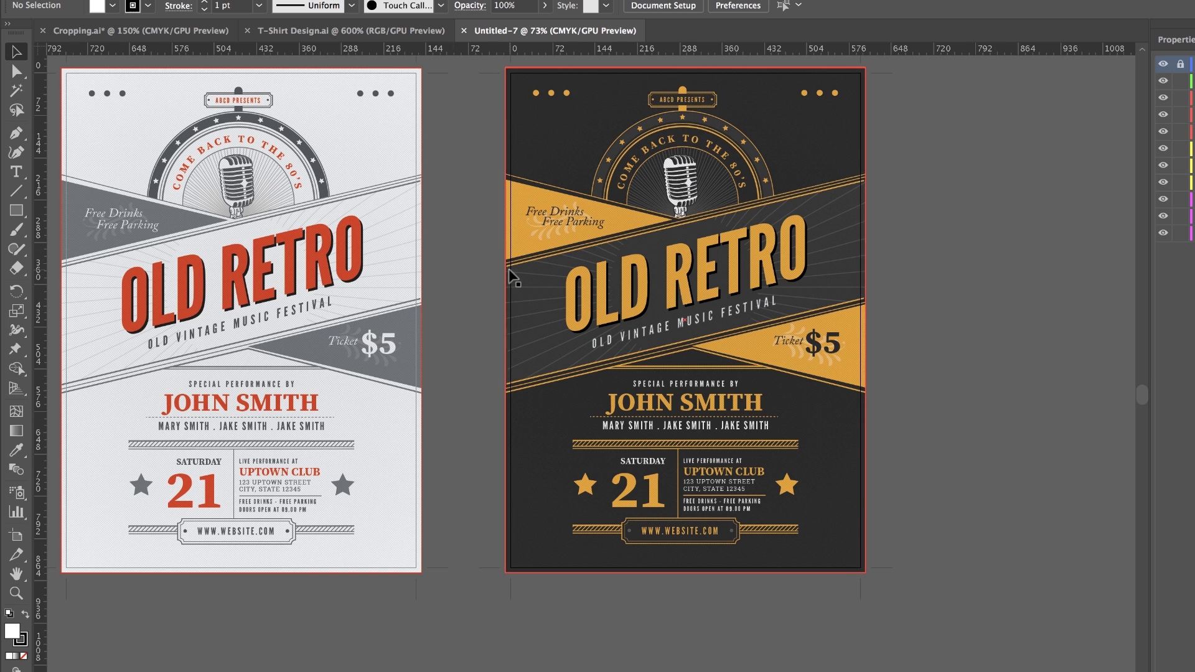
drag(514, 277, 650, 300)
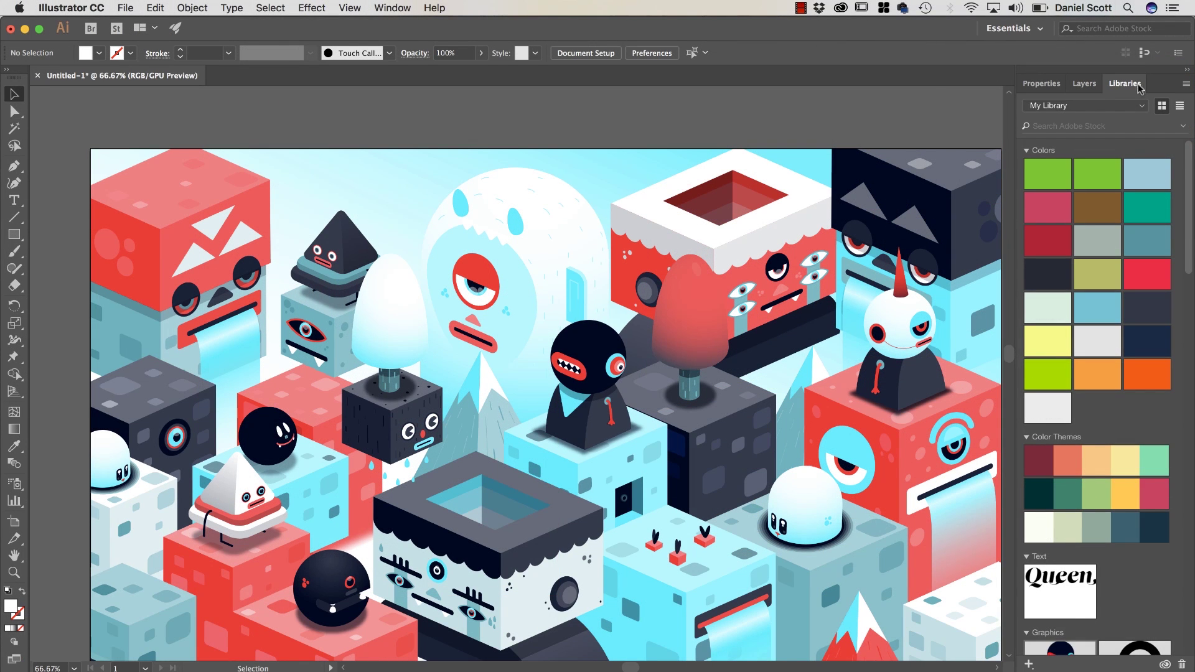
Step: Create a library named 3D Characters and add the black round-headed character to it as a graphic
click(1108, 106)
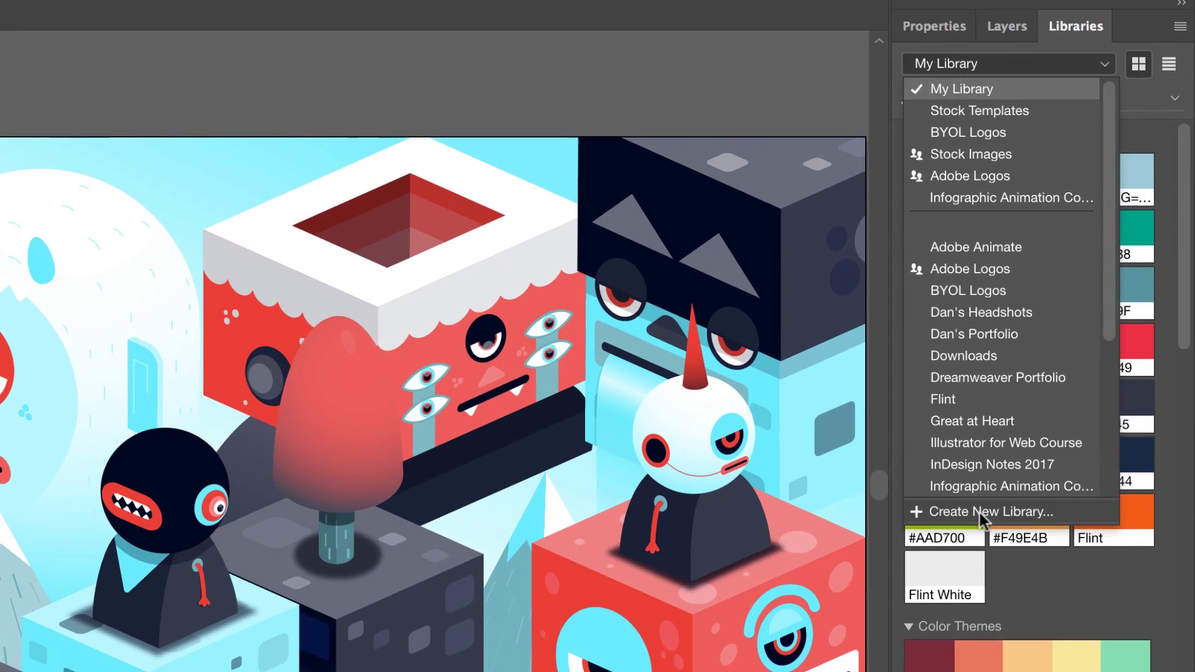
click(1055, 390)
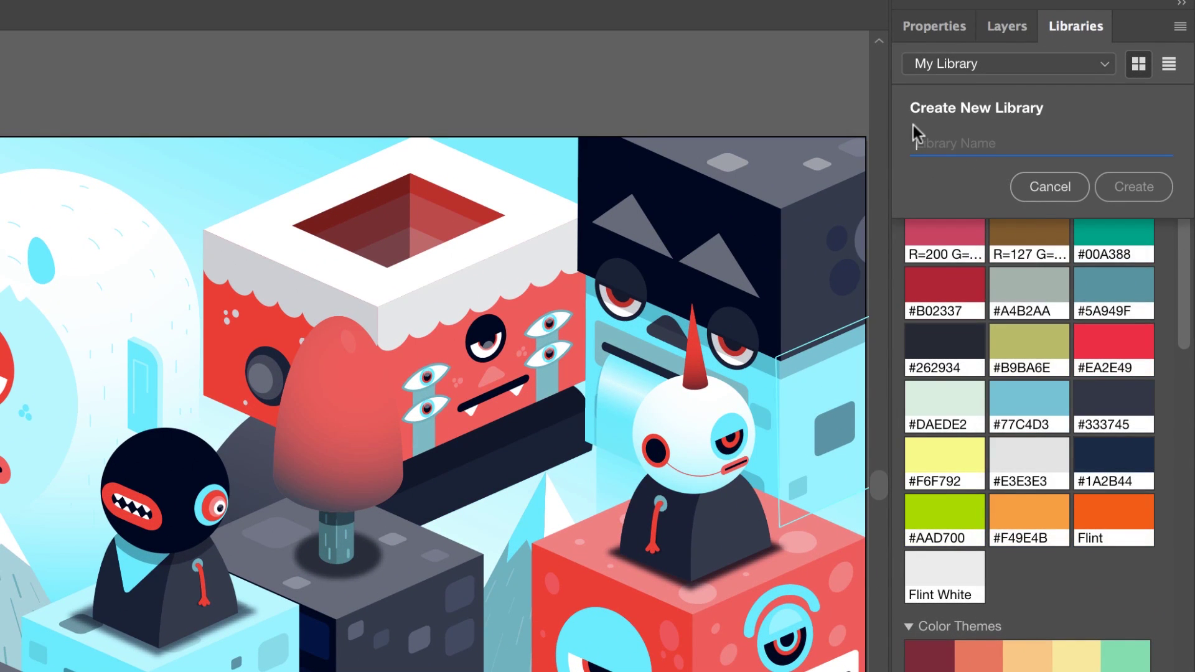
text(3D Characters)
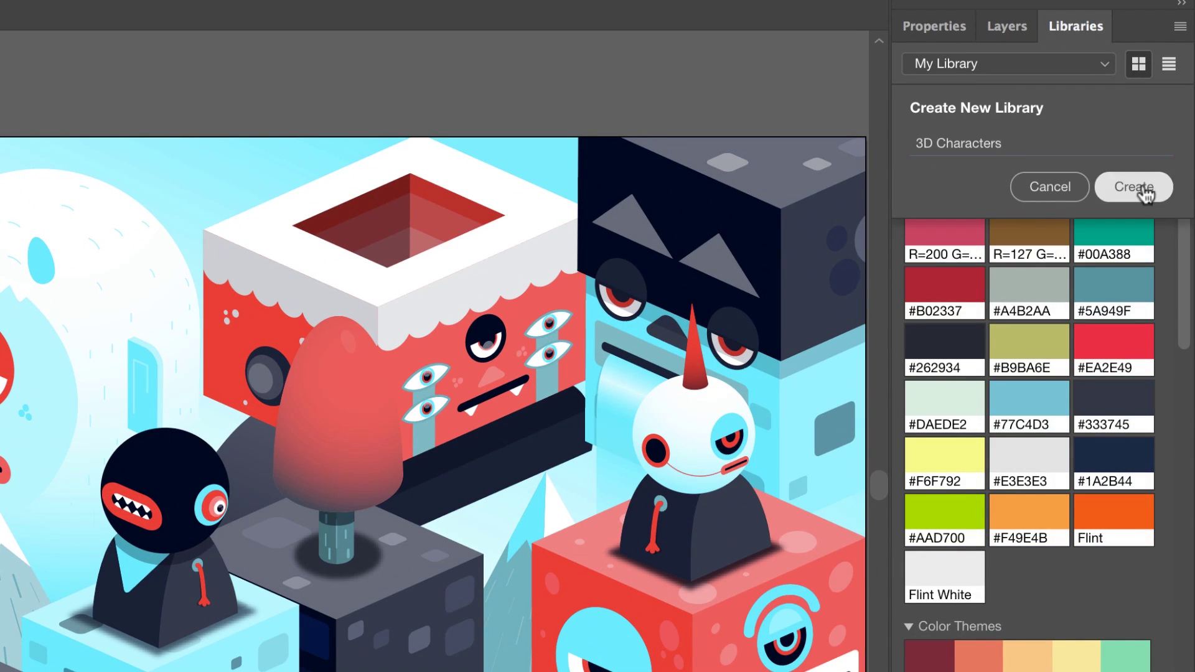
click(1139, 187)
drag(199, 548, 1083, 374)
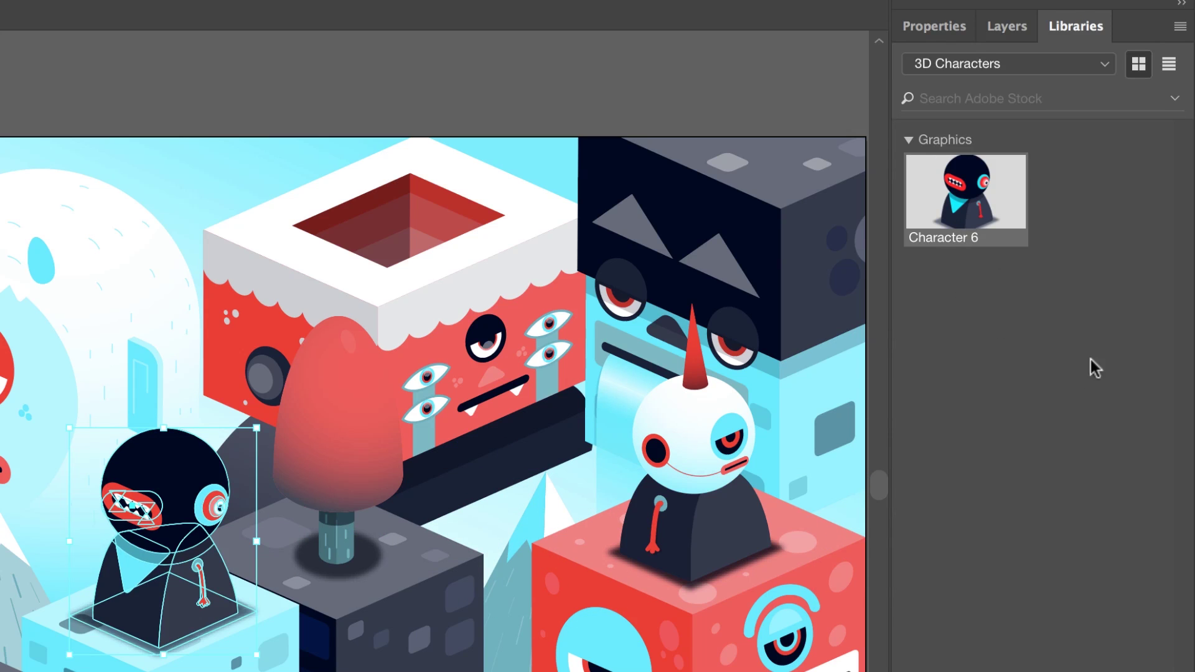
Step: Review the Collaborate and Share Link options for the 3D Characters library without sharing it
click(1180, 27)
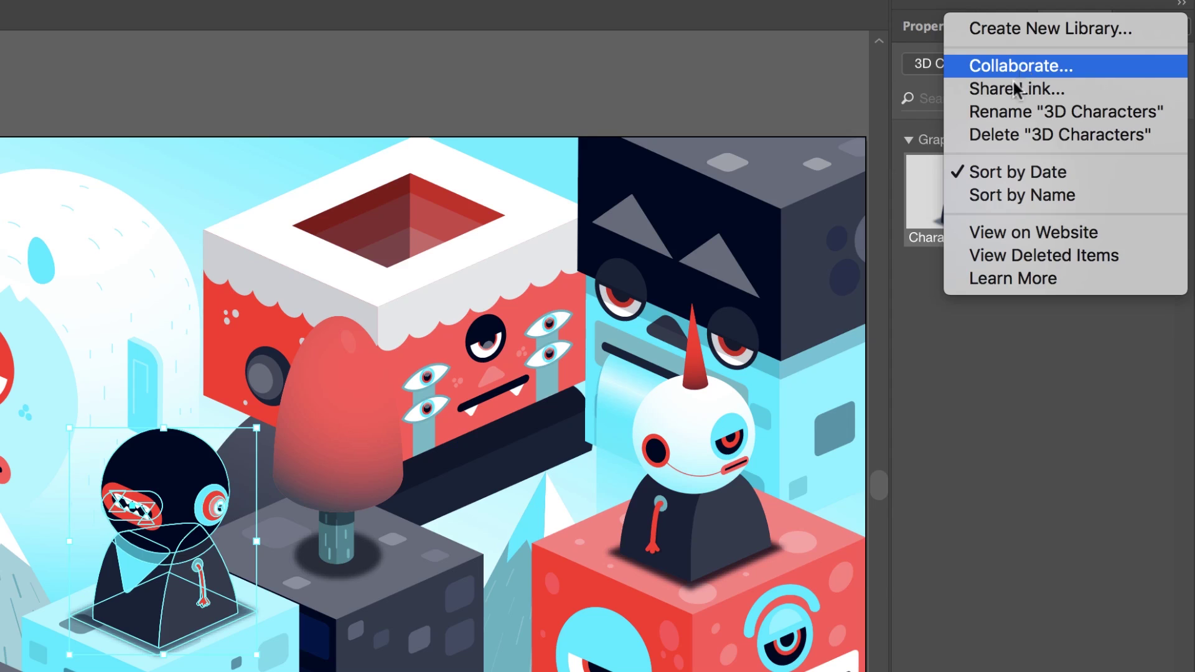
click(976, 393)
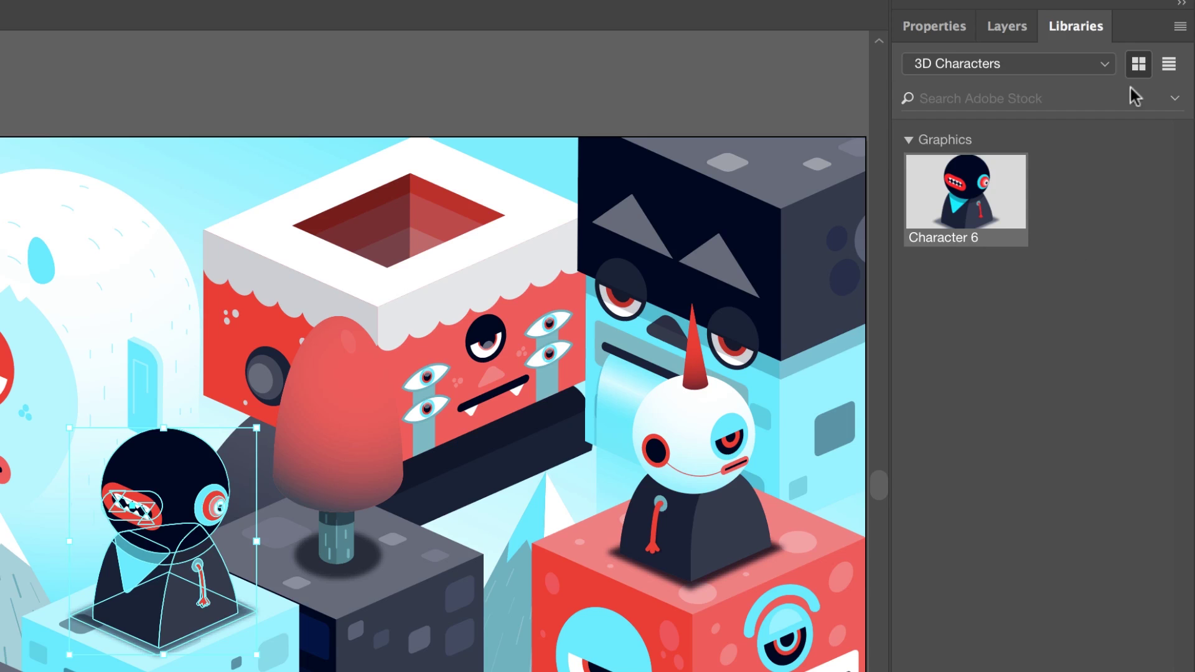
click(1180, 26)
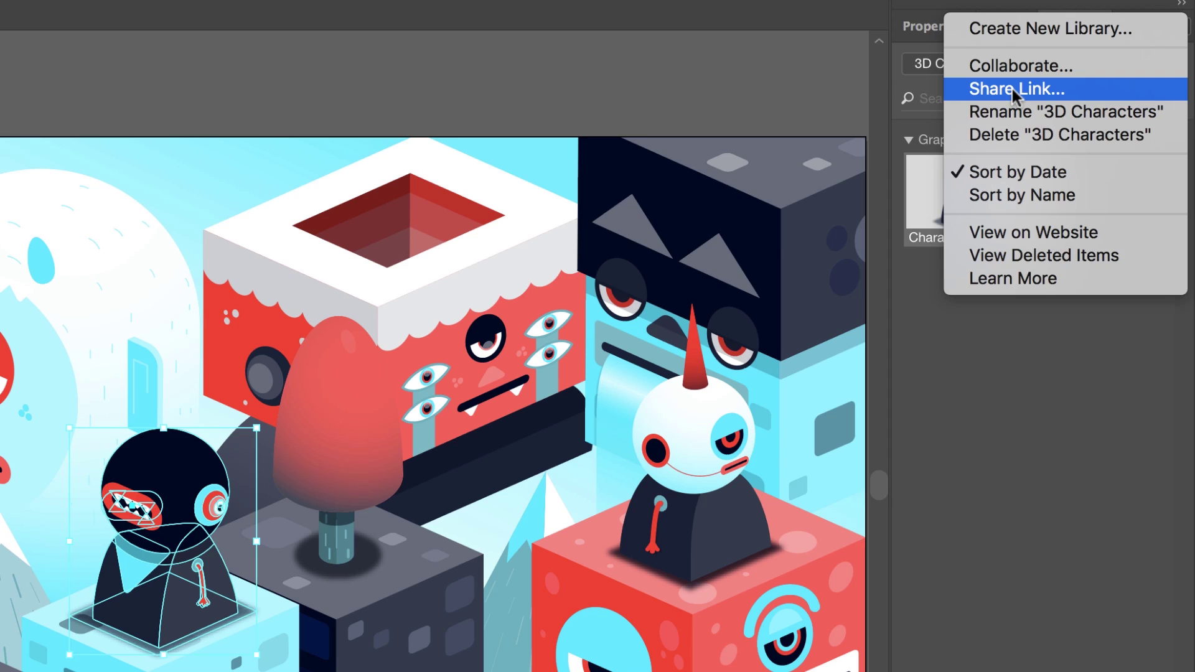
click(1021, 315)
mouse_move(965, 199)
mouse_down()
mouse_move(768, 121)
mouse_move(702, 63)
mouse_move(966, 187)
mouse_up()
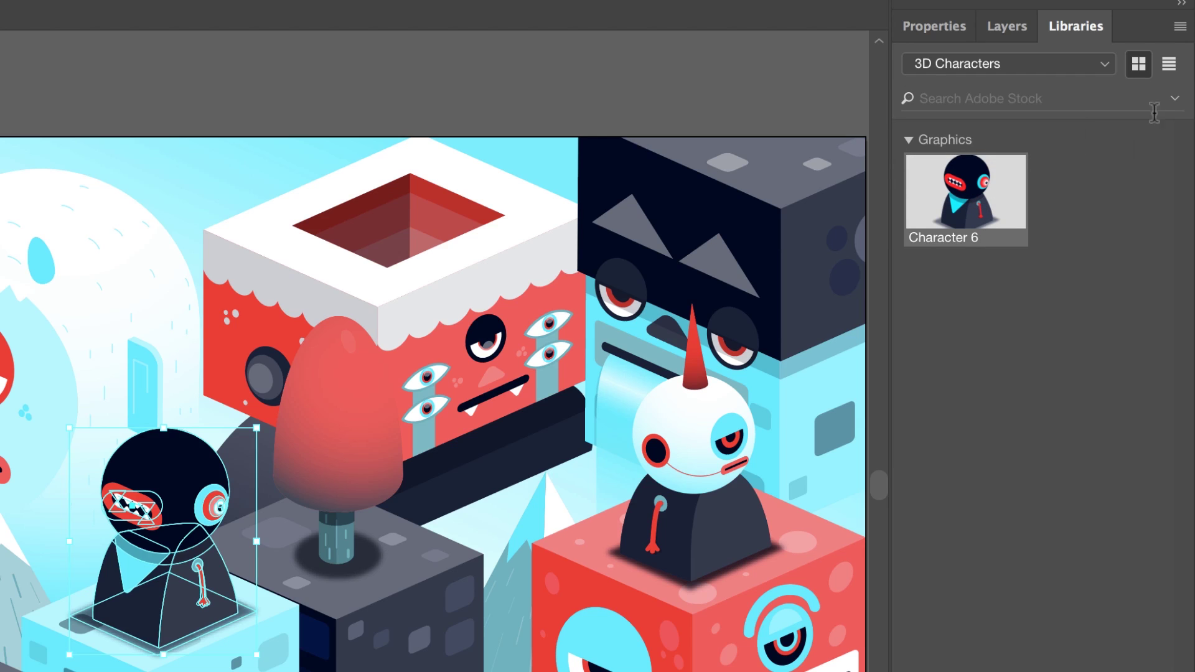
Step: Add the white character with the red horn to the 3D Characters library as a graphic
click(1179, 27)
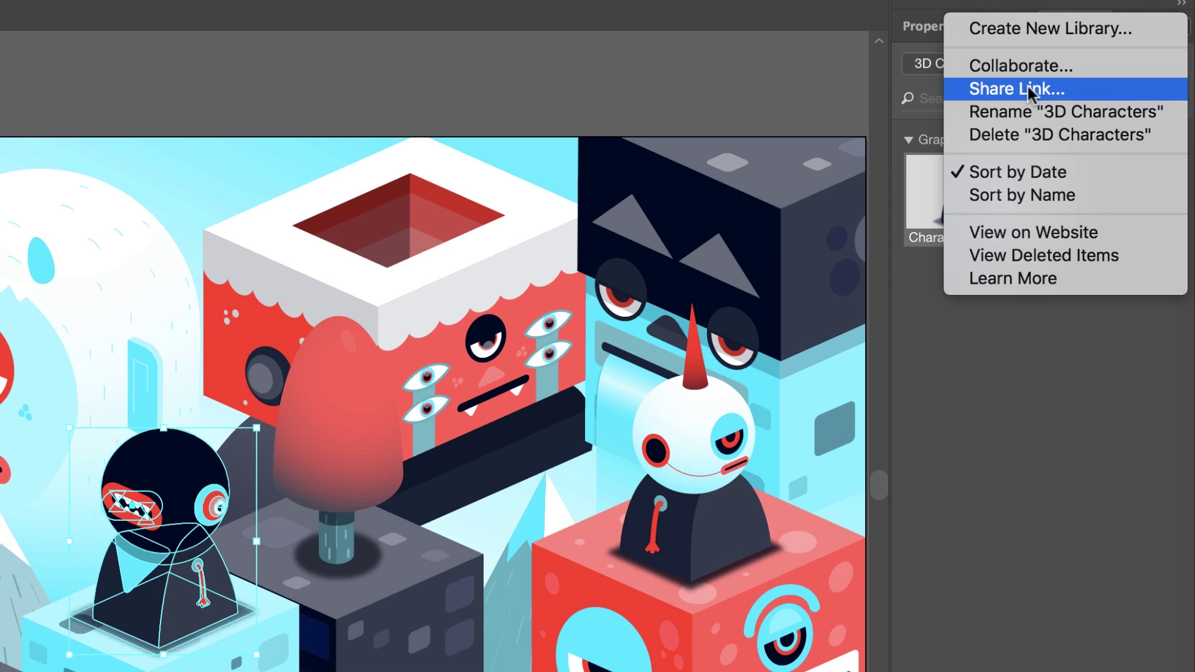
click(1021, 458)
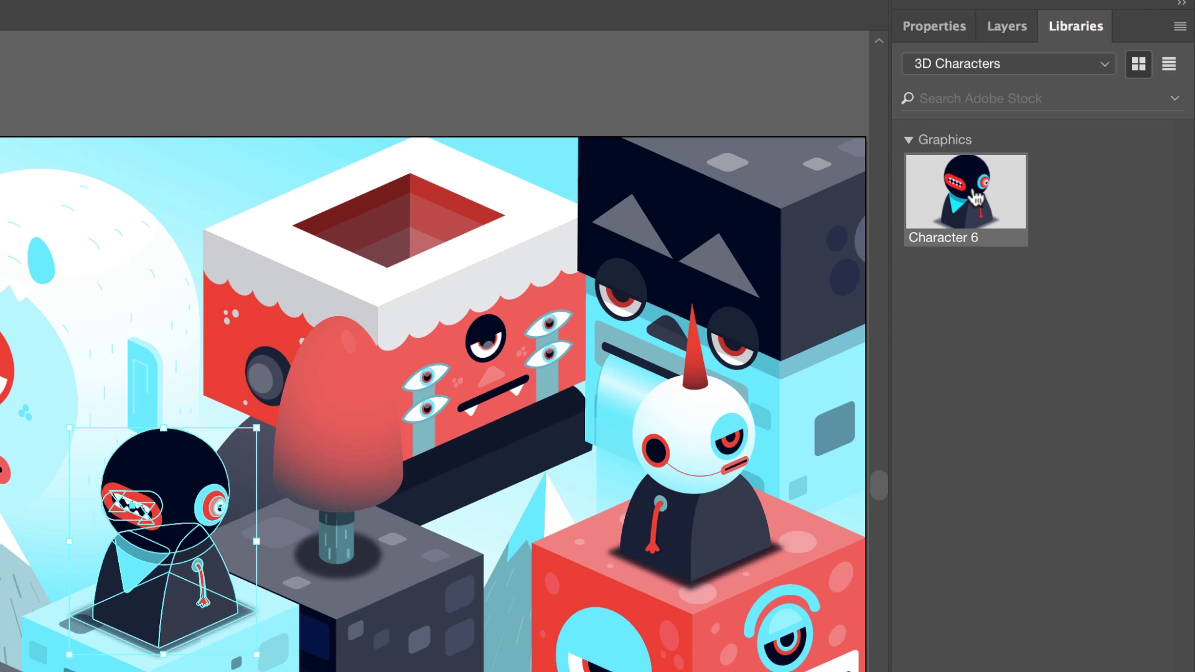
click(685, 523)
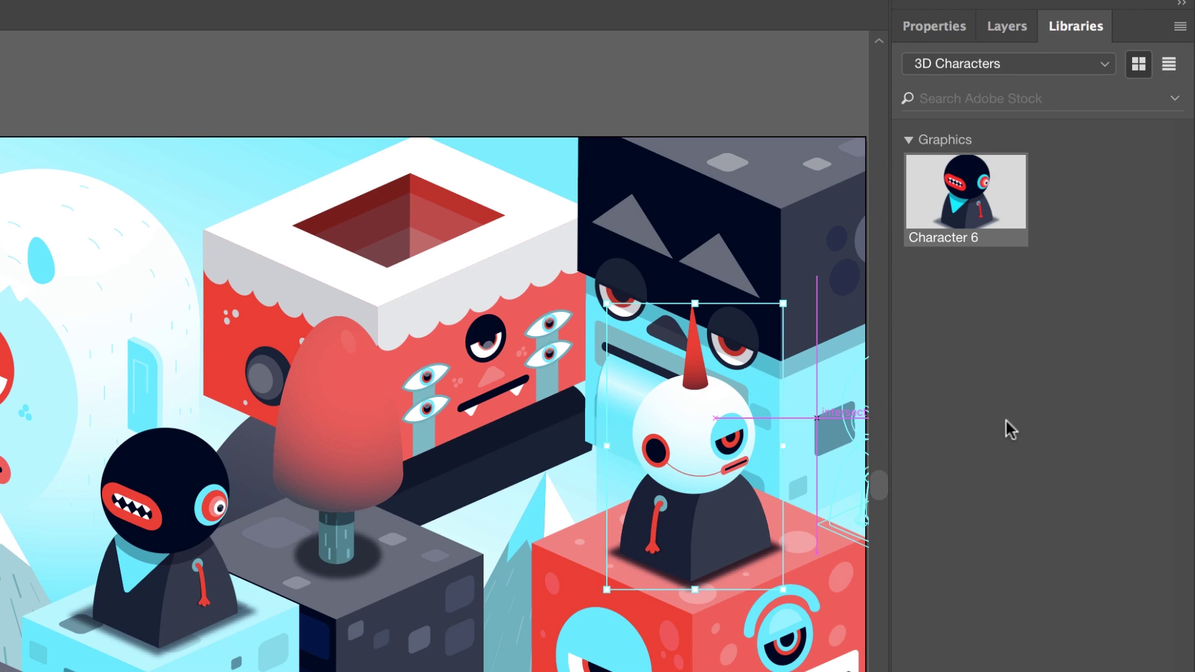
drag(1006, 421, 1006, 423)
Step: Place a linked copy of the white horned character from the library below the artboard and delete it
scroll(405, 629, down, 5)
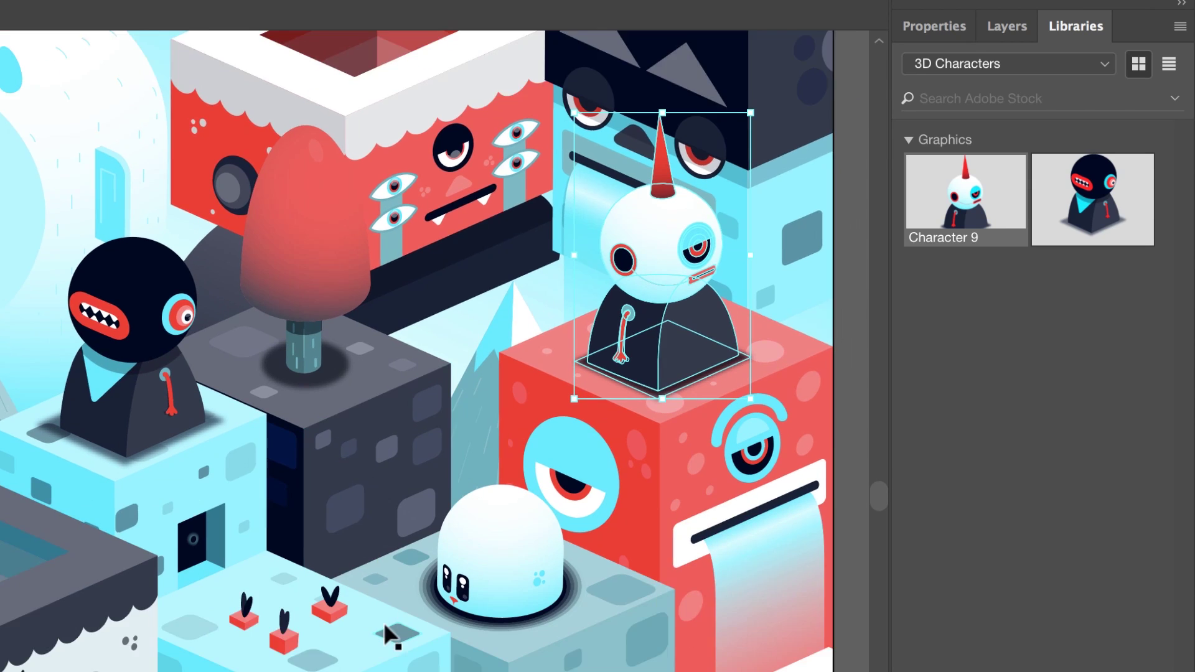
scroll(391, 635, down, 5)
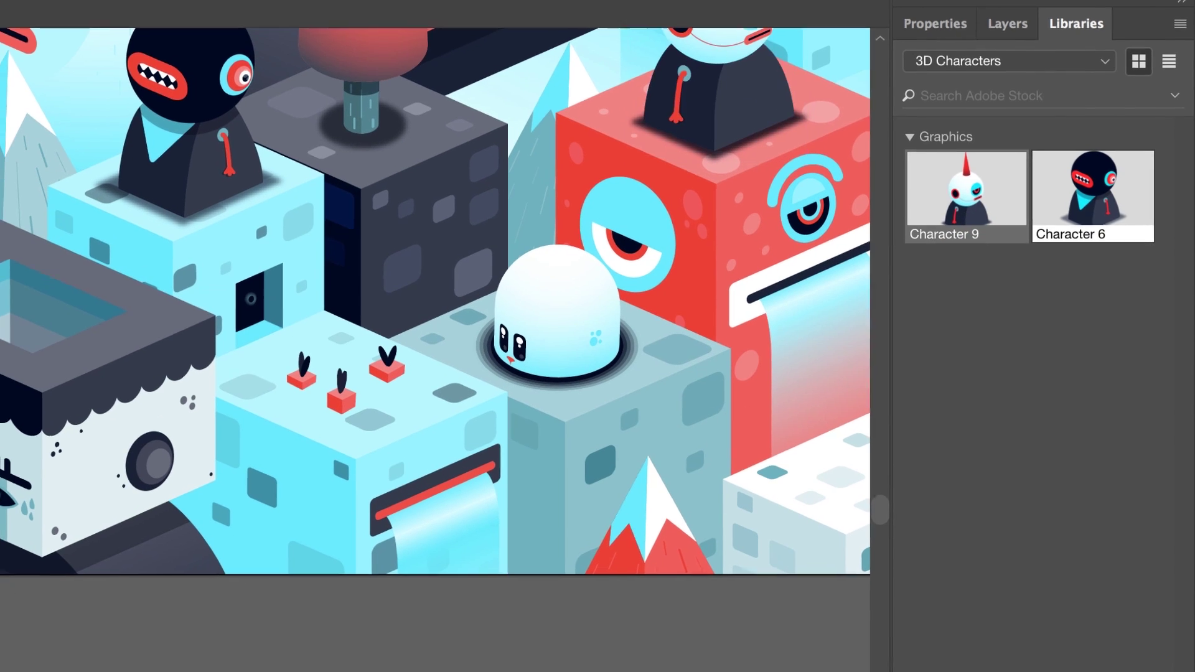
drag(396, 667, 392, 671)
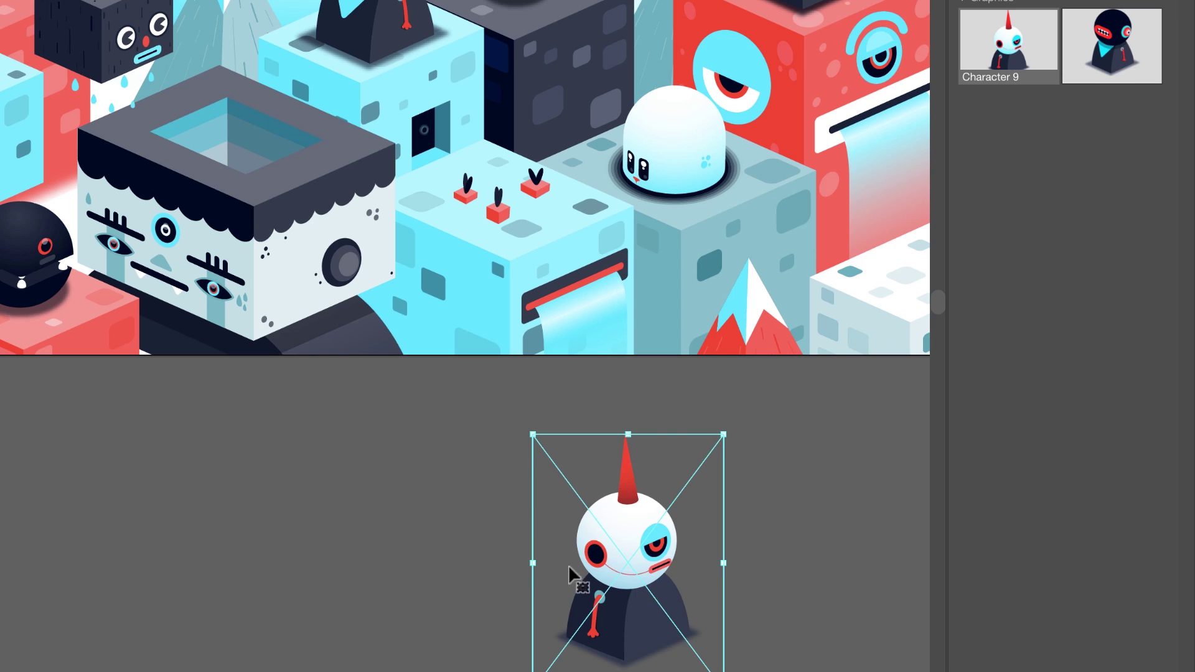
key(Delete)
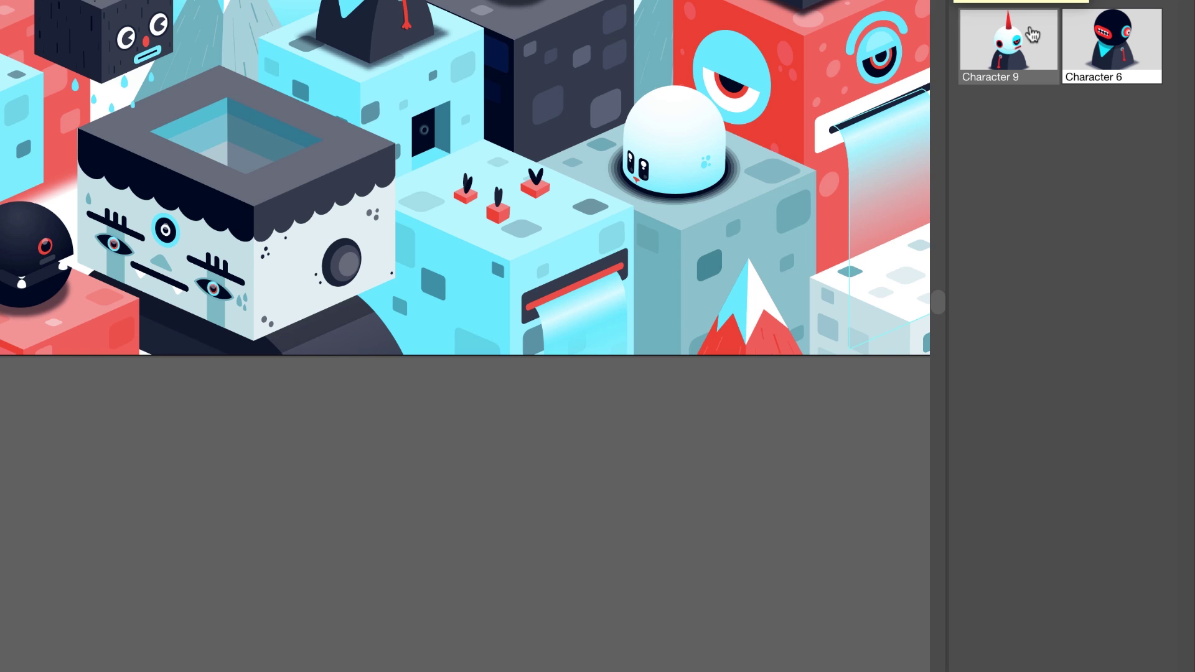
Step: Place the white horned character from the library below the artboard as an unlinked, editable copy and check its paths
drag(1033, 36, 524, 488)
click(524, 488)
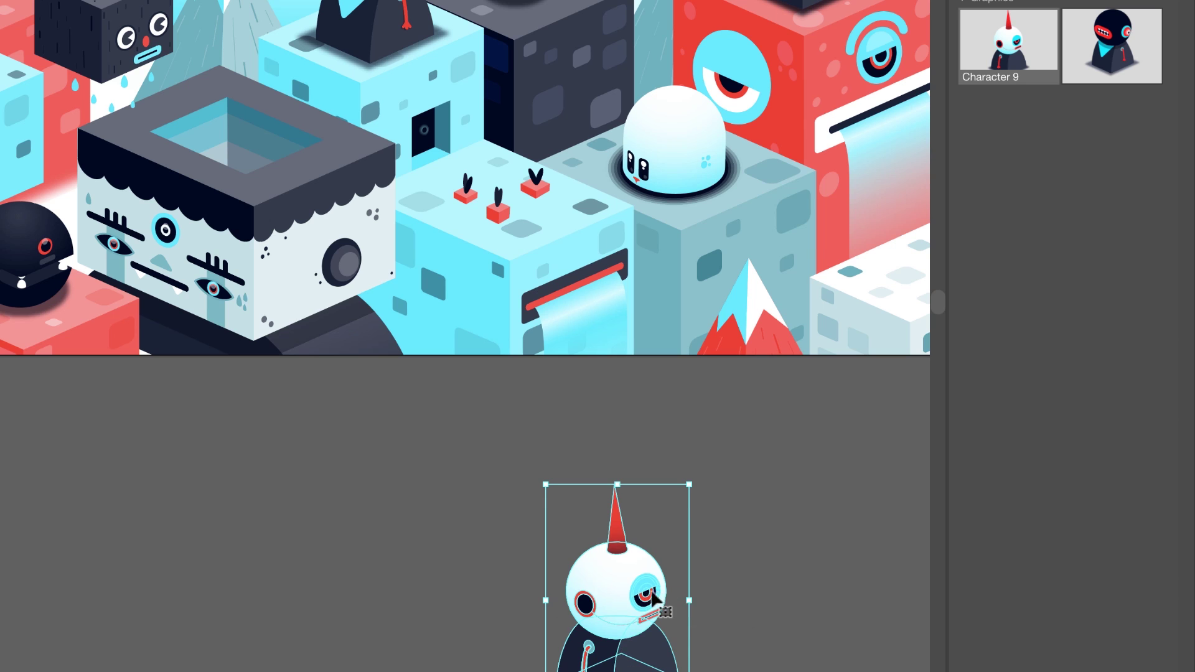
key(a)
key(ctrl+y)
key(ctrl+y)
click(752, 598)
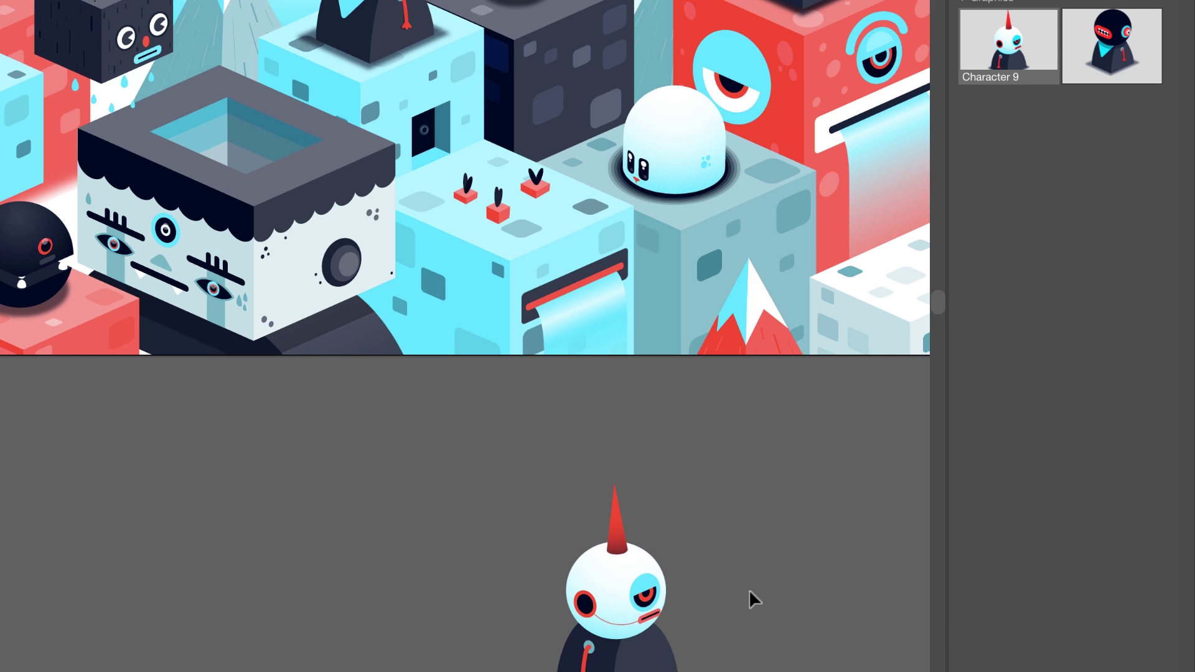
click(620, 588)
click(731, 551)
scroll(912, 218, right, 2)
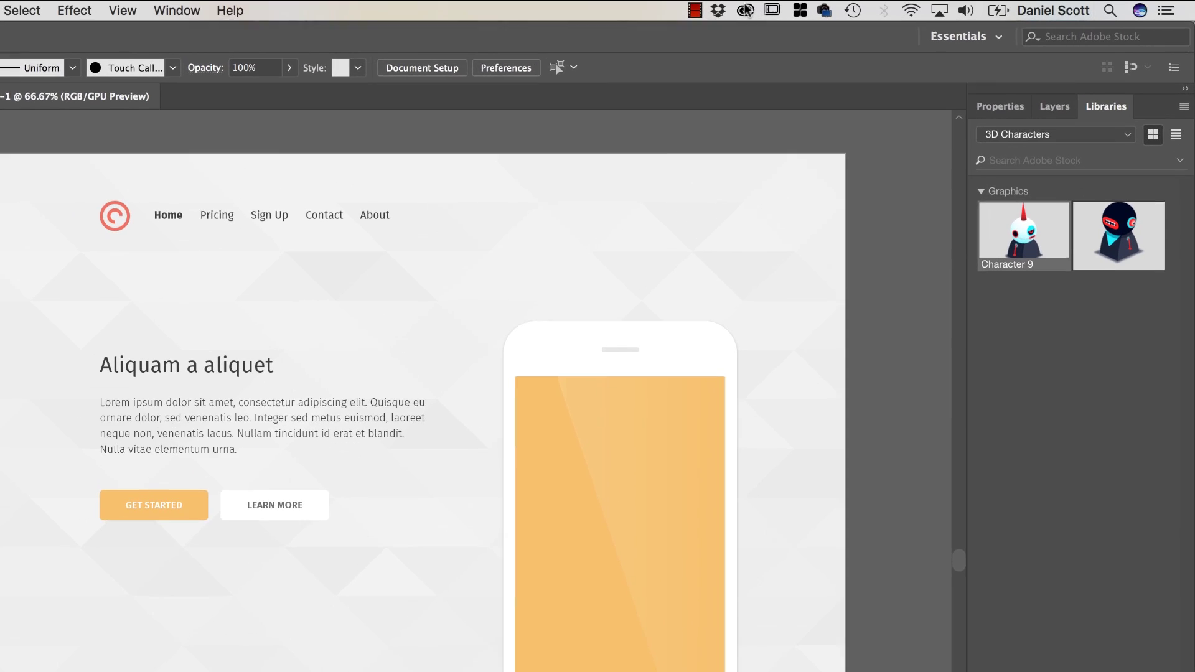
Step: Switch to the Adobe Creative Cloud app and search the Market assets for "social", replacing the previous search
click(746, 11)
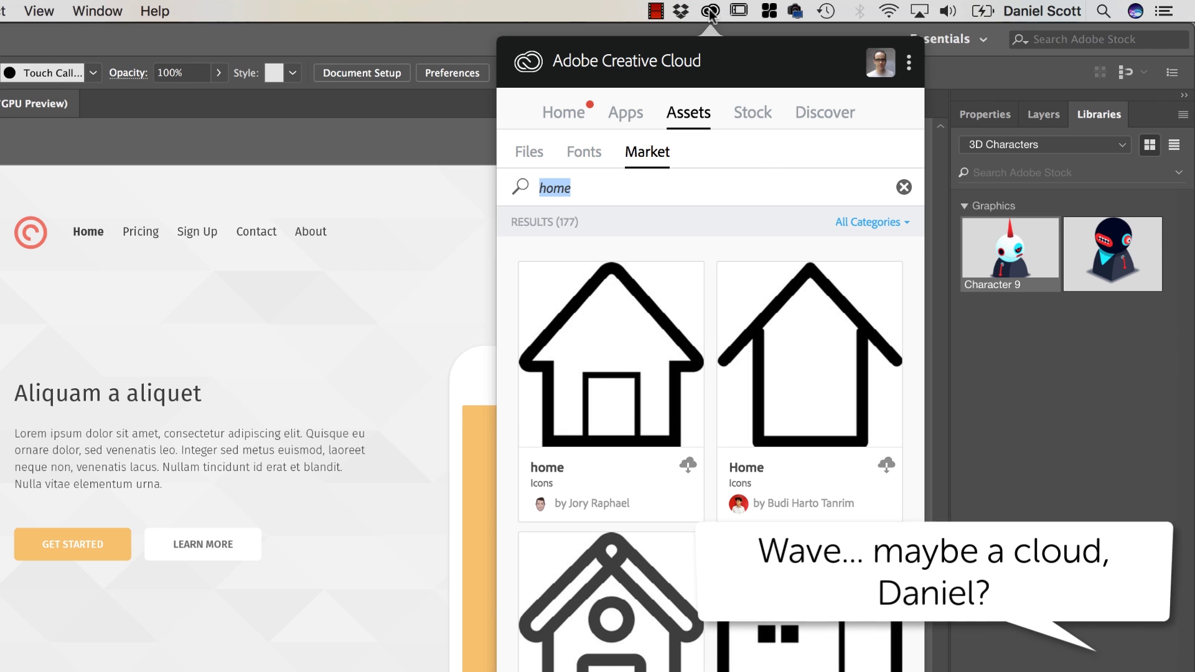
click(690, 121)
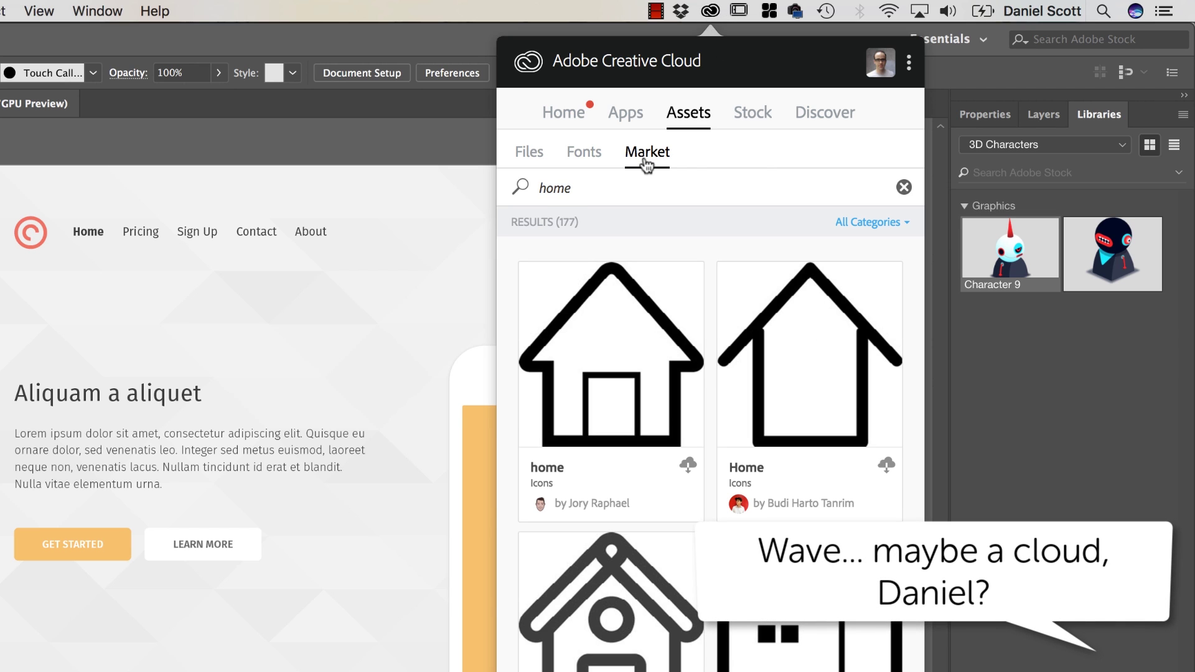
click(898, 187)
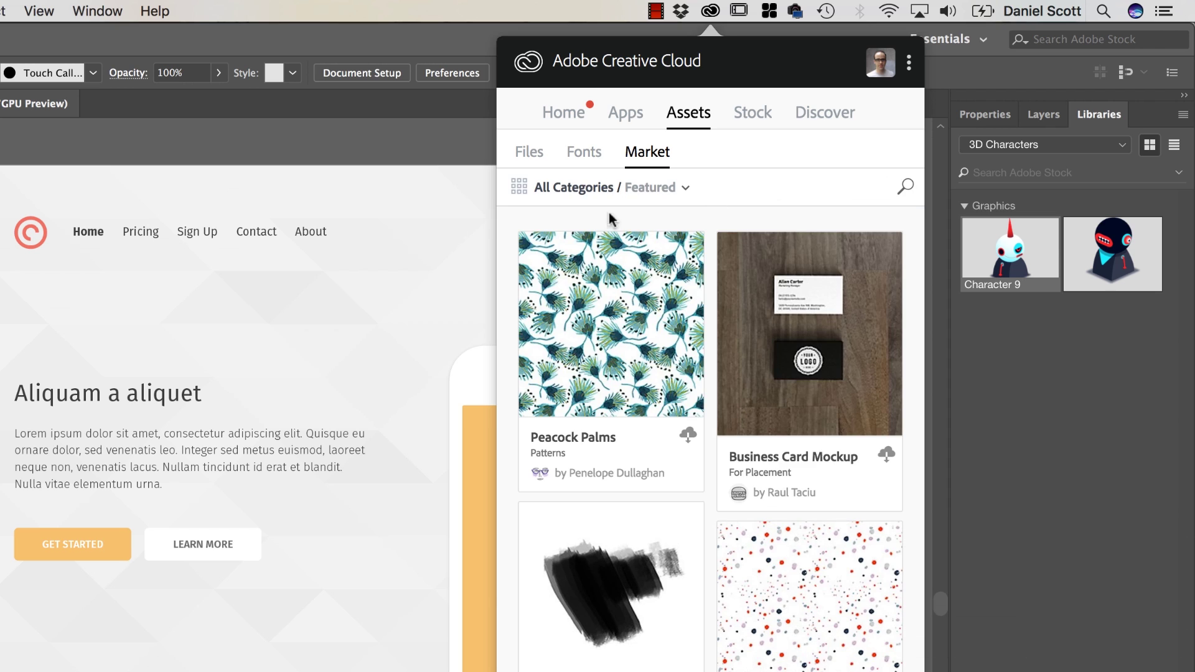
click(905, 186)
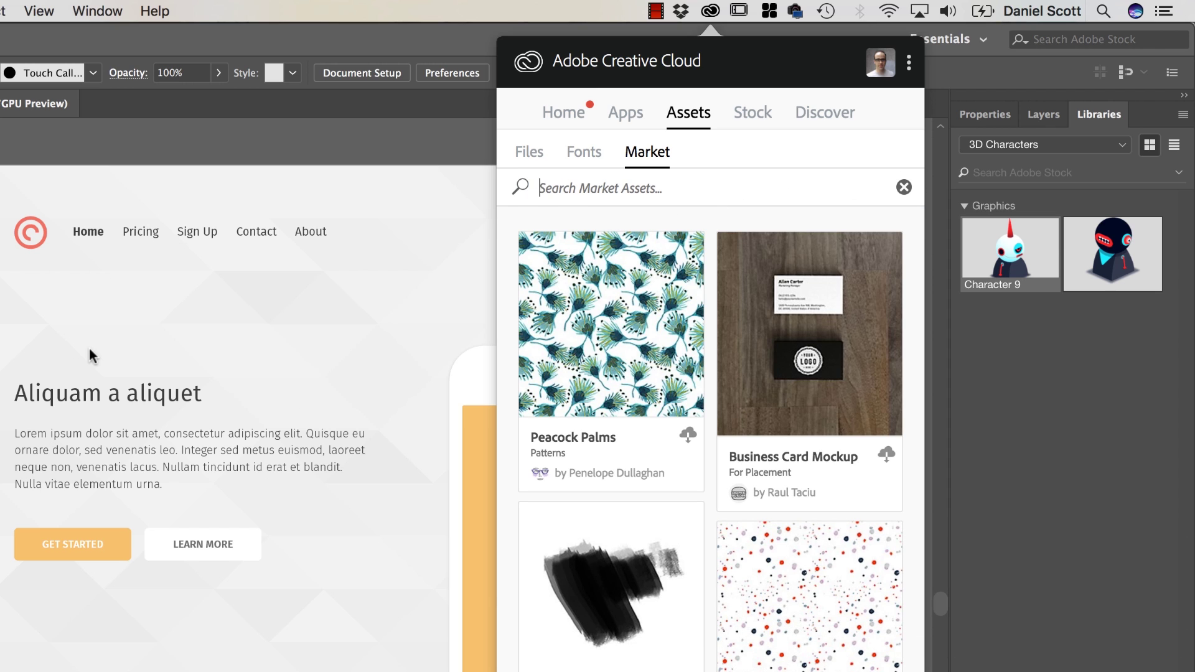
text(social)
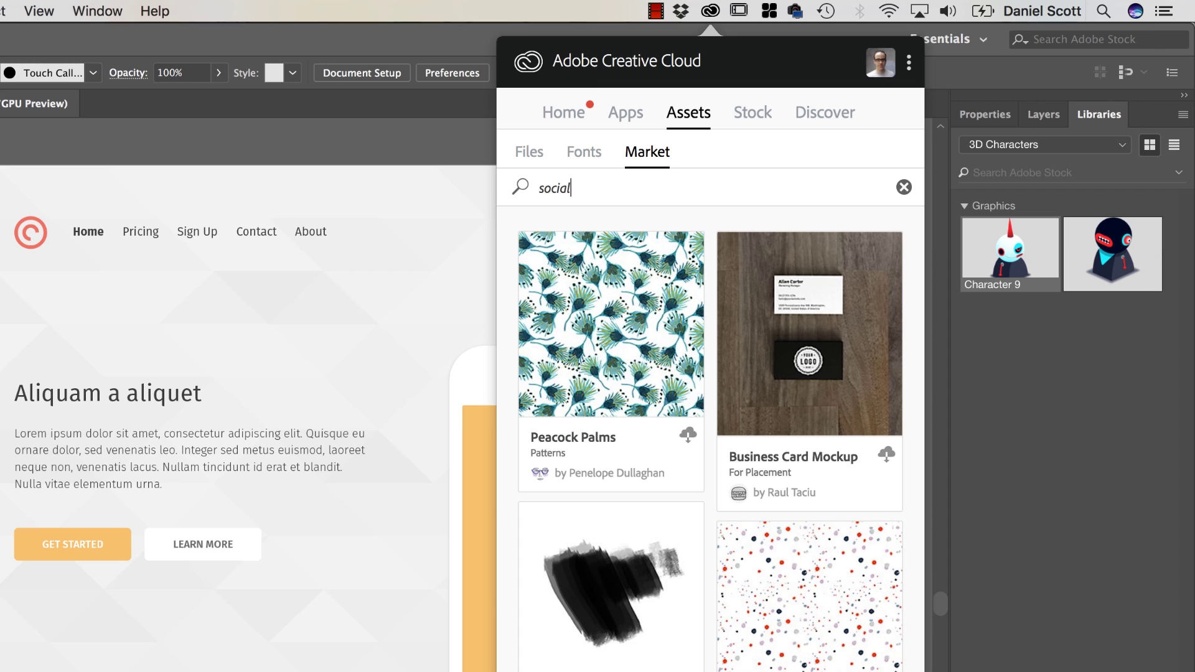
key(Return)
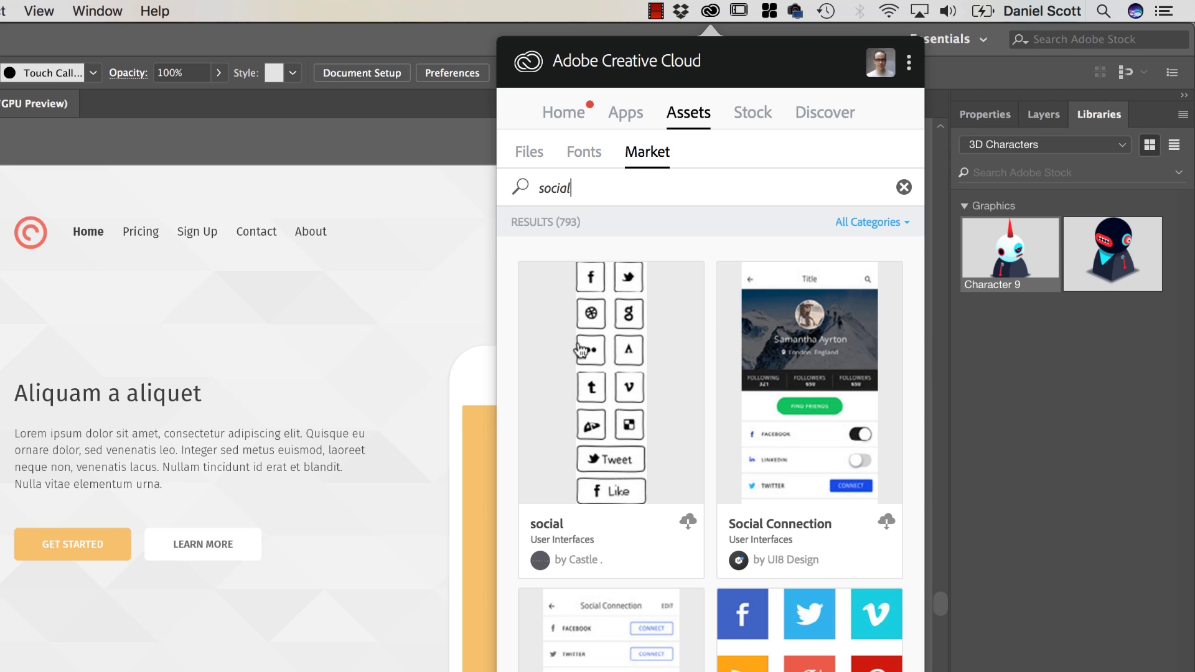
Step: Look through the social Market results for a usable set of icons
scroll(662, 459, down, 5)
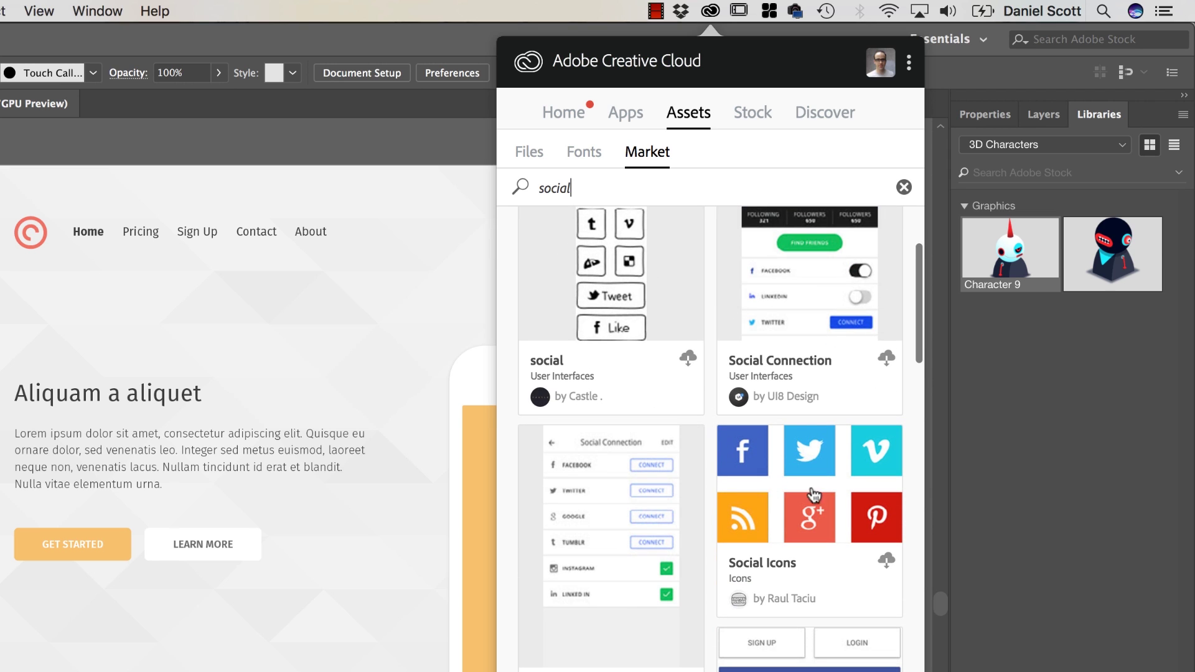
scroll(791, 468, down, 7)
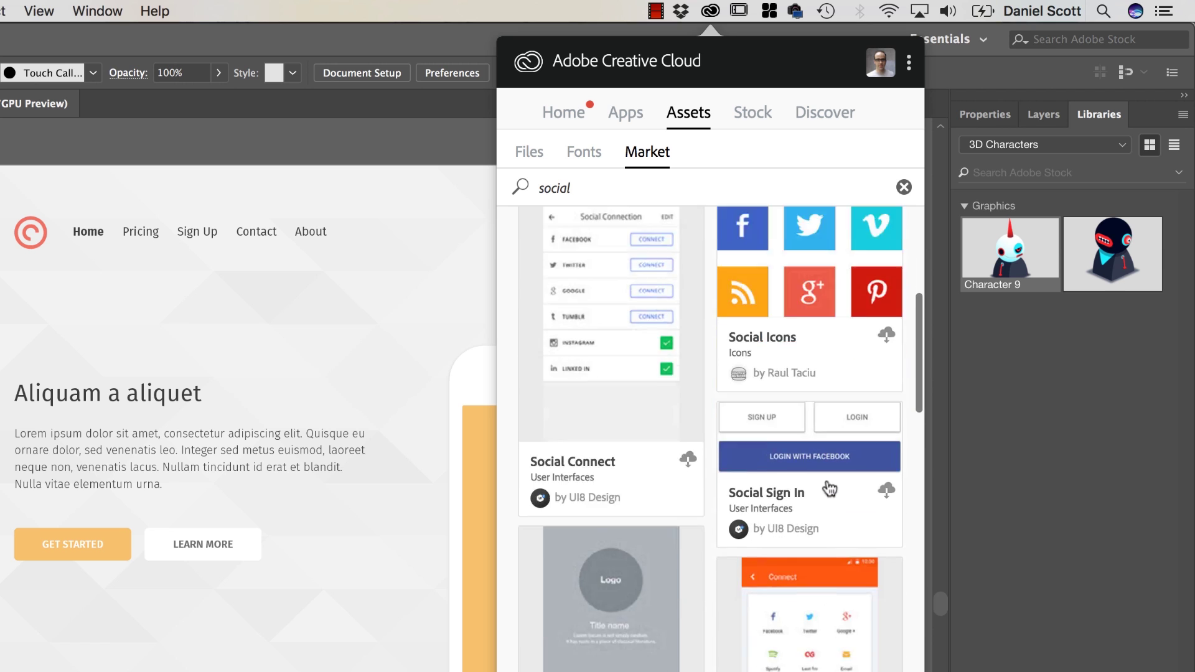
scroll(829, 489, down, 10)
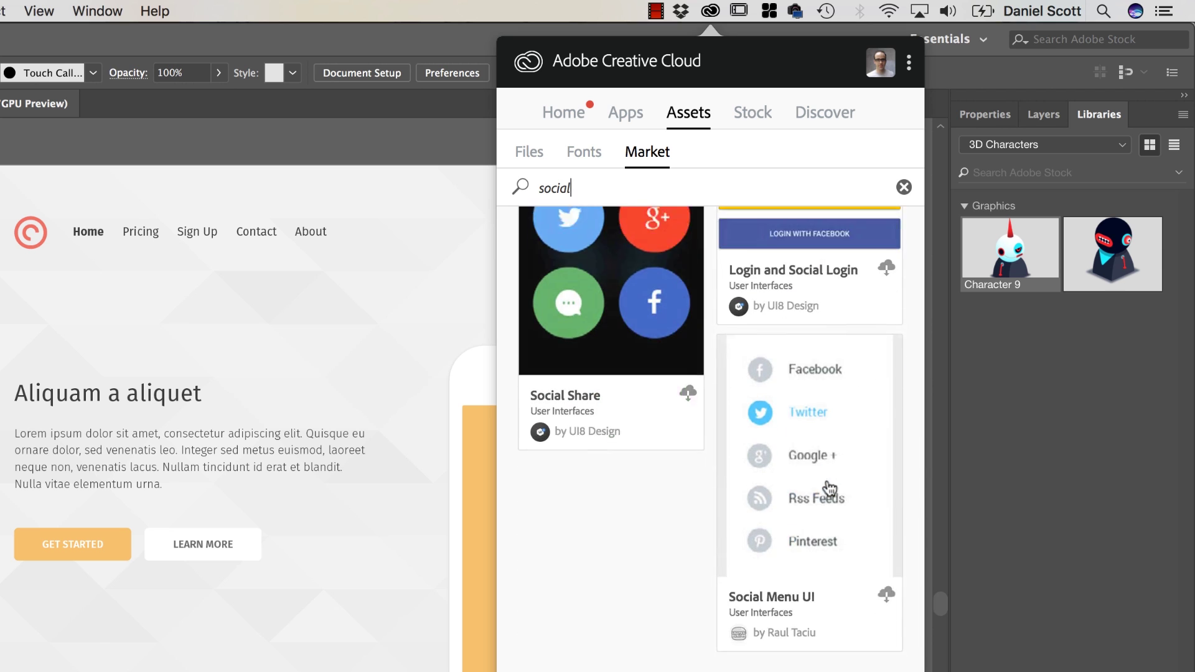
scroll(830, 489, down, 2)
scroll(767, 610, down, 10)
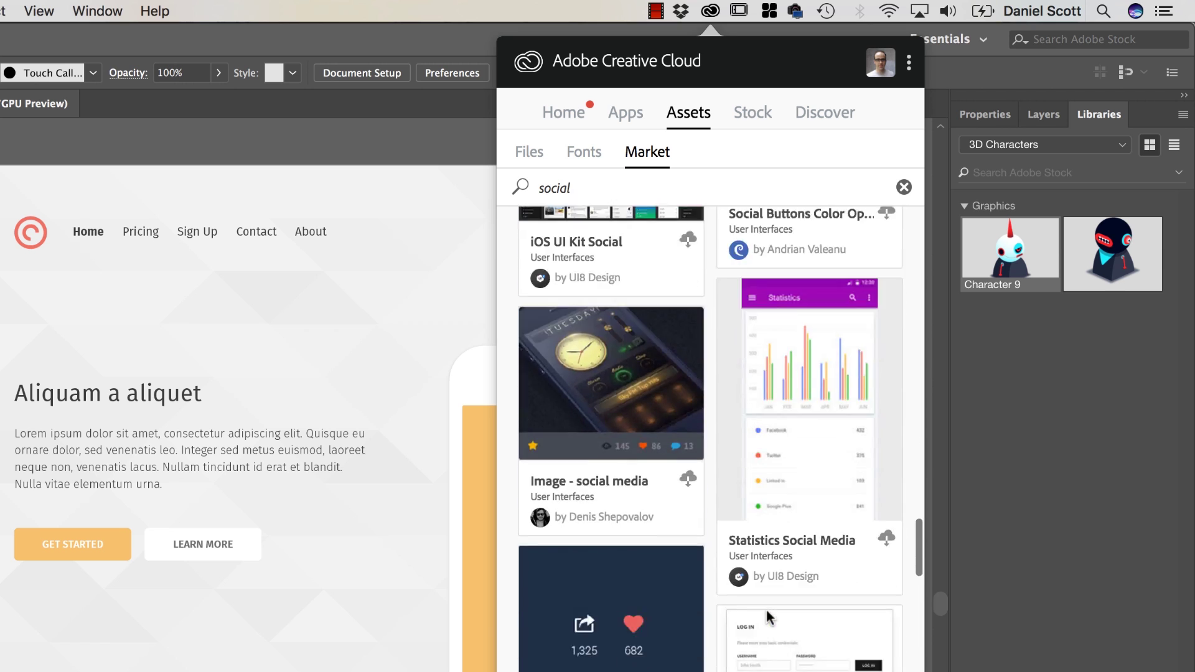
scroll(766, 610, down, 15)
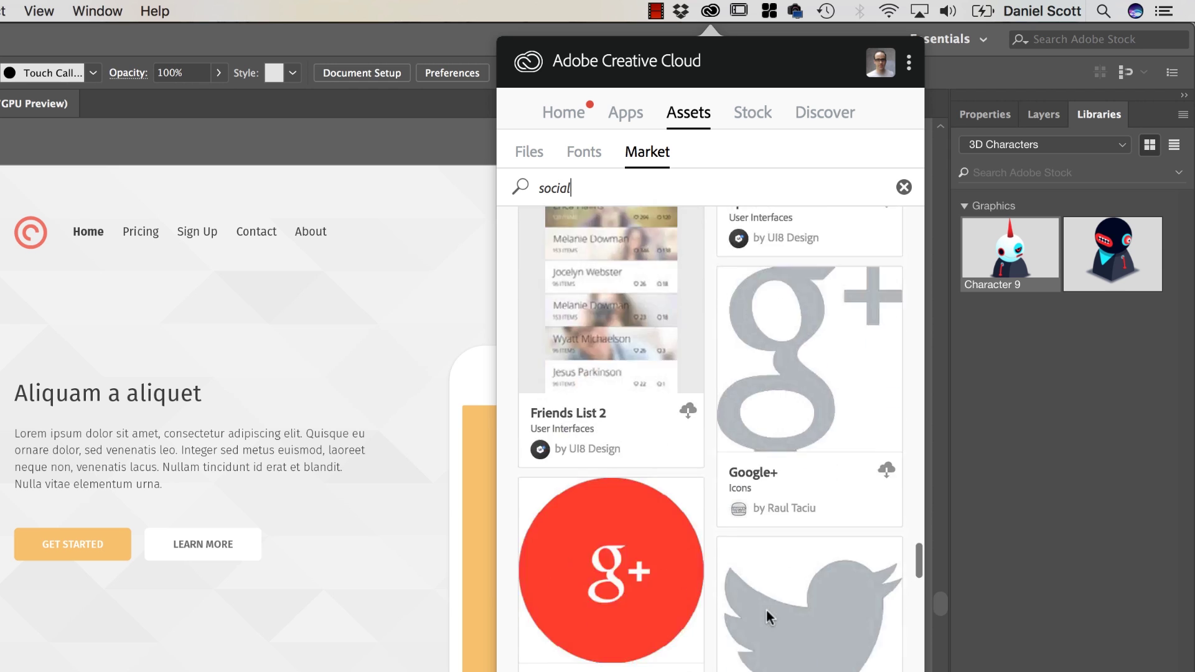
scroll(767, 610, down, 15)
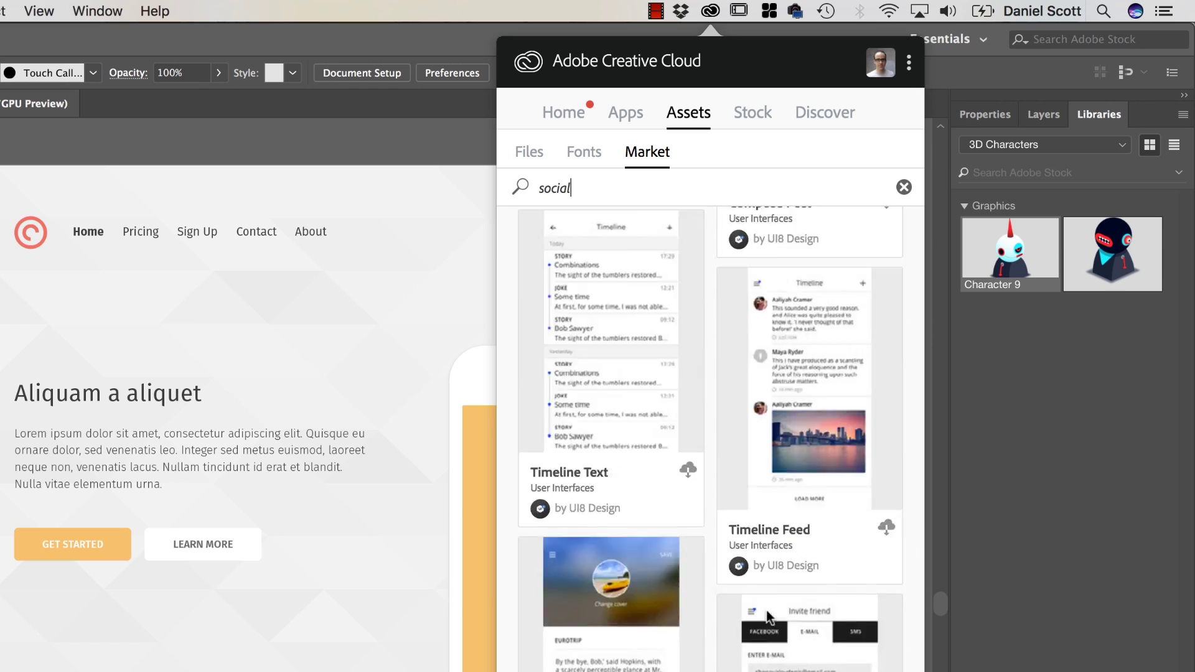
scroll(767, 610, up, 20)
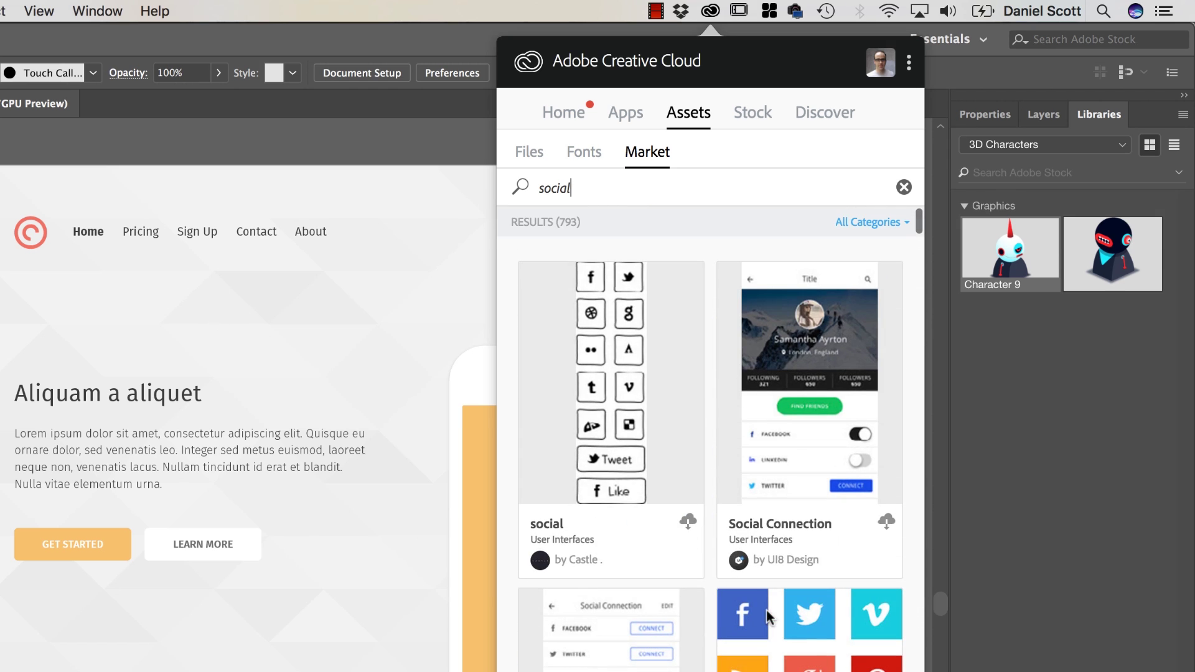
Step: Open the Social Icons asset, download it to the 3D Characters library, and close the Creative Cloud window
scroll(706, 591, down, 4)
click(878, 429)
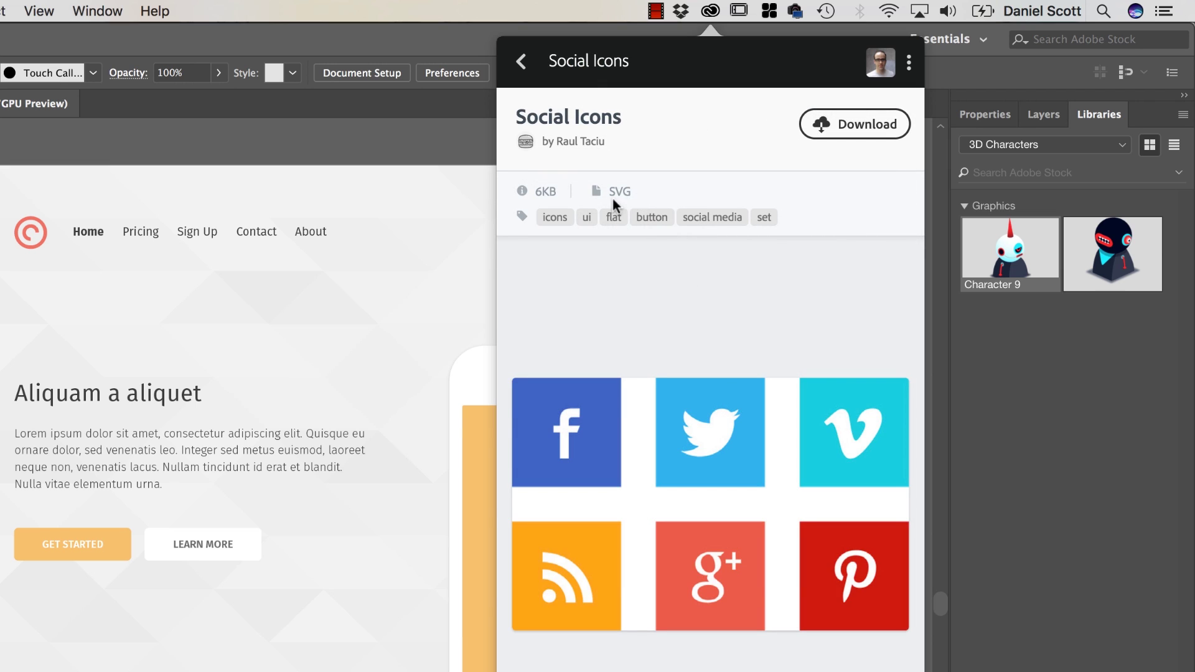
click(863, 135)
click(808, 196)
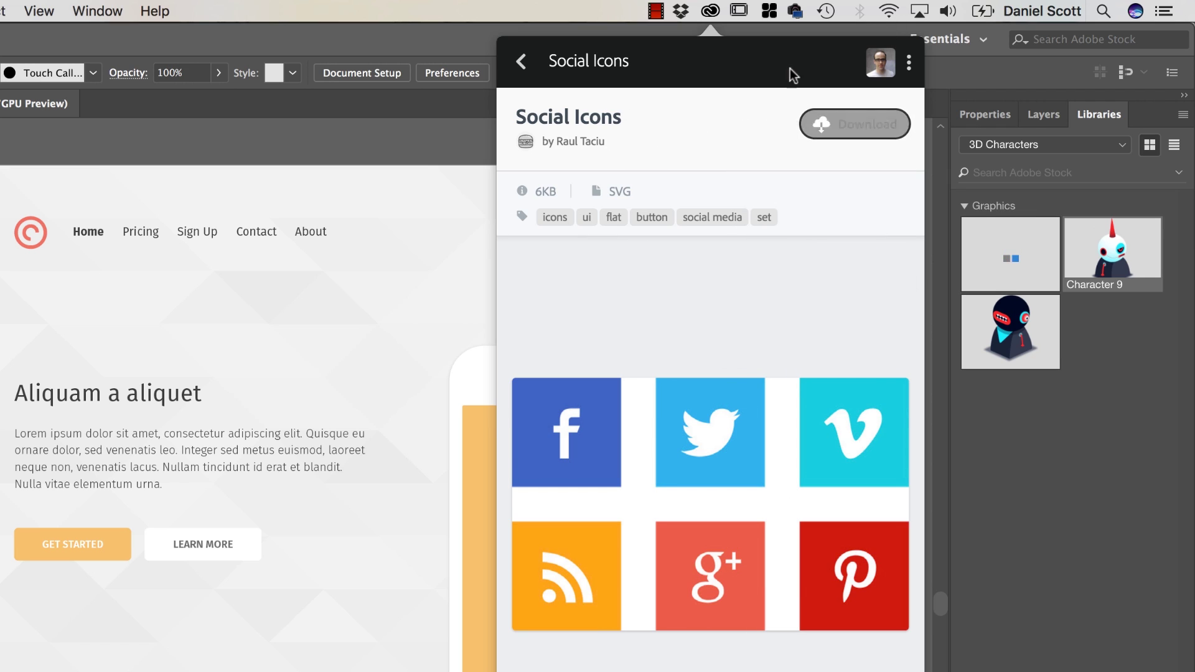
click(711, 7)
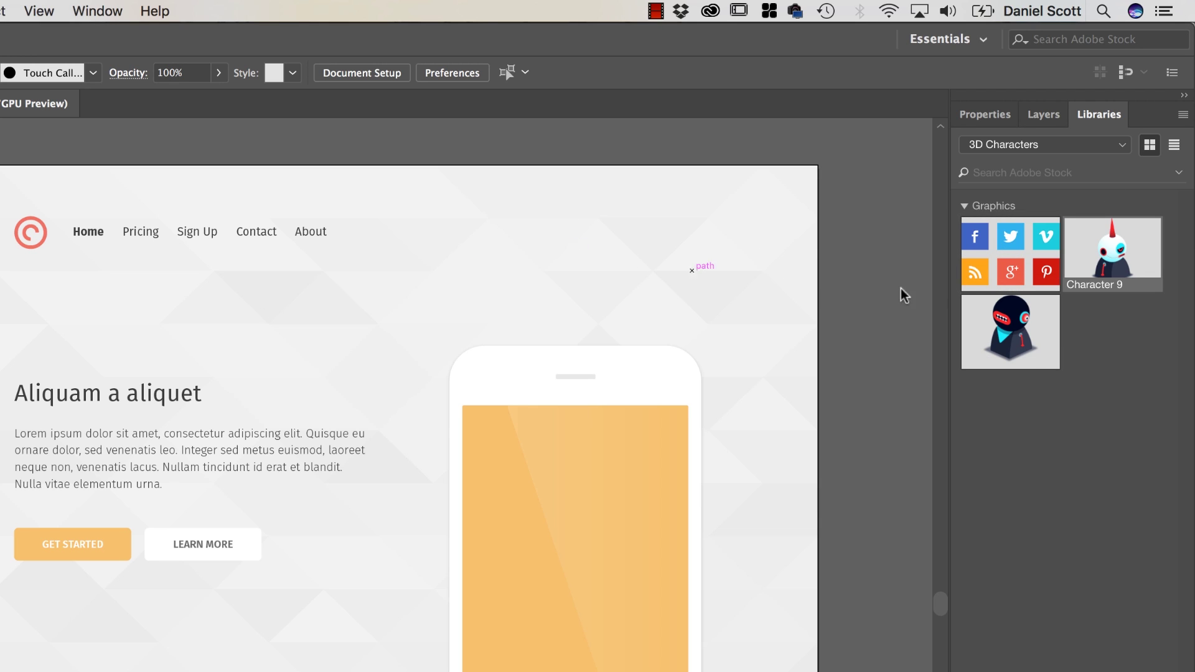
Step: Place the Social Icons graphic from the library over the upper part of the phone mockup
drag(1009, 255, 488, 270)
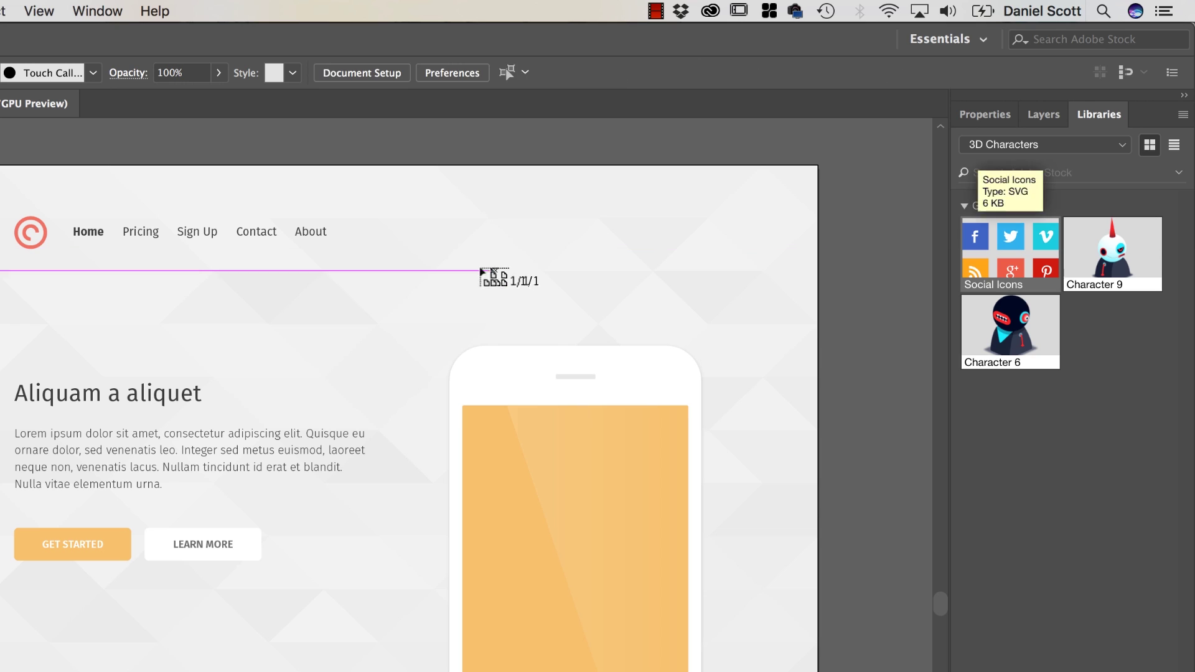
click(442, 260)
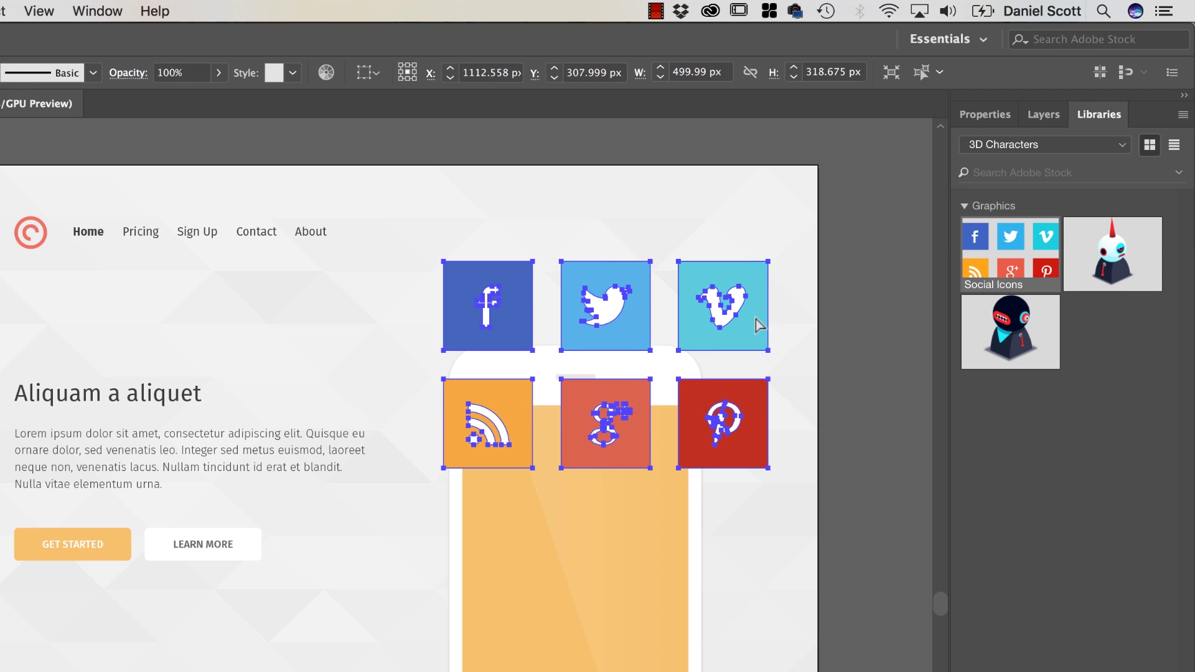
click(845, 336)
click(716, 312)
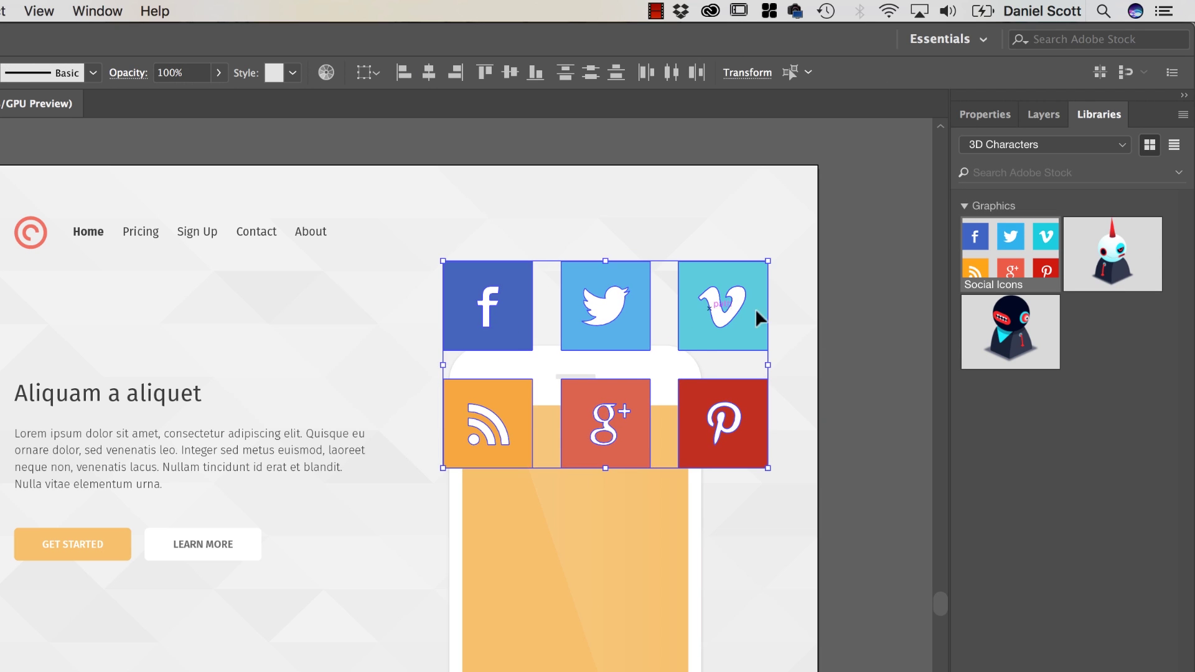
Step: Ungroup the placed social icons and test moving the Vimeo icon individually, returning it to its original place
click(846, 339)
drag(734, 323, 801, 241)
drag(646, 302, 607, 315)
drag(800, 249, 734, 329)
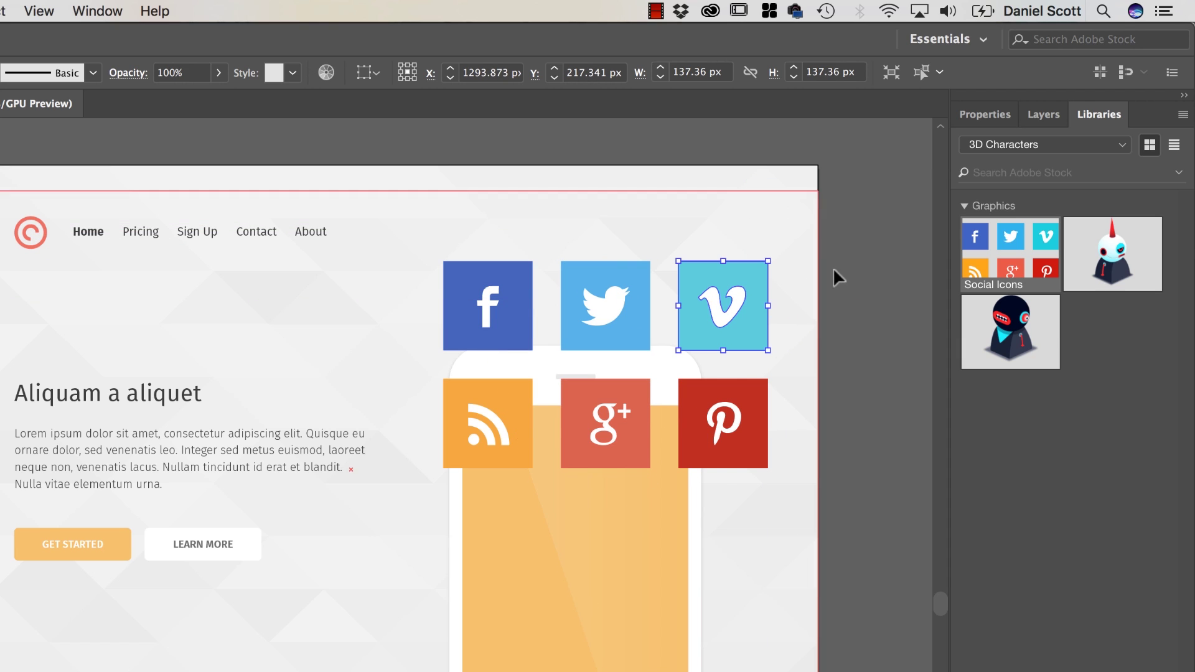
Step: Scale down the Facebook, Twitter and Vimeo icons together and position them below the GET STARTED button
drag(844, 259, 545, 413)
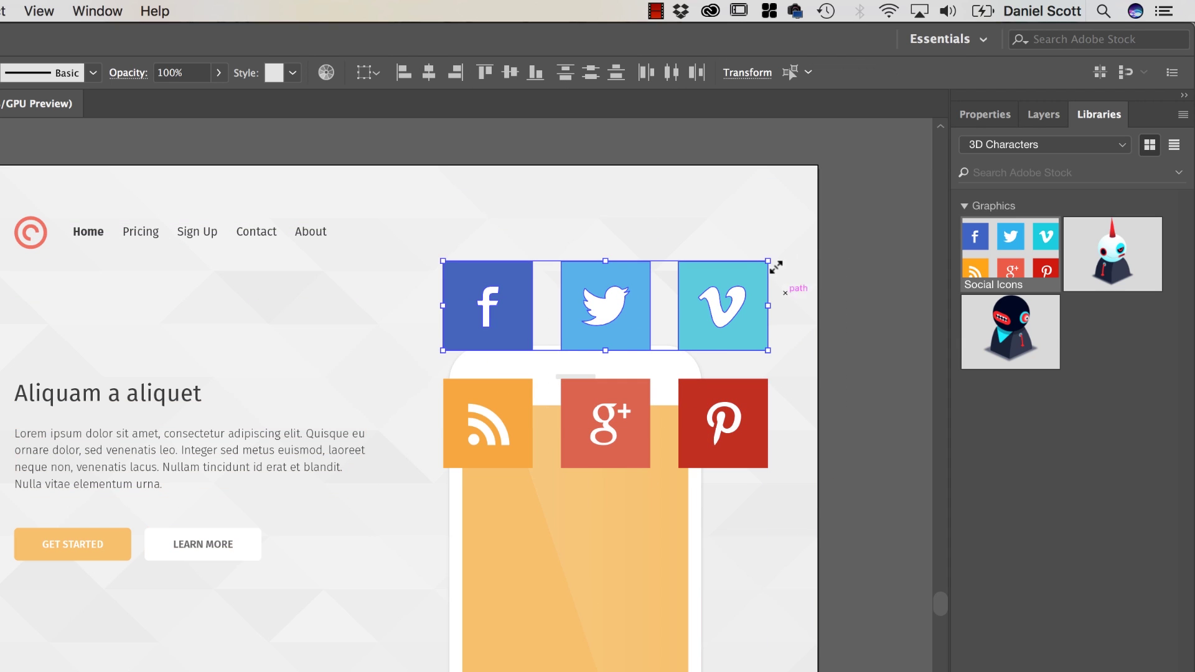
drag(770, 259, 87, 616)
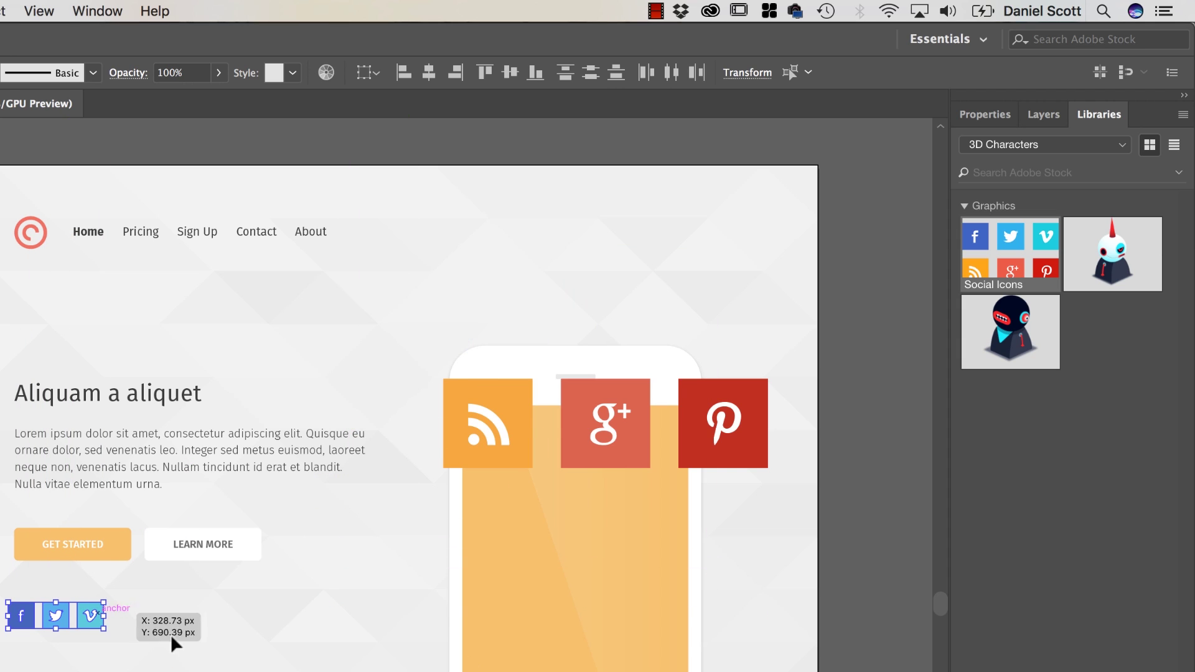
click(846, 583)
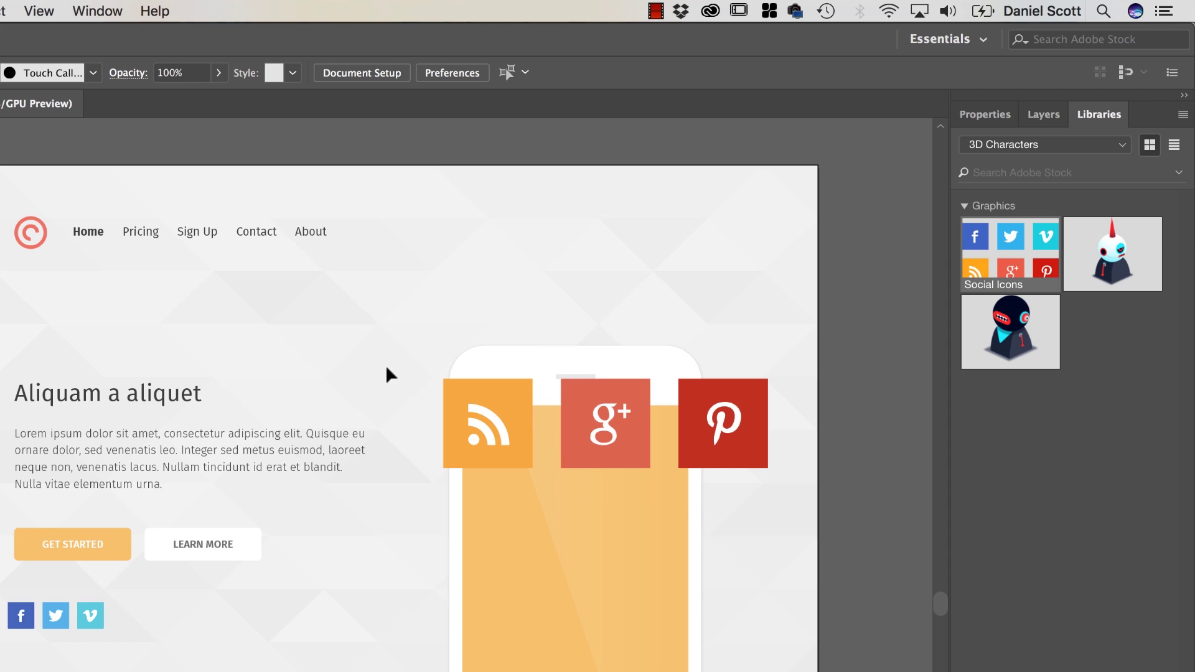
Step: Switch back to the Creative Cloud app, leave the Social Icons details, and clear the Market search
click(710, 10)
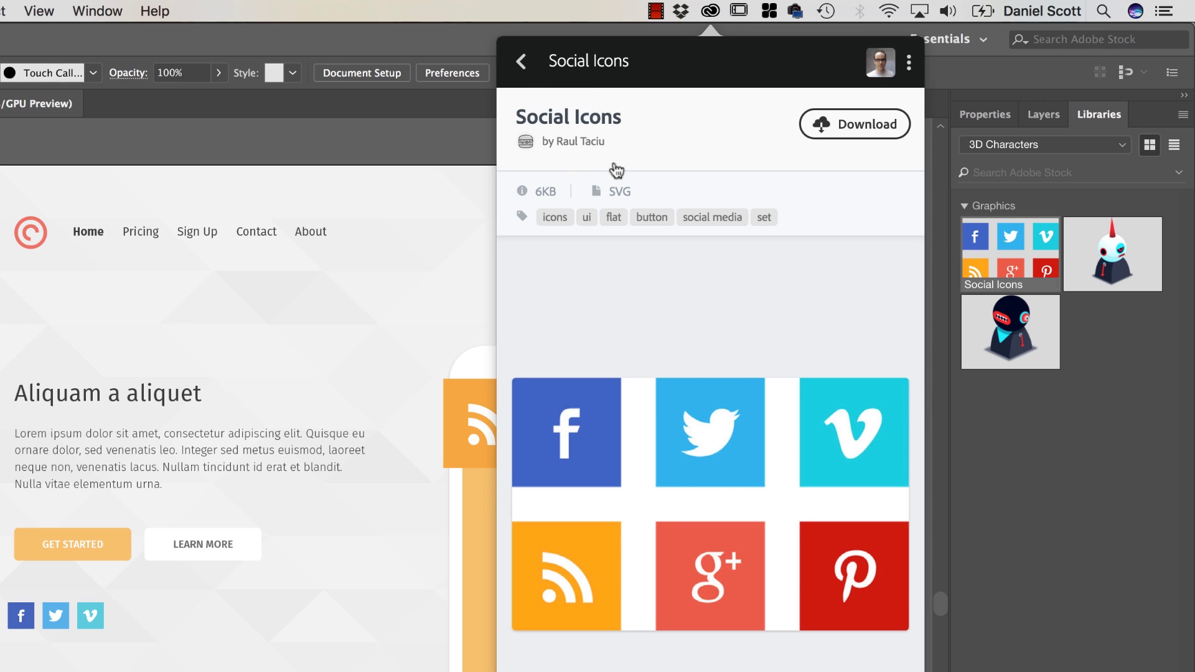
click(521, 61)
click(915, 195)
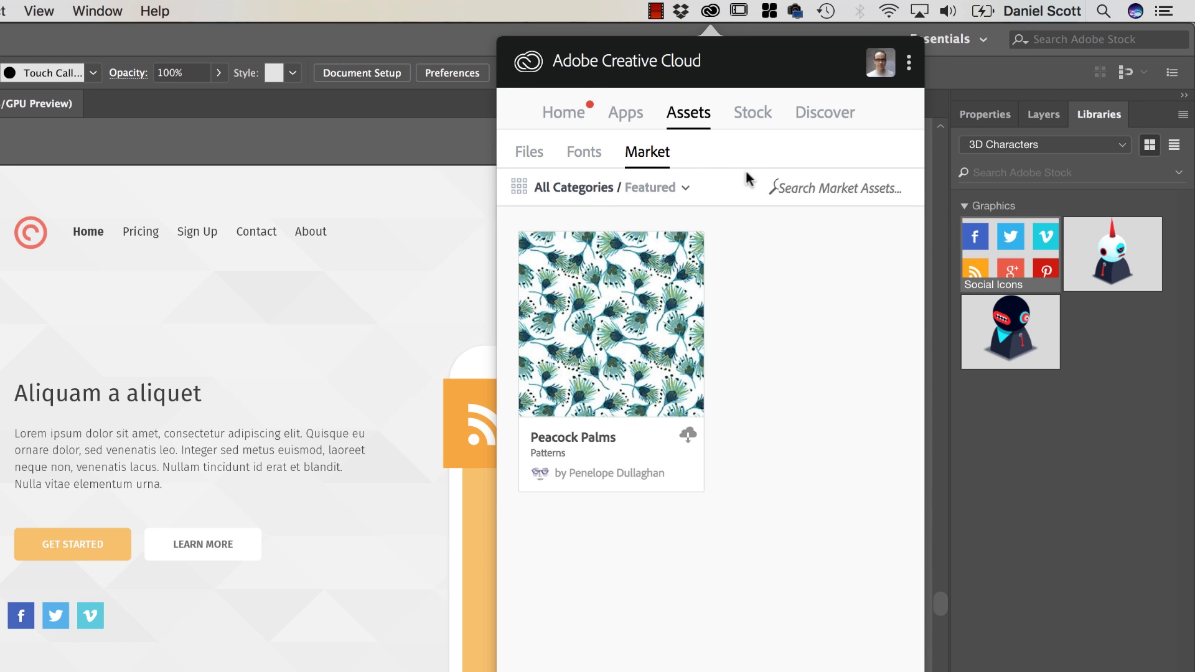
Step: Search the Market assets for "ui design" and open the details of Flat Design UI Components
click(902, 186)
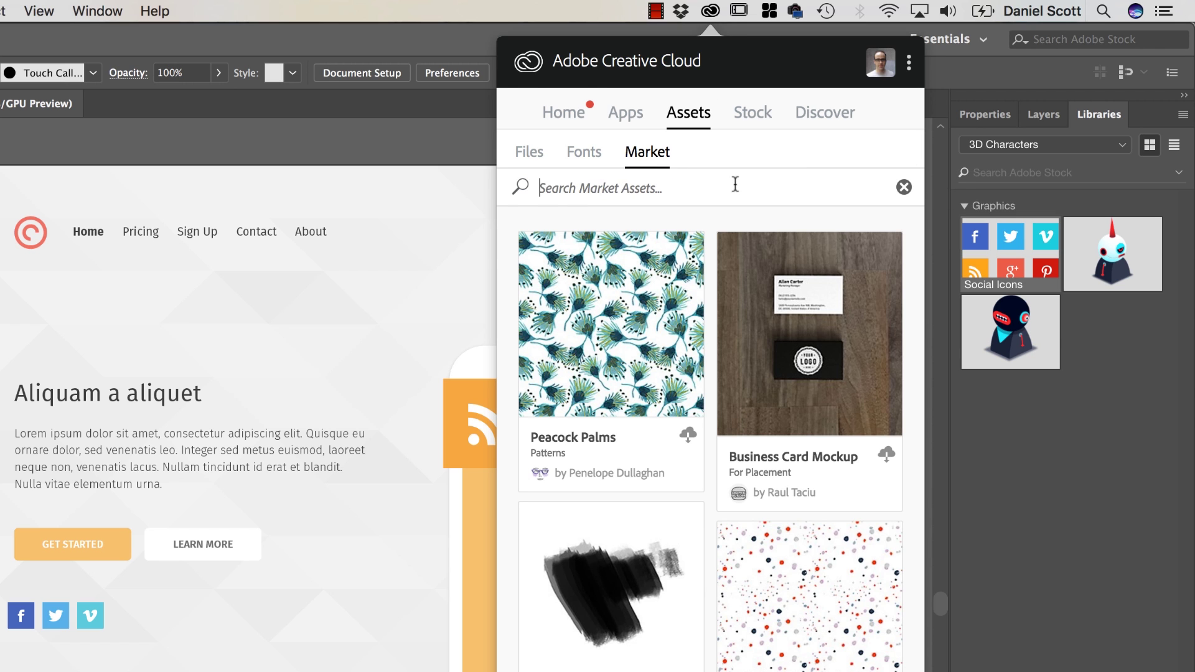
text(ui design)
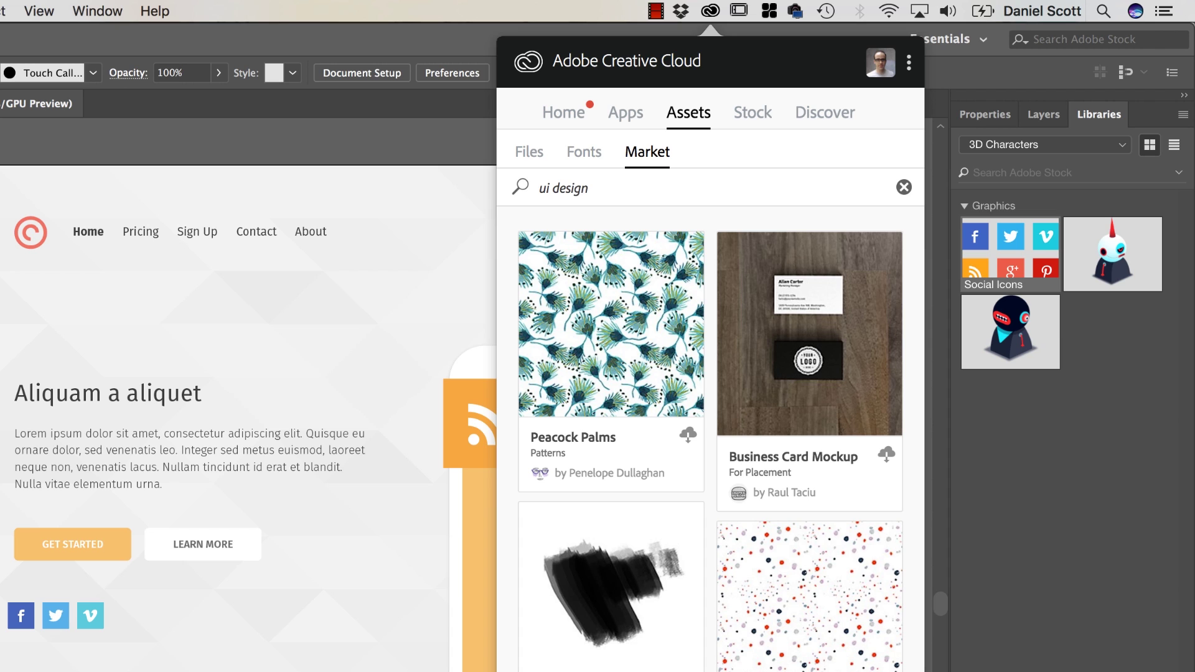
key(Return)
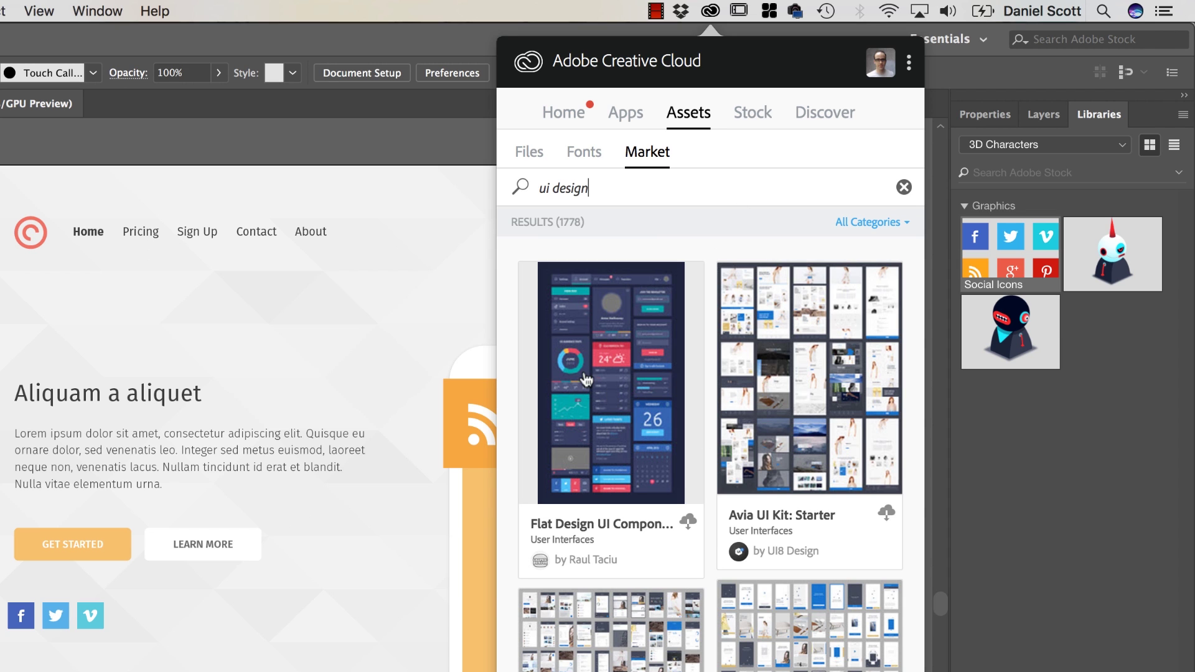
click(616, 408)
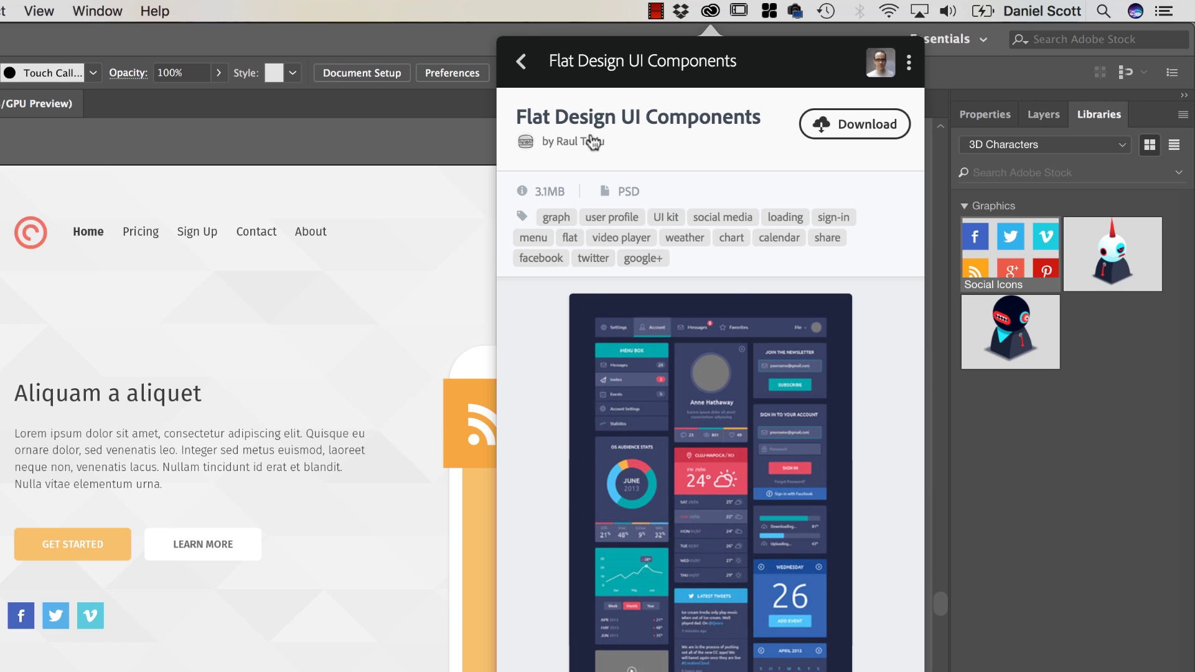
Step: Leave the Flat Design UI Components details and browse the other user interface assets in the search results
click(521, 61)
scroll(691, 560, down, 10)
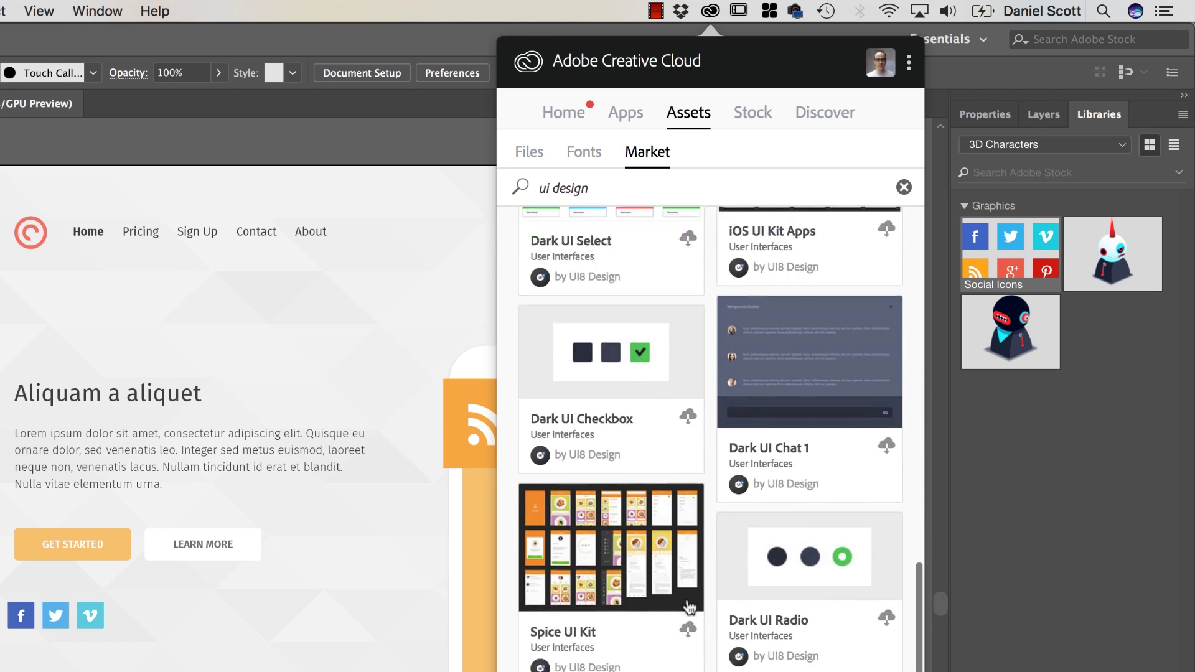
scroll(689, 606, up, 10)
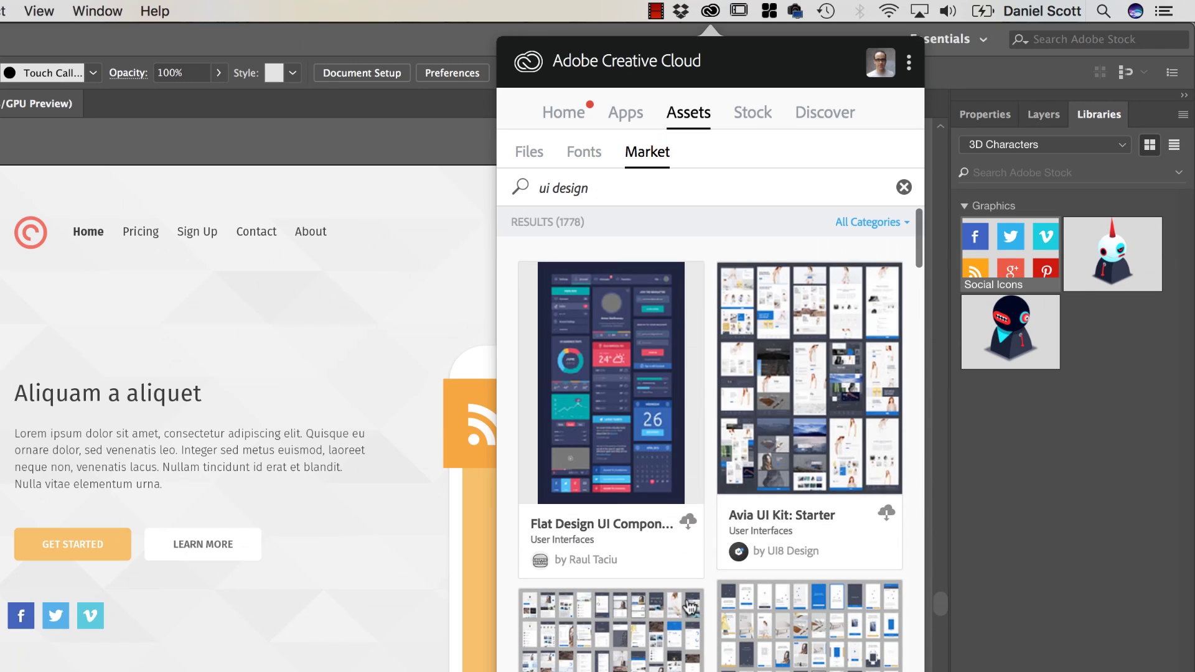
Step: Replace the Market search with "home" and browse the matching icons
click(904, 186)
click(905, 187)
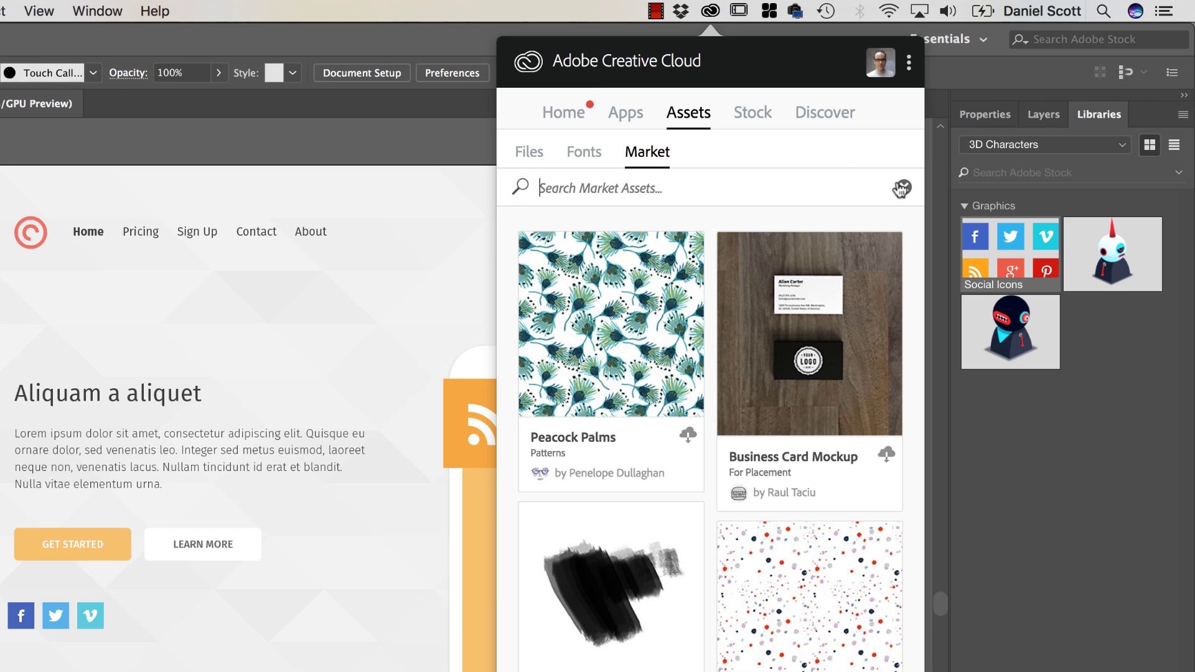
text(home)
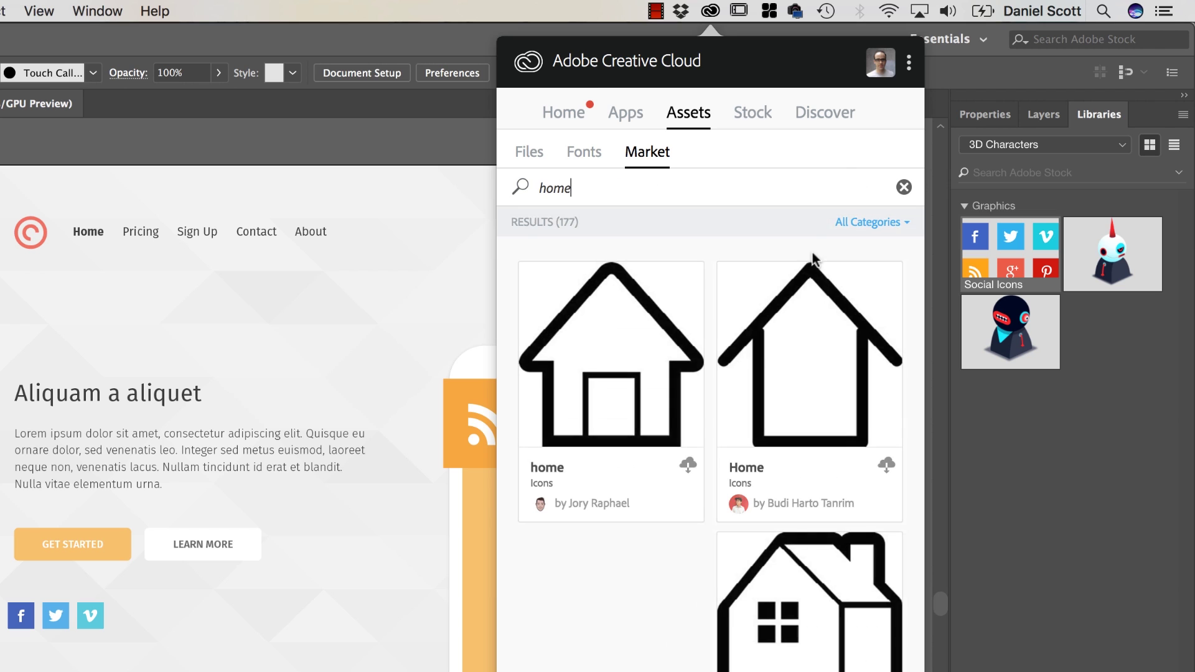
scroll(689, 574, down, 5)
scroll(691, 575, down, 10)
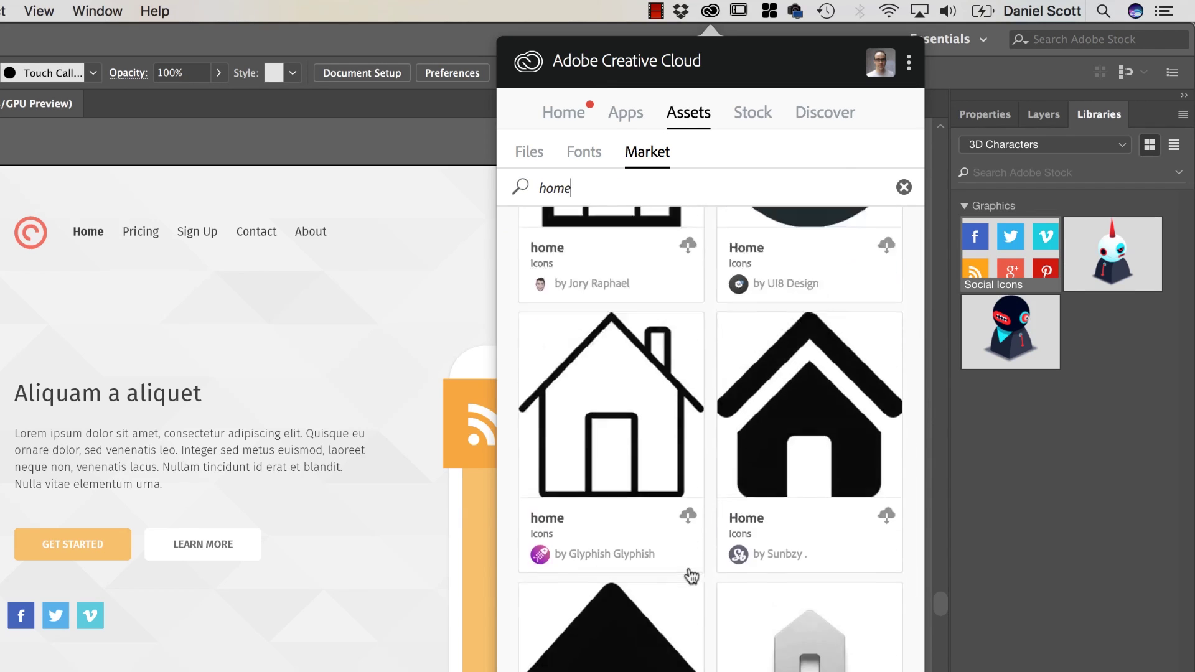